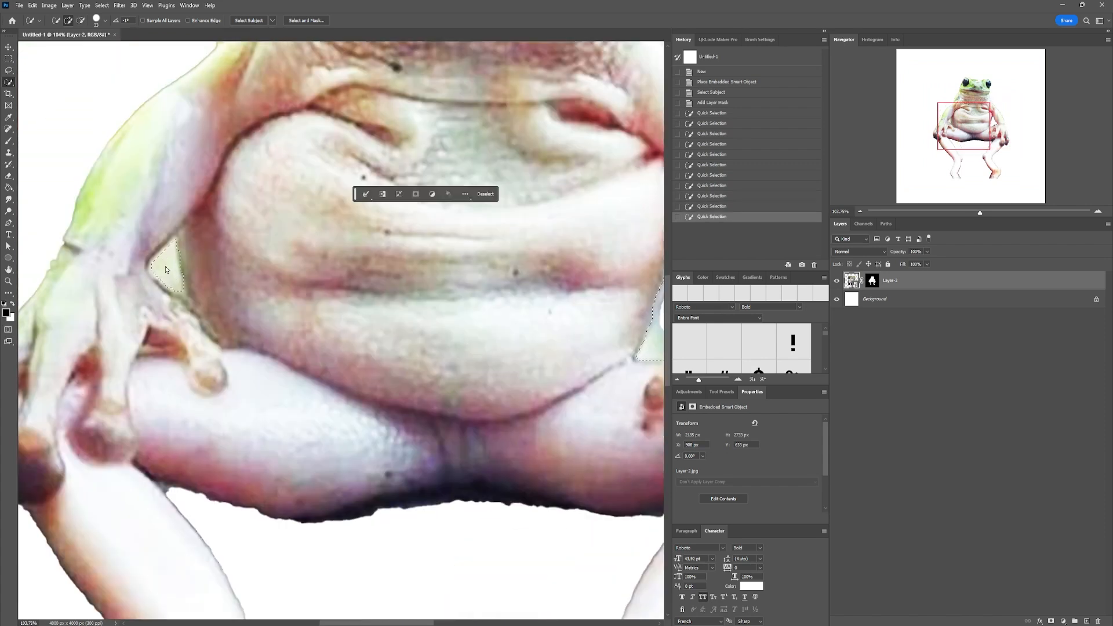
# Refine the Quick Selection of the background gaps between the frog's arms and belly.
pyautogui.click(179, 278)
pyautogui.keyDown('alt'); pyautogui.click(201, 284); pyautogui.keyUp('alt')
pyautogui.click(172, 266)
pyautogui.scroll(-5, 172, 274)
pyautogui.moveTo(172, 274)
pyautogui.mouseDown()
pyautogui.moveTo(199, 367)
pyautogui.moveTo(212, 332)
pyautogui.moveTo(202, 261)
pyautogui.mouseUp()
# Paint black on the frog's layer mask to hide the gaps beside the belly and the background remnants, clearing the selection.
pyautogui.click(872, 281)
pyautogui.press('b')
pyautogui.click(234, 291)
pyautogui.moveTo(461, 290); pyautogui.dragTo(444, 323)
pyautogui.moveTo(493, 574); pyautogui.dragTo(196, 572)
pyautogui.moveTo(196, 571); pyautogui.dragTo(212, 487)
pyautogui.press('m')
pyautogui.click(215, 488)
pyautogui.press('b')
pyautogui.moveTo(486, 511); pyautogui.dragTo(529, 504)
pyautogui.moveTo(268, 517); pyautogui.dragTo(307, 507)
pyautogui.moveTo(400, 347); pyautogui.dragTo(401, 427)
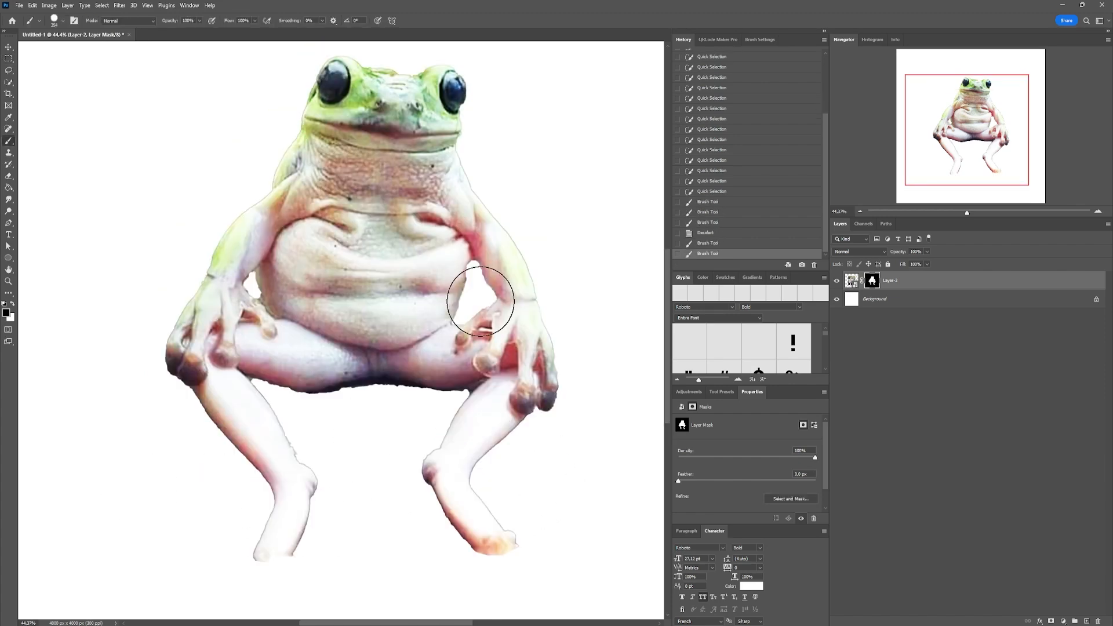
# Paint white on the mask with a smaller brush to restore the edges around the gap beside the green-tinted arm.
pyautogui.click(63, 21)
pyautogui.scroll(14, 248, 278)
pyautogui.press('x')
pyautogui.moveTo(269, 250)
pyautogui.mouseDown()
pyautogui.moveTo(244, 253)
pyautogui.moveTo(323, 332)
pyautogui.mouseUp()
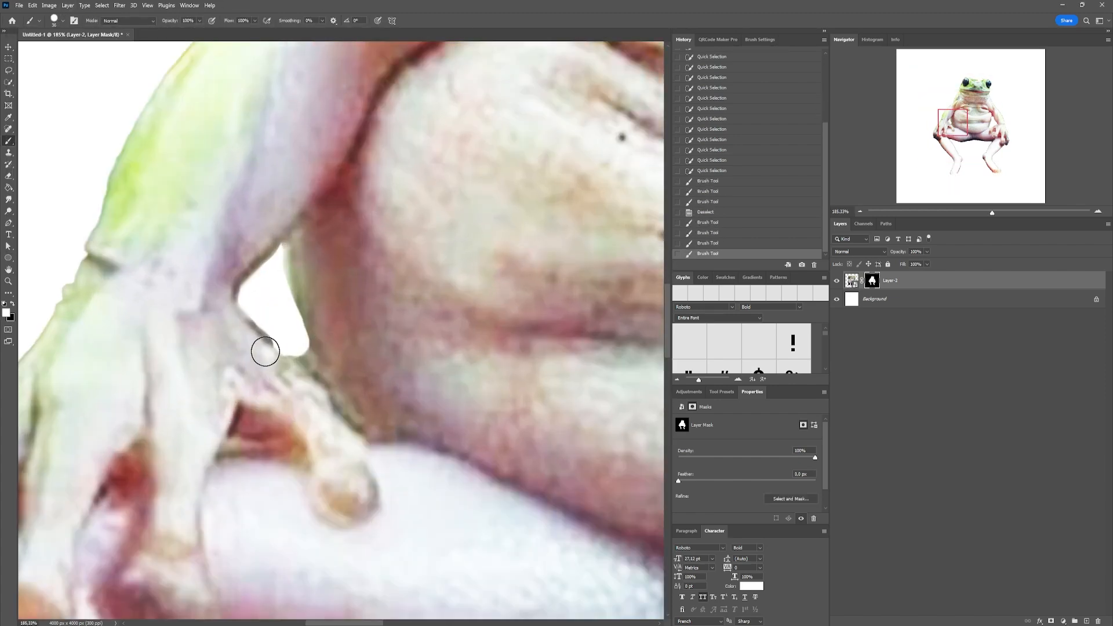
# Restore the masked edge of the opposite arm beside the belly with white brush strokes.
pyautogui.scroll(-14, 249, 340)
pyautogui.scroll(10, 450, 264)
pyautogui.moveTo(498, 243)
pyautogui.mouseDown()
pyautogui.moveTo(460, 374)
pyautogui.moveTo(520, 269)
pyautogui.moveTo(521, 280)
pyautogui.mouseUp()
pyautogui.scroll(-4, 522, 264)
pyautogui.moveTo(519, 275); pyautogui.dragTo(548, 318)
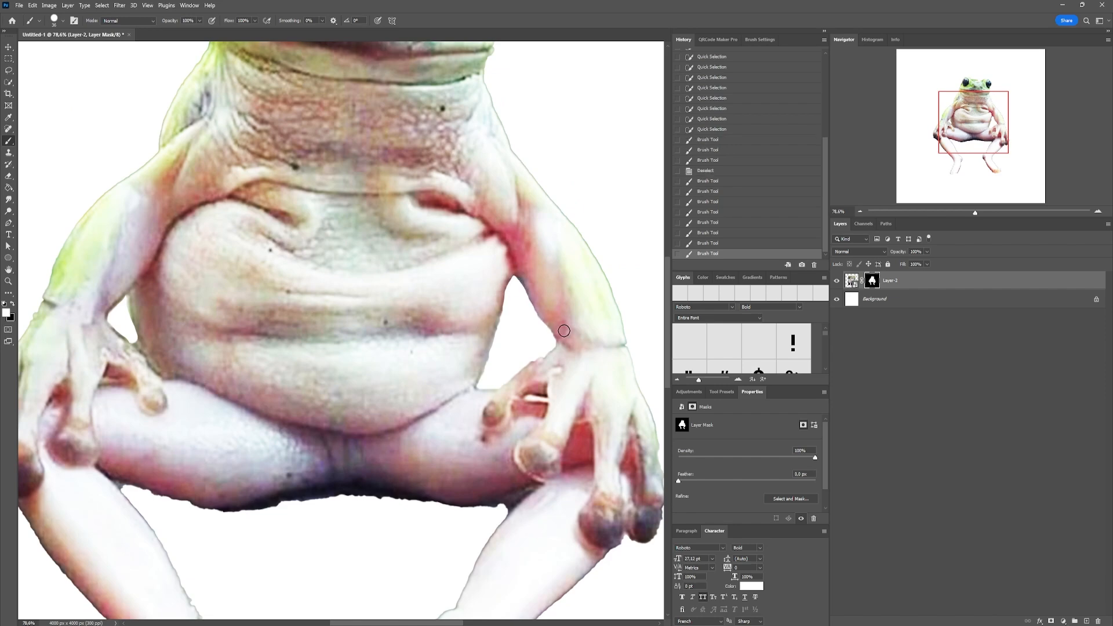
# Clean up the frog's remaining mask edges by alternating black and white brush strokes, undoing strokes that miss.
pyautogui.scroll(-12, 510, 313)
pyautogui.scroll(19, 244, 309)
pyautogui.press('x')
pyautogui.moveTo(298, 313); pyautogui.dragTo(319, 327)
pyautogui.press('x')
pyautogui.moveTo(300, 295); pyautogui.dragTo(329, 340)
pyautogui.scroll(-15, 330, 340)
pyautogui.scroll(14, 345, 177)
pyautogui.hotkey('ctrl', 'z')
pyautogui.moveTo(348, 168); pyautogui.dragTo(535, 168)
pyautogui.moveTo(612, 157); pyautogui.dragTo(490, 168)
pyautogui.moveTo(494, 169)
pyautogui.mouseDown()
pyautogui.moveTo(531, 207)
pyautogui.moveTo(499, 302)
pyautogui.mouseUp()
pyautogui.hotkey('ctrl', 'z')
pyautogui.press('x')
pyautogui.moveTo(555, 218)
pyautogui.mouseDown()
pyautogui.moveTo(529, 175)
pyautogui.moveTo(537, 308)
pyautogui.mouseUp()
pyautogui.press('x')
pyautogui.moveTo(499, 184); pyautogui.dragTo(518, 186)
pyautogui.scroll(4, 542, 175)
pyautogui.hotkey('ctrl', 'z')
pyautogui.moveTo(440, 174)
pyautogui.mouseDown()
pyautogui.moveTo(507, 219)
pyautogui.moveTo(526, 372)
pyautogui.mouseUp()
pyautogui.scroll(-5, 464, 450)
pyautogui.scroll(-8, 464, 450)
pyautogui.scroll(10, 278, 382)
pyautogui.moveTo(131, 369)
pyautogui.mouseDown()
pyautogui.moveTo(100, 353)
pyautogui.moveTo(134, 388)
pyautogui.mouseUp()
pyautogui.hotkey('ctrl', 'z')
pyautogui.scroll(-4, 257, 394)
pyautogui.press('x')
pyautogui.moveTo(499, 289); pyautogui.dragTo(532, 292)
pyautogui.moveTo(546, 298)
pyautogui.mouseDown()
pyautogui.moveTo(377, 298)
pyautogui.moveTo(526, 294)
pyautogui.moveTo(500, 365)
pyautogui.moveTo(566, 303)
pyautogui.moveTo(355, 281)
pyautogui.mouseUp()
pyautogui.scroll(4, 377, 298)
pyautogui.press('x')
pyautogui.scroll(-6, 355, 280)
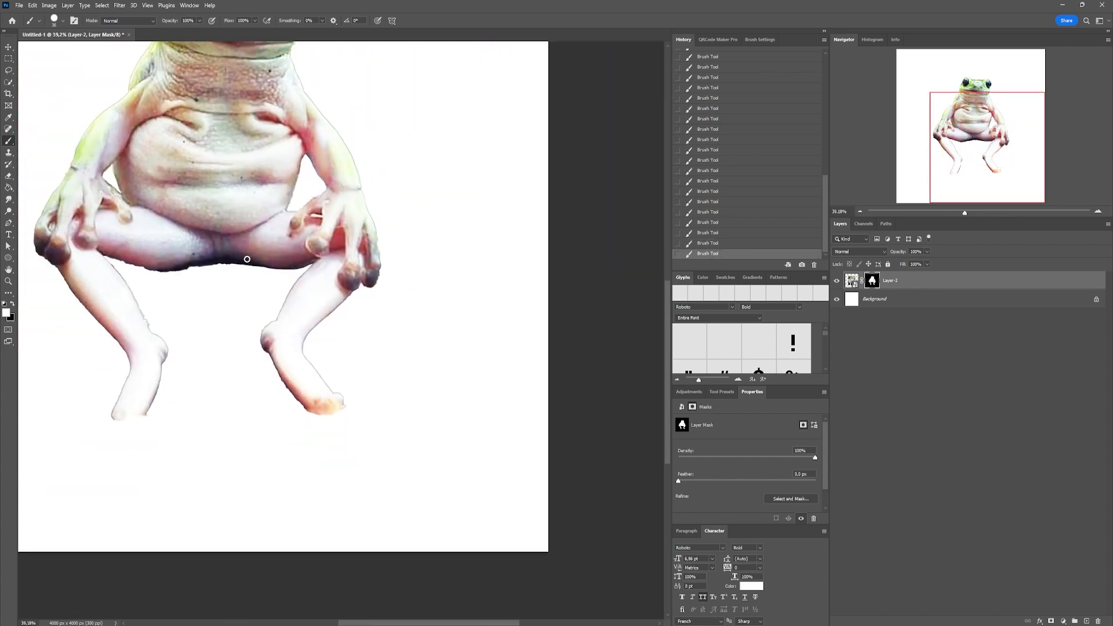
# Convert the masked frog layer to a smart object.
pyautogui.hotkey('ctrl', '0')
pyautogui.press('v')
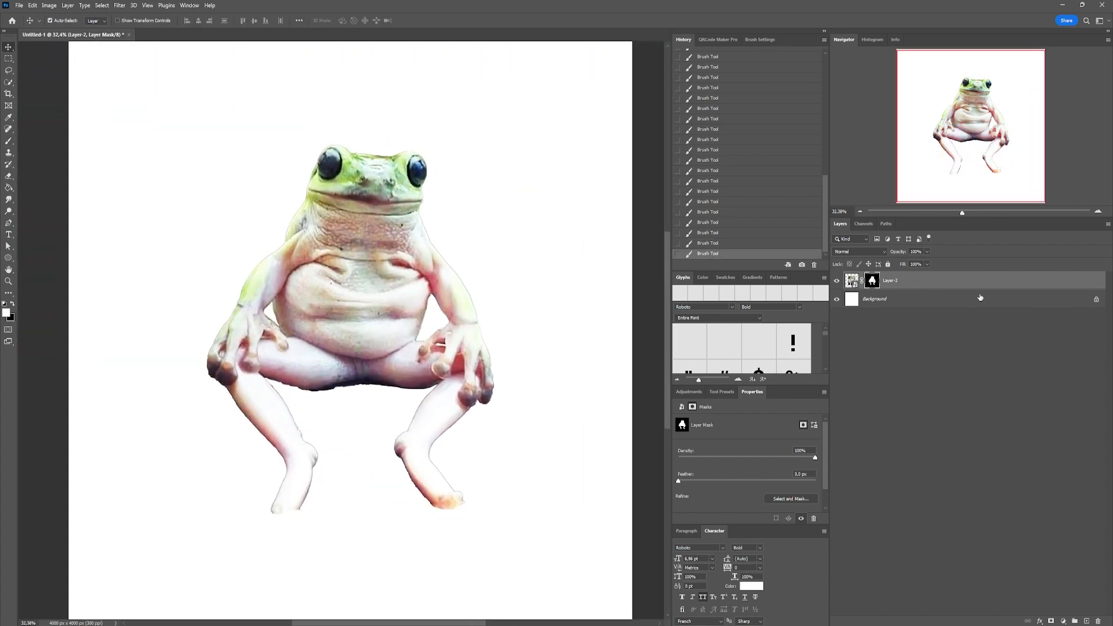
pyautogui.click(931, 286)
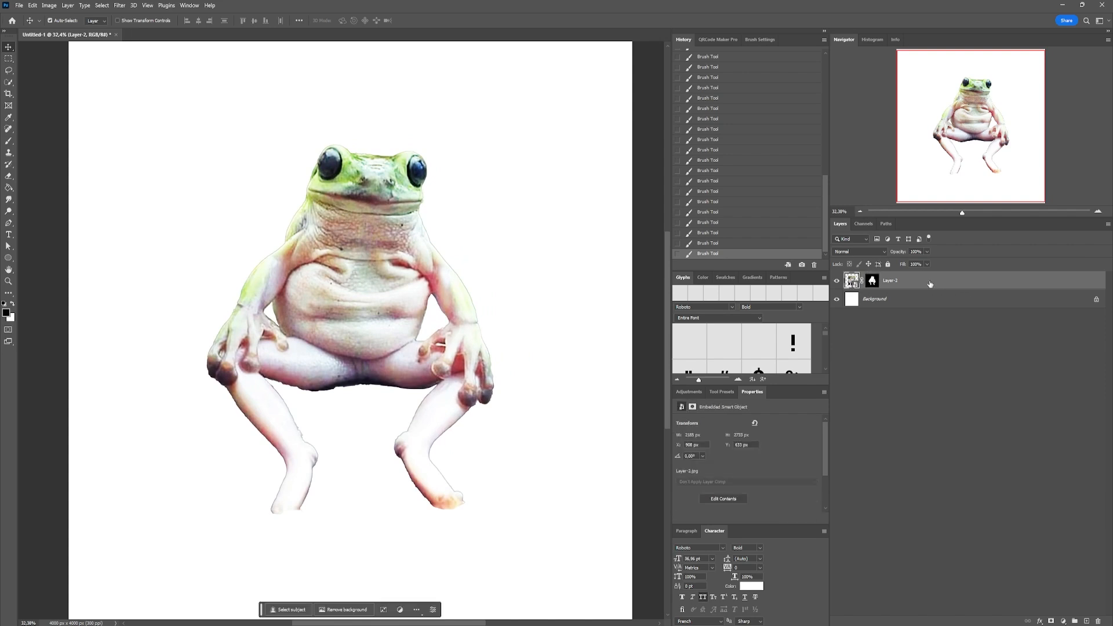
pyautogui.rightClick(932, 274)
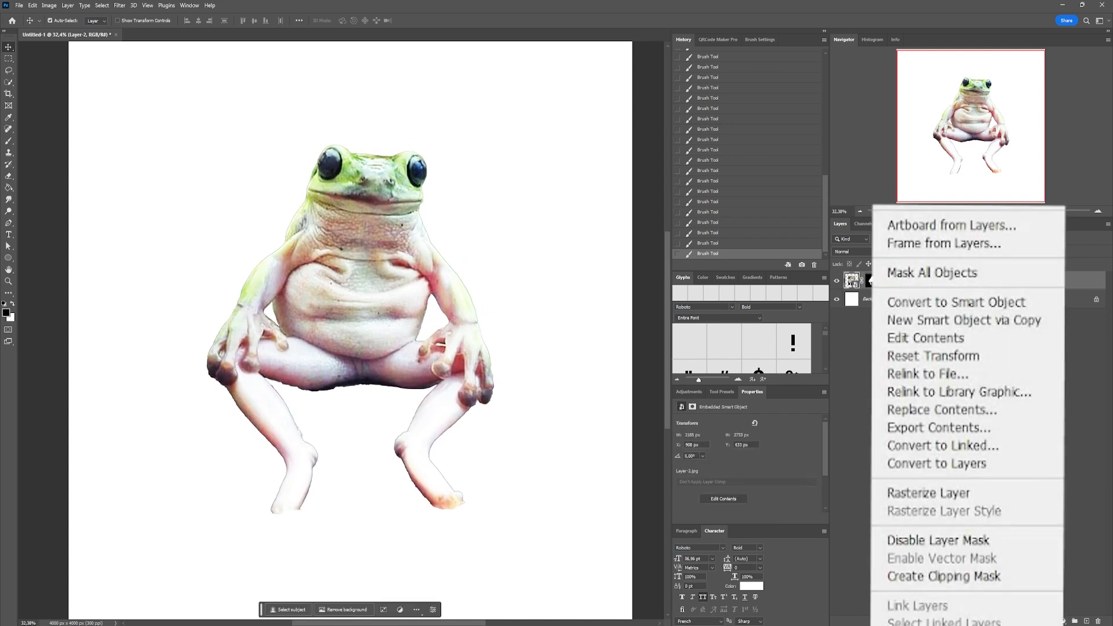
pyautogui.click(958, 304)
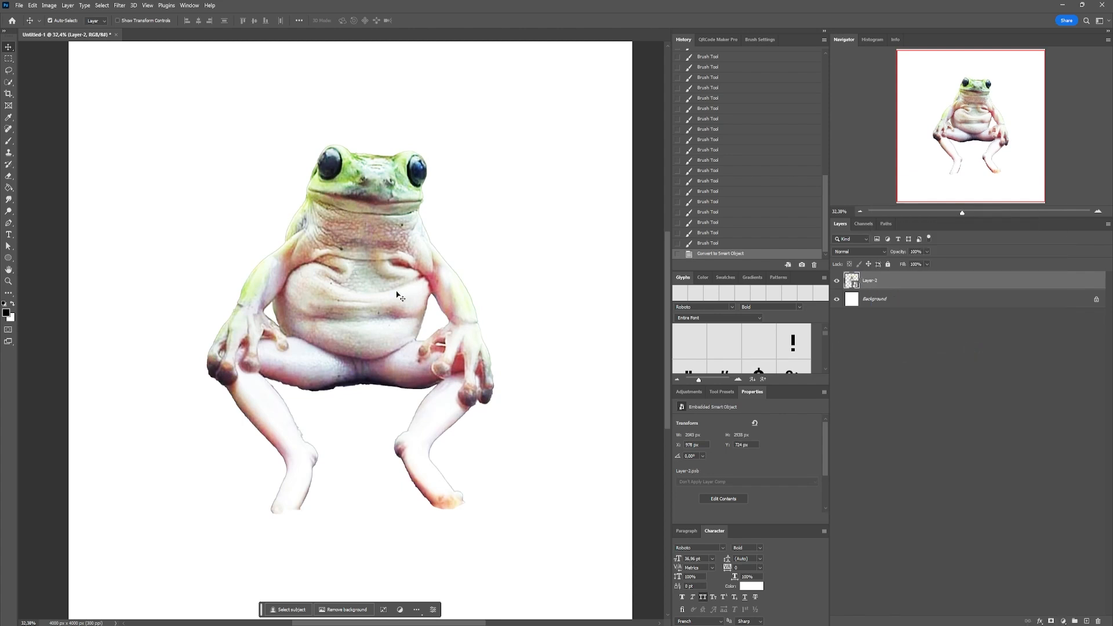
# Open the Filter Gallery for the frog layer and fit the whole frog in the preview at 40%.
pyautogui.scroll(-1, 251, 303)
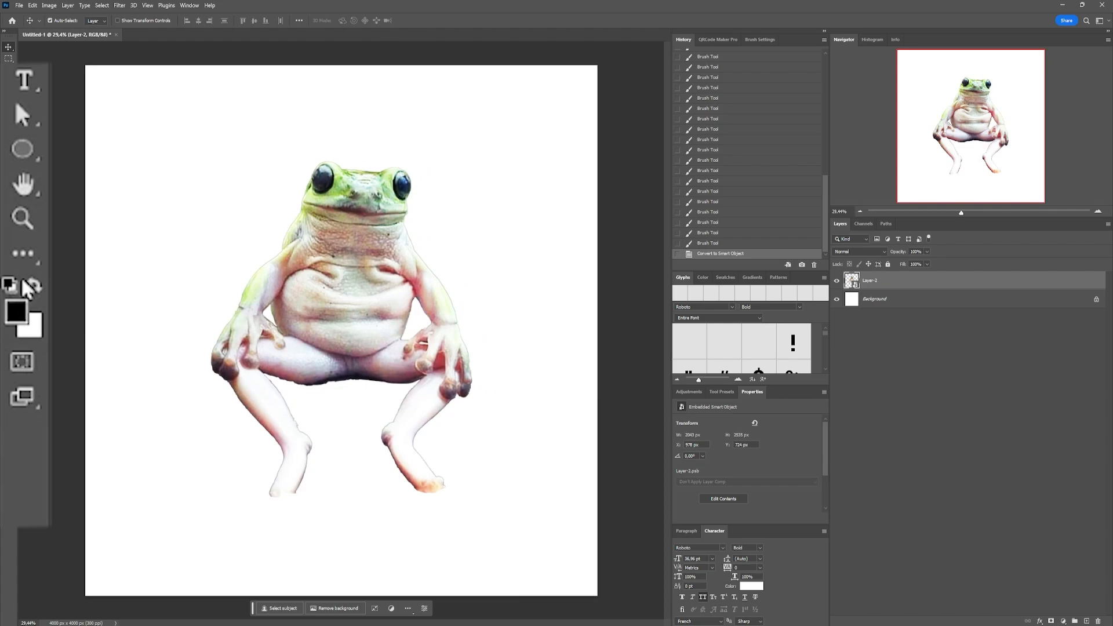
pyautogui.click(119, 5)
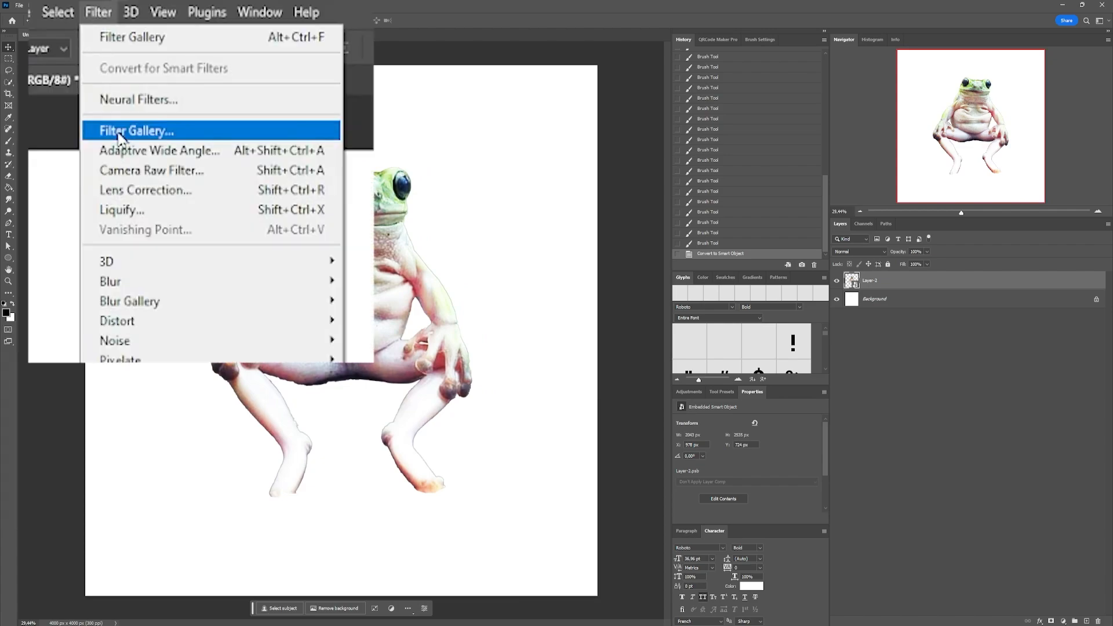
pyautogui.click(119, 135)
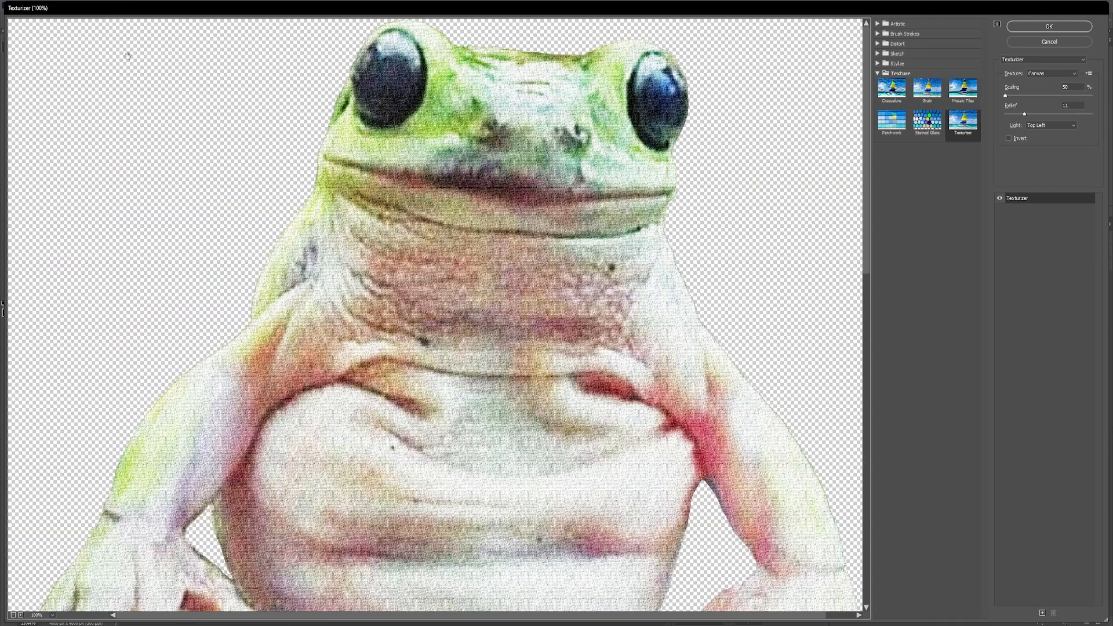
pyautogui.keyDown('alt'); pyautogui.click(566, 220); pyautogui.keyUp('alt')
pyautogui.keyDown('alt'); pyautogui.click(576, 125); pyautogui.keyUp('alt')
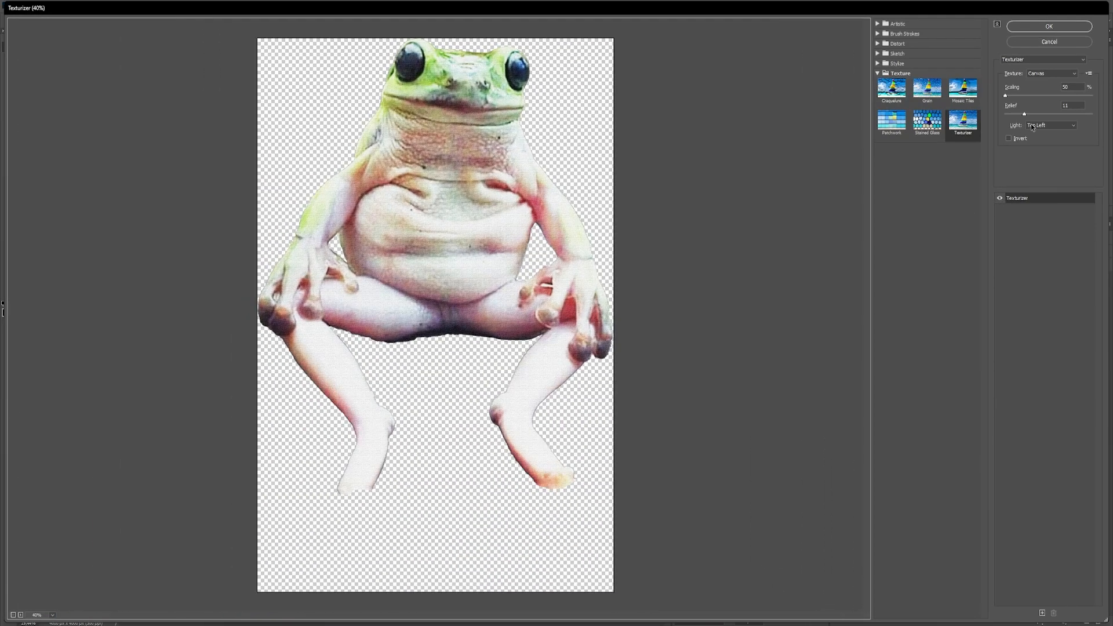
# Choose the Halftone Pattern sketch effect with dot pattern type, size 2 and contrast 15.
pyautogui.click(877, 73)
pyautogui.click(877, 23)
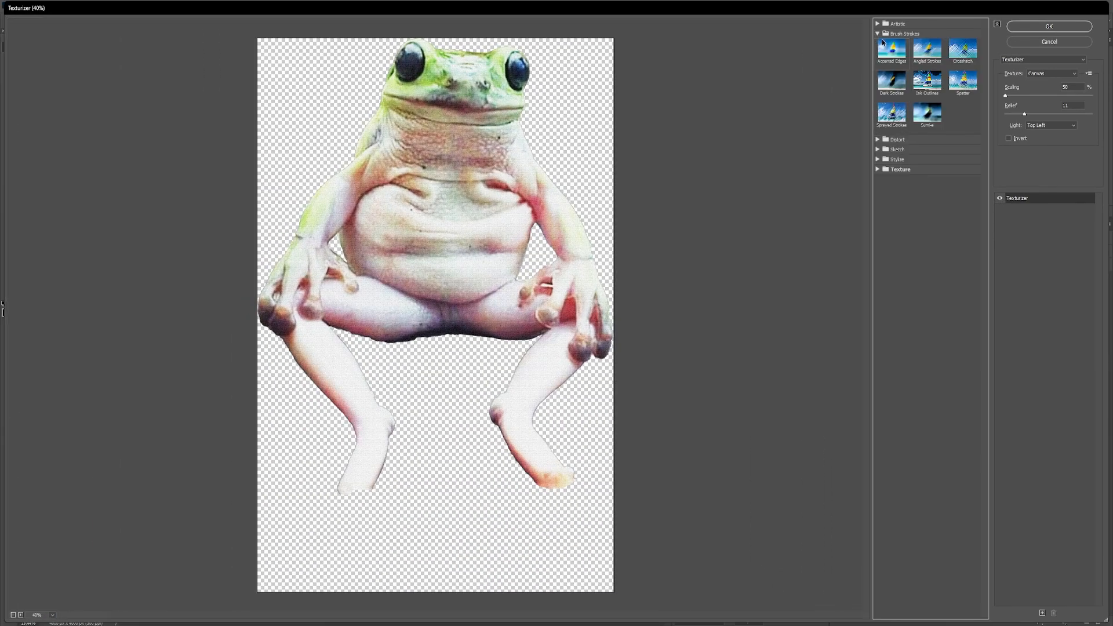
pyautogui.click(877, 193)
pyautogui.click(878, 299)
pyautogui.click(877, 341)
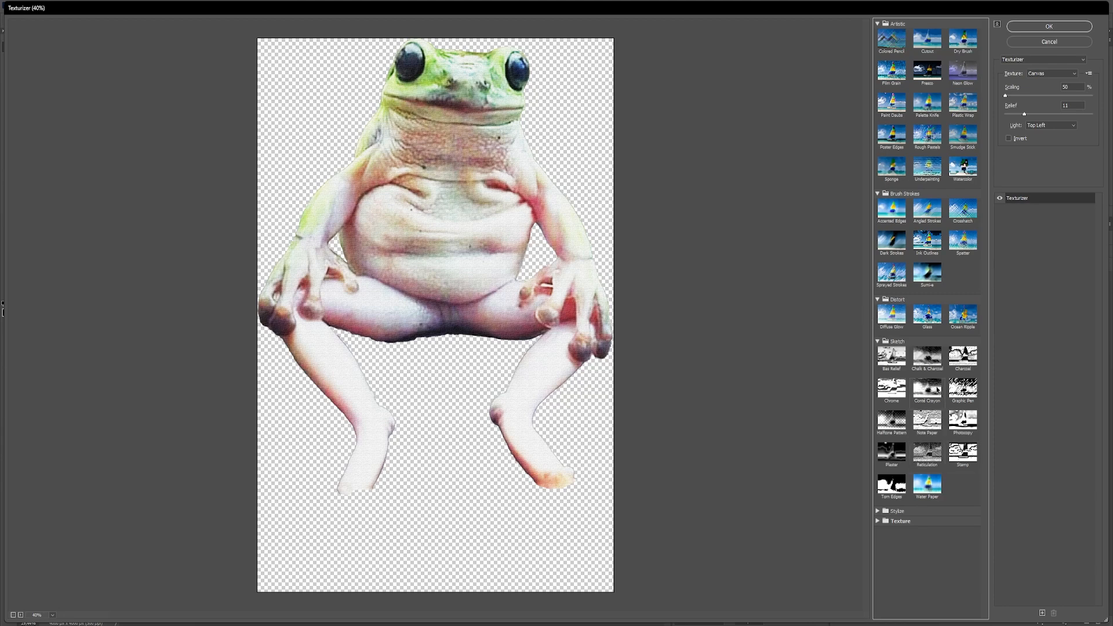
pyautogui.click(891, 420)
pyautogui.click(1018, 82)
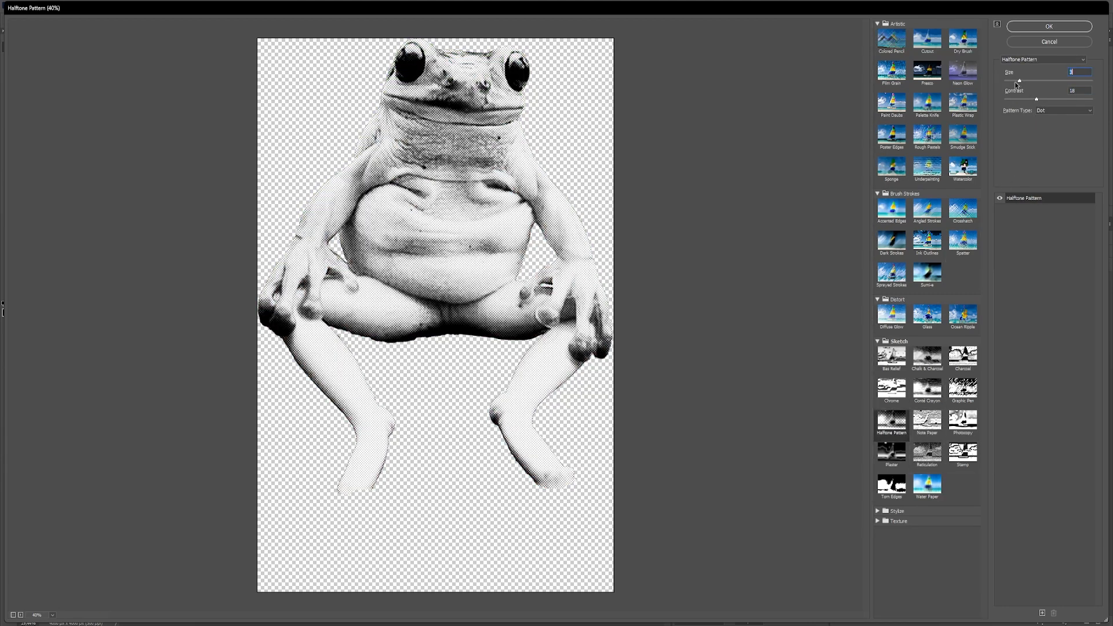
pyautogui.moveTo(1033, 99); pyautogui.dragTo(1031, 100)
pyautogui.click(1014, 81)
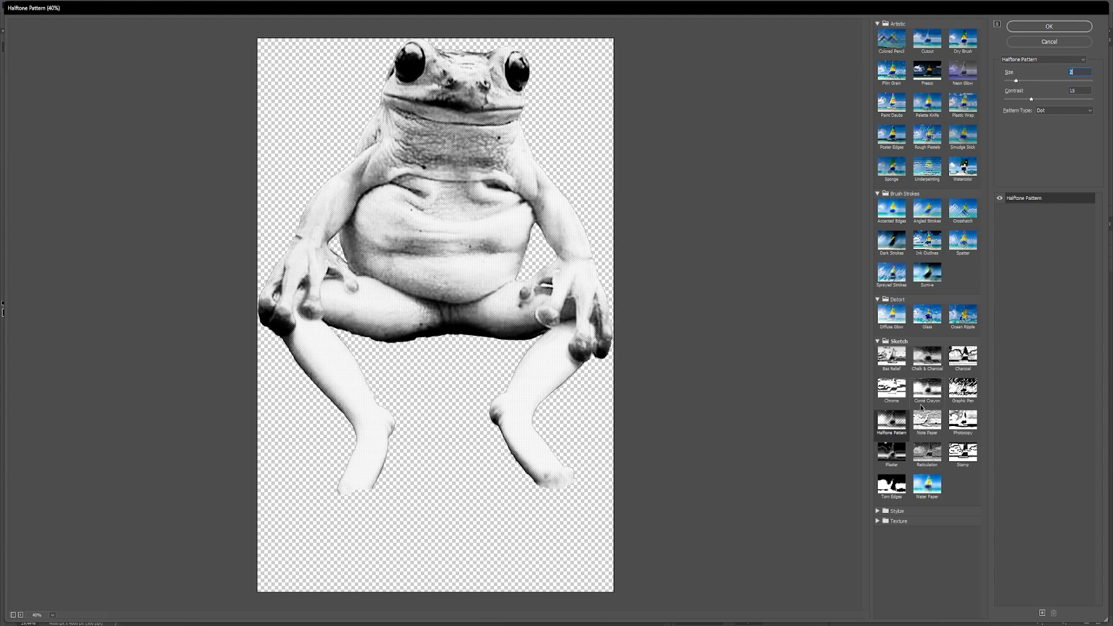
# Add a Stamp effect above the Halftone Pattern with light/dark balance 4 and smoothness 1.
pyautogui.click(1041, 613)
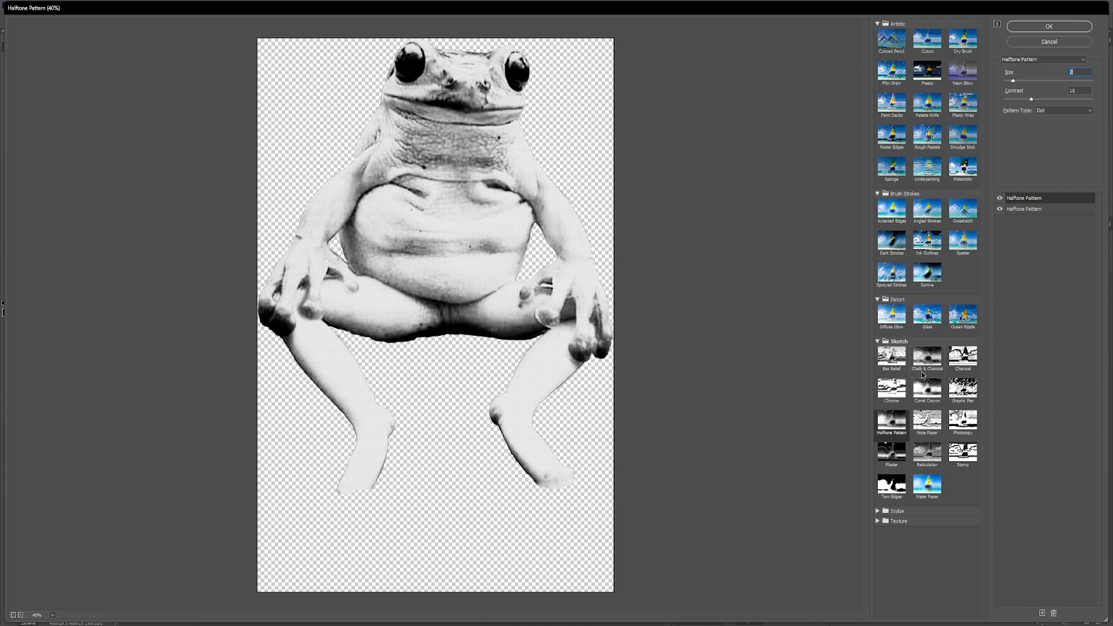
pyautogui.click(962, 448)
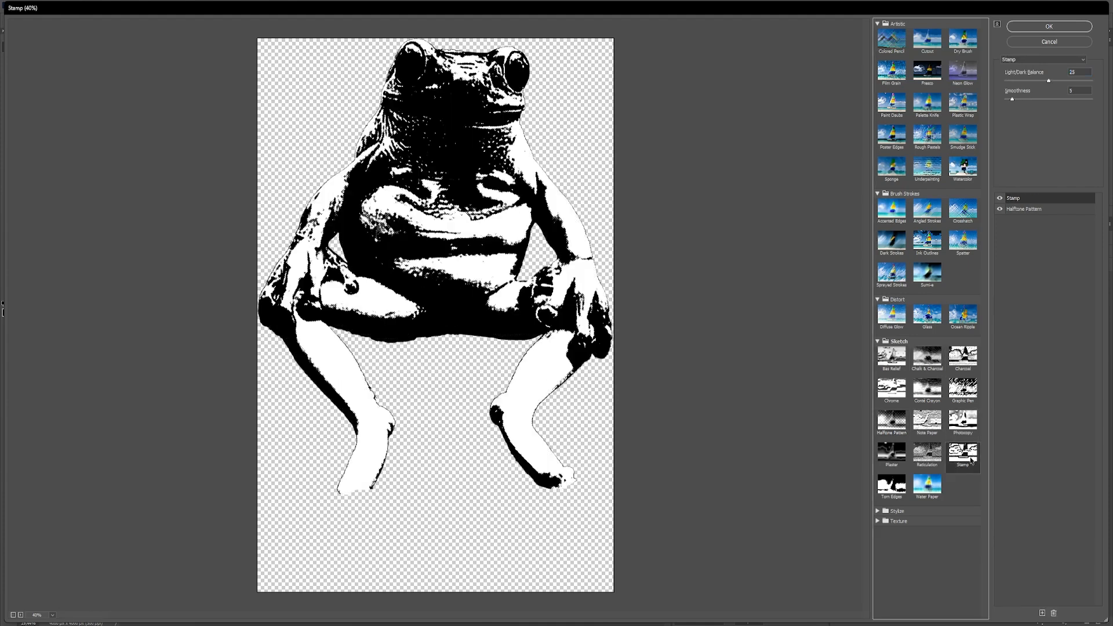
pyautogui.click(1019, 80)
pyautogui.moveTo(1012, 99); pyautogui.dragTo(1004, 99)
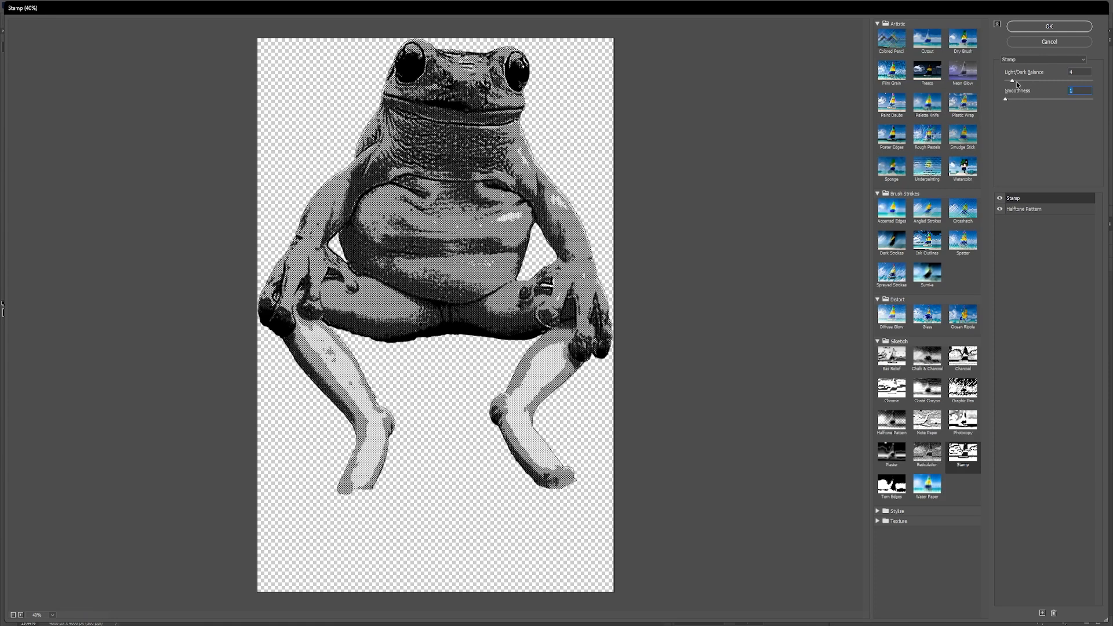
# Add a Torn Edges effect between Stamp and Halftone Pattern with image balance 29, smoothness 15 and contrast 25.
pyautogui.click(885, 452)
pyautogui.click(884, 491)
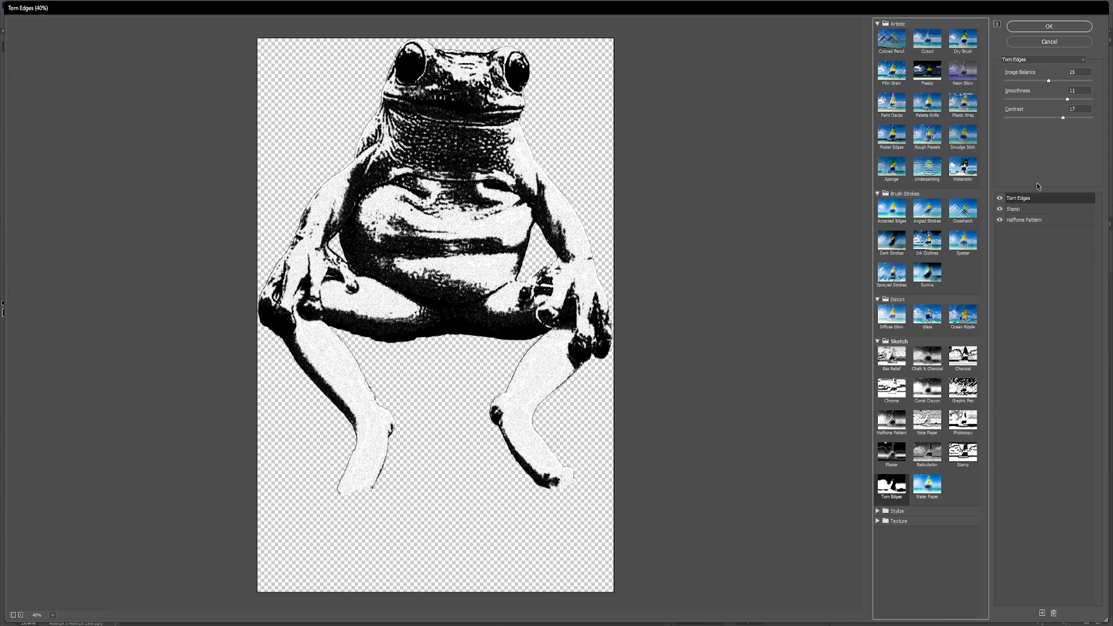
pyautogui.moveTo(1012, 212); pyautogui.dragTo(999, 201)
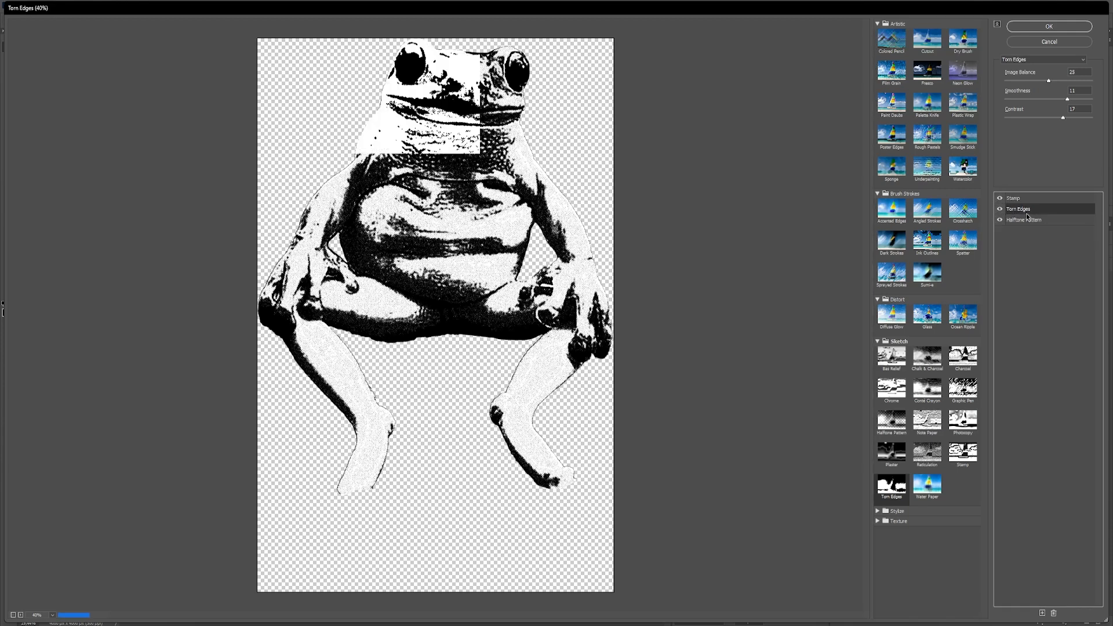
pyautogui.moveTo(1048, 80); pyautogui.dragTo(1097, 96)
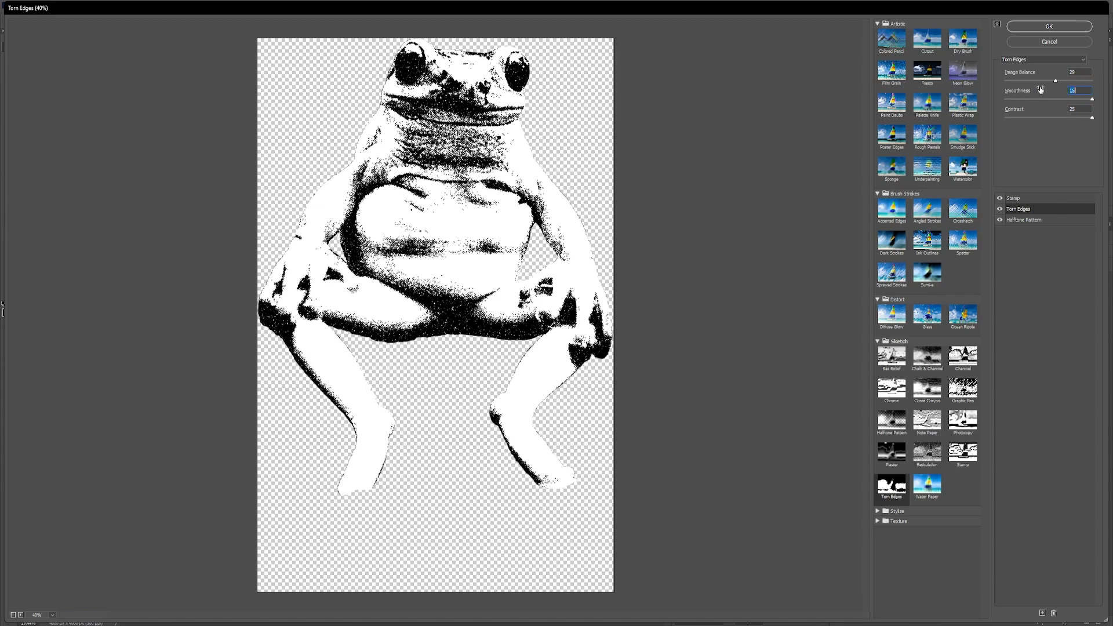
# Set the Halftone Pattern to size 3 and contrast 45, and the Stamp's light/dark balance to 37.
pyautogui.click(1023, 219)
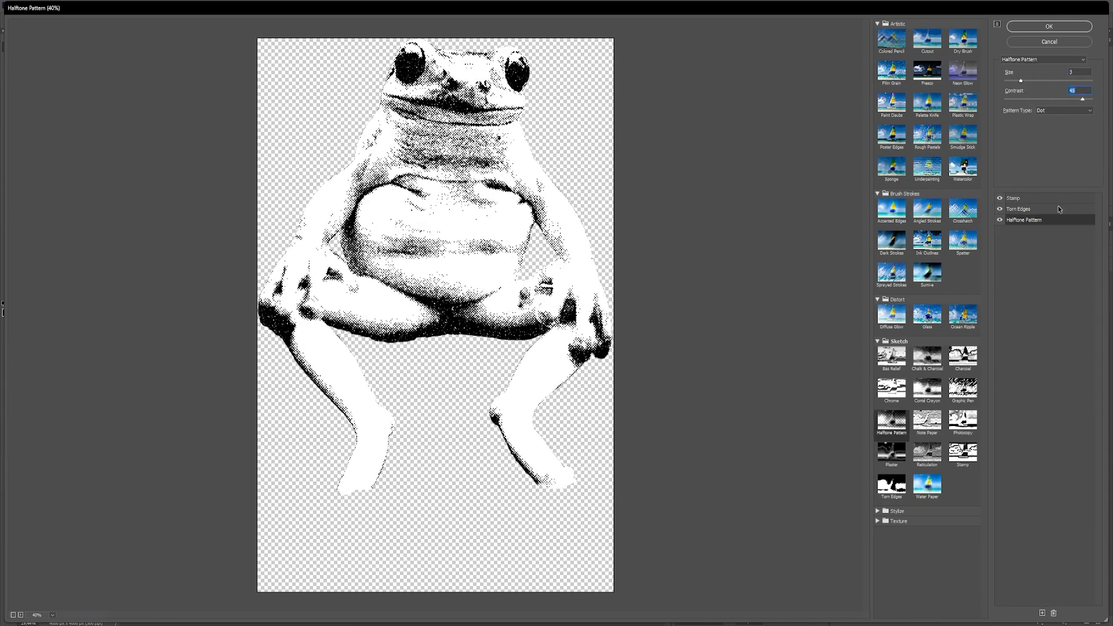
pyautogui.click(1058, 209)
pyautogui.click(1055, 82)
pyautogui.click(1041, 198)
pyautogui.click(1032, 81)
pyautogui.moveTo(1050, 83); pyautogui.dragTo(1070, 81)
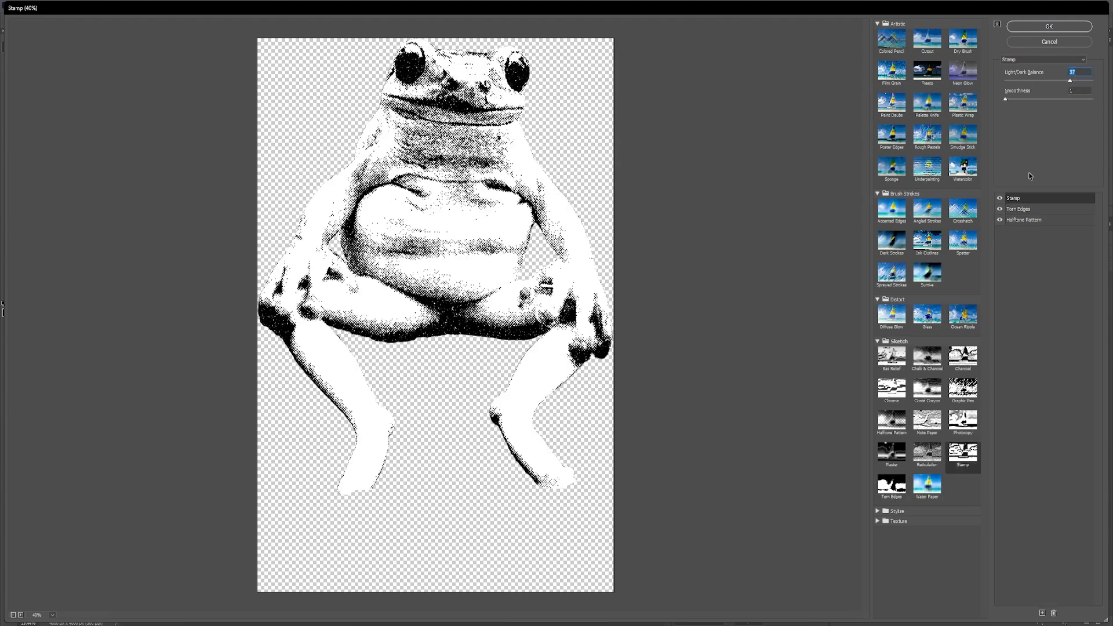
# Set the Torn Edges image balance to 41 and apply the stacked effects to the frog.
pyautogui.click(1018, 209)
pyautogui.moveTo(1049, 83); pyautogui.dragTo(1077, 82)
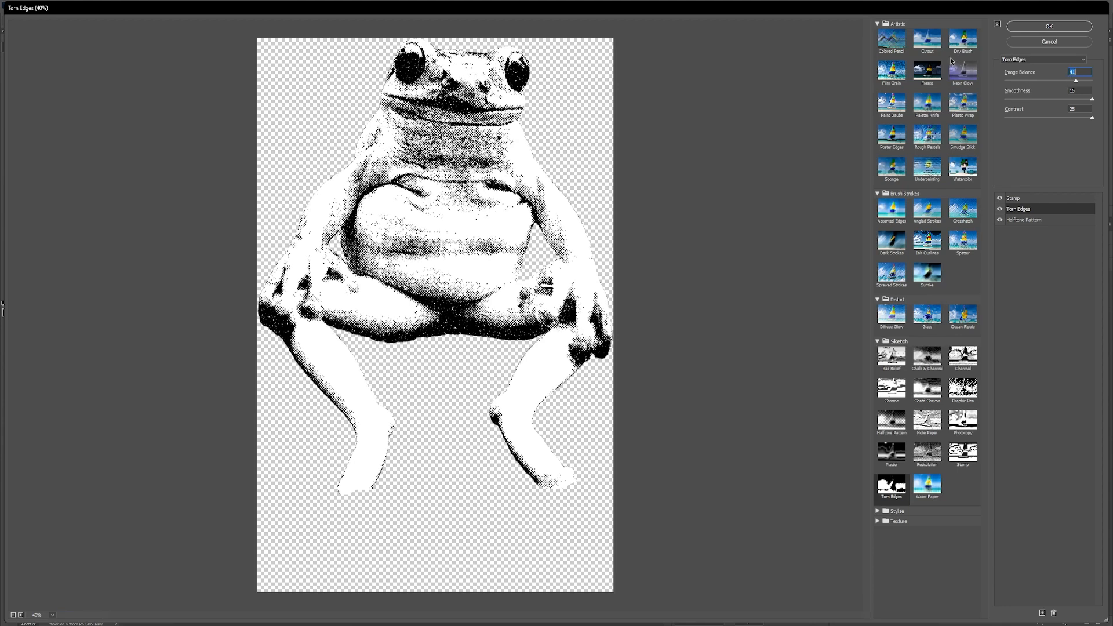
pyautogui.click(1068, 27)
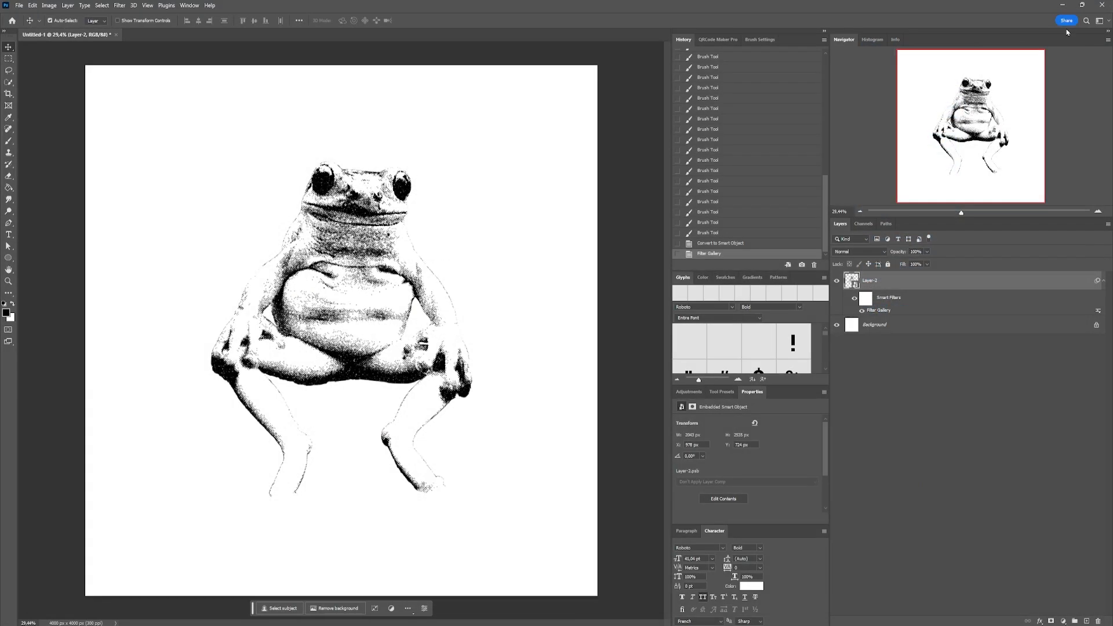
# Add a black 10 px stroke layer style, centered on the frog's outline, at 100% opacity.
pyautogui.doubleClick(924, 285)
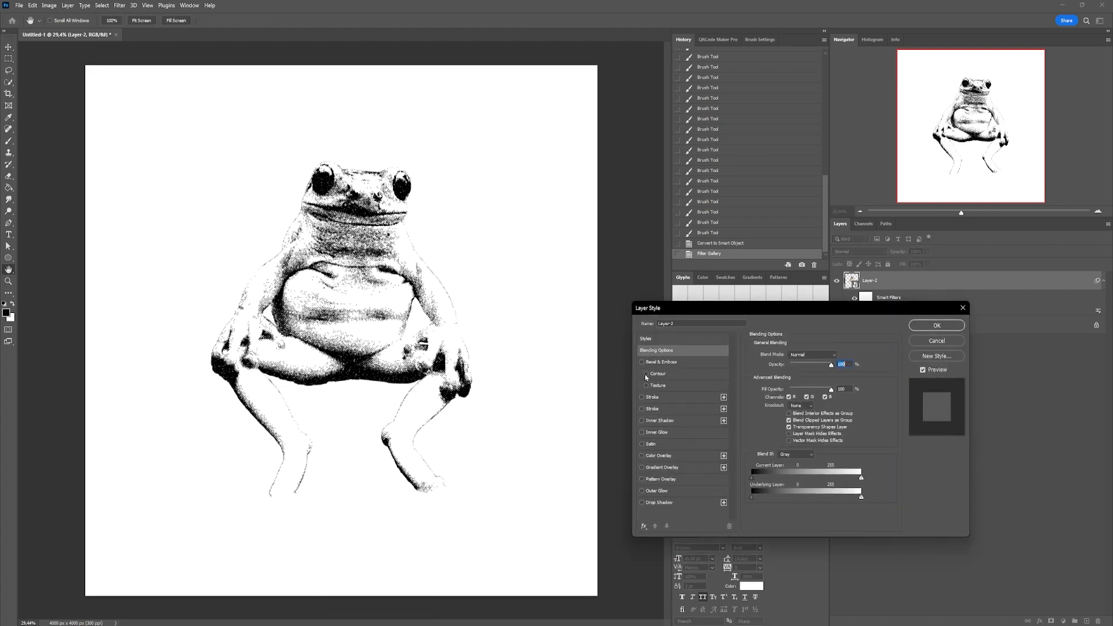
pyautogui.click(642, 398)
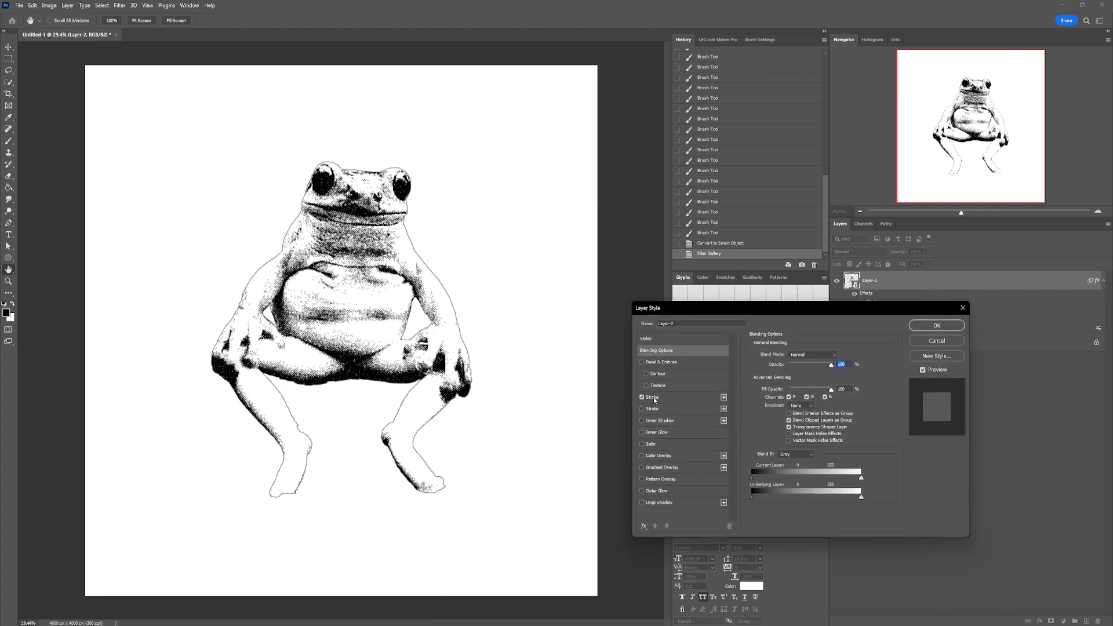
pyautogui.click(655, 399)
pyautogui.click(797, 365)
pyautogui.click(792, 387)
pyautogui.moveTo(784, 355); pyautogui.dragTo(785, 355)
pyautogui.click(771, 420)
pyautogui.click(709, 163)
pyautogui.click(907, 47)
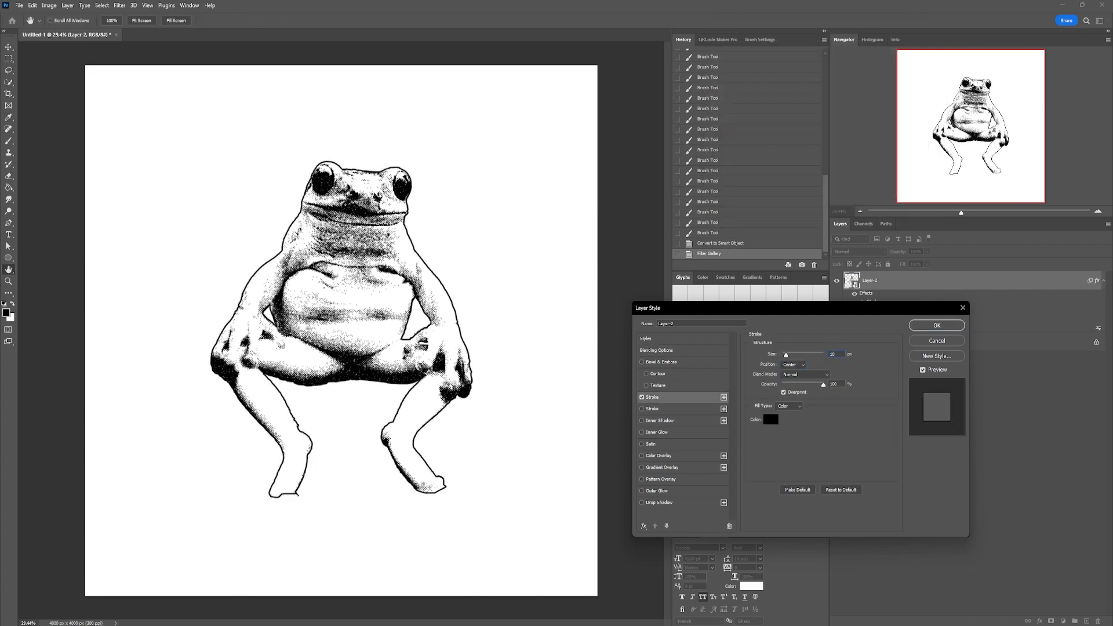
pyautogui.press('Return')
pyautogui.press('m')
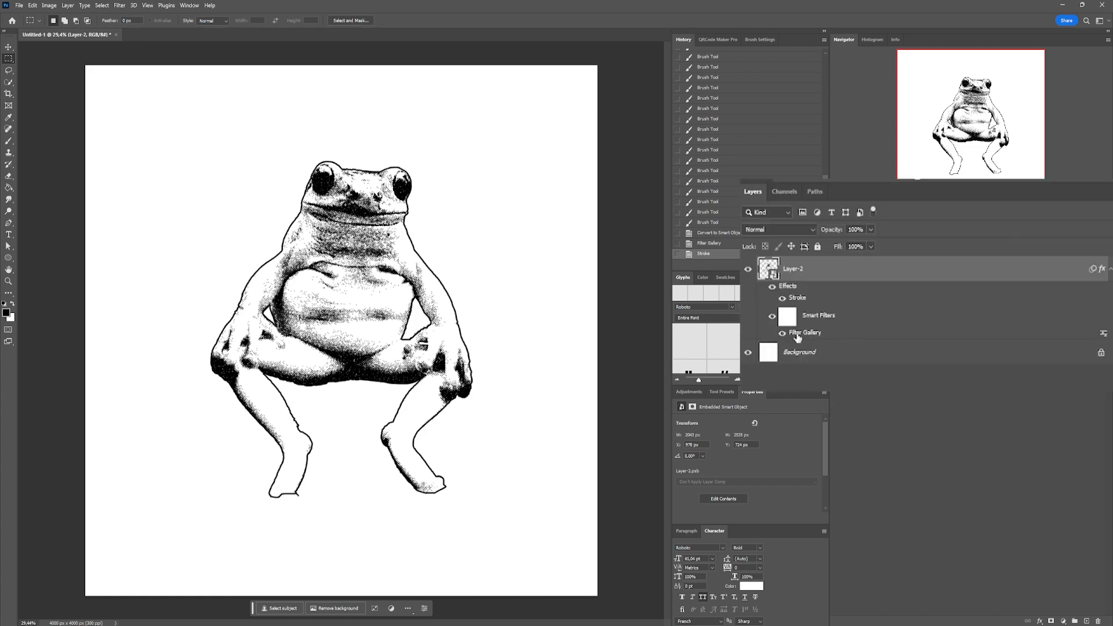
# In the frog's existing Filter Gallery effects, set Halftone Pattern to size 3 and contrast 40, and stack a second Halftone Pattern beneath Torn Edges.
pyautogui.doubleClick(873, 329)
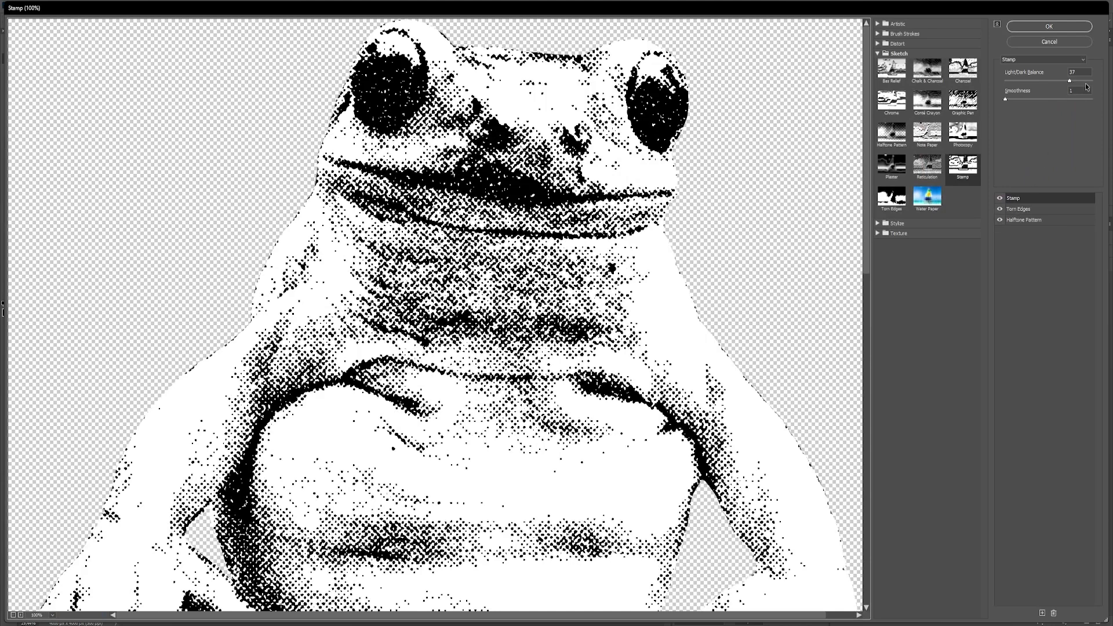
pyautogui.click(1041, 209)
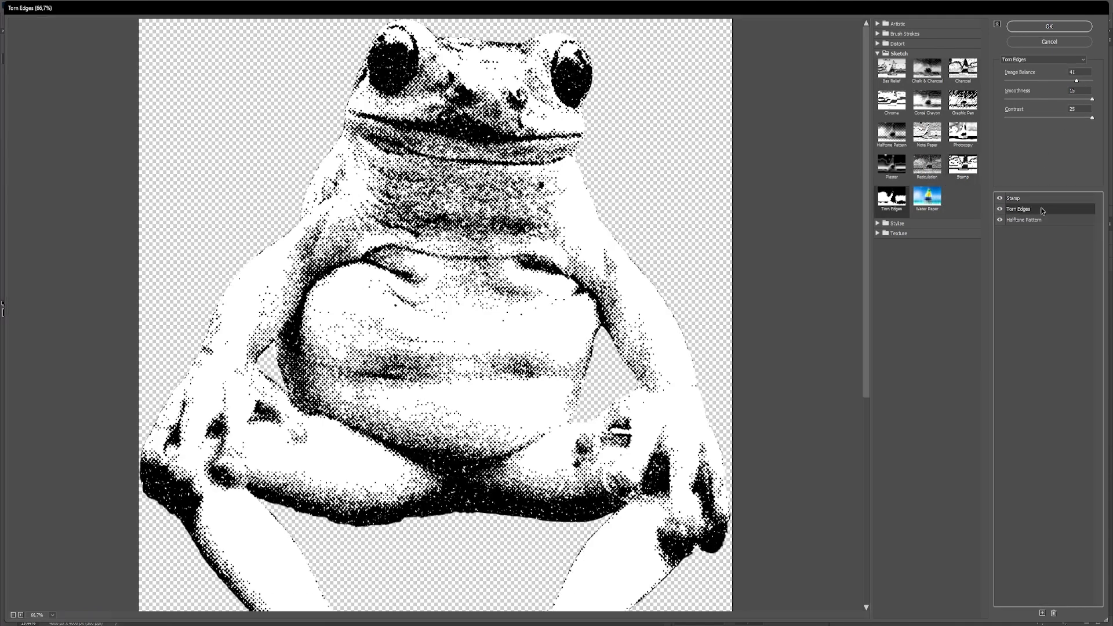
pyautogui.moveTo(1073, 81); pyautogui.dragTo(1023, 81)
pyautogui.click(1044, 219)
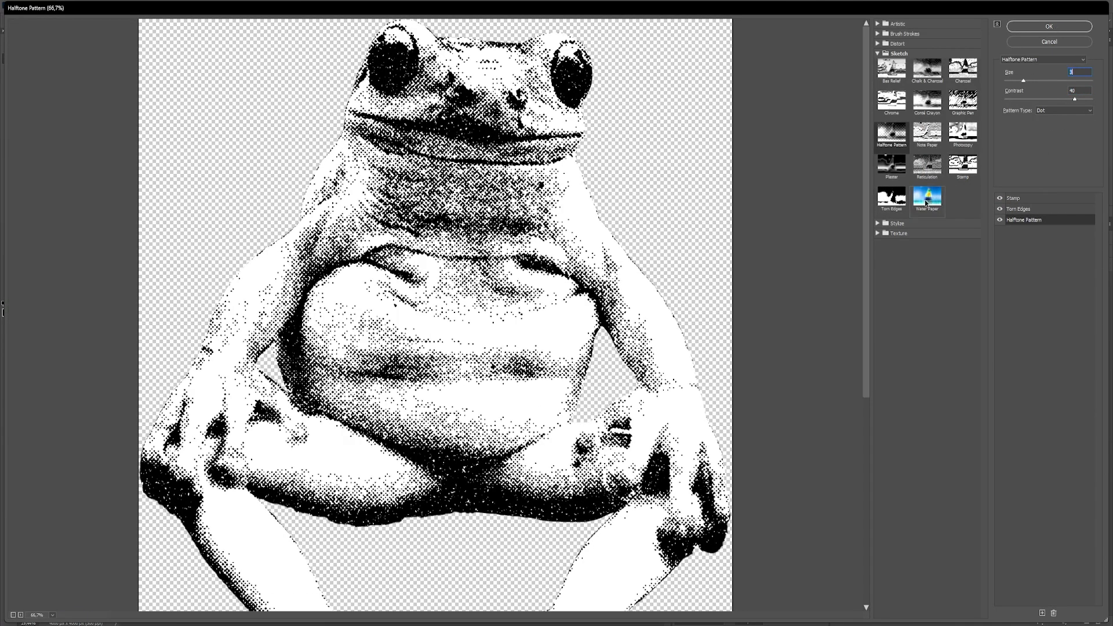
pyautogui.click(1041, 612)
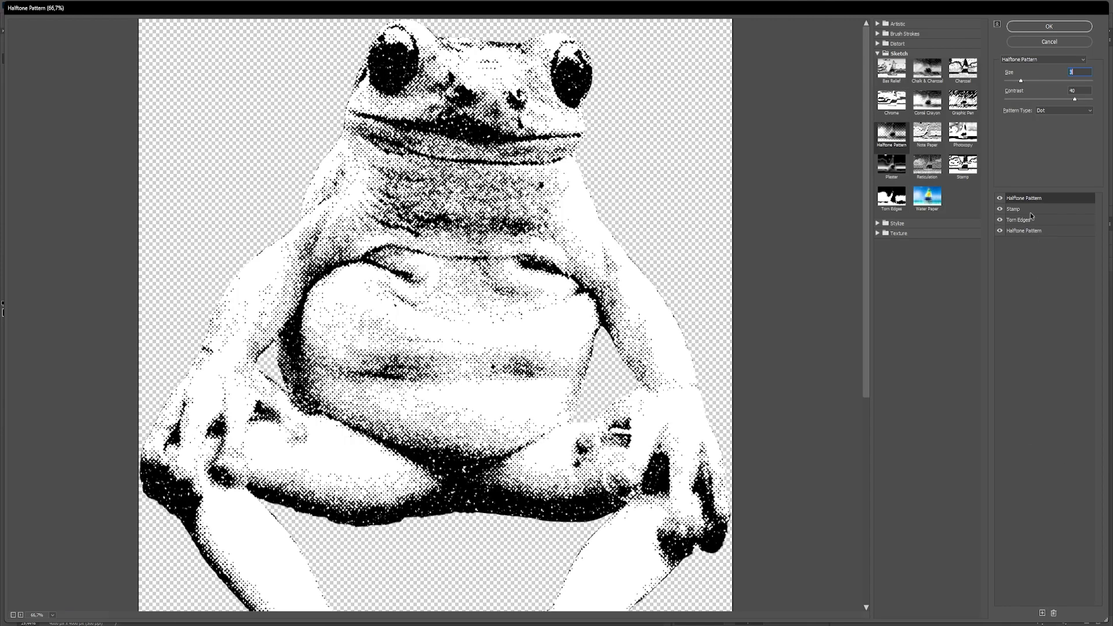
pyautogui.moveTo(1031, 201); pyautogui.dragTo(1032, 232)
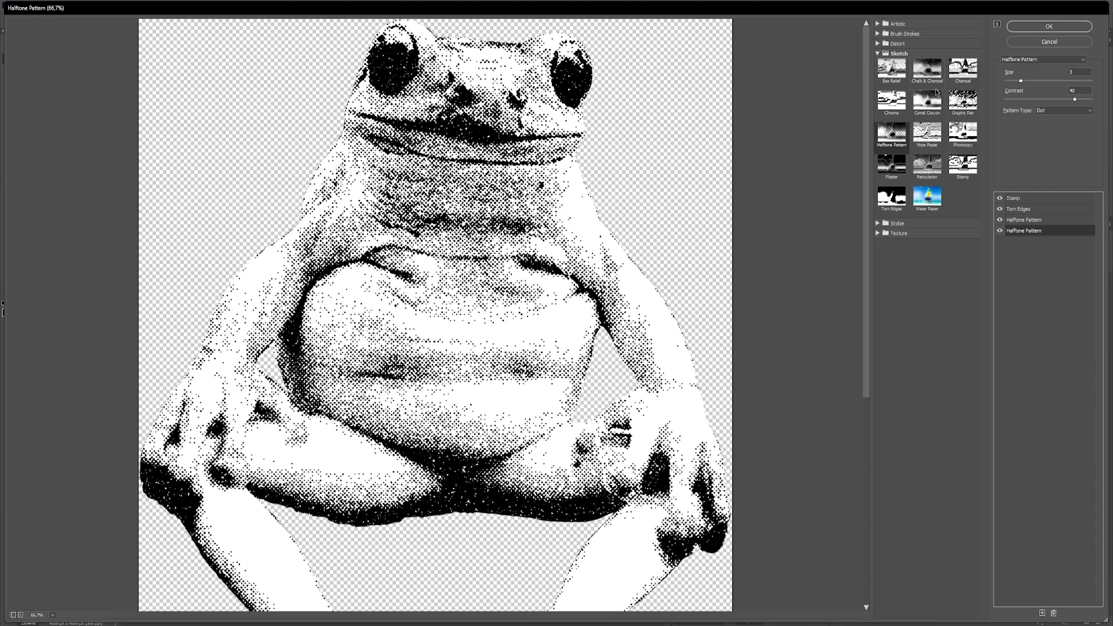
# Replace the frog's lowest Halftone Pattern effect with Reticulation at density 23, lower its foreground and background levels, and apply the effects.
pyautogui.click(926, 165)
pyautogui.moveTo(1025, 81); pyautogui.dragTo(1055, 81)
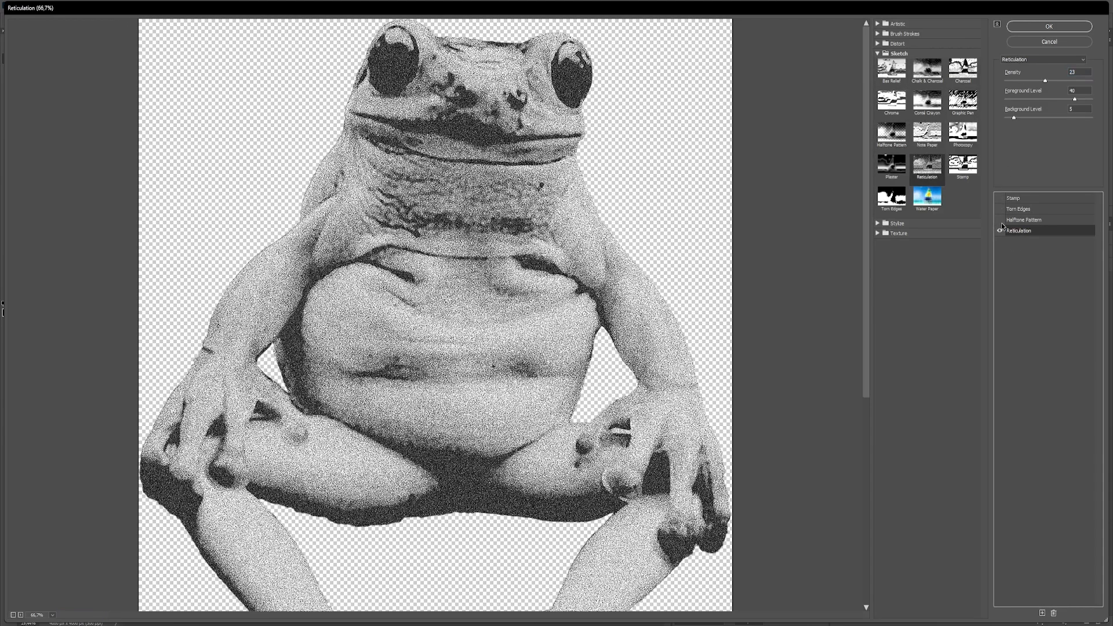
pyautogui.moveTo(1014, 118); pyautogui.dragTo(1005, 118)
pyautogui.moveTo(1075, 99)
pyautogui.mouseDown()
pyautogui.moveTo(1060, 98)
pyautogui.moveTo(1085, 81)
pyautogui.moveTo(1031, 81)
pyautogui.moveTo(1056, 100)
pyautogui.moveTo(1021, 81)
pyautogui.moveTo(1069, 100)
pyautogui.mouseUp()
pyautogui.click(1031, 209)
pyautogui.click(1034, 220)
pyautogui.click(1049, 26)
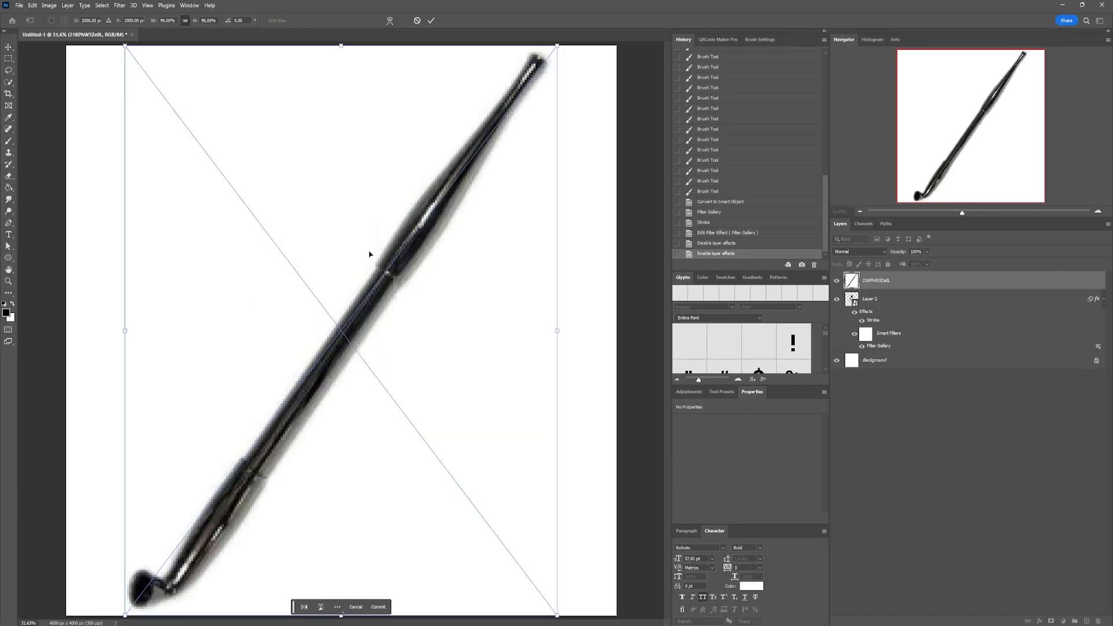
# Scale the imported pipe image down to about 67%, flip it horizontally, and commit its placement.
pyautogui.moveTo(557, 330); pyautogui.dragTo(466, 329)
pyautogui.rightClick(466, 330)
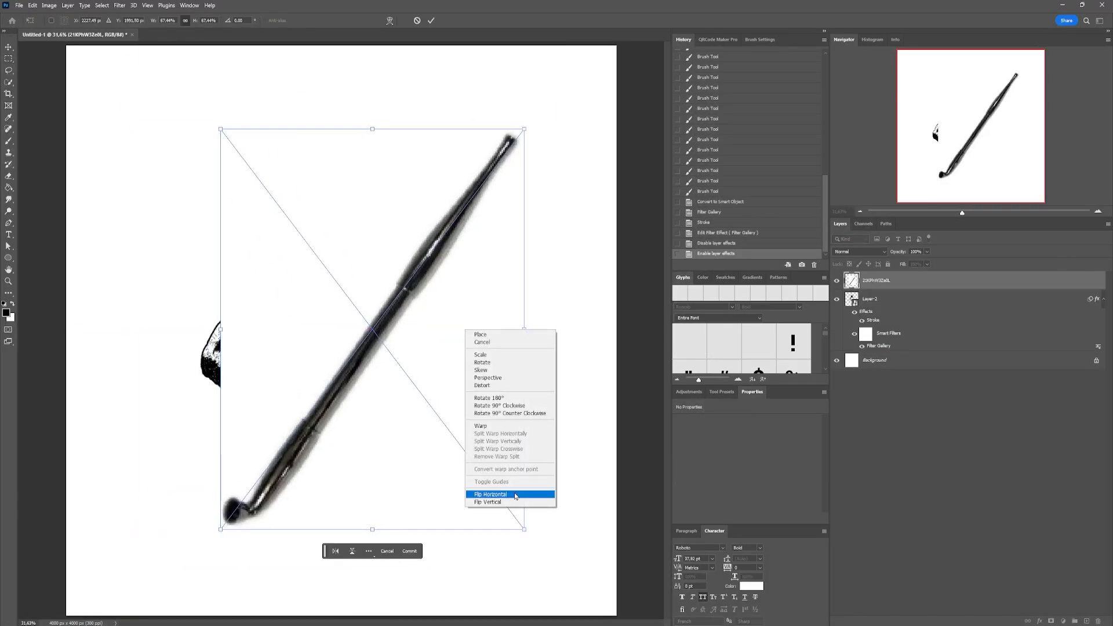
pyautogui.click(514, 495)
pyautogui.press('Return')
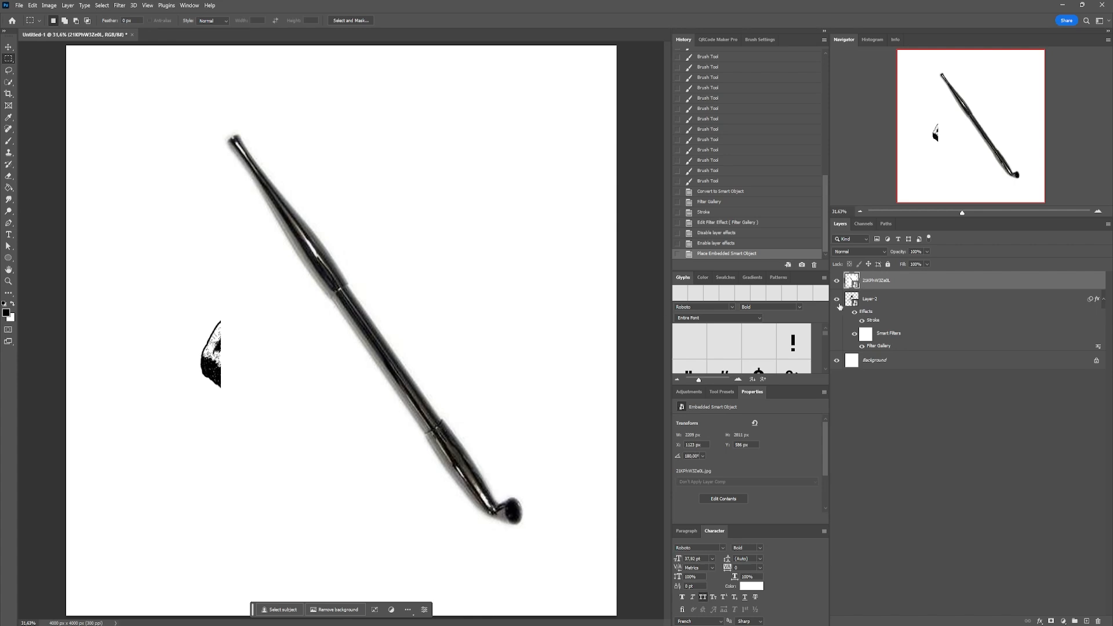
# Select the whole pipe with Quick Selection and mask out its white background.
pyautogui.press('w')
pyautogui.moveTo(235, 141)
pyautogui.mouseDown()
pyautogui.moveTo(346, 316)
pyautogui.moveTo(507, 512)
pyautogui.mouseUp()
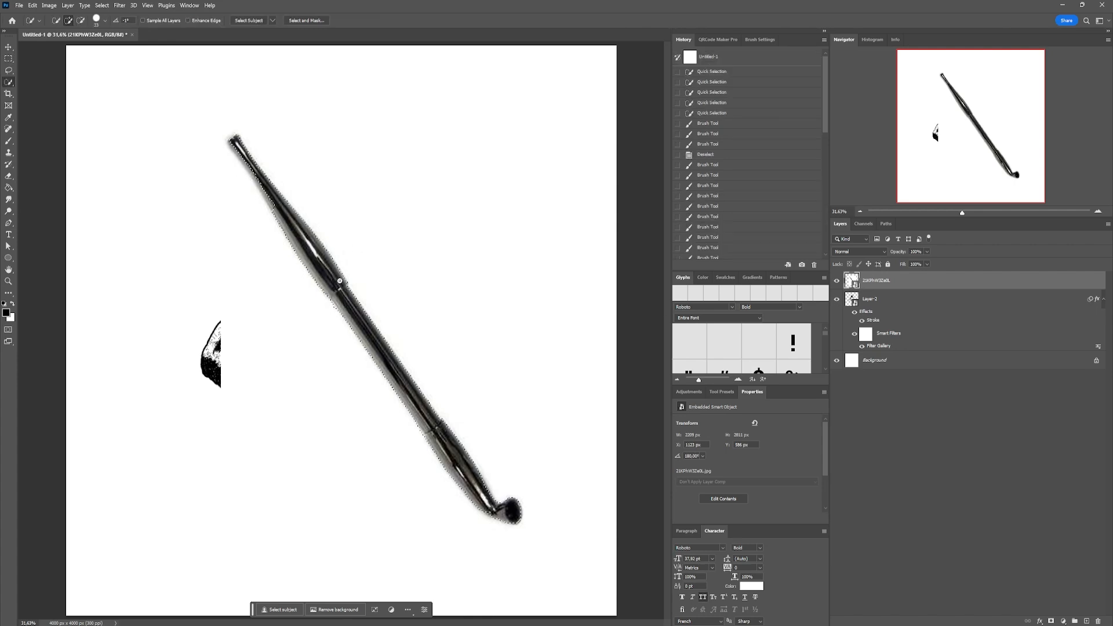
pyautogui.moveTo(248, 159)
pyautogui.mouseDown()
pyautogui.moveTo(233, 142)
pyautogui.moveTo(253, 178)
pyautogui.mouseUp()
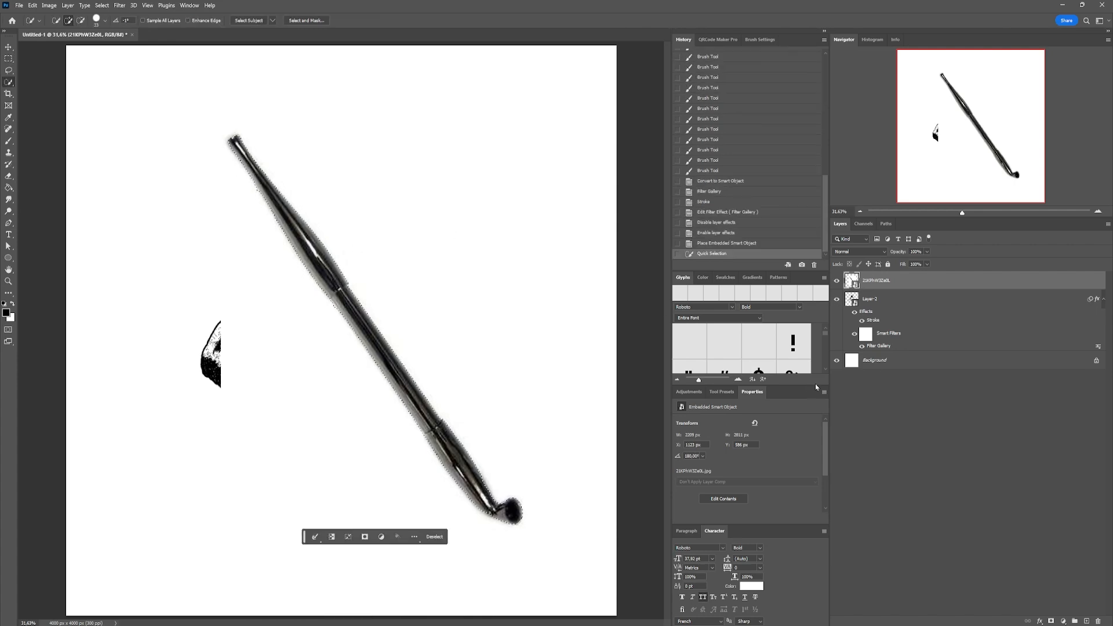
pyautogui.click(1050, 622)
# Scale the pipe to about 31% and rotate it about -29° with its tip in the frog's mouth, and convert it to a smart object.
pyautogui.hotkey('ctrl', 't')
pyautogui.moveTo(524, 362); pyautogui.dragTo(359, 331)
pyautogui.moveTo(364, 335); pyautogui.dragTo(353, 302)
pyautogui.moveTo(294, 336); pyautogui.dragTo(474, 258)
pyautogui.moveTo(572, 295); pyautogui.dragTo(456, 253)
pyautogui.scroll(5, 364, 208)
pyautogui.scroll(-5, 456, 252)
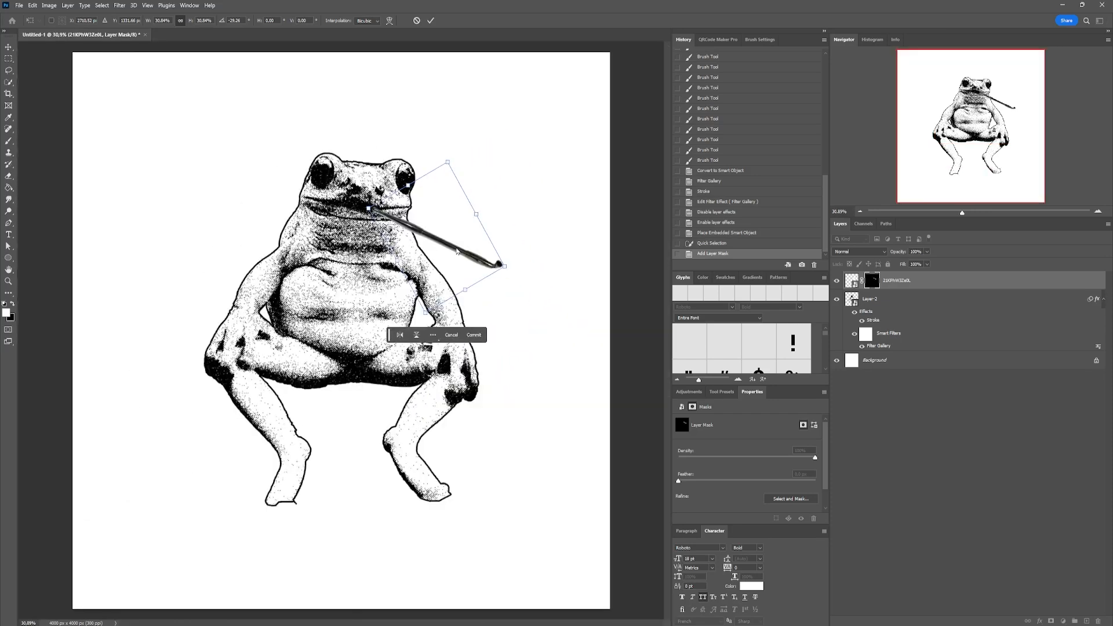
pyautogui.press('Return')
pyautogui.rightClick(898, 291)
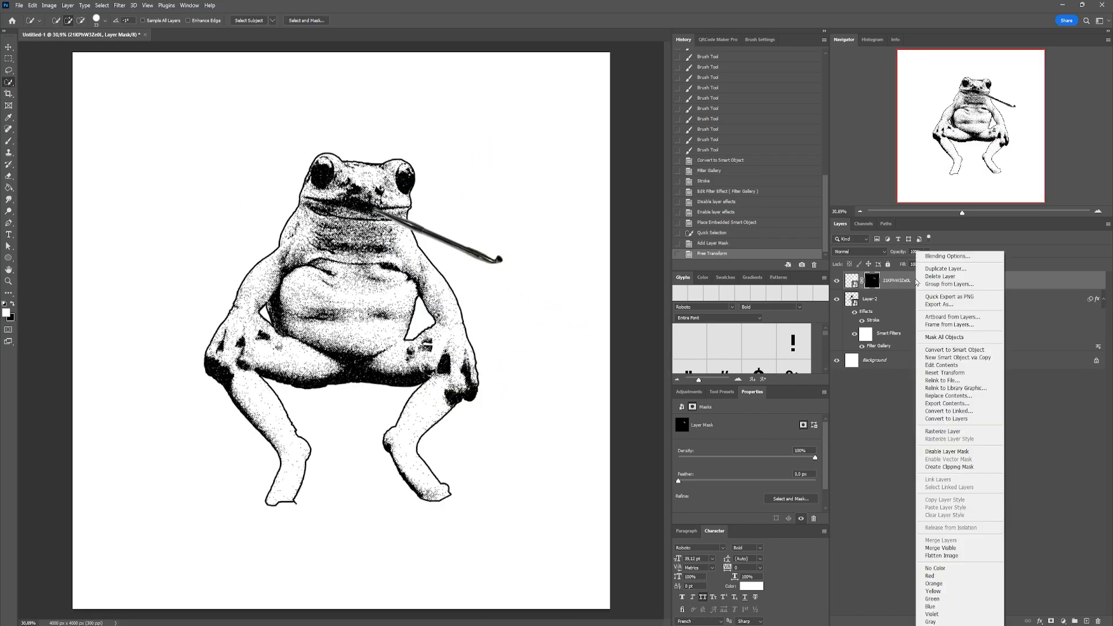
pyautogui.click(962, 350)
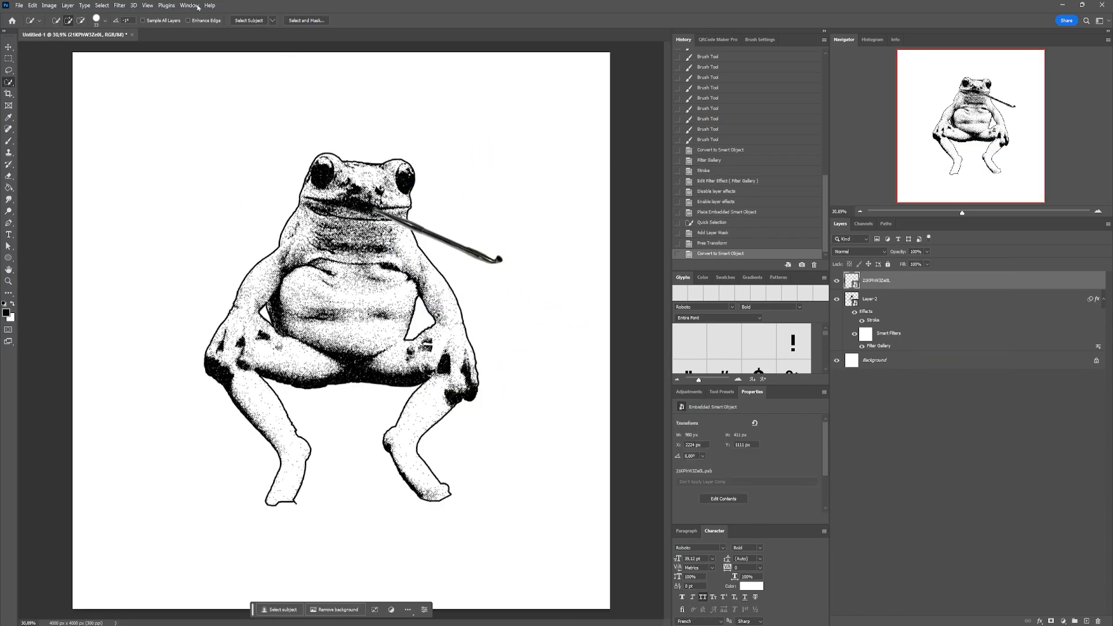
# Try the Filter Gallery on the pipe with Halftone Pattern at size 2 and contrast 31, plus the Stamp effect.
pyautogui.click(117, 6)
pyautogui.click(132, 56)
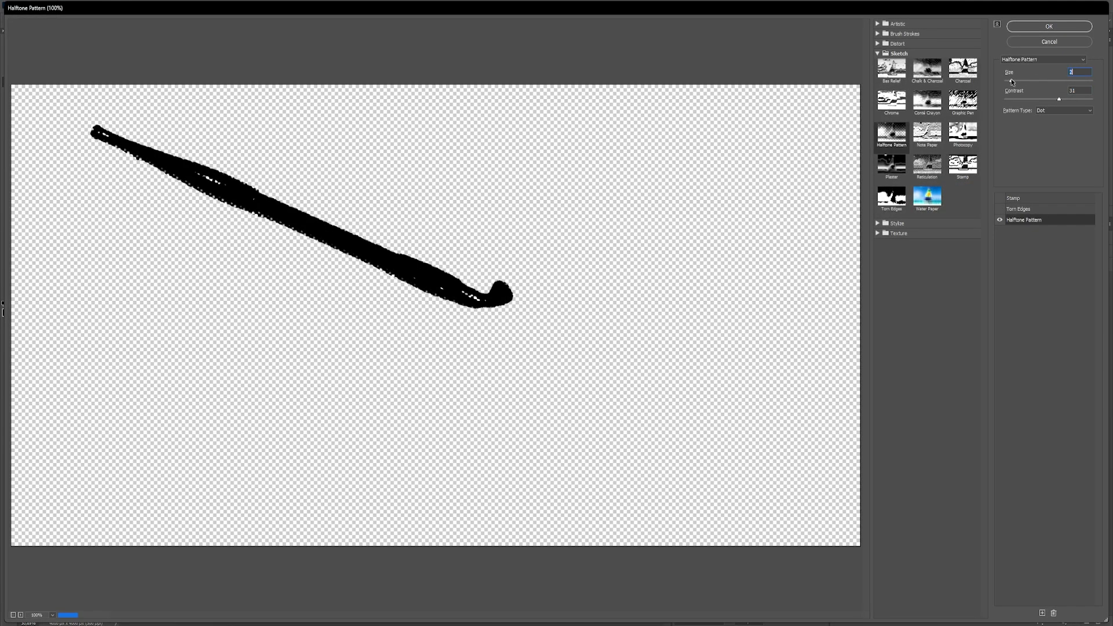
pyautogui.click(999, 198)
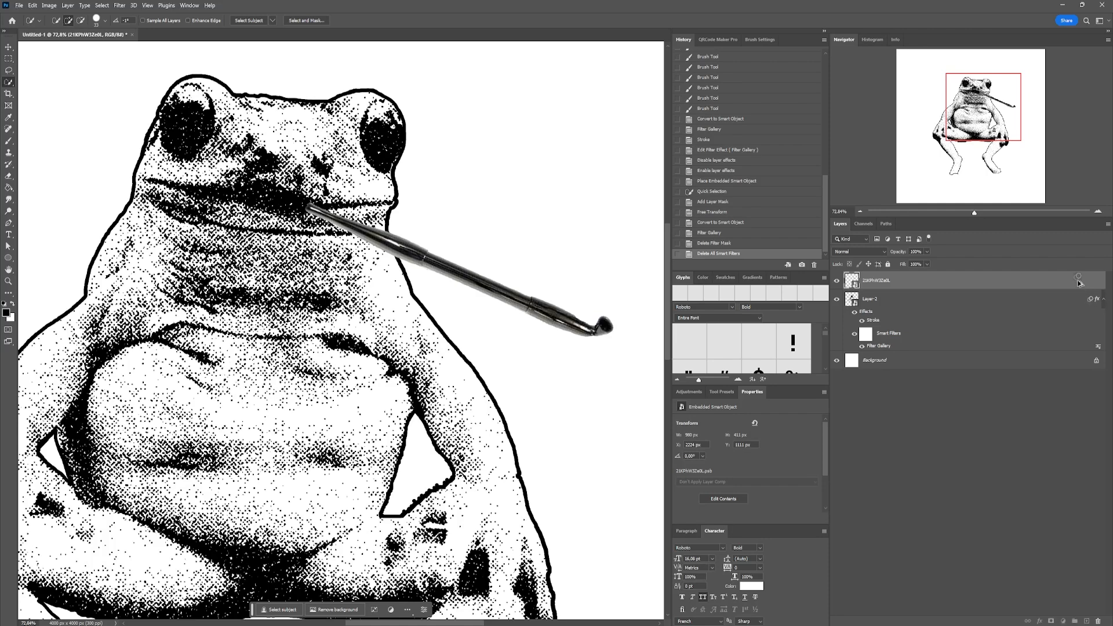
# Copy the frog's smart filters onto the pipe, and save a Brightness/Contrast adjustment with strongly raised brightness and higher contrast in the pipe's embedded contents.
pyautogui.moveTo(1078, 282); pyautogui.dragTo(1079, 284)
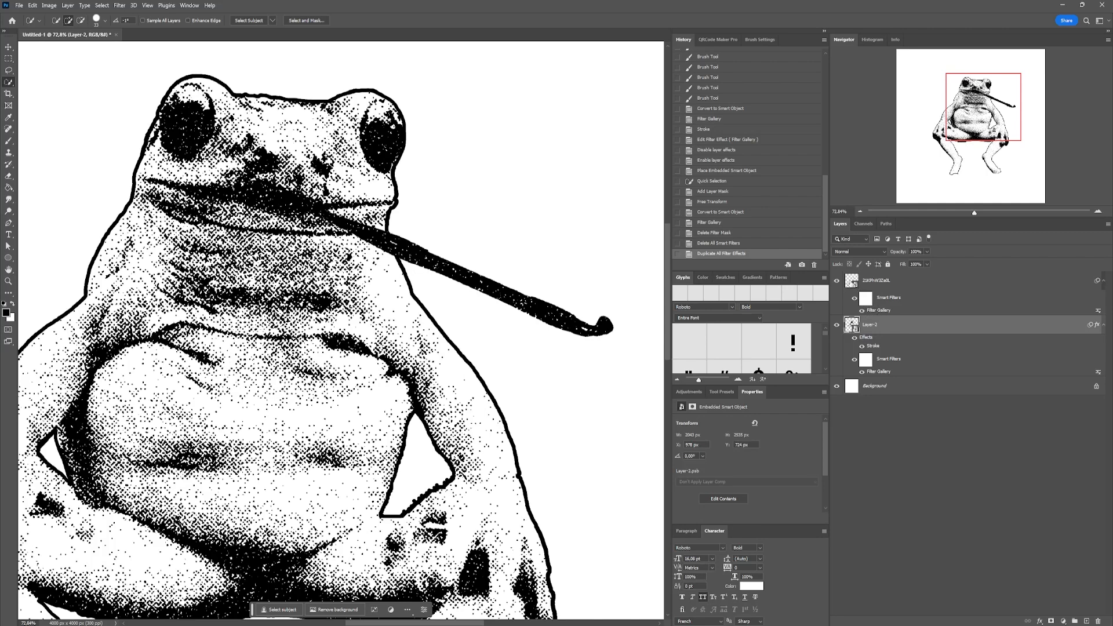
pyautogui.doubleClick(851, 281)
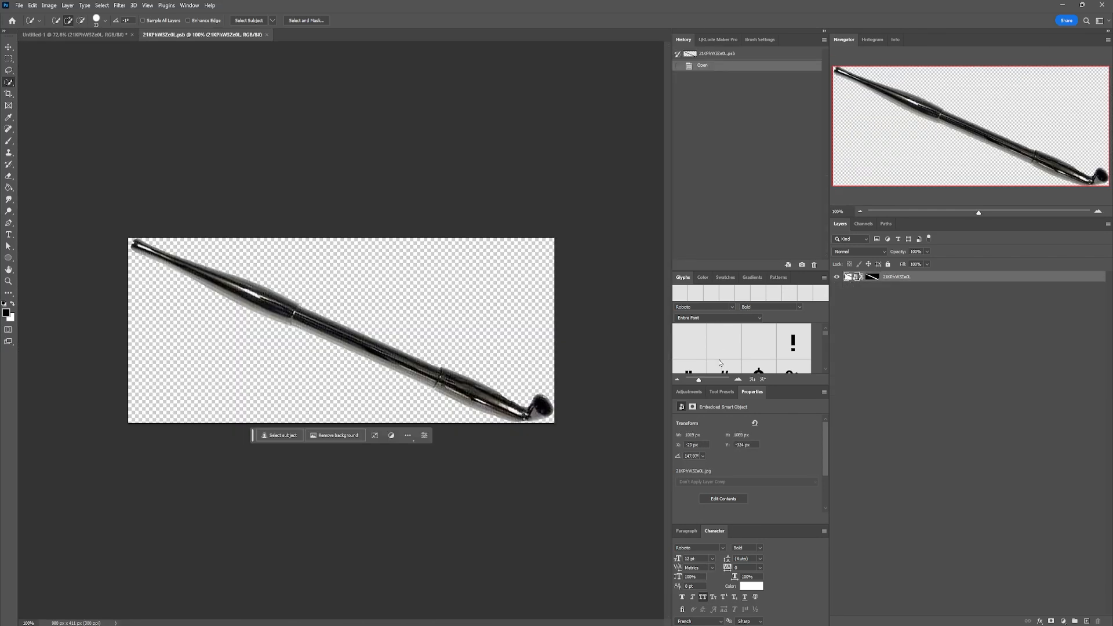
pyautogui.click(692, 395)
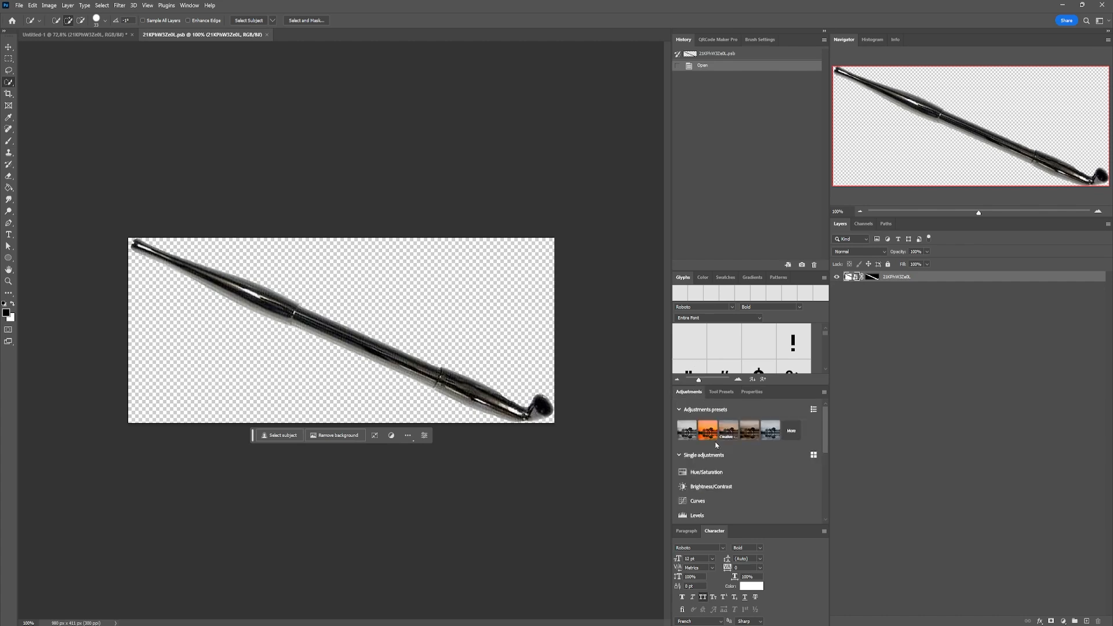
pyautogui.click(706, 489)
pyautogui.moveTo(748, 446); pyautogui.dragTo(812, 446)
pyautogui.moveTo(748, 464); pyautogui.dragTo(763, 464)
pyautogui.hotkey('ctrl', 's')
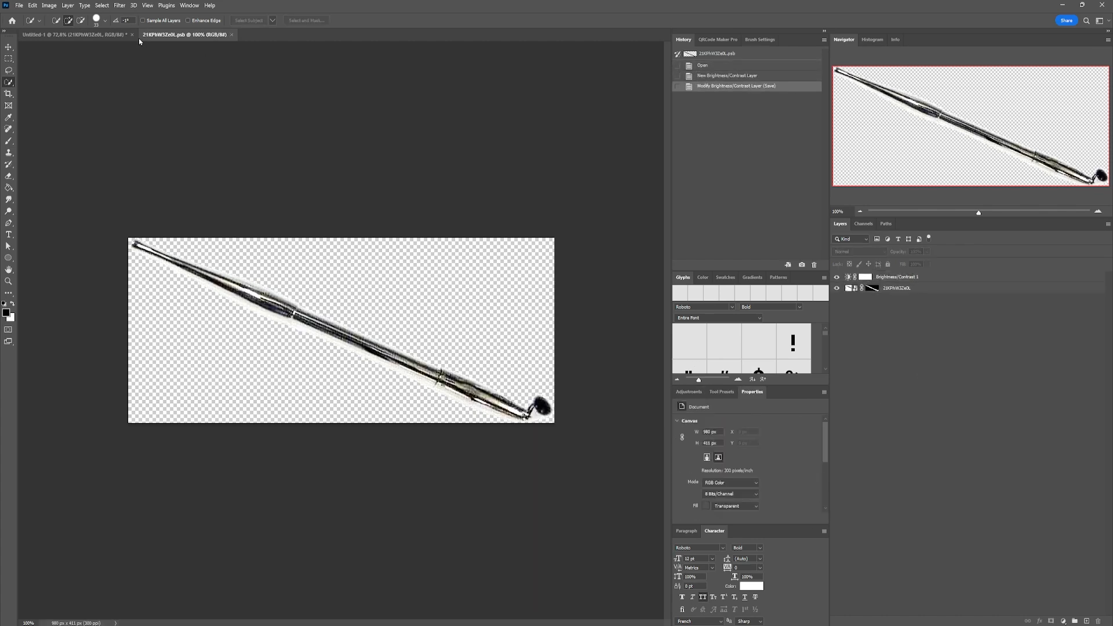
# In the pipe's Filter Gallery effects, set Torn Edges to image balance 7 and contrast 1, compare the stacked effects, and apply them.
pyautogui.click(121, 34)
pyautogui.doubleClick(870, 312)
pyautogui.click(1019, 209)
pyautogui.click(1022, 117)
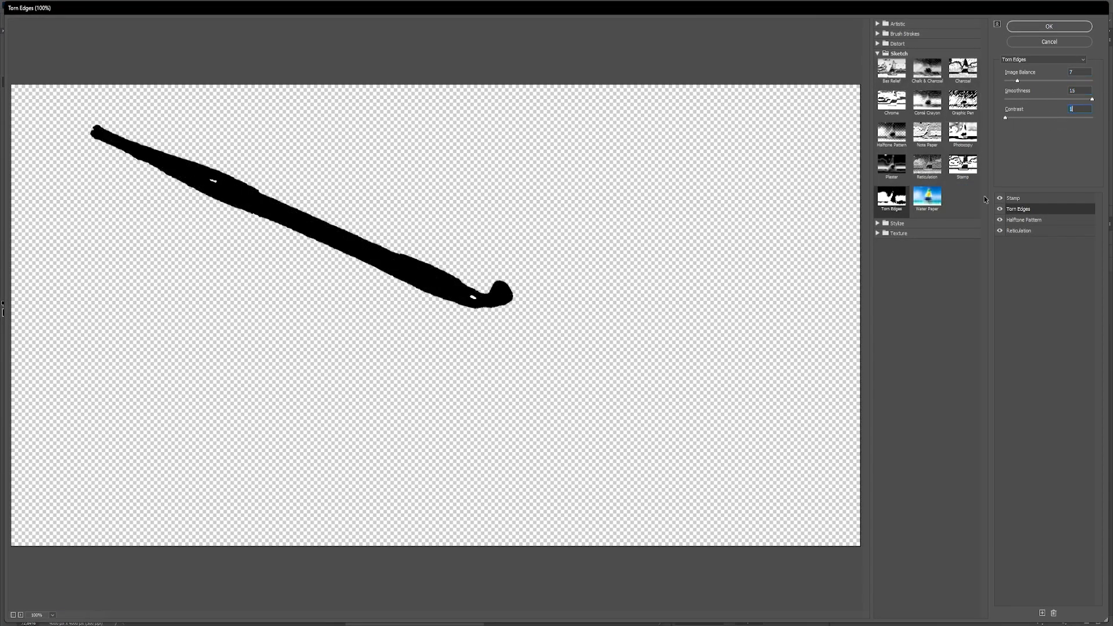
pyautogui.click(999, 209)
pyautogui.click(999, 219)
pyautogui.click(1000, 220)
pyautogui.click(999, 209)
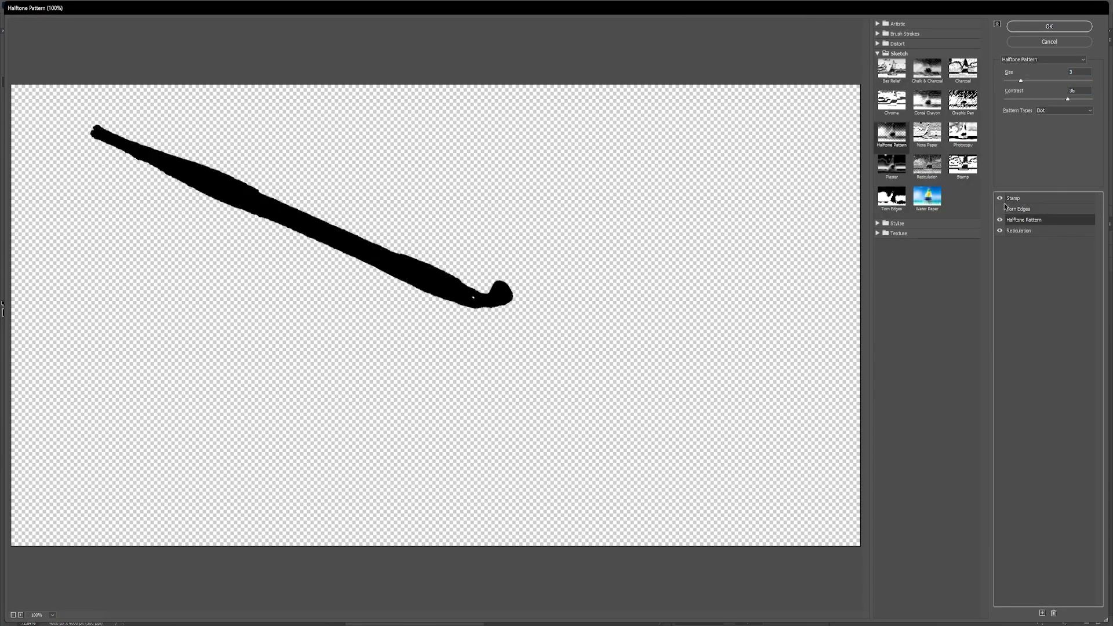
pyautogui.click(1049, 26)
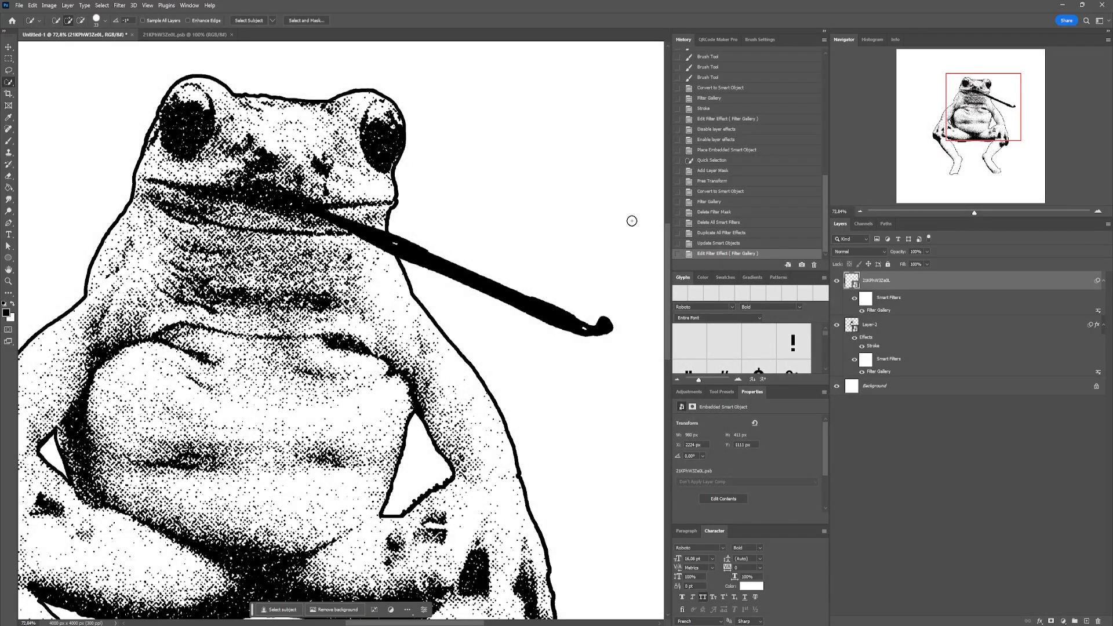
# Duplicate the pipe layer and, in the copy's Filter Gallery, hide Halftone Pattern and Reticulation and set the Torn Edges image balance to 13.
pyautogui.hotkey('ctrl', 'j')
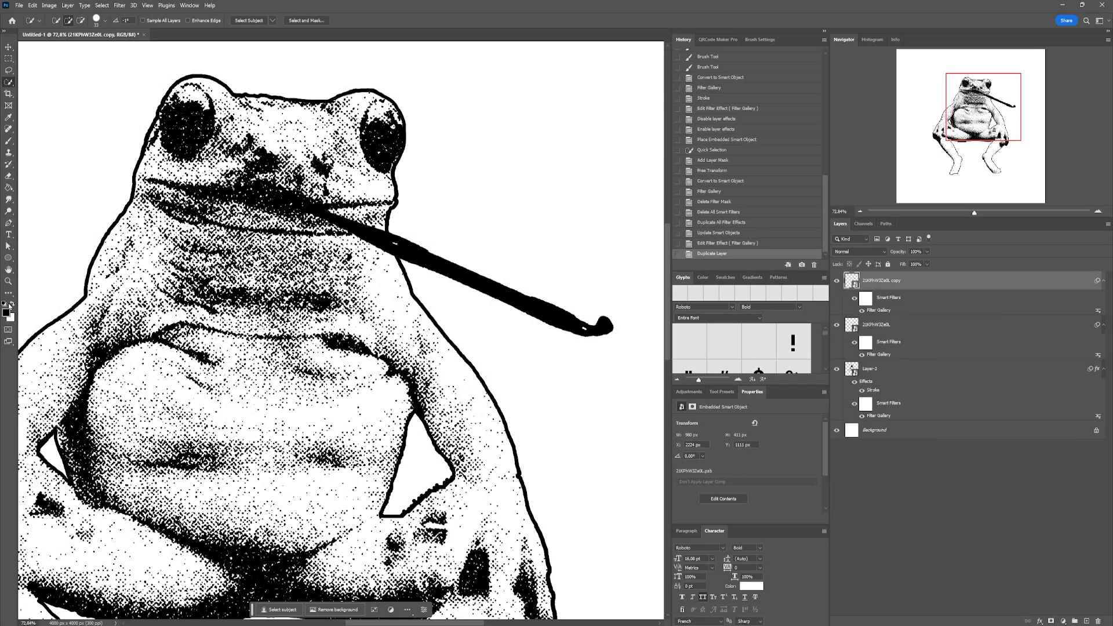
pyautogui.doubleClick(873, 311)
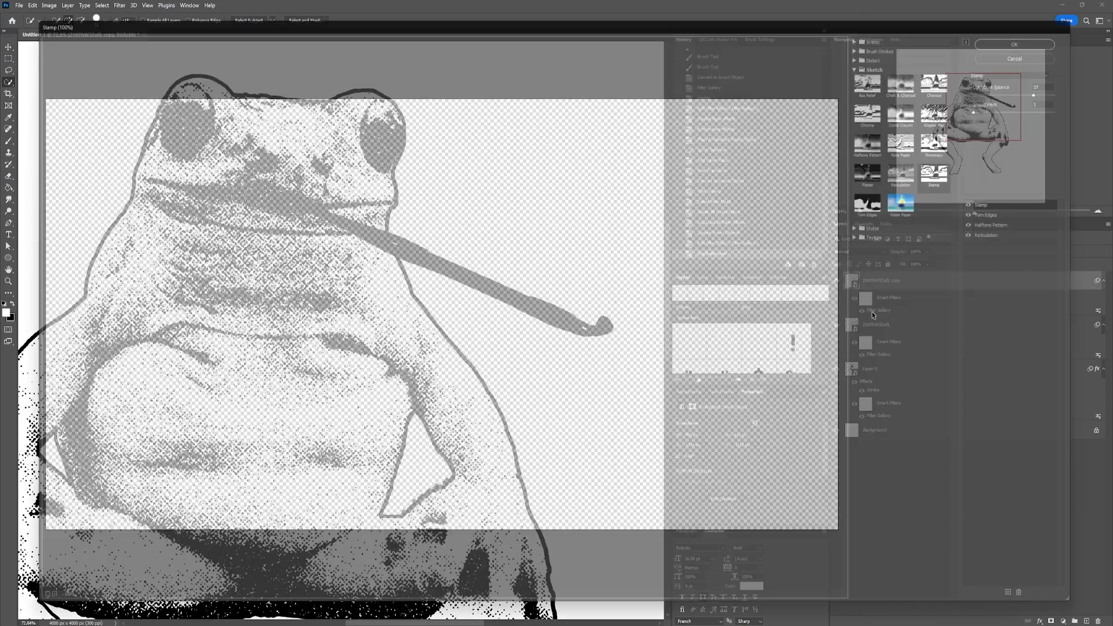
pyautogui.click(1000, 220)
pyautogui.moveTo(1070, 80); pyautogui.dragTo(1015, 81)
pyautogui.click(1018, 208)
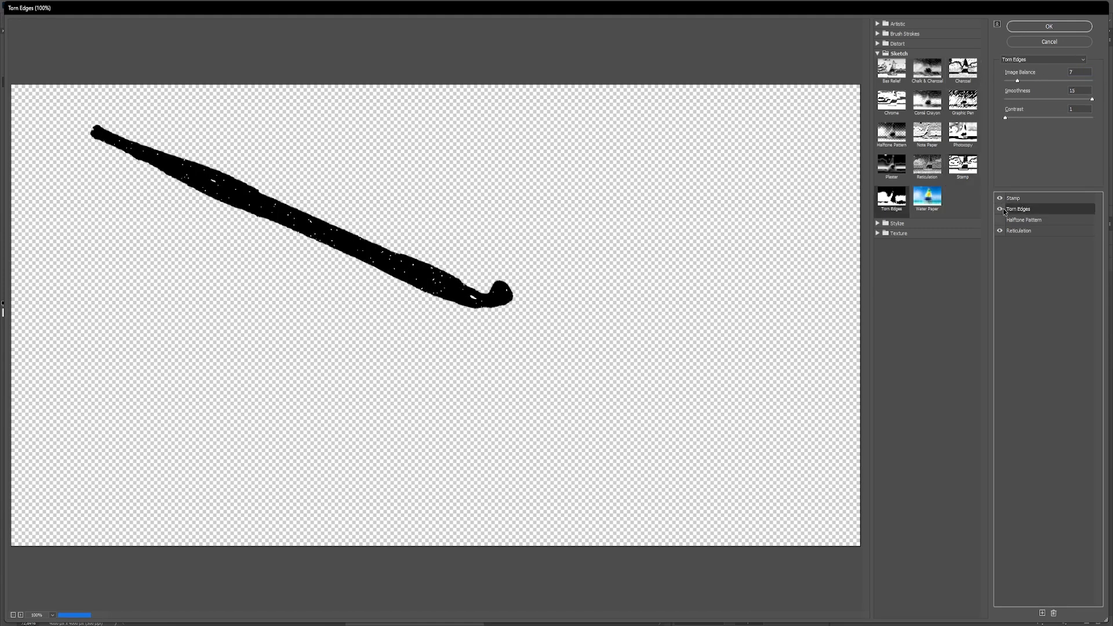
pyautogui.moveTo(1048, 79); pyautogui.dragTo(1013, 79)
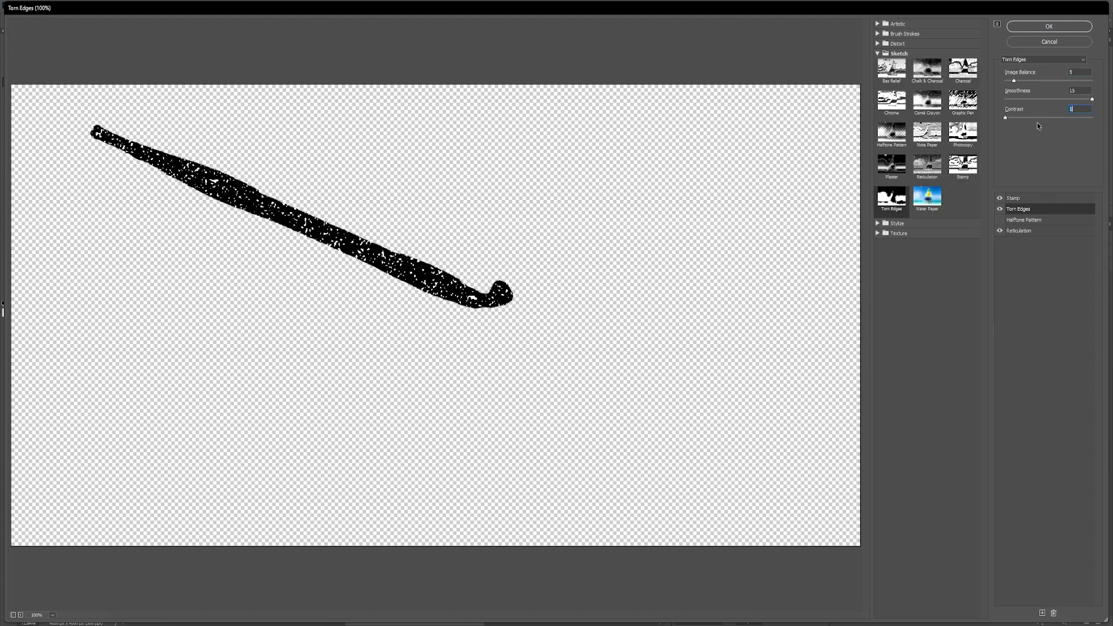
pyautogui.click(999, 231)
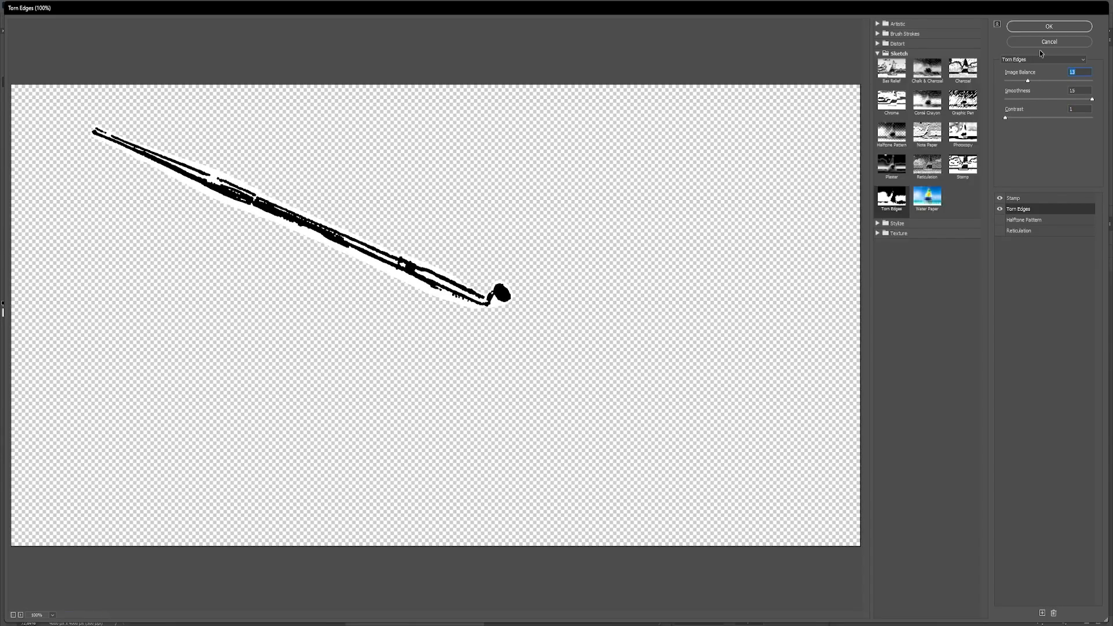
pyautogui.click(1035, 28)
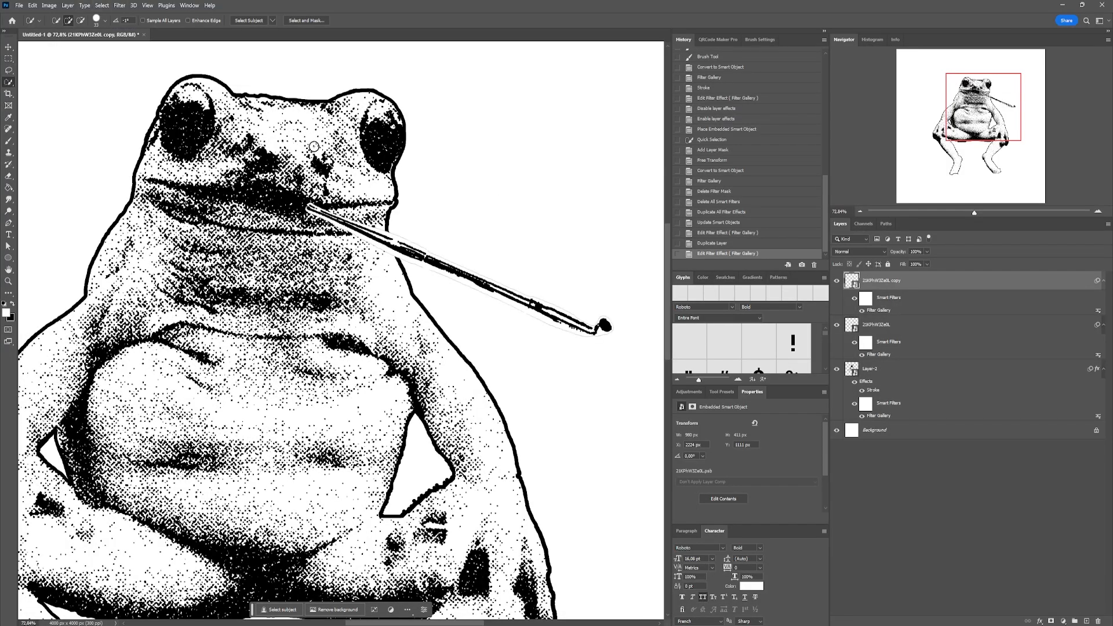
# Make a Color Range selection from sampled colors at fuzziness 123 and add it as the pipe copy's layer mask.
pyautogui.click(101, 6)
pyautogui.click(116, 92)
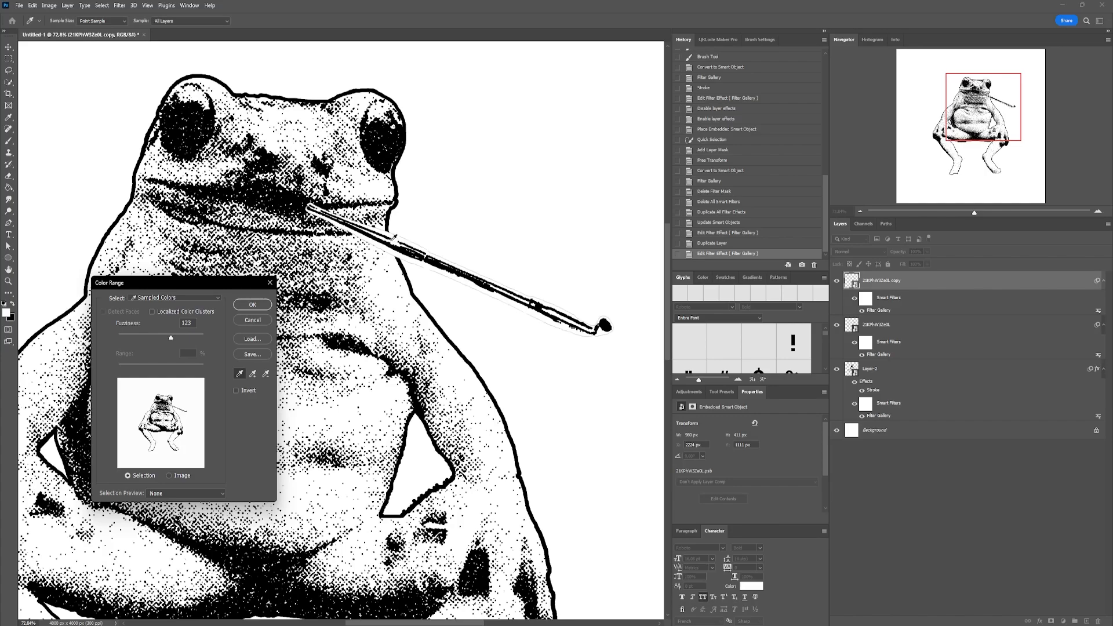
pyautogui.click(253, 309)
pyautogui.click(1050, 620)
# Paint black on the pipe copy's layer mask along the shaft up to the bowl to hide the excess white around it.
pyautogui.press('b')
pyautogui.scroll(9, 468, 268)
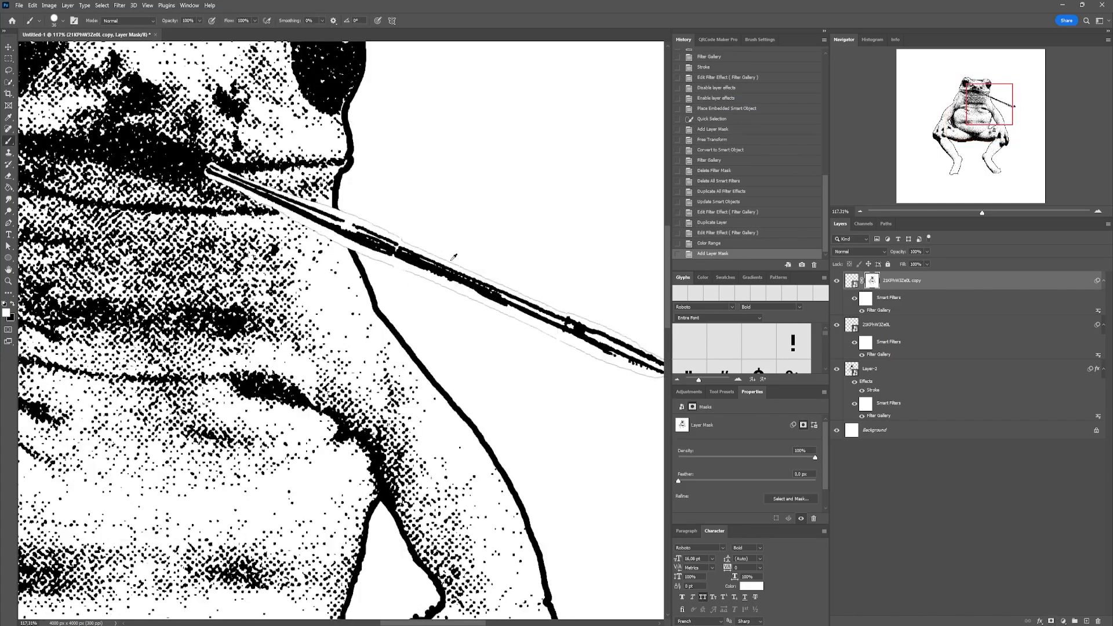
pyautogui.click(111, 140)
pyautogui.moveTo(152, 162); pyautogui.dragTo(458, 297)
pyautogui.moveTo(464, 300); pyautogui.dragTo(287, 226)
pyautogui.moveTo(288, 226); pyautogui.dragTo(513, 338)
pyautogui.moveTo(513, 338); pyautogui.dragTo(625, 365)
pyautogui.moveTo(628, 363); pyautogui.dragTo(583, 364)
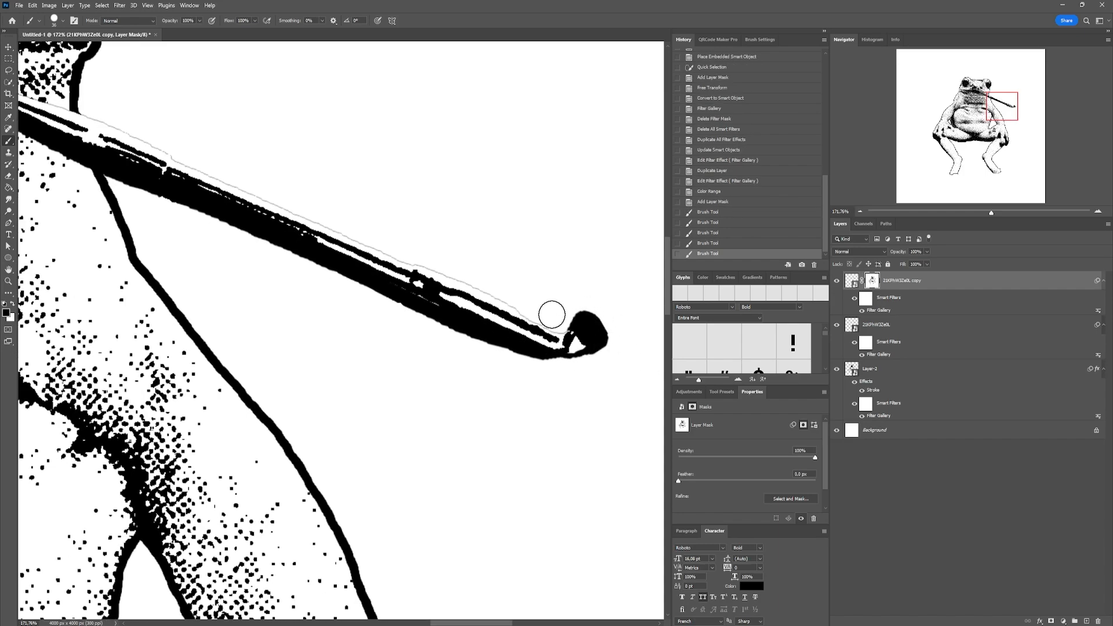
pyautogui.moveTo(432, 266); pyautogui.dragTo(224, 178)
pyautogui.moveTo(201, 169); pyautogui.dragTo(431, 300)
pyautogui.moveTo(431, 300)
pyautogui.mouseDown()
pyautogui.moveTo(238, 224)
pyautogui.moveTo(134, 163)
pyautogui.mouseUp()
pyautogui.moveTo(295, 227); pyautogui.dragTo(193, 195)
pyautogui.moveTo(277, 228); pyautogui.dragTo(127, 163)
pyautogui.hotkey('ctrl', '-')
pyautogui.hotkey('ctrl', '-')
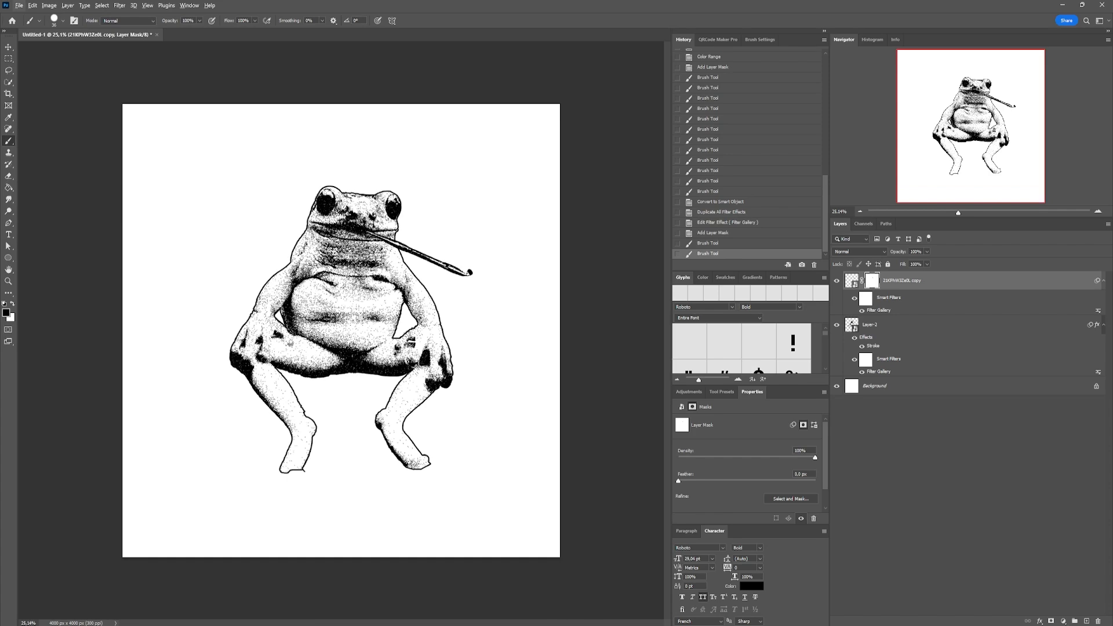
# Move the smoke shape above the pipe's bowl and adjust the stacked Filter Gallery effects on it.
pyautogui.scroll(2, 330, 306)
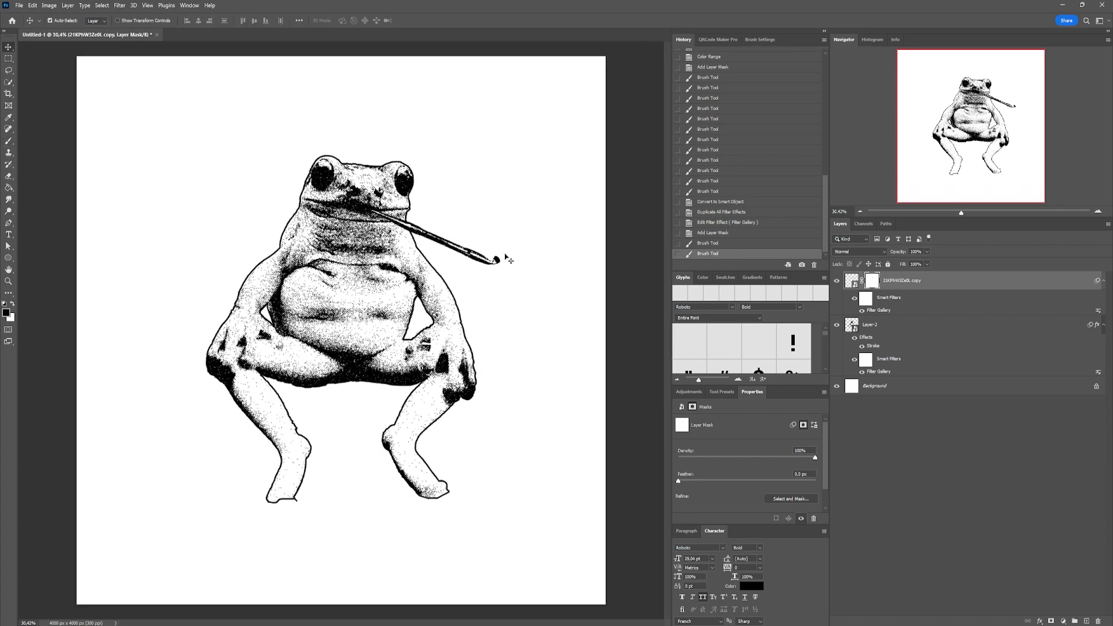
pyautogui.moveTo(346, 337); pyautogui.dragTo(502, 234)
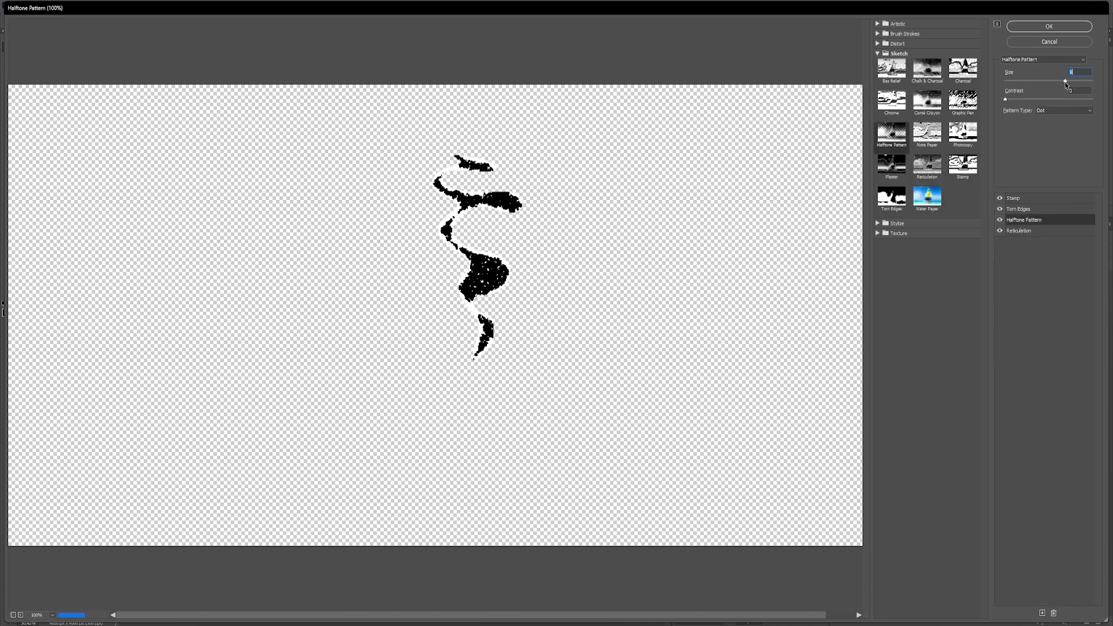
pyautogui.click(1020, 209)
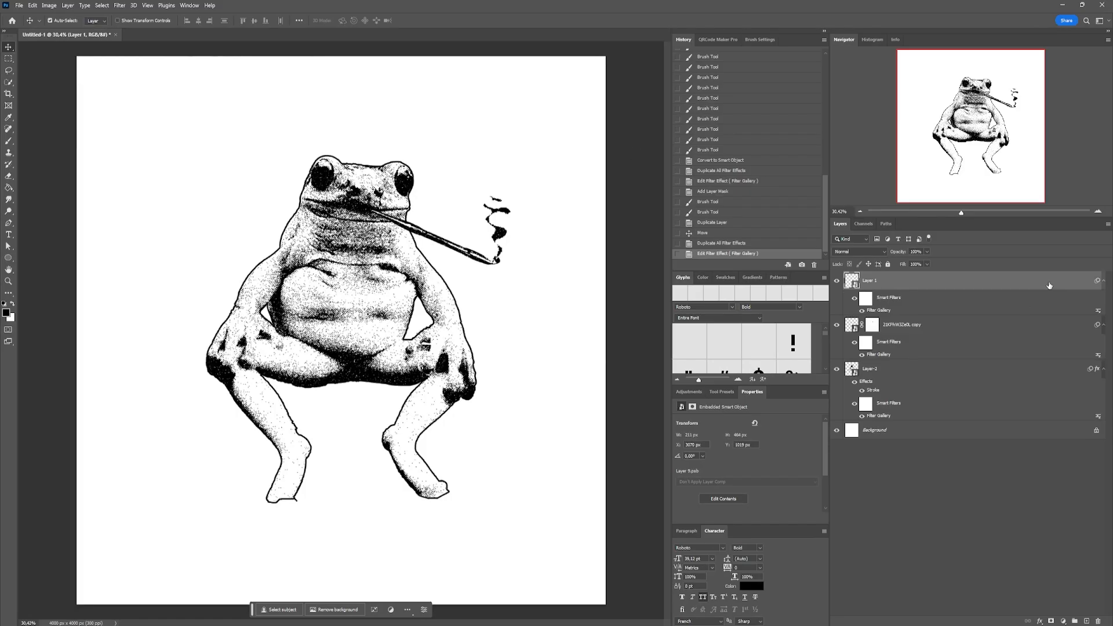
# Duplicate the smoke layer and hide Stamp and Torn Edges in the copy's Filter Gallery effects.
pyautogui.moveTo(1049, 285); pyautogui.dragTo(1086, 621)
pyautogui.doubleClick(879, 310)
pyautogui.click(1000, 198)
pyautogui.click(1000, 209)
pyautogui.click(1007, 231)
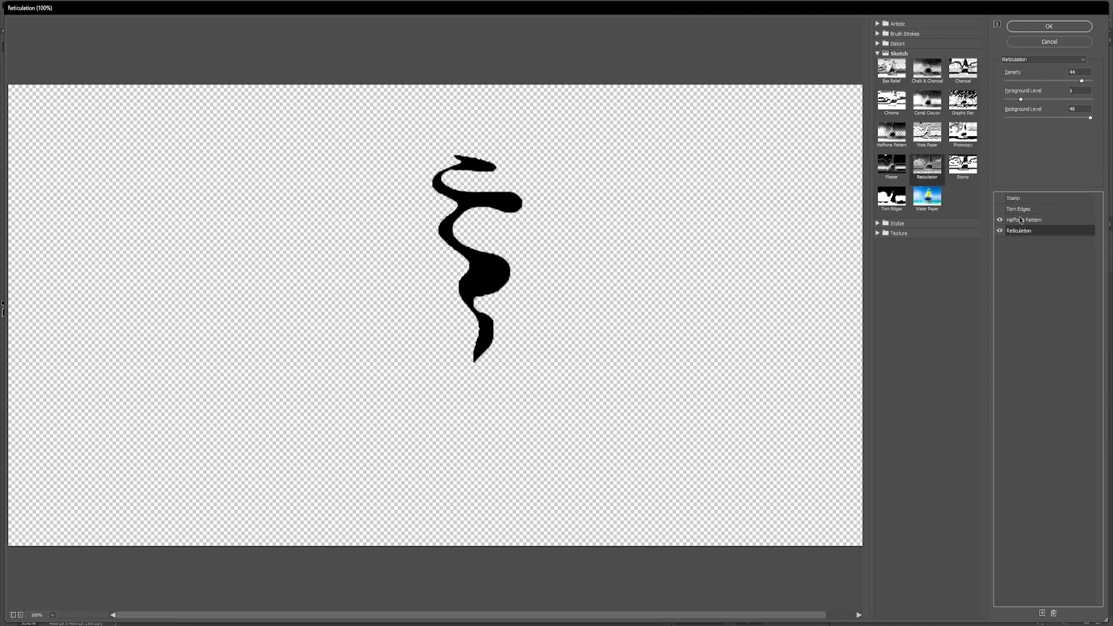
# Adjust the smoke copy's Halftone Pattern, set Reticulation to density 7, foreground level 30 and background level 1, and show Torn Edges again.
pyautogui.click(1020, 220)
pyautogui.click(1059, 81)
pyautogui.click(1020, 231)
pyautogui.moveTo(1081, 81); pyautogui.dragTo(1017, 81)
pyautogui.moveTo(1021, 99); pyautogui.dragTo(1057, 99)
pyautogui.moveTo(1090, 117); pyautogui.dragTo(997, 115)
pyautogui.click(999, 209)
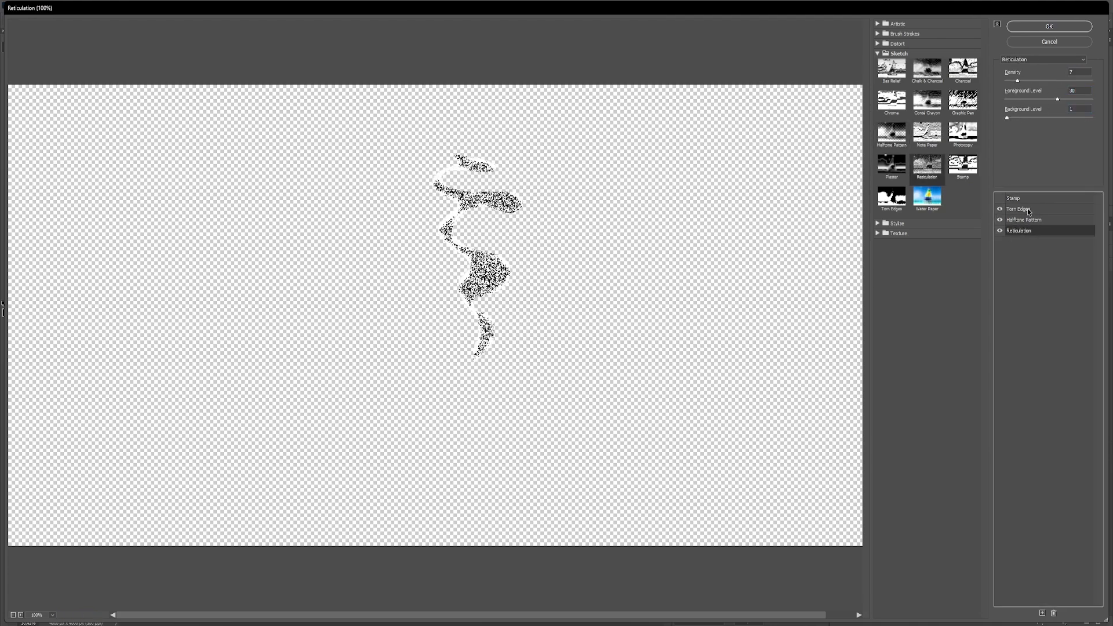
# Stack the smoke copy's Halftone Pattern above Torn Edges at size 2, adjust Reticulation, and apply the effects with Stamp re-enabled.
pyautogui.click(1020, 219)
pyautogui.moveTo(1020, 219); pyautogui.dragTo(1020, 204)
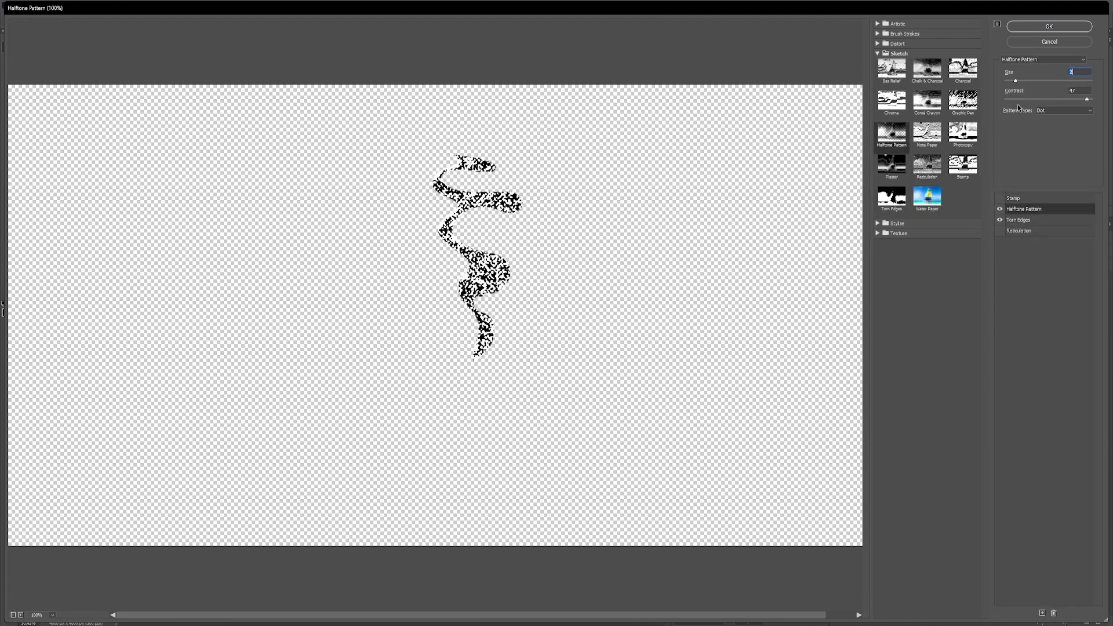
pyautogui.click(1032, 230)
pyautogui.moveTo(1017, 81); pyautogui.dragTo(1023, 82)
pyautogui.click(999, 198)
pyautogui.click(1048, 26)
# Try masking the smoke copy with a Color Range selection, leaving its blend mode unchanged, and undo the mask.
pyautogui.scroll(5, 509, 201)
pyautogui.click(859, 252)
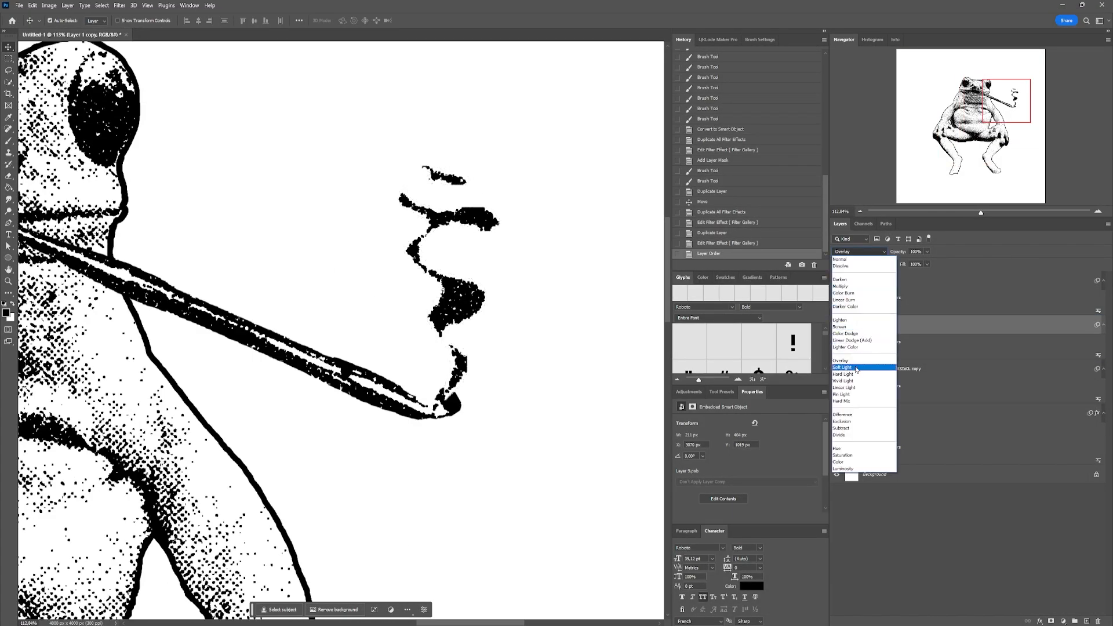
pyautogui.click(837, 567)
pyautogui.click(101, 6)
pyautogui.click(122, 95)
pyautogui.click(251, 305)
pyautogui.click(1051, 621)
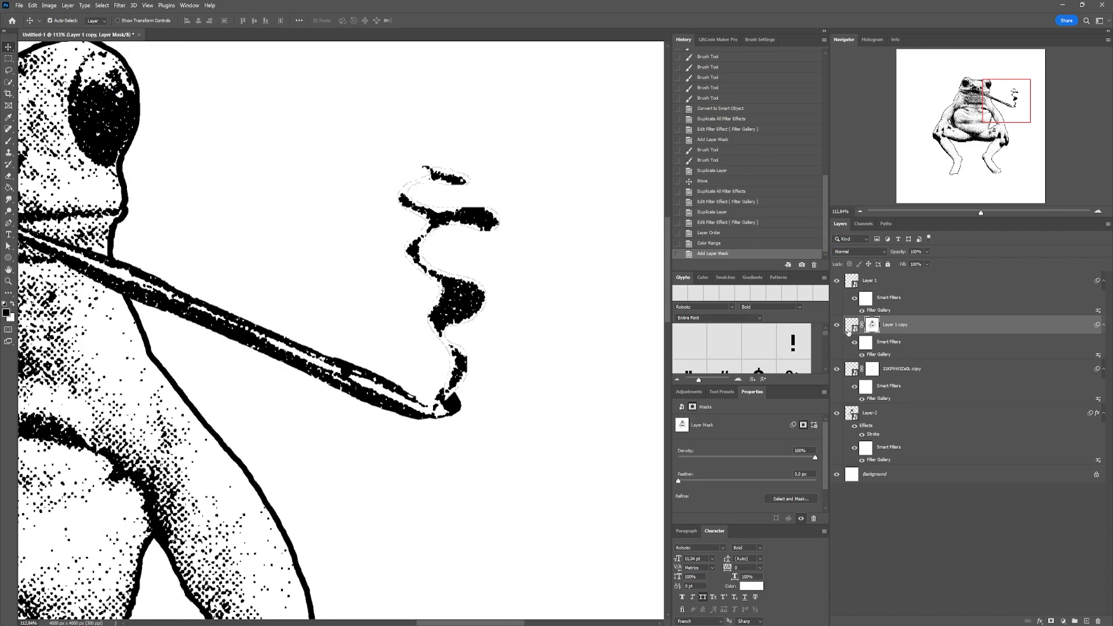
pyautogui.hotkey('ctrl', 'z')
# Clear the selection and mask the top smoke layer with a new Color Range selection.
pyautogui.click(837, 281)
pyautogui.click(836, 281)
pyautogui.click(889, 282)
pyautogui.press('m')
pyautogui.hotkey('ctrl', 'd')
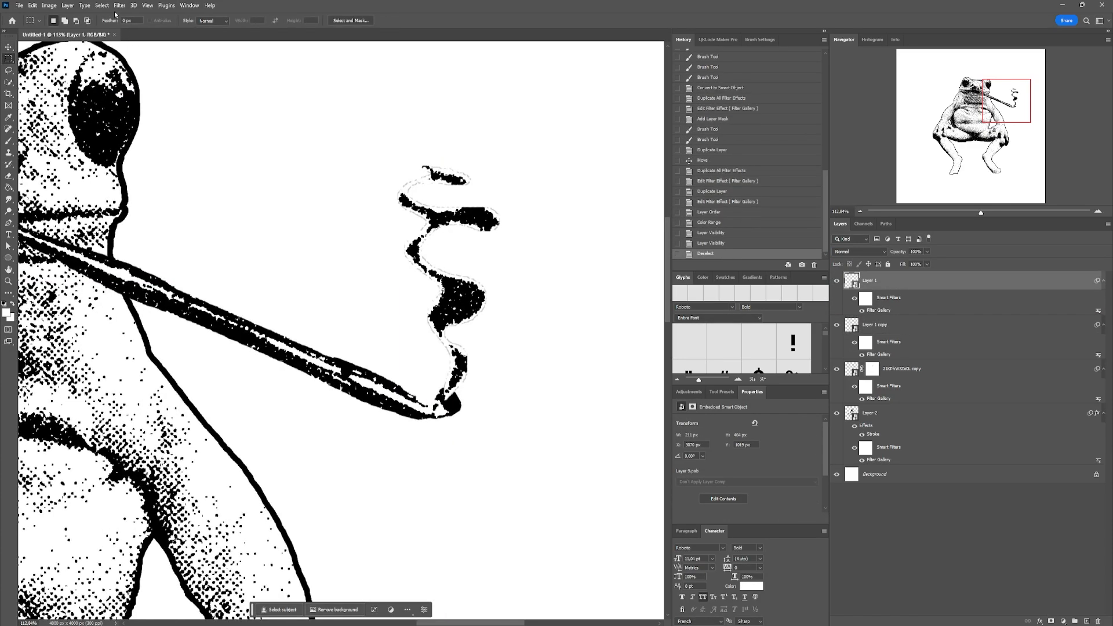
pyautogui.click(101, 5)
pyautogui.click(131, 94)
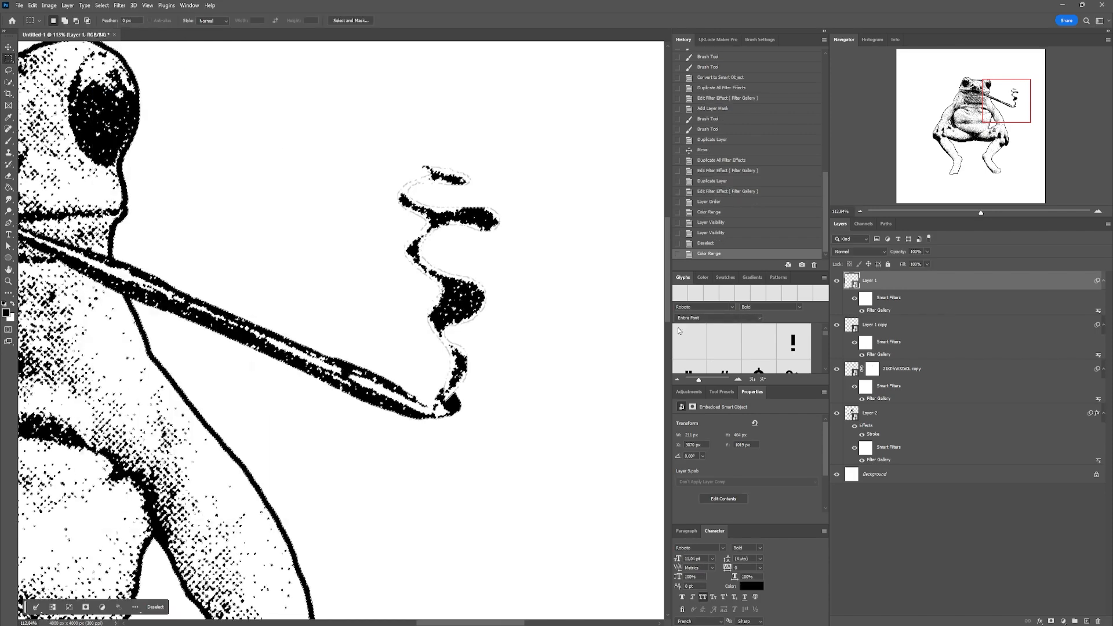
pyautogui.click(252, 304)
pyautogui.click(1051, 621)
# Convert the masked smoke layer to a smart object and clip it to the smoke copy below.
pyautogui.rightClick(932, 281)
pyautogui.click(962, 355)
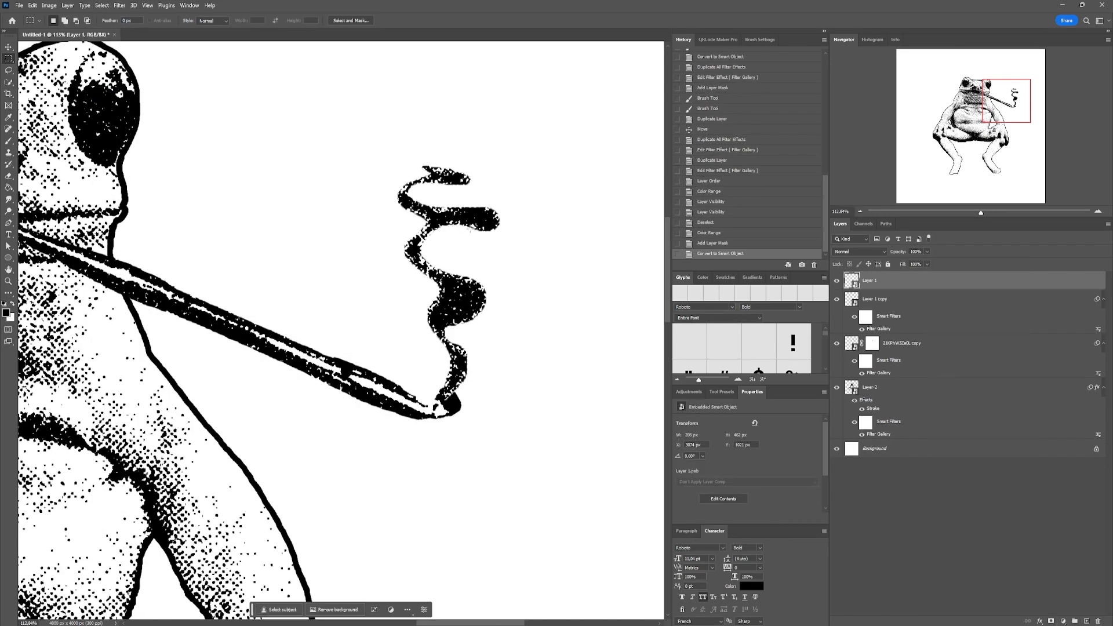
pyautogui.rightClick(903, 285)
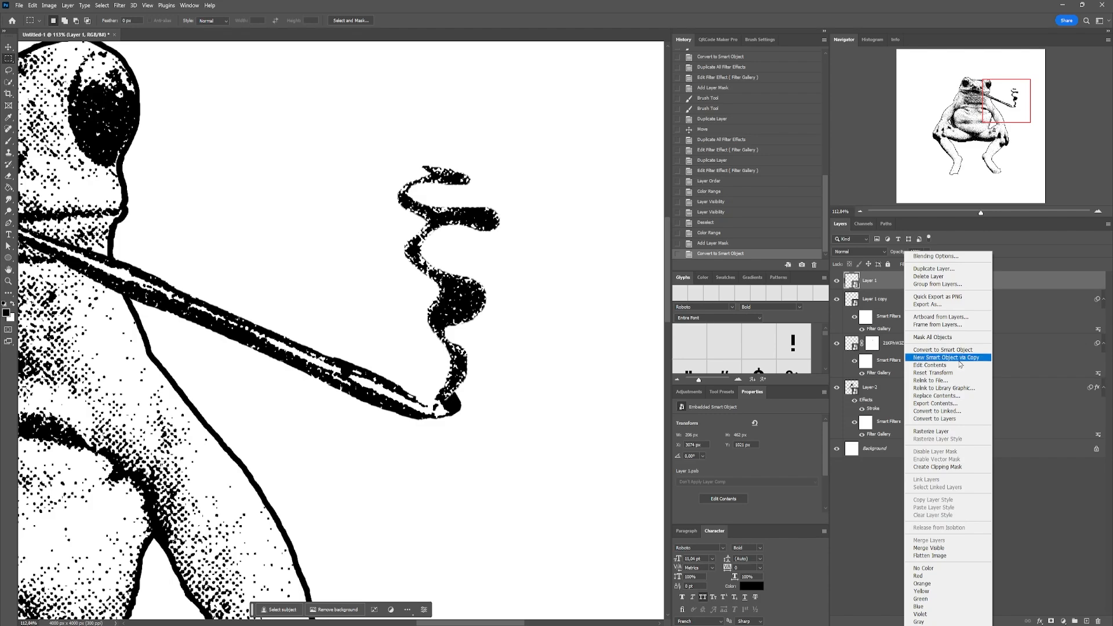
pyautogui.click(957, 467)
# Distort the clipped smoke layer slightly with Free Transform, nudge it sideways, and compare the smoke with and without it.
pyautogui.hotkey('ctrl', 't')
pyautogui.hotkey('ctrl', '0')
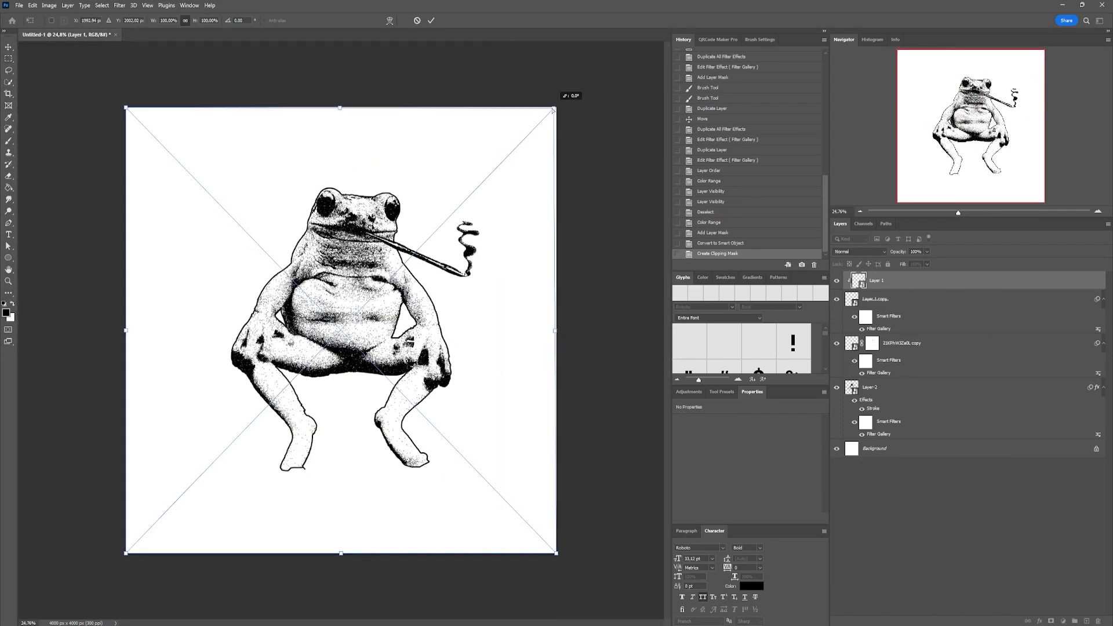
pyautogui.moveTo(126, 331); pyautogui.dragTo(150, 329)
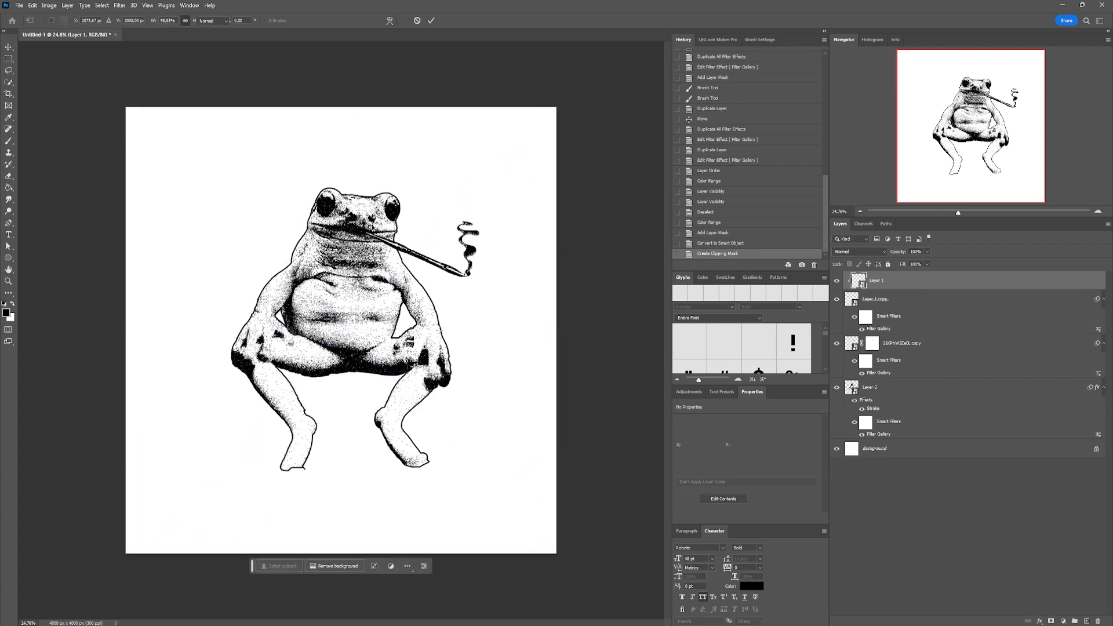
pyautogui.moveTo(126, 553); pyautogui.dragTo(148, 531)
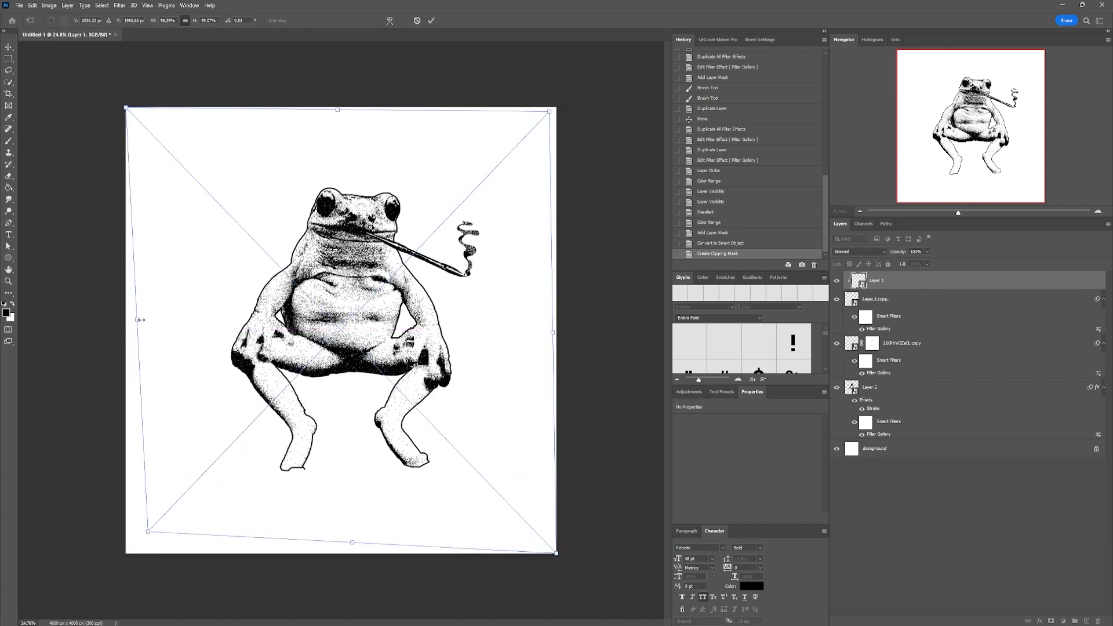
pyautogui.press('Return')
pyautogui.scroll(5, 461, 258)
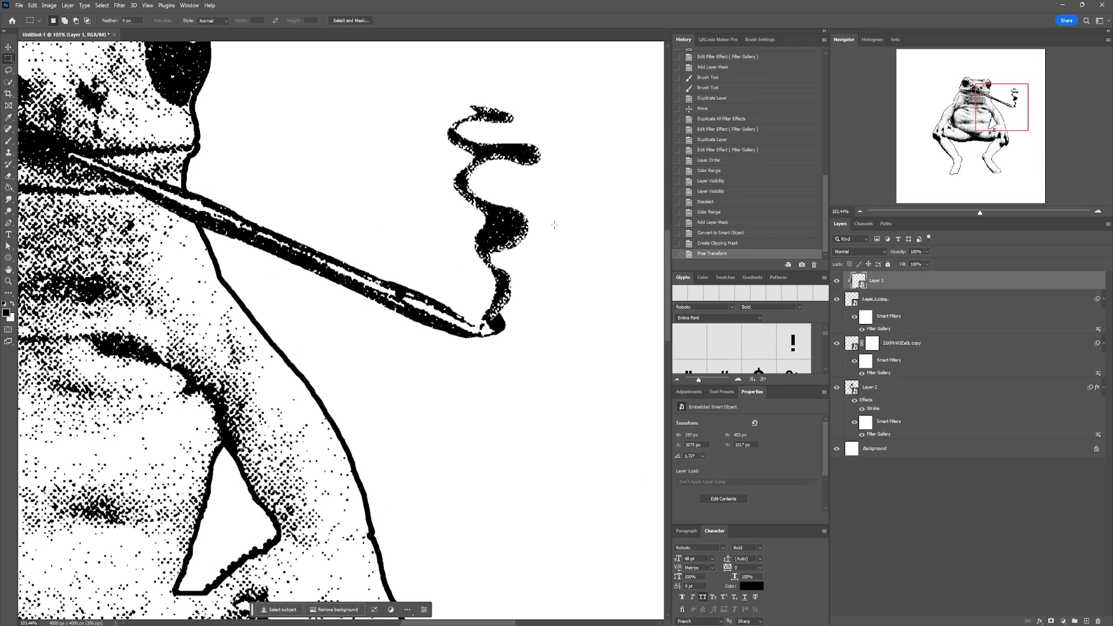
pyautogui.press('v')
pyautogui.moveTo(502, 238); pyautogui.dragTo(509, 239)
pyautogui.scroll(-5, 508, 239)
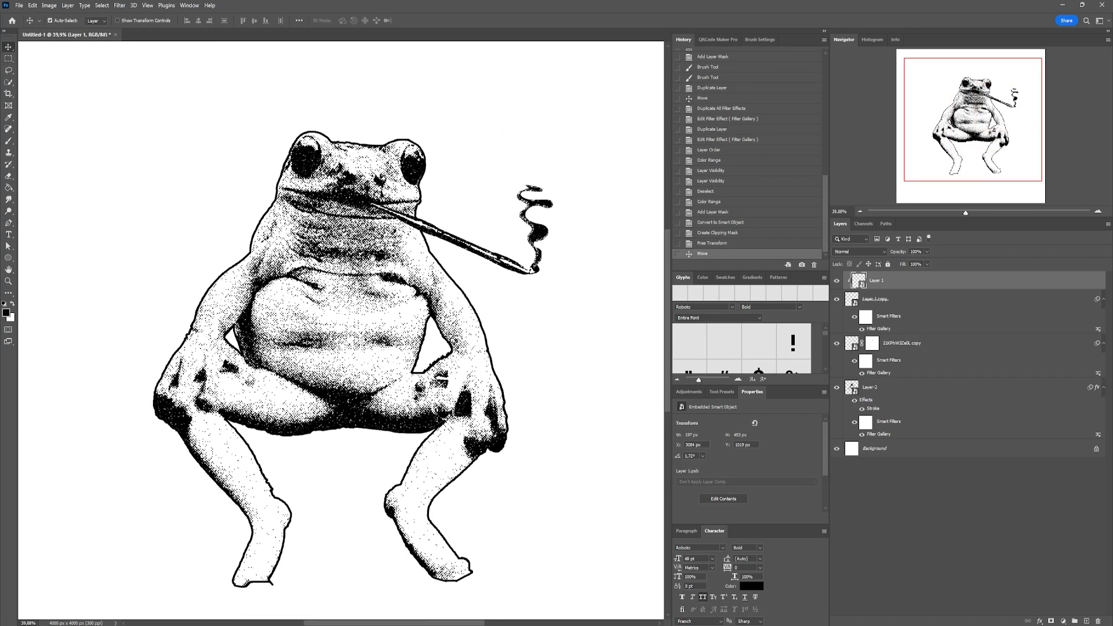
pyautogui.click(837, 281)
pyautogui.click(836, 281)
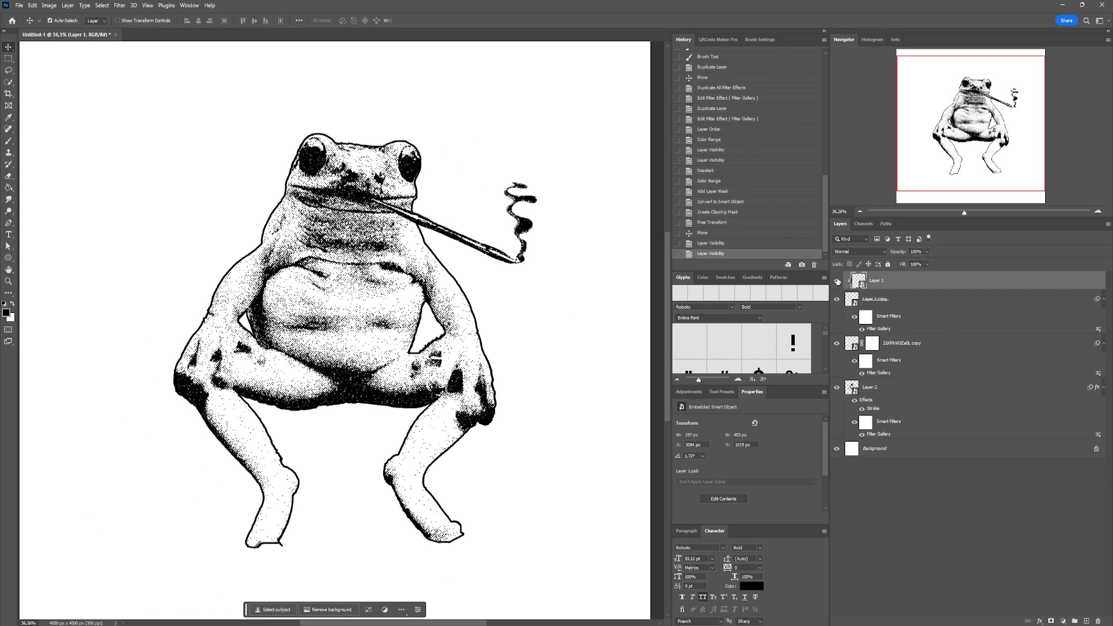
# Thicken the Stroke effect that outlines the frog.
pyautogui.doubleClick(873, 408)
pyautogui.moveTo(770, 318); pyautogui.dragTo(790, 318)
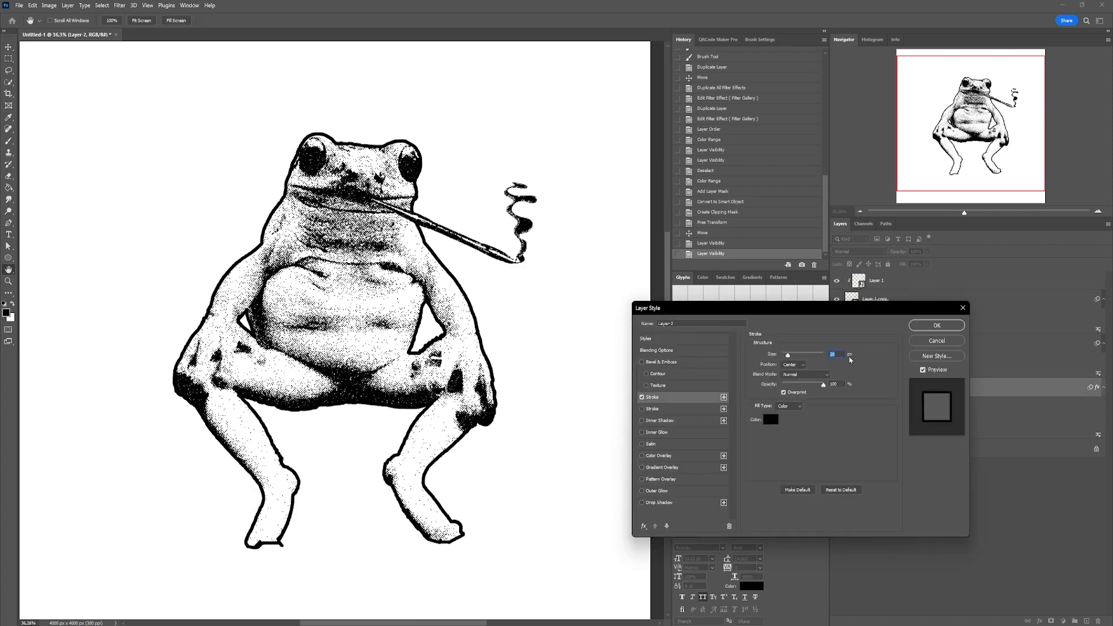
pyautogui.click(926, 328)
# Duplicate the frog layer and delete all smart filters from the copy.
pyautogui.hotkey('ctrl', 'j')
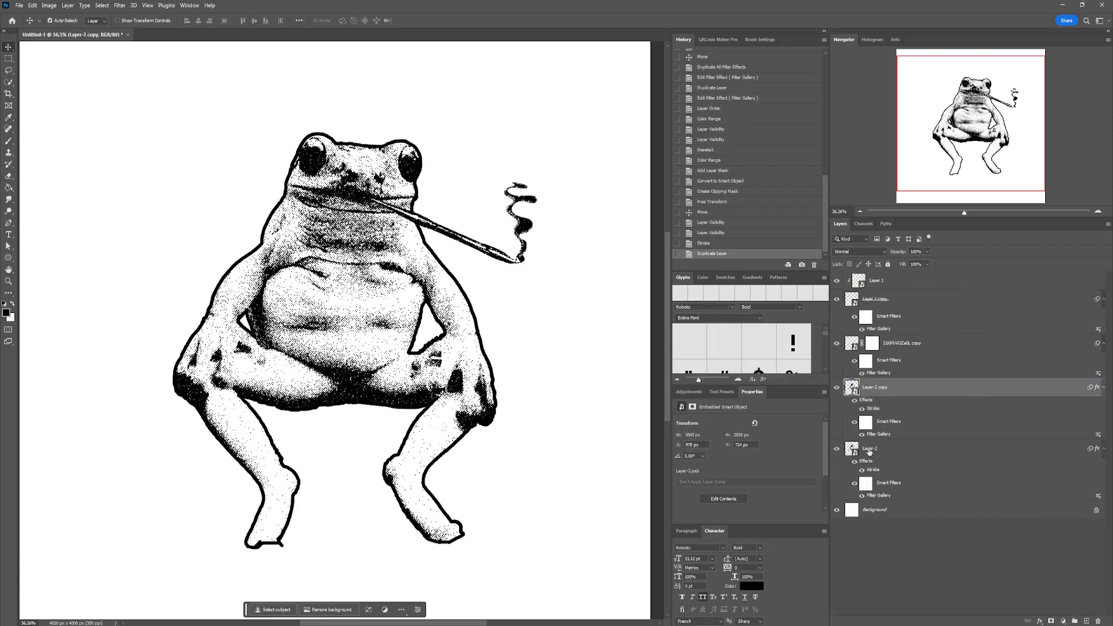
pyautogui.click(861, 408)
pyautogui.click(862, 410)
pyautogui.click(861, 409)
pyautogui.click(837, 388)
pyautogui.click(837, 387)
pyautogui.rightClick(881, 421)
pyautogui.click(886, 426)
pyautogui.click(898, 452)
# Clear the layer style from the frog copy.
pyautogui.rightClick(868, 401)
pyautogui.click(881, 407)
pyautogui.rightClick(864, 402)
pyautogui.click(890, 407)
pyautogui.rightClick(871, 408)
pyautogui.click(899, 534)
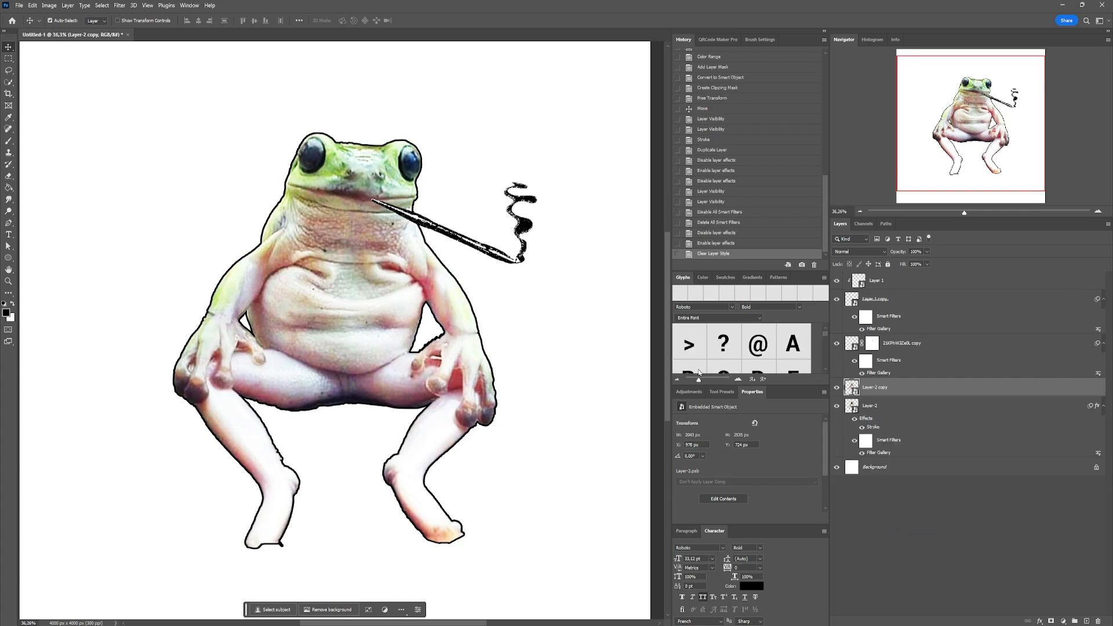
# Unlock the white background, duplicate it, and place the duplicate directly beneath the unfiltered frog copy.
pyautogui.scroll(-5, 551, 351)
pyautogui.moveTo(921, 466); pyautogui.dragTo(964, 412)
pyautogui.click(1096, 469)
pyautogui.moveTo(1092, 471); pyautogui.dragTo(1087, 621)
pyautogui.moveTo(912, 467); pyautogui.dragTo(903, 396)
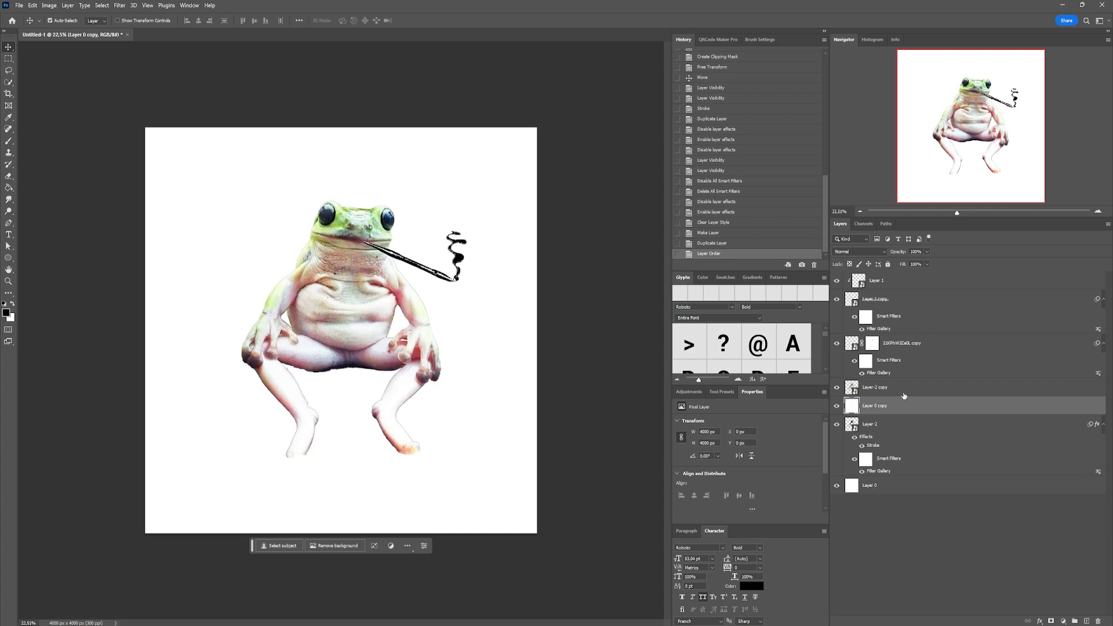
# Combine the frog copy and white duplicate into one smart object and copy the frog layer's smart filters onto it.
pyautogui.keyDown('shift'); pyautogui.click(906, 393); pyautogui.keyUp('shift')
pyautogui.rightClick(906, 393)
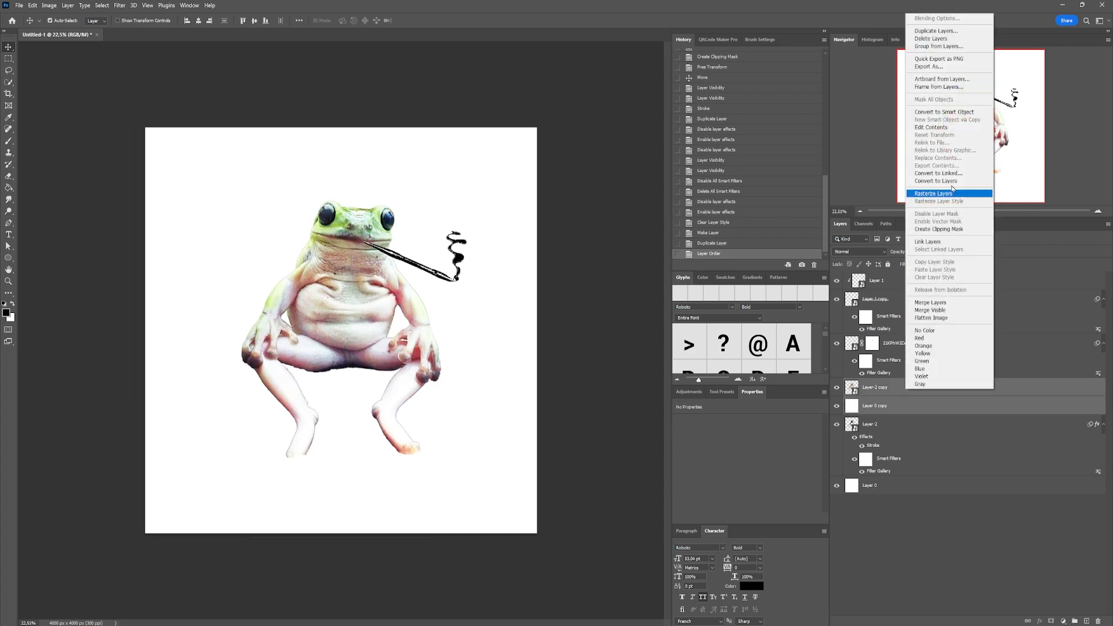
pyautogui.click(958, 113)
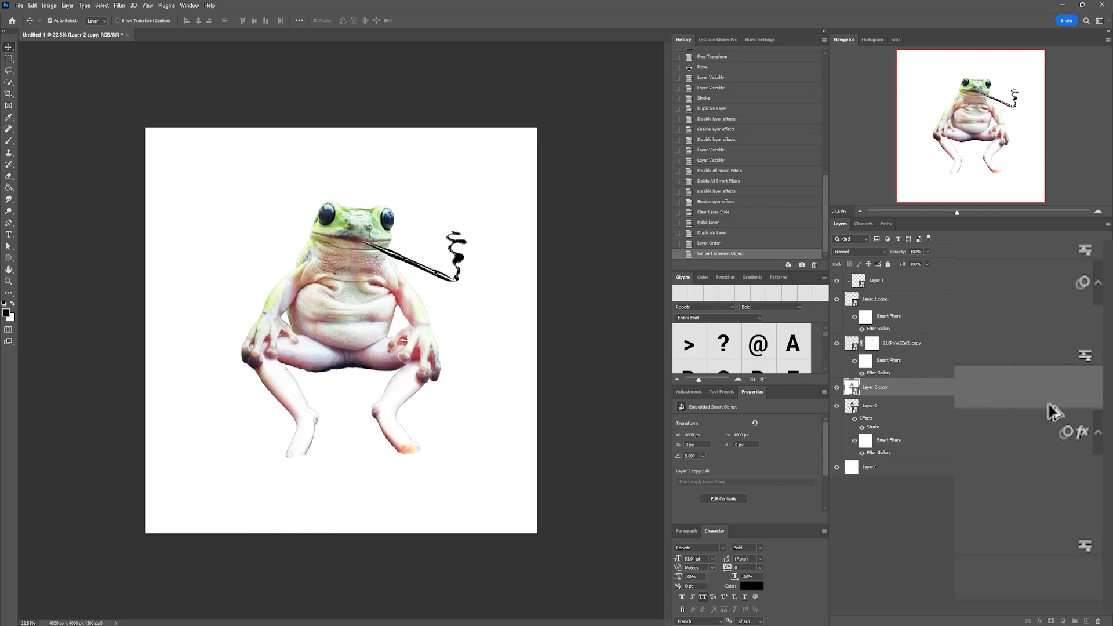
pyautogui.keyDown('alt'); pyautogui.moveTo(1066, 432); pyautogui.dragTo(1066, 389); pyautogui.keyUp('alt')
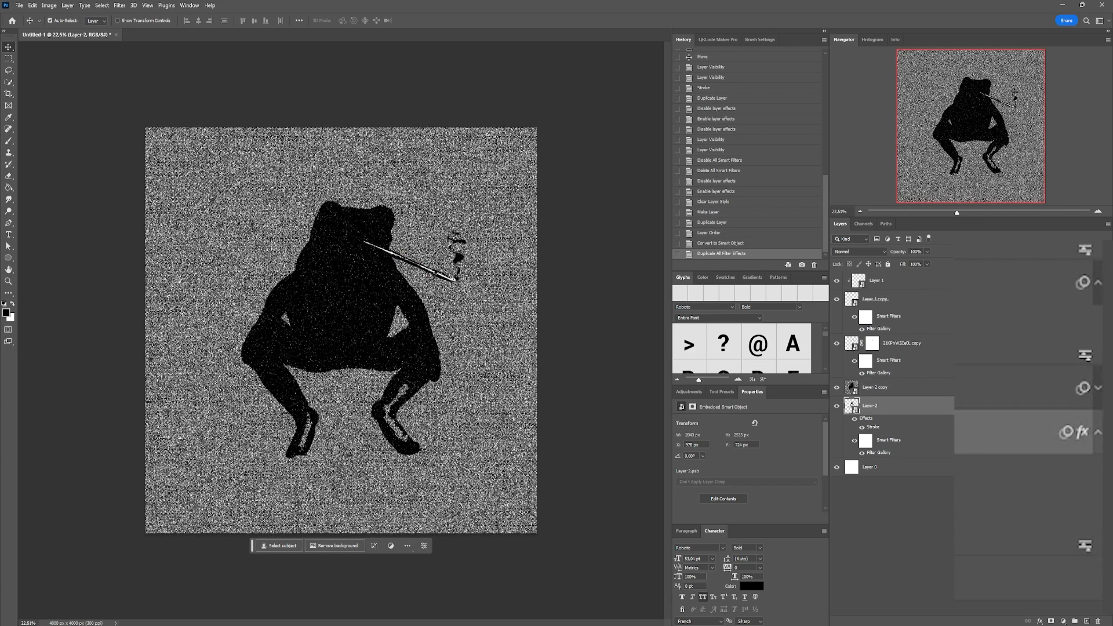
pyautogui.click(1104, 387)
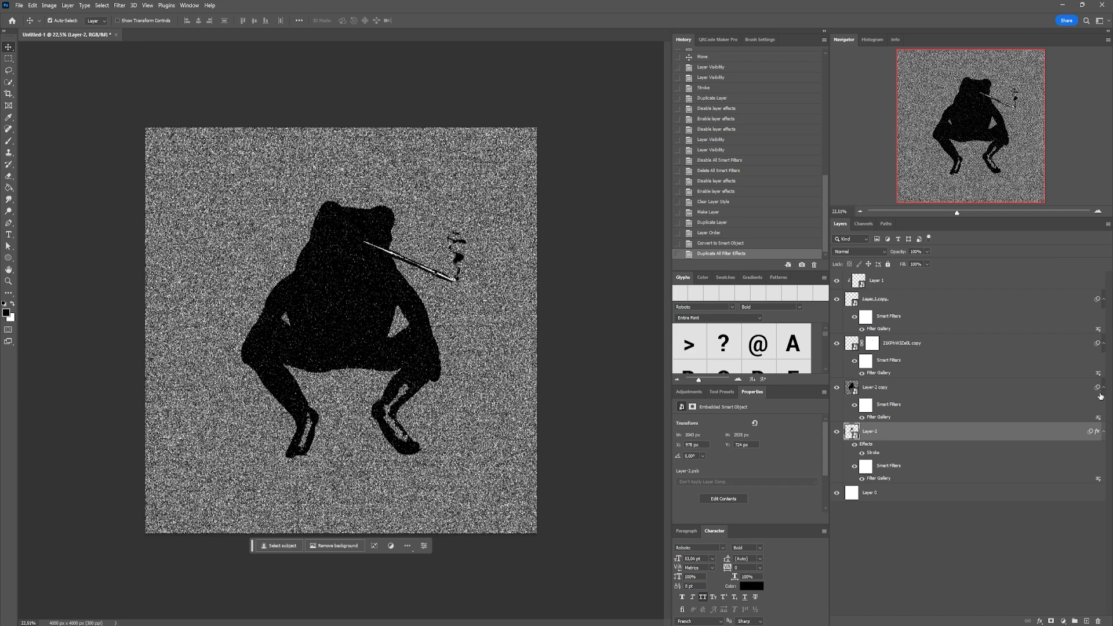
# In the frog copy's Filter Gallery, hide Reticulation and Torn Edges and lower Halftone Pattern's contrast and size.
pyautogui.doubleClick(878, 416)
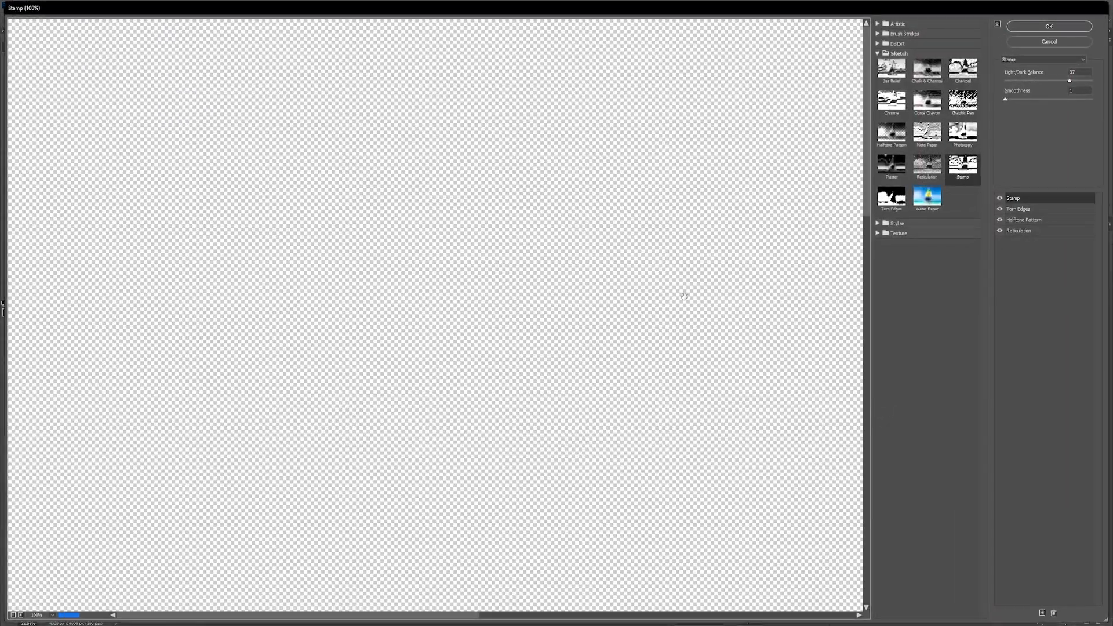
pyautogui.scroll(-5, 684, 295)
pyautogui.click(1000, 230)
pyautogui.click(1000, 209)
pyautogui.click(1025, 219)
pyautogui.scroll(2, 441, 238)
pyautogui.moveTo(1068, 99); pyautogui.dragTo(1023, 99)
pyautogui.moveTo(1037, 81); pyautogui.dragTo(1009, 81)
# Hide Stamp, show Reticulation and Torn Edges again, and lower the Torn Edges settings.
pyautogui.click(1000, 198)
pyautogui.click(1000, 231)
pyautogui.click(1020, 232)
pyautogui.click(999, 198)
pyautogui.click(1021, 198)
pyautogui.click(1000, 198)
pyautogui.click(1000, 209)
pyautogui.click(1020, 209)
pyautogui.moveTo(1076, 81); pyautogui.dragTo(1005, 100)
# Compare the Halftone Pattern, Reticulation and Torn Edges effects in the enlarged preview and hide Torn Edges.
pyautogui.click(1024, 220)
pyautogui.click(1020, 231)
pyautogui.keyDown('ctrl'); pyautogui.click(452, 216); pyautogui.keyUp('ctrl')
pyautogui.hotkey('ctrl', '0')
pyautogui.click(1024, 220)
pyautogui.keyDown('ctrl'); pyautogui.click(445, 263); pyautogui.keyUp('ctrl')
pyautogui.click(1020, 210)
pyautogui.click(1020, 230)
pyautogui.click(1024, 219)
pyautogui.click(1019, 209)
pyautogui.click(999, 209)
# Raise Reticulation's background level and density, and apply the effects to the frog copy.
pyautogui.click(1019, 231)
pyautogui.moveTo(1006, 117); pyautogui.dragTo(1076, 118)
pyautogui.moveTo(1013, 82); pyautogui.dragTo(1040, 83)
pyautogui.hotkey('ctrl', '0')
pyautogui.click(1029, 26)
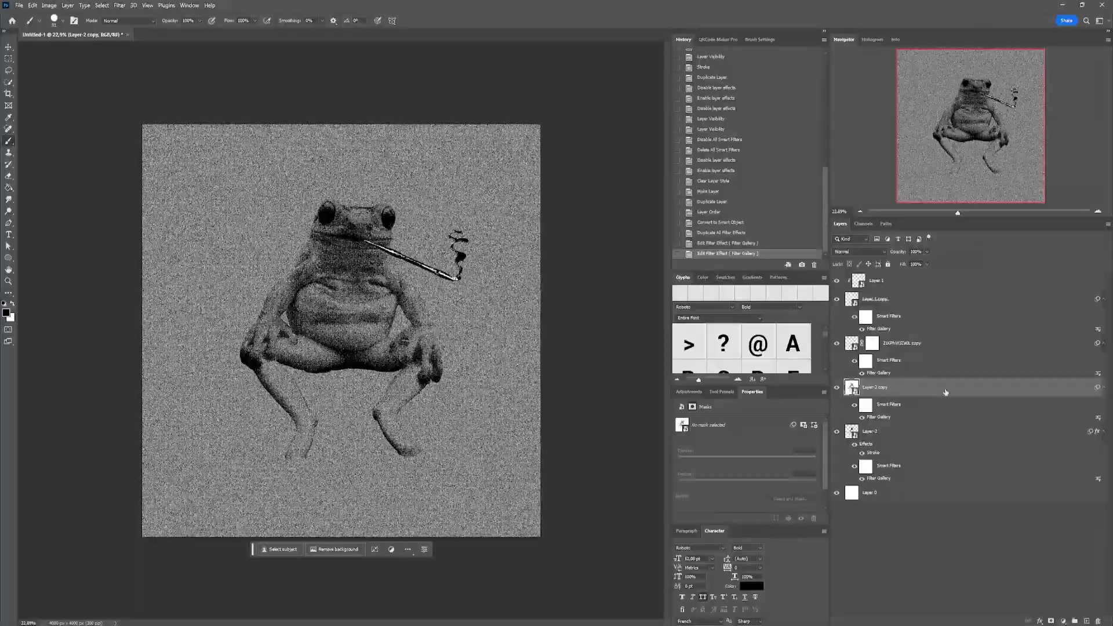
# Move the filtered frog copy beneath the outlined frog and mask it to the frog's silhouette, with the outline turned back on.
pyautogui.moveTo(946, 392); pyautogui.dragTo(944, 461)
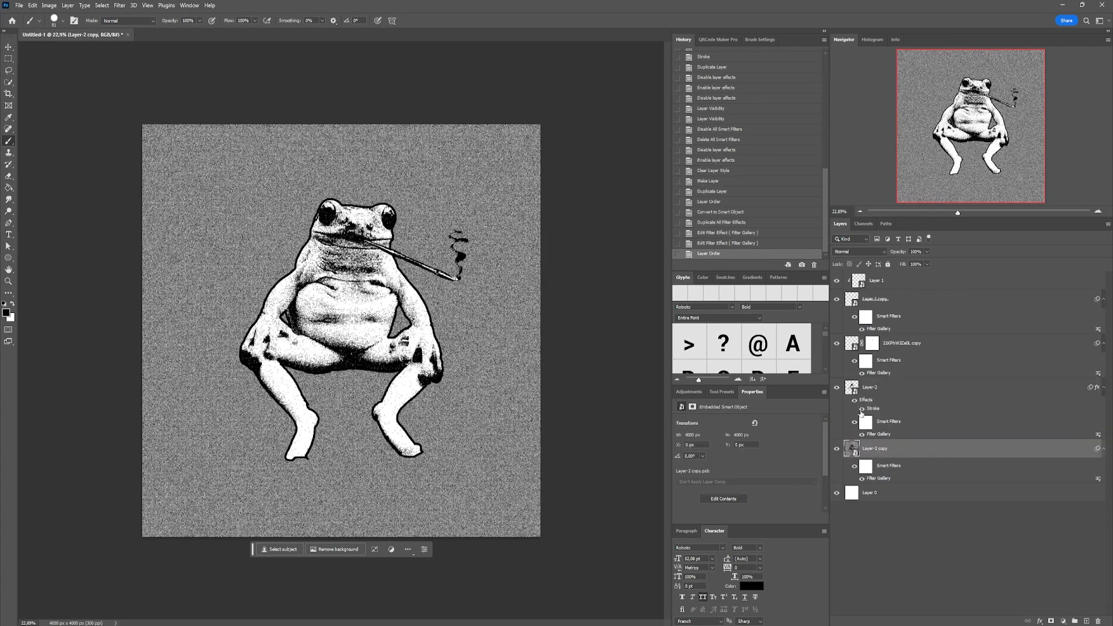
pyautogui.click(862, 410)
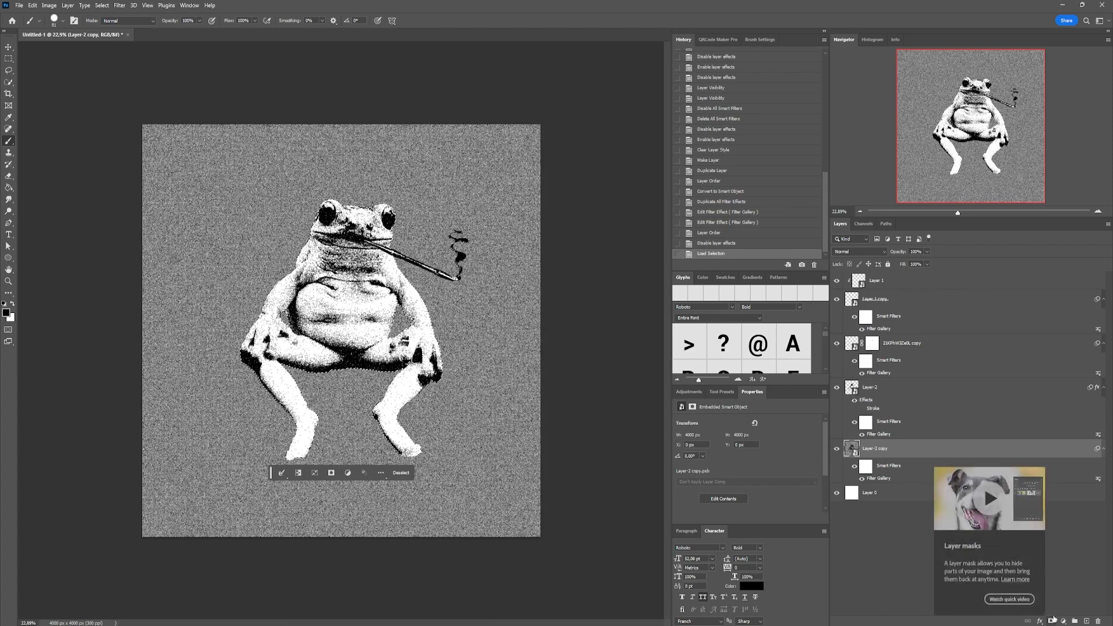
pyautogui.click(1051, 620)
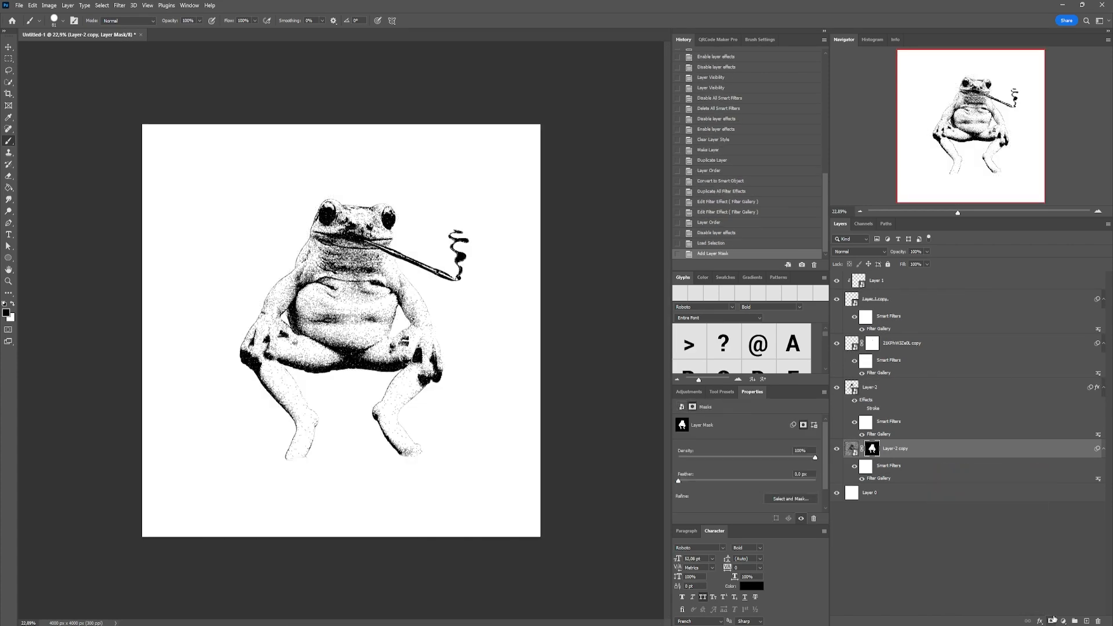
pyautogui.click(862, 409)
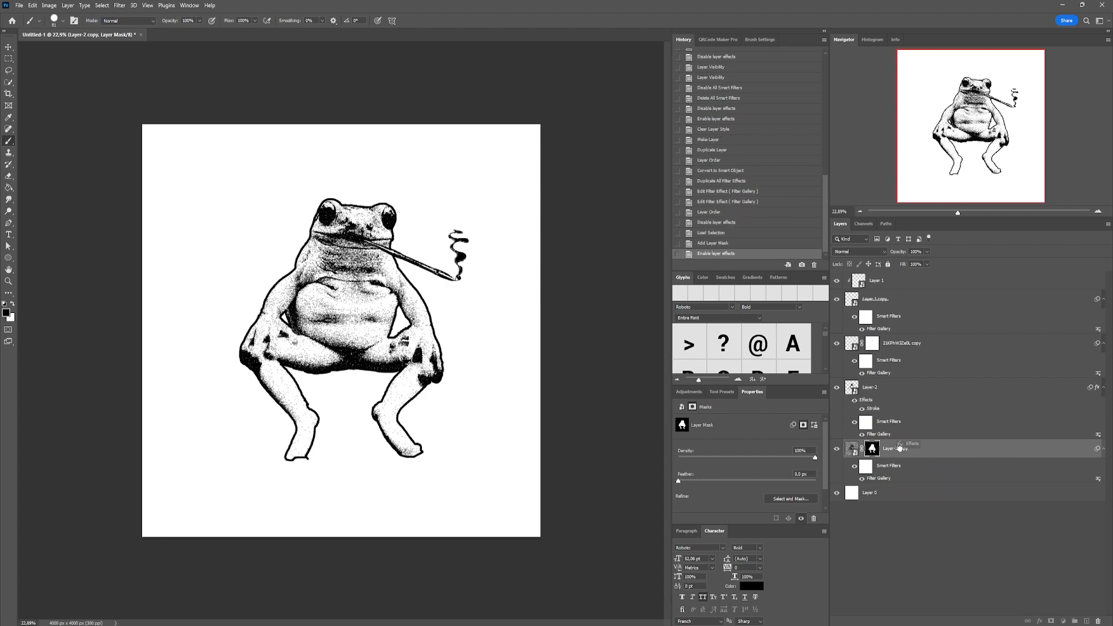
# Try moving the outline stroke effect to the masked frog copy, and undo the move.
pyautogui.moveTo(899, 448); pyautogui.dragTo(899, 450)
pyautogui.scroll(4, 321, 285)
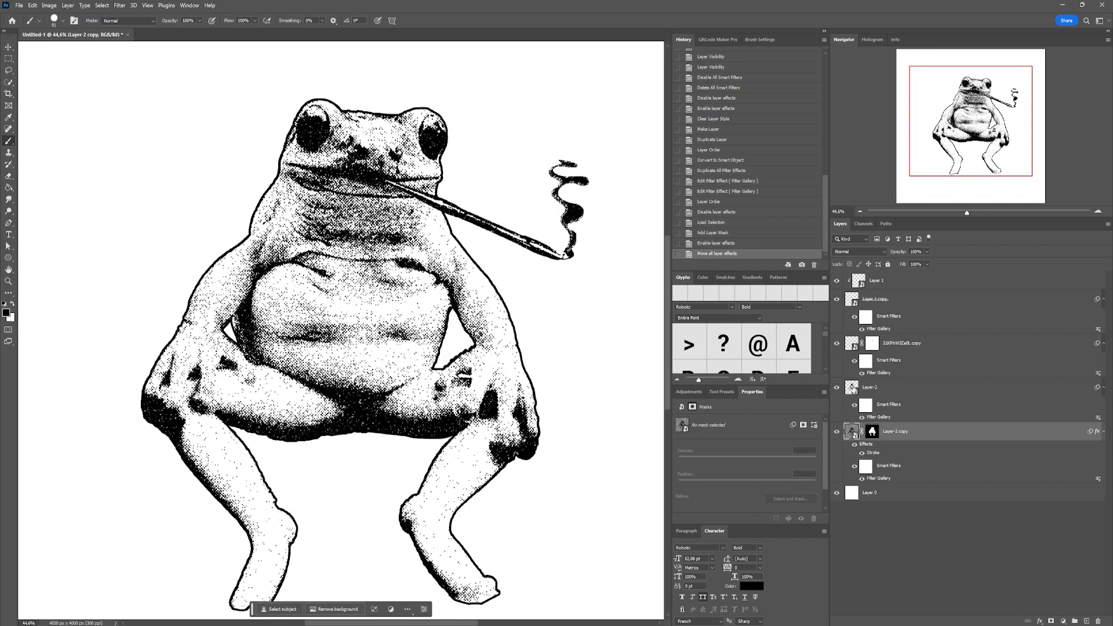
pyautogui.hotkey('ctrl', 'z')
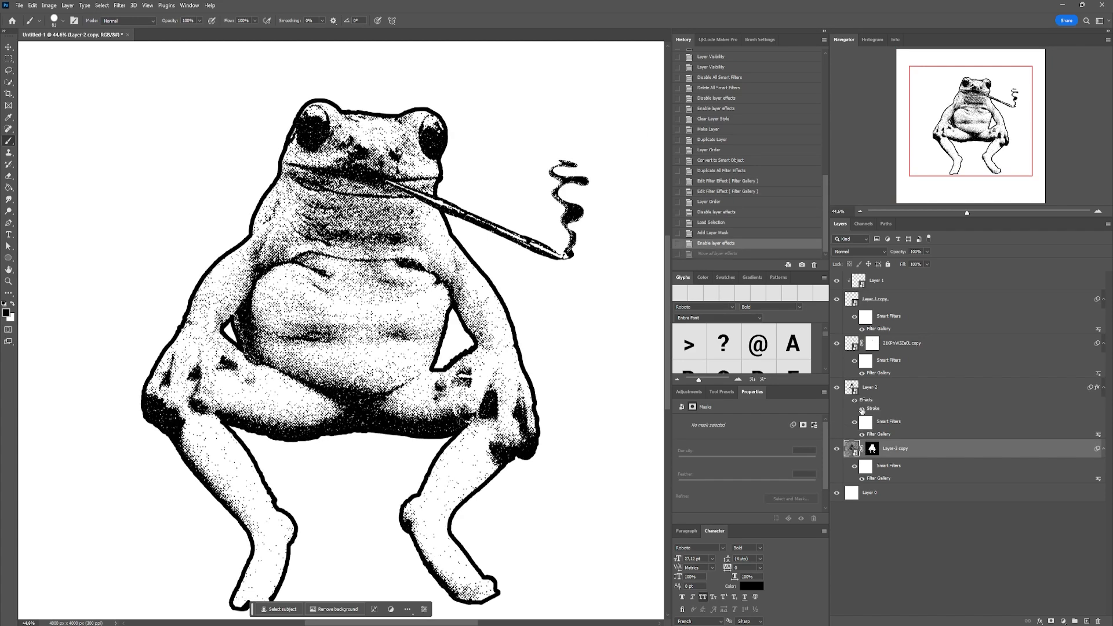
# Turn off the frog's outline stroke and add a layer mask to the upper frog layer.
pyautogui.click(862, 410)
pyautogui.click(850, 387)
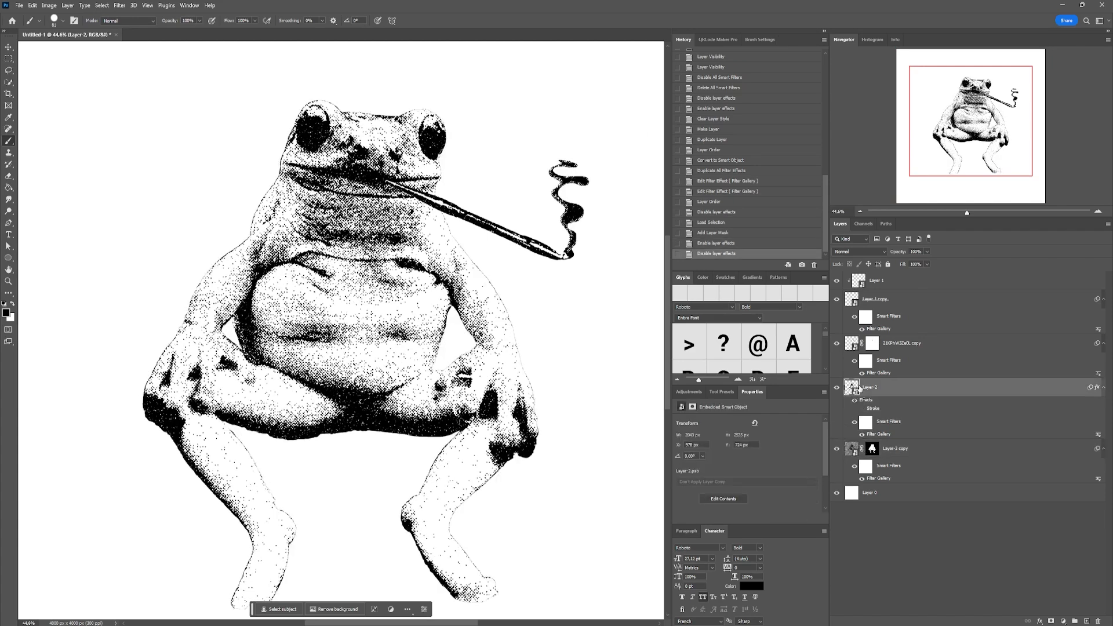
pyautogui.click(1052, 621)
# Paint the frog layer's mask along the top of the head to reveal the shaded copy, undoing the last stroke.
pyautogui.scroll(6, 306, 112)
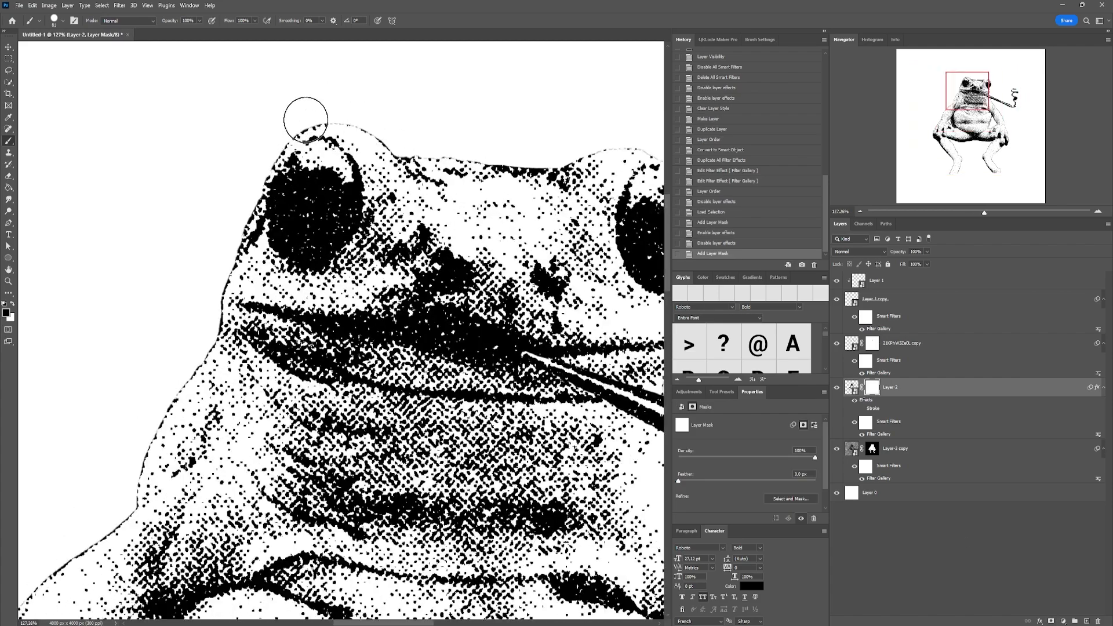
pyautogui.moveTo(393, 154); pyautogui.dragTo(350, 145)
pyautogui.moveTo(366, 145)
pyautogui.mouseDown()
pyautogui.moveTo(424, 181)
pyautogui.moveTo(344, 180)
pyautogui.moveTo(543, 204)
pyautogui.moveTo(263, 142)
pyautogui.mouseUp()
pyautogui.moveTo(263, 144); pyautogui.dragTo(406, 144)
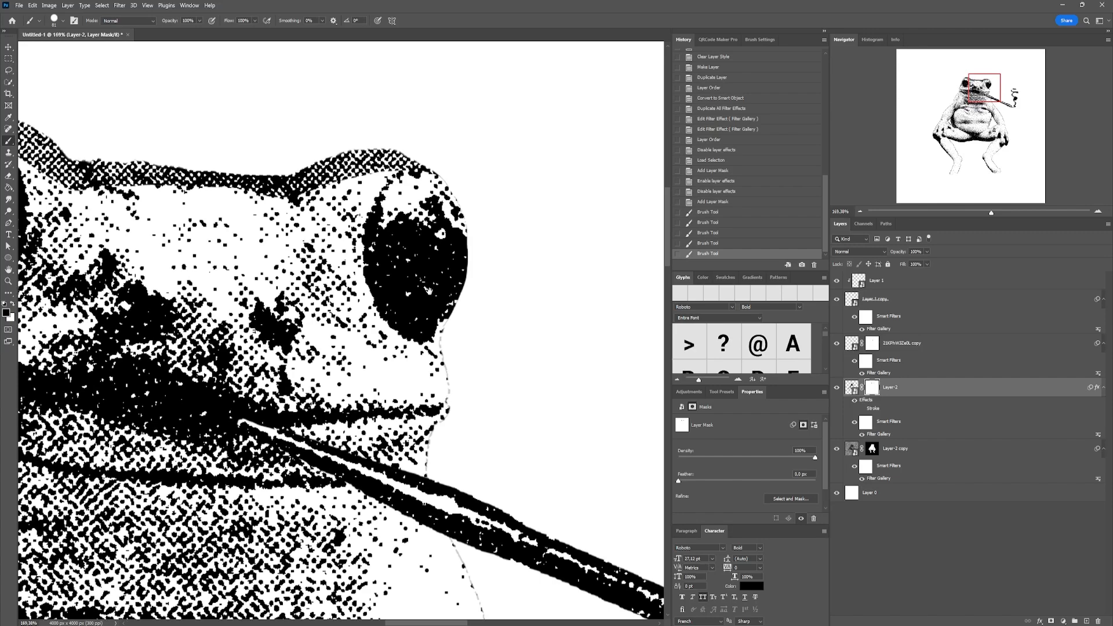
pyautogui.moveTo(278, 191); pyautogui.dragTo(417, 215)
pyautogui.moveTo(124, 224); pyautogui.dragTo(93, 174)
pyautogui.moveTo(87, 168)
pyautogui.mouseDown()
pyautogui.moveTo(119, 196)
pyautogui.moveTo(85, 199)
pyautogui.mouseUp()
pyautogui.hotkey('ctrl', 'z')
# Reduce the brush size and refine the mask along the brow and around the eye, swapping colors to correct it.
pyautogui.click(62, 20)
pyautogui.moveTo(49, 51); pyautogui.dragTo(39, 52)
pyautogui.click(468, 5)
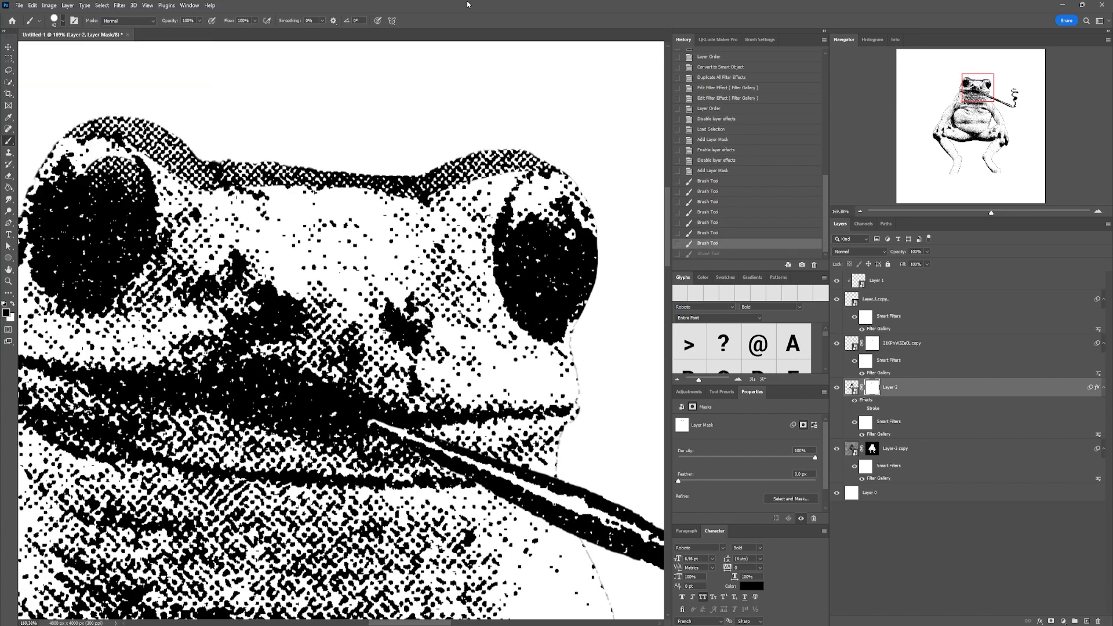
pyautogui.moveTo(379, 188); pyautogui.dragTo(442, 192)
pyautogui.moveTo(76, 157); pyautogui.dragTo(106, 153)
pyautogui.moveTo(105, 155)
pyautogui.mouseDown()
pyautogui.moveTo(79, 169)
pyautogui.moveTo(109, 156)
pyautogui.mouseUp()
pyautogui.press('x')
pyautogui.moveTo(108, 158); pyautogui.dragTo(86, 167)
# Add a Threshold adjustment layer above the clipped smoke layer.
pyautogui.scroll(-8, 333, 258)
pyautogui.click(966, 279)
pyautogui.scroll(-2, 452, 390)
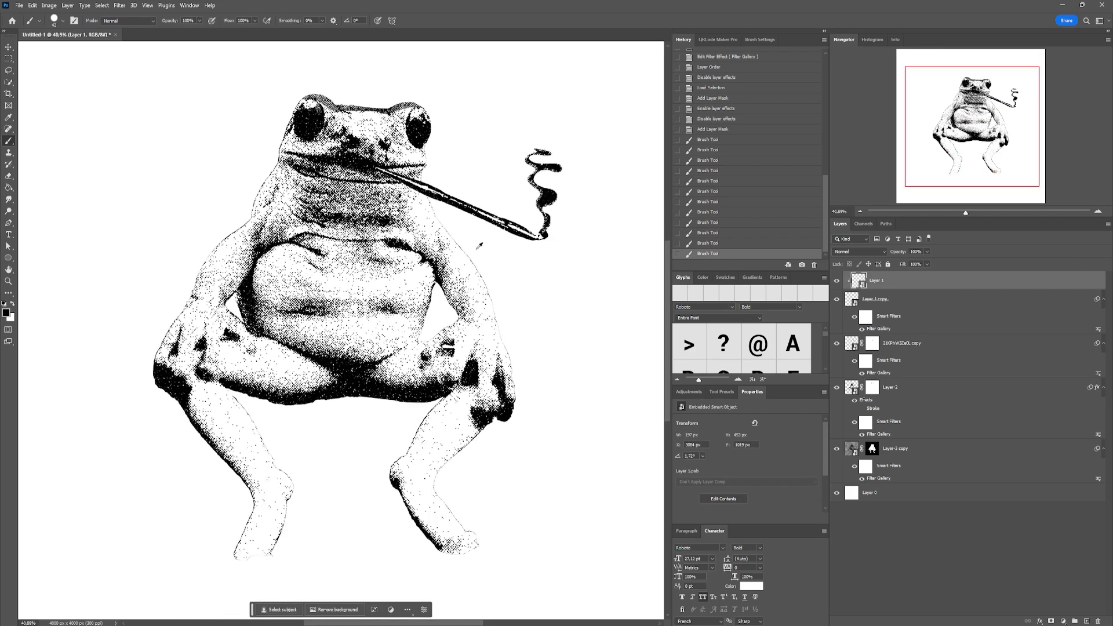
pyautogui.click(688, 392)
pyautogui.scroll(-4, 706, 500)
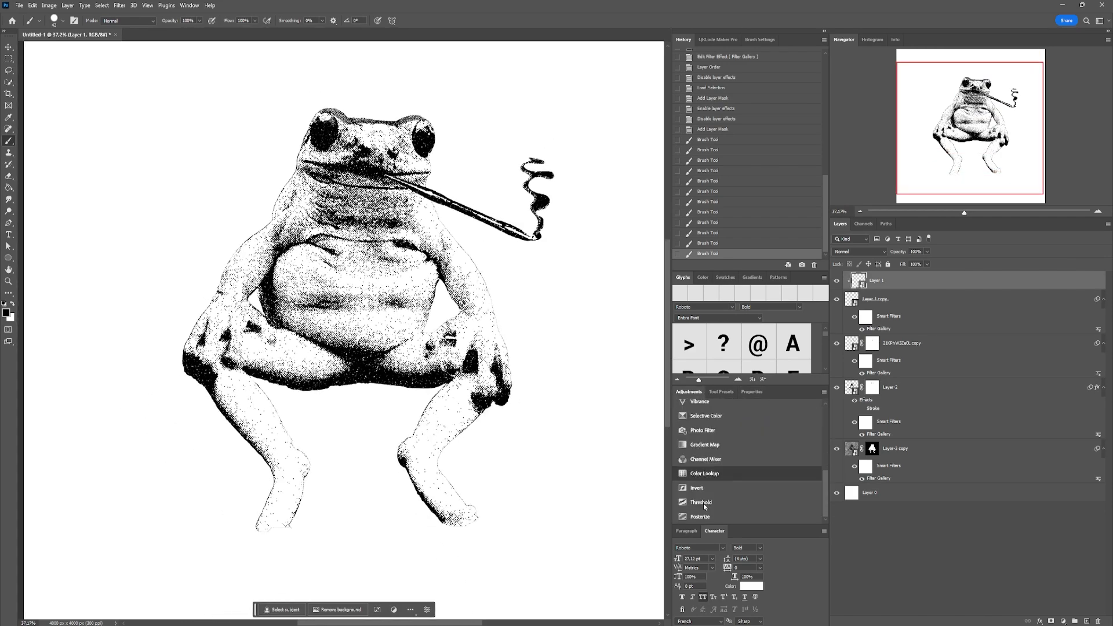
pyautogui.click(708, 498)
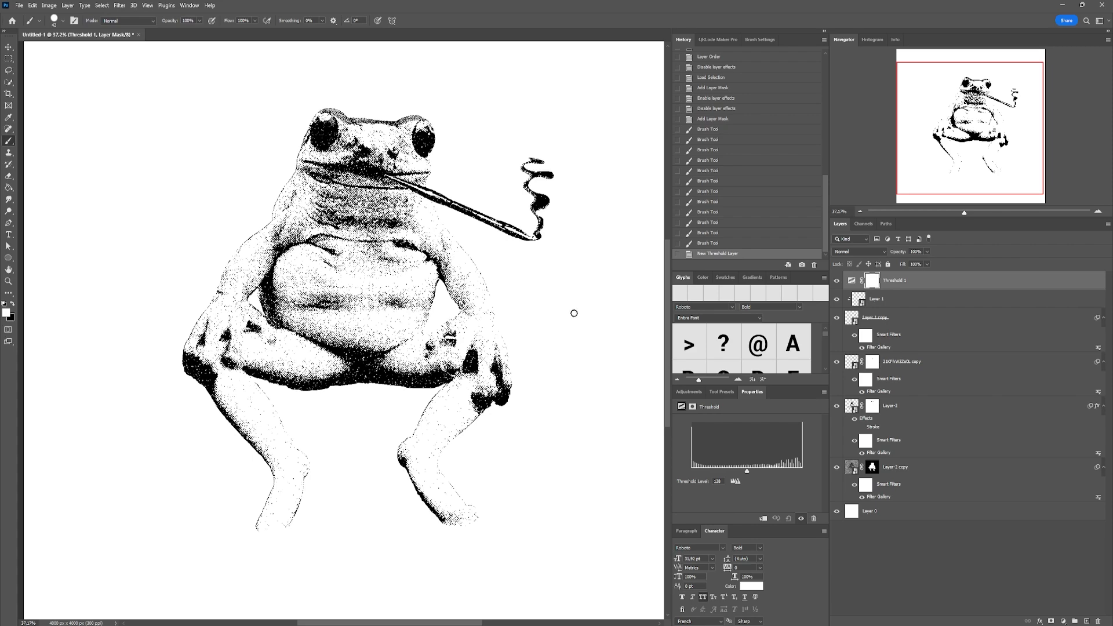
# Lower the threshold level to 88 and paint the upper frog layer's mask around the eyes and top of the head.
pyautogui.moveTo(736, 473); pyautogui.dragTo(739, 470)
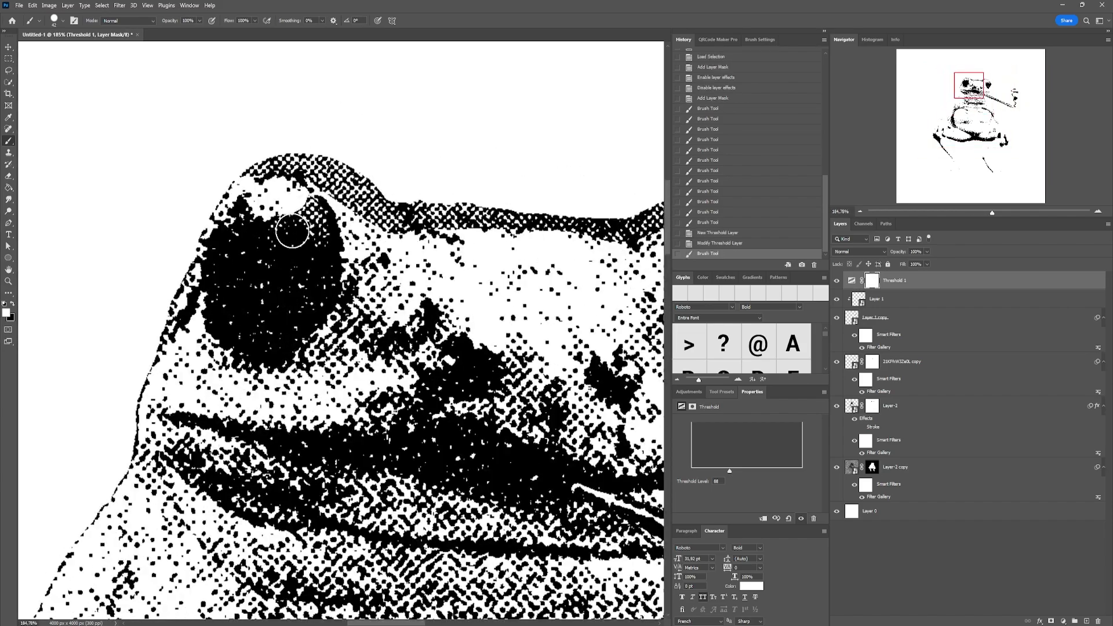
pyautogui.hotkey('alt', '[')
pyautogui.hotkey('alt', '[')
pyautogui.hotkey('alt', '[')
pyautogui.hotkey('alt', '[')
pyautogui.moveTo(263, 234); pyautogui.dragTo(99, 219)
pyautogui.press('x')
pyautogui.moveTo(600, 206)
pyautogui.mouseDown()
pyautogui.moveTo(545, 197)
pyautogui.moveTo(588, 197)
pyautogui.mouseUp()
pyautogui.press('x')
pyautogui.moveTo(223, 225); pyautogui.dragTo(168, 191)
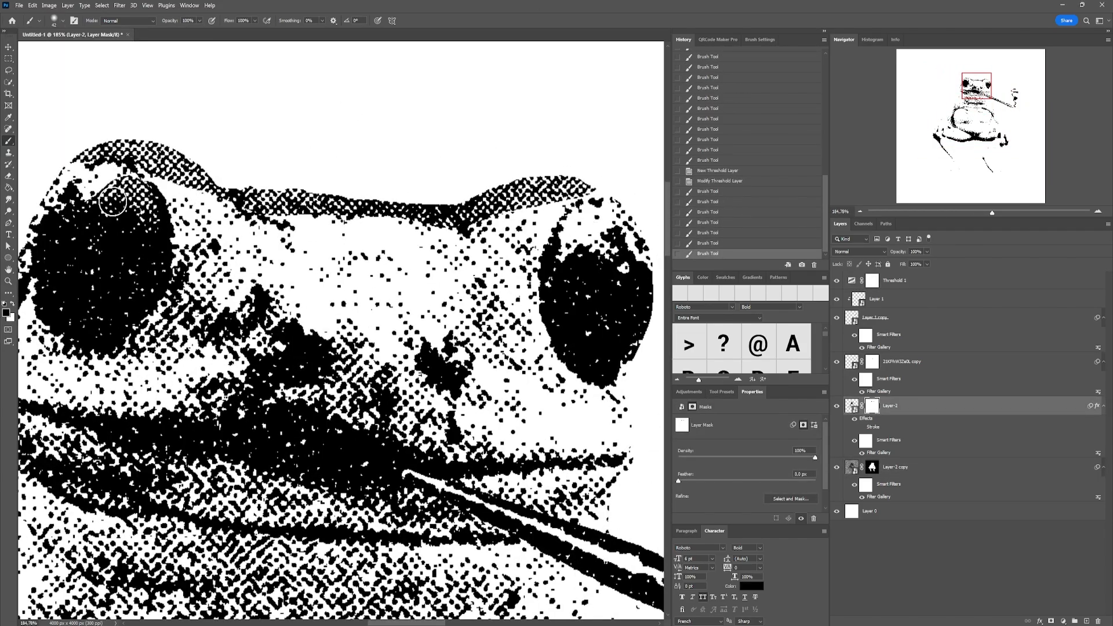
# Paint the frog layer's mask to bring out halftone shading along the outer left arm, the left leg and the left hand.
pyautogui.scroll(-5, 139, 208)
pyautogui.moveTo(293, 223); pyautogui.dragTo(486, 250)
pyautogui.moveTo(243, 116); pyautogui.dragTo(136, 397)
pyautogui.moveTo(91, 394); pyautogui.dragTo(271, 246)
pyautogui.moveTo(342, 232); pyautogui.dragTo(203, 399)
pyautogui.moveTo(194, 382)
pyautogui.mouseDown()
pyautogui.moveTo(346, 139)
pyautogui.moveTo(229, 389)
pyautogui.mouseUp()
pyautogui.scroll(3, 257, 348)
pyautogui.scroll(-4, 348, 428)
pyautogui.moveTo(297, 210); pyautogui.dragTo(480, 471)
pyautogui.moveTo(510, 467)
pyautogui.mouseDown()
pyautogui.moveTo(511, 231)
pyautogui.moveTo(433, 386)
pyautogui.mouseUp()
pyautogui.moveTo(261, 87)
pyautogui.mouseDown()
pyautogui.moveTo(370, 254)
pyautogui.moveTo(373, 316)
pyautogui.mouseUp()
pyautogui.moveTo(383, 232); pyautogui.dragTo(481, 480)
pyautogui.moveTo(511, 133)
pyautogui.mouseDown()
pyautogui.moveTo(302, 299)
pyautogui.moveTo(348, 255)
pyautogui.mouseUp()
pyautogui.moveTo(287, 348); pyautogui.dragTo(394, 406)
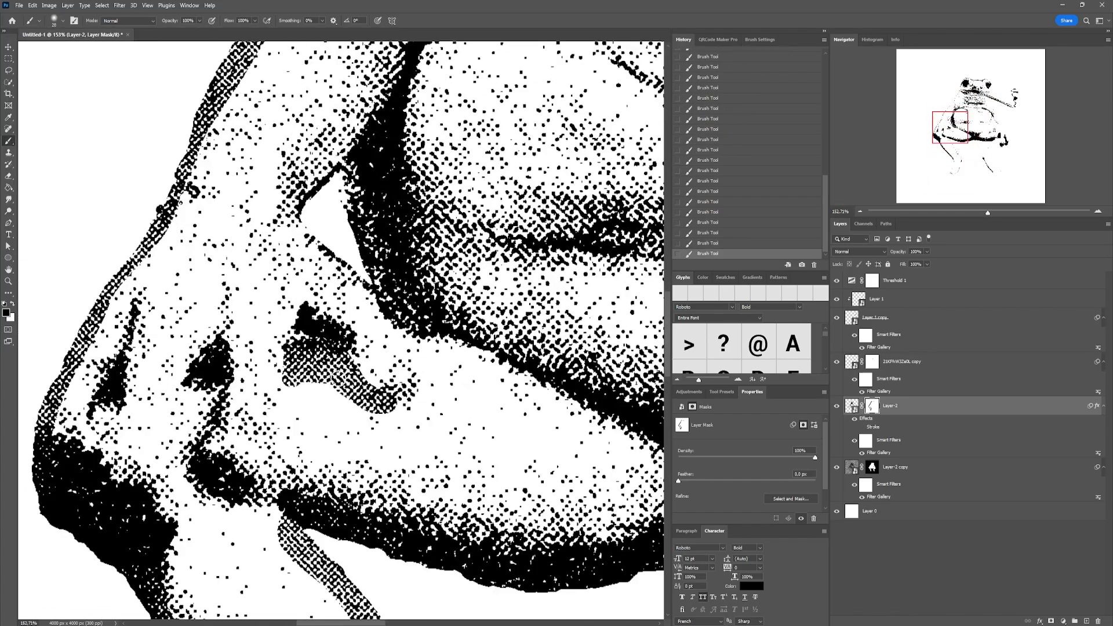
# Paint the frog layer's mask along the fingers of the left hand to deepen their shading.
pyautogui.scroll(4, 397, 313)
pyautogui.moveTo(389, 278); pyautogui.dragTo(406, 348)
pyautogui.moveTo(289, 243); pyautogui.dragTo(278, 330)
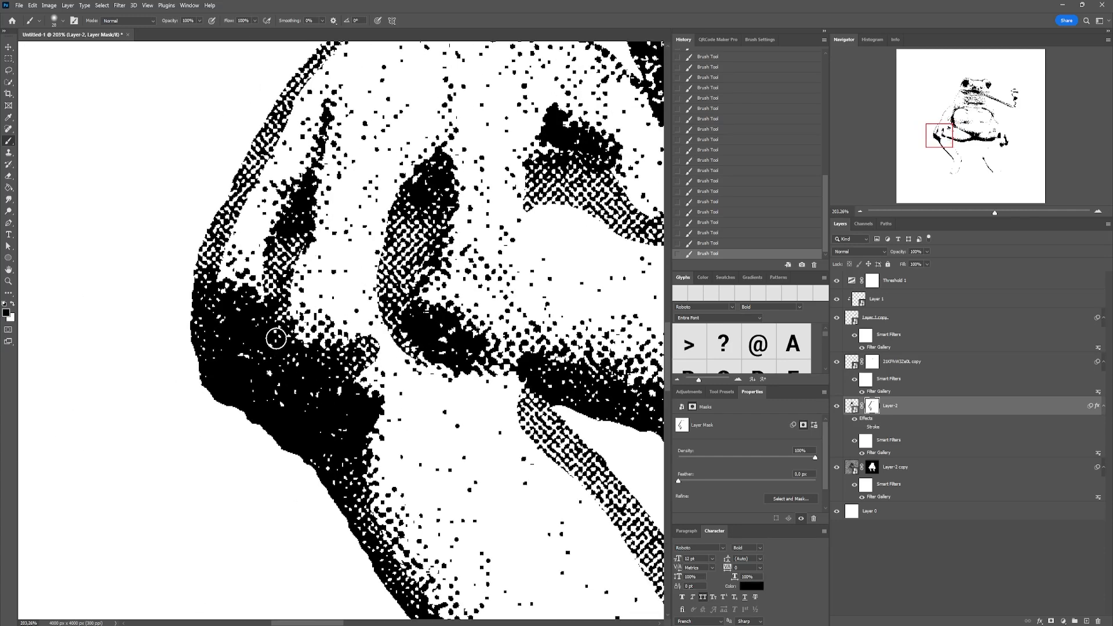
pyautogui.scroll(-2, 278, 331)
pyautogui.moveTo(325, 261); pyautogui.dragTo(405, 290)
# Paint the frog layer's mask between the fingers of the right hand.
pyautogui.scroll(-3, 370, 300)
pyautogui.hscroll(3, 369, 299)
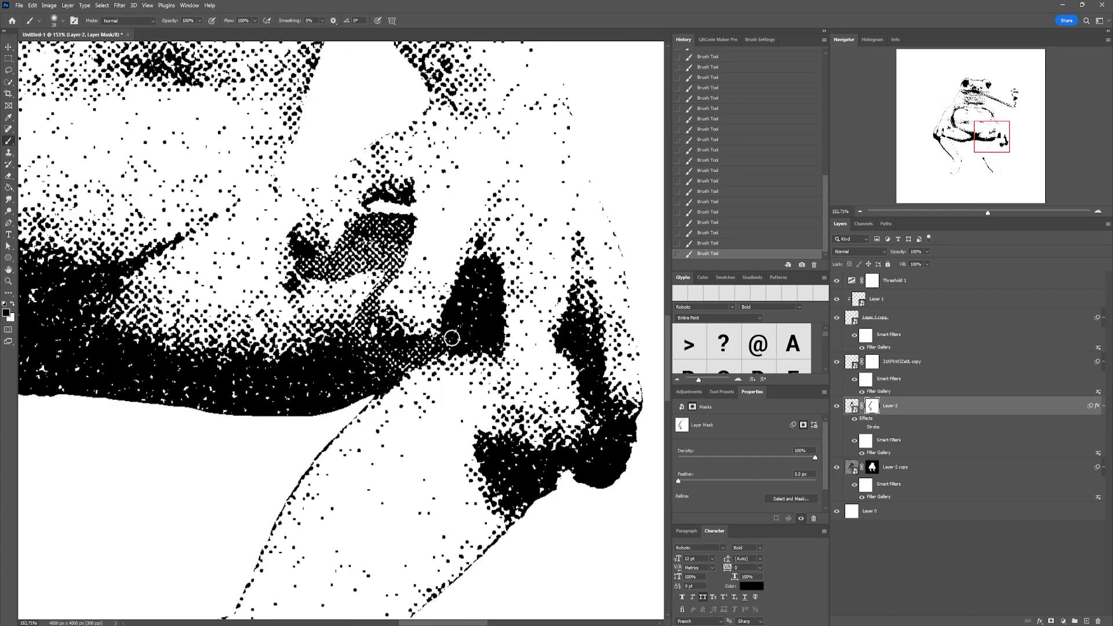
pyautogui.moveTo(503, 330); pyautogui.dragTo(526, 384)
pyautogui.scroll(-3, 526, 385)
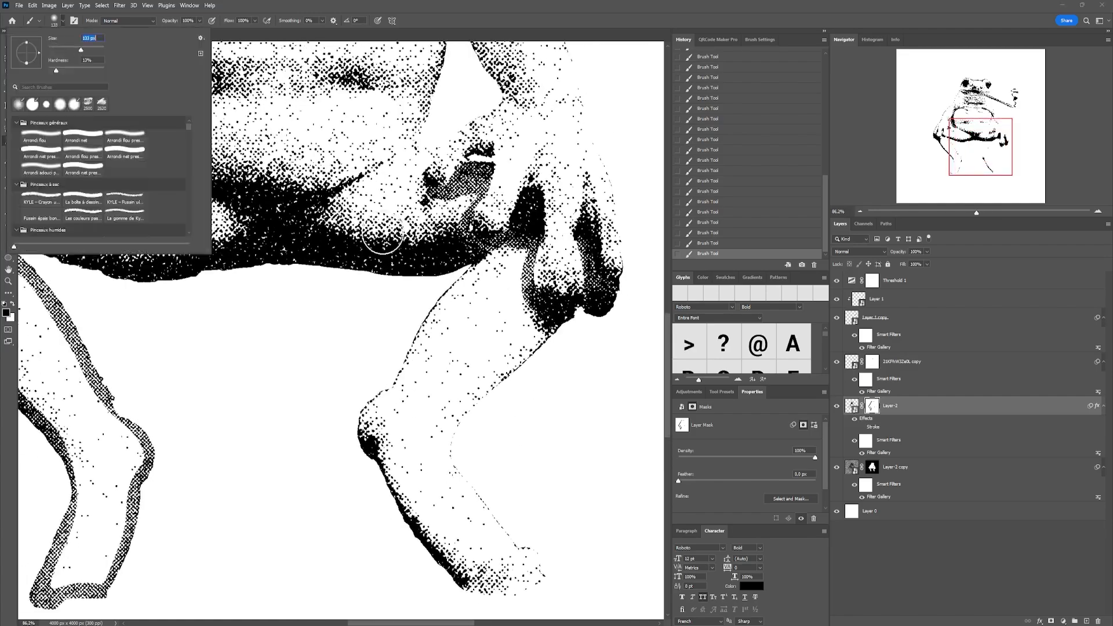
# Enlarge the brush and paint the frog layer's mask along the right leg and lower belly, swapping colors for corrections.
pyautogui.press('x')
pyautogui.moveTo(371, 406)
pyautogui.mouseDown()
pyautogui.moveTo(437, 569)
pyautogui.moveTo(470, 427)
pyautogui.moveTo(462, 437)
pyautogui.moveTo(565, 326)
pyautogui.mouseUp()
pyautogui.moveTo(464, 232); pyautogui.dragTo(499, 449)
pyautogui.scroll(3, 348, 348)
pyautogui.moveTo(276, 247); pyautogui.dragTo(447, 83)
pyautogui.moveTo(362, 313)
pyautogui.mouseDown()
pyautogui.moveTo(159, 381)
pyautogui.moveTo(481, 479)
pyautogui.mouseUp()
pyautogui.press('x')
pyautogui.moveTo(348, 406)
pyautogui.mouseDown()
pyautogui.moveTo(424, 301)
pyautogui.moveTo(330, 297)
pyautogui.moveTo(179, 224)
pyautogui.moveTo(116, 380)
pyautogui.mouseUp()
# Refine the mask shading around the belly and the chest fold near the right arm, alternating between black and white.
pyautogui.press('x')
pyautogui.press('x')
pyautogui.moveTo(139, 206); pyautogui.dragTo(164, 186)
pyautogui.moveTo(463, 232); pyautogui.dragTo(329, 259)
pyautogui.press('x')
pyautogui.moveTo(348, 235); pyautogui.dragTo(423, 316)
pyautogui.press('x')
pyautogui.moveTo(391, 315); pyautogui.dragTo(328, 226)
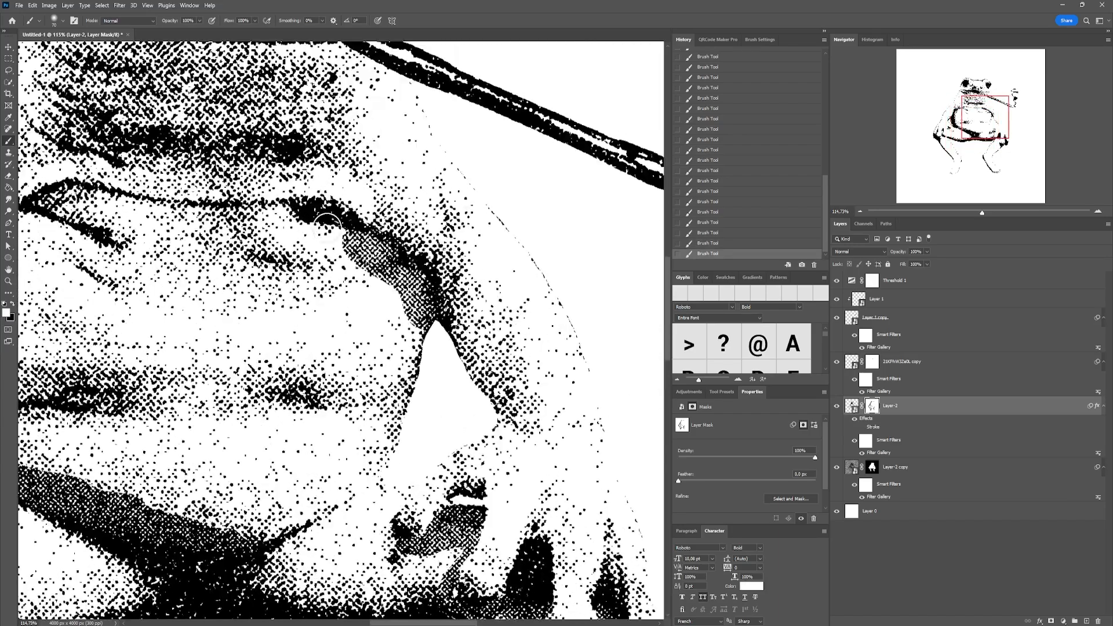
# Reduce the brush size and shade the mask around the right arm gap and from the mouth corner down to the shoulder.
pyautogui.moveTo(438, 332); pyautogui.dragTo(489, 409)
pyautogui.moveTo(428, 174); pyautogui.dragTo(330, 278)
pyautogui.moveTo(258, 177); pyautogui.dragTo(421, 197)
pyautogui.click(57, 21)
pyautogui.moveTo(60, 43); pyautogui.dragTo(55, 43)
pyautogui.moveTo(435, 232); pyautogui.dragTo(220, 203)
pyautogui.moveTo(121, 145); pyautogui.dragTo(391, 373)
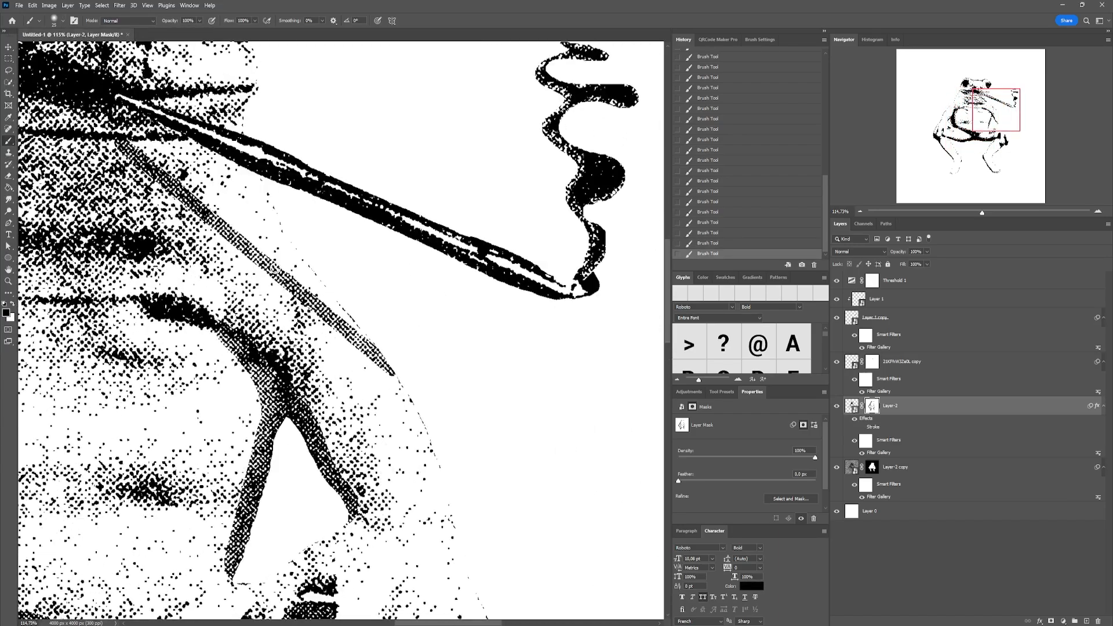
# Extend the mask shading along the frog's right arm and hand.
pyautogui.scroll(14, 401, 197)
pyautogui.scroll(-10, 402, 197)
pyautogui.scroll(6, 504, 429)
pyautogui.moveTo(510, 368); pyautogui.dragTo(513, 446)
pyautogui.scroll(-6, 524, 481)
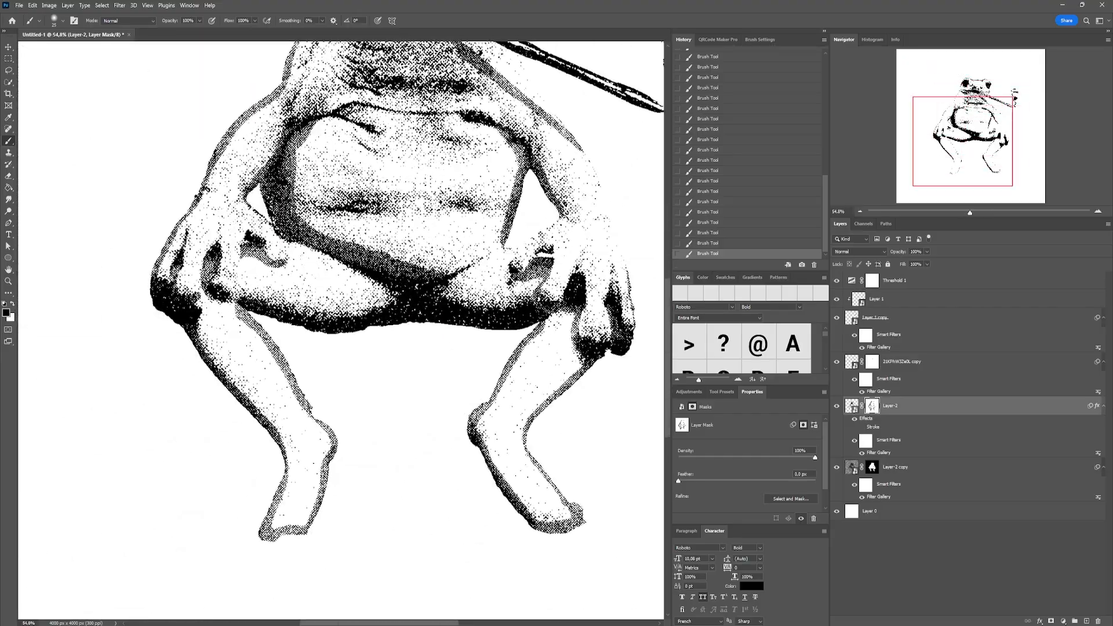
pyautogui.scroll(6, 274, 310)
pyautogui.moveTo(563, 334); pyautogui.dragTo(588, 356)
pyautogui.press('x')
# Paint white on the lower frog copy's mask to reveal a halftone shadow beneath the thighs.
pyautogui.scroll(-6, 568, 325)
pyautogui.click(871, 466)
pyautogui.scroll(-4, 360, 290)
pyautogui.moveTo(365, 250); pyautogui.dragTo(359, 337)
pyautogui.click(63, 20)
pyautogui.scroll(2, 236, 468)
pyautogui.moveTo(215, 372); pyautogui.dragTo(316, 381)
pyautogui.scroll(-2, 403, 418)
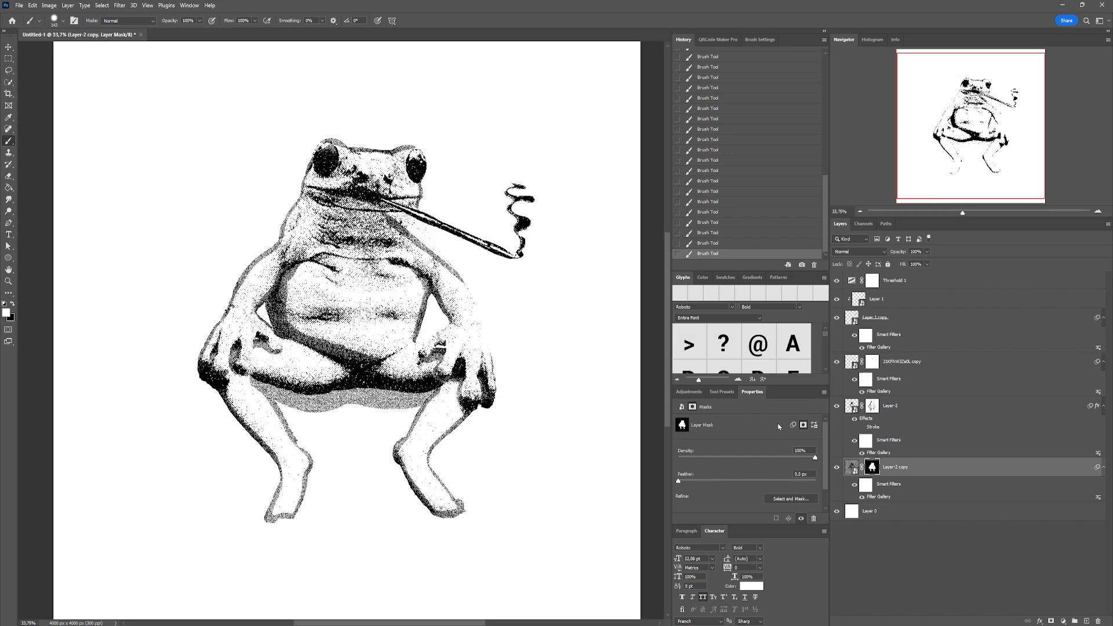
# Load the frog's outline as a selection, fill it with white on a new layer and place that layer beneath the frog.
pyautogui.keyDown('shift'); pyautogui.click(853, 408); pyautogui.keyUp('shift')
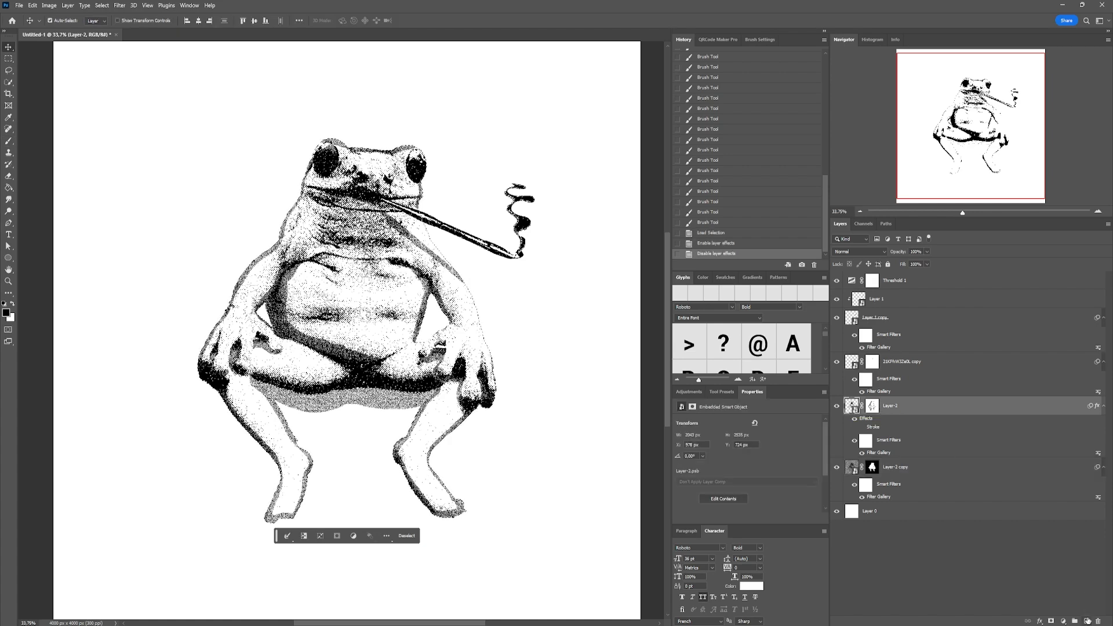
pyautogui.click(1087, 621)
pyautogui.press('g')
pyautogui.click(347, 280)
pyautogui.moveTo(884, 406)
pyautogui.mouseDown()
pyautogui.moveTo(886, 476)
pyautogui.moveTo(904, 504)
pyautogui.moveTo(907, 455)
pyautogui.mouseUp()
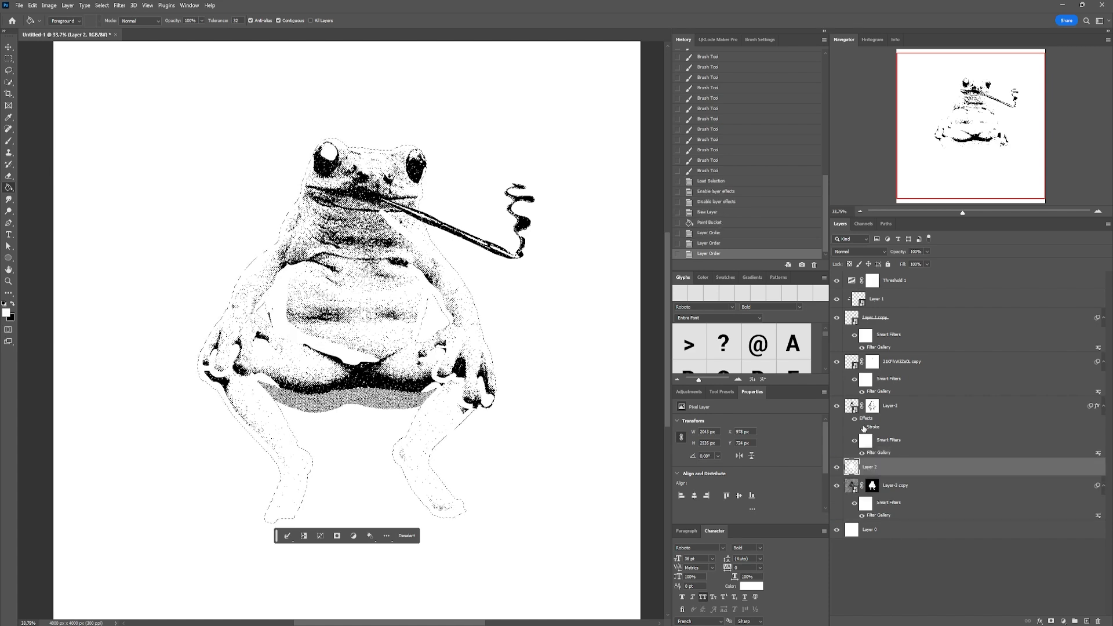
# Transfer the frog's stroke effect to the white silhouette layer, turn it on and deselect.
pyautogui.moveTo(867, 462); pyautogui.dragTo(869, 472)
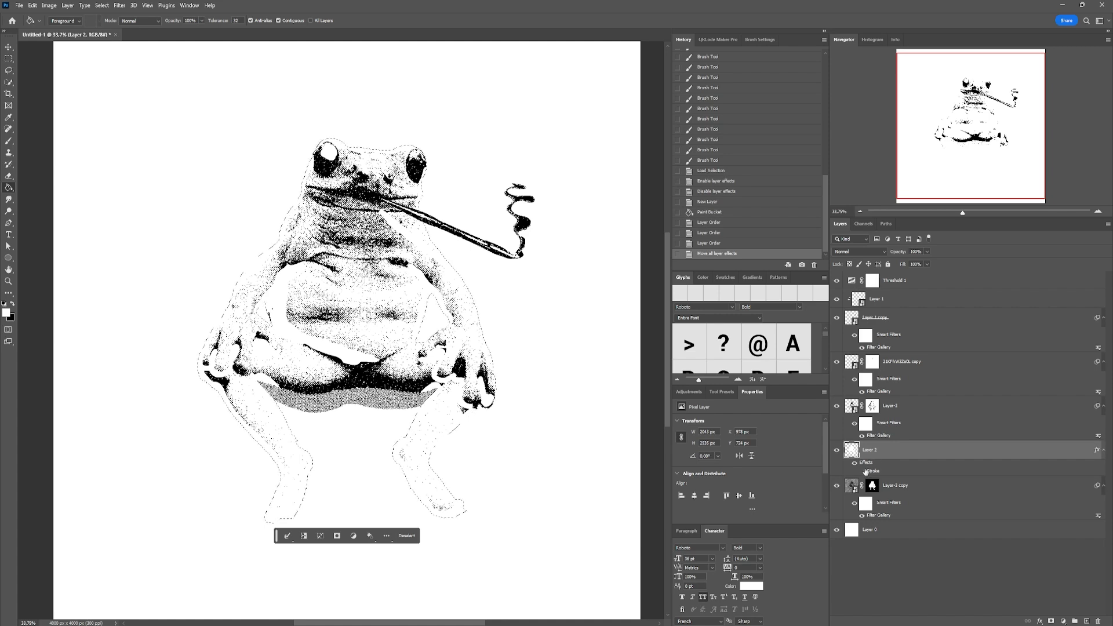
pyautogui.click(862, 471)
pyautogui.hotkey('ctrl', 'd')
pyautogui.press('m')
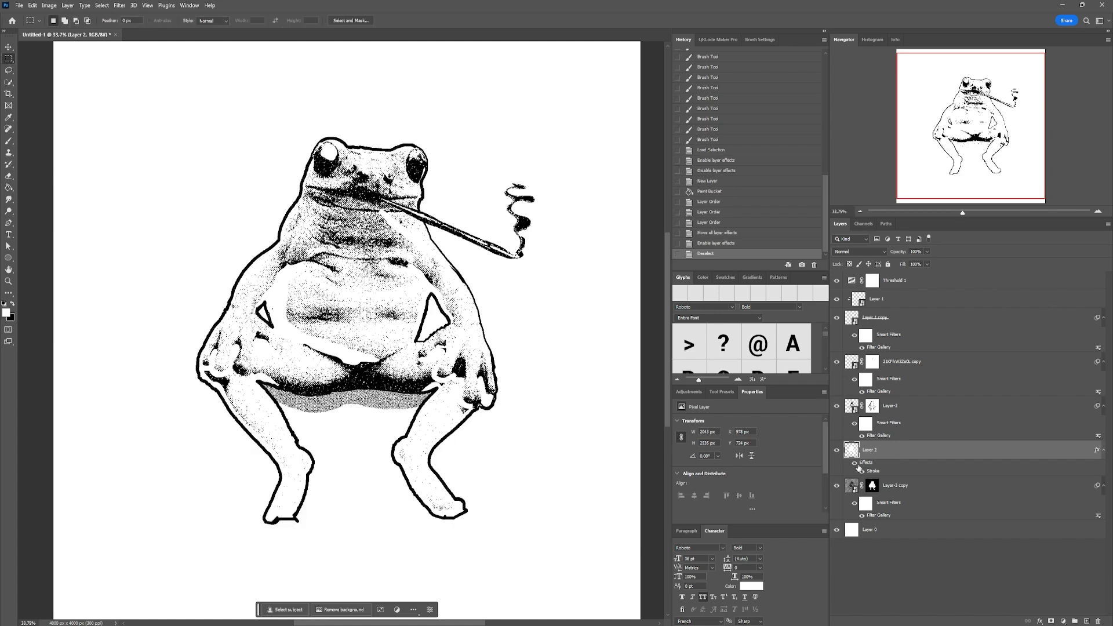
# Set the silhouette layer's fill to 0% and place it above the masked frog layer.
pyautogui.moveTo(946, 301); pyautogui.dragTo(642, 266)
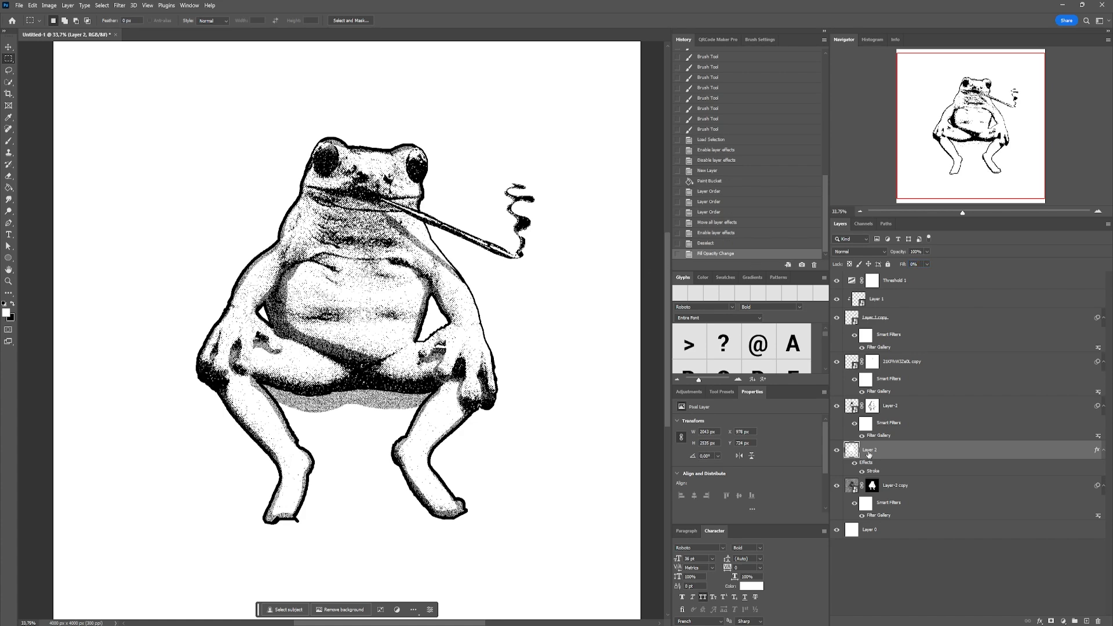
pyautogui.moveTo(873, 452); pyautogui.dragTo(873, 402)
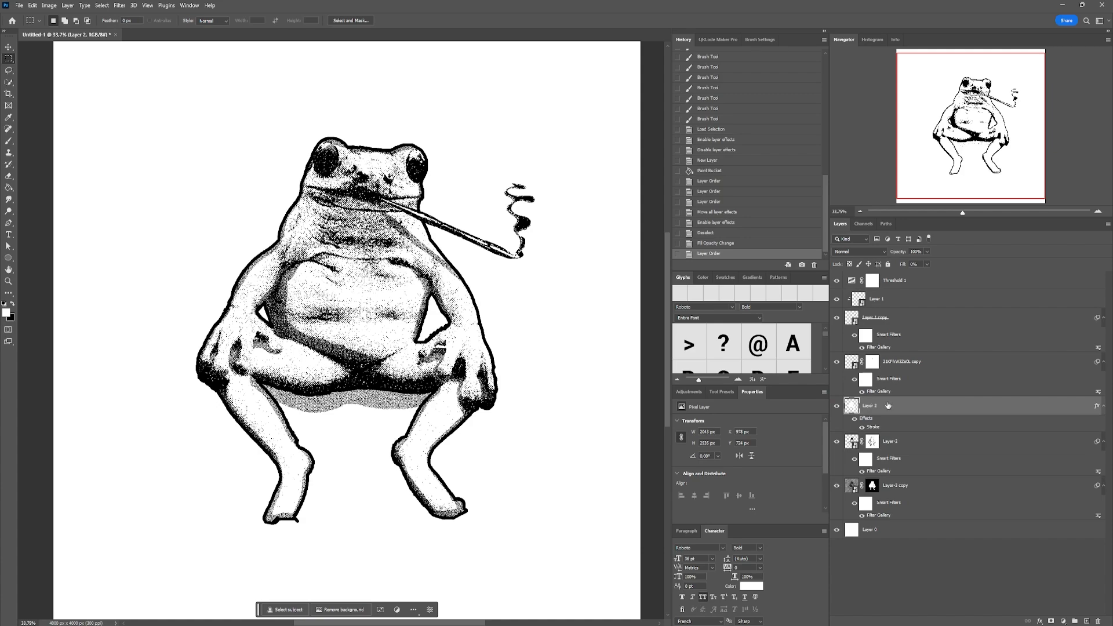
# Adjust the silhouette's stroke settings so the outline sits farther out from the frog.
pyautogui.scroll(5, 311, 141)
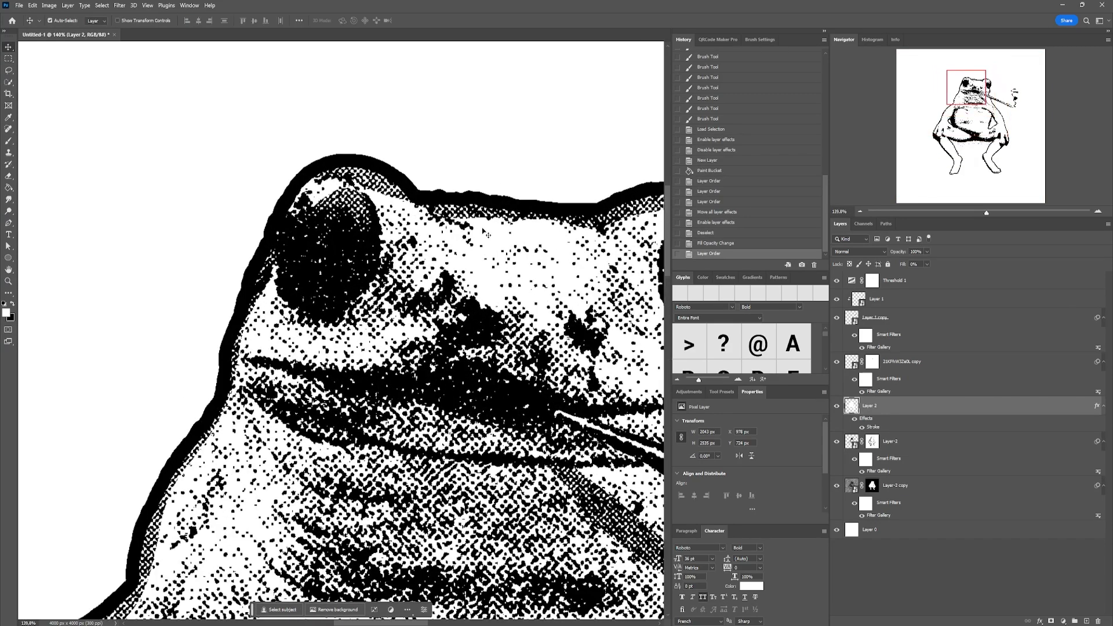
pyautogui.doubleClick(873, 428)
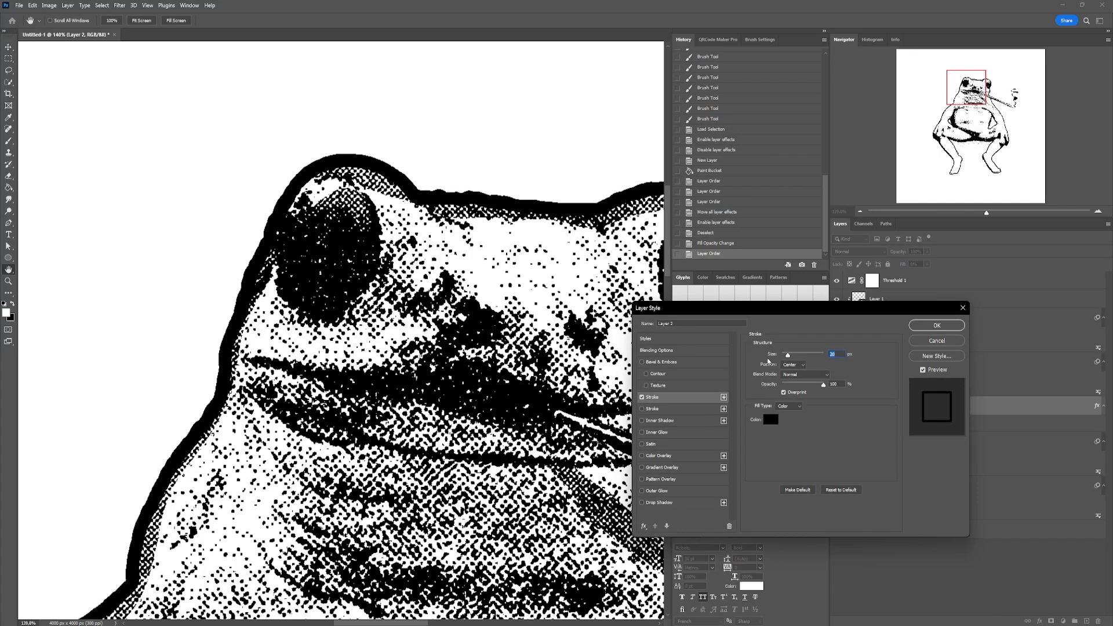
pyautogui.press('Return')
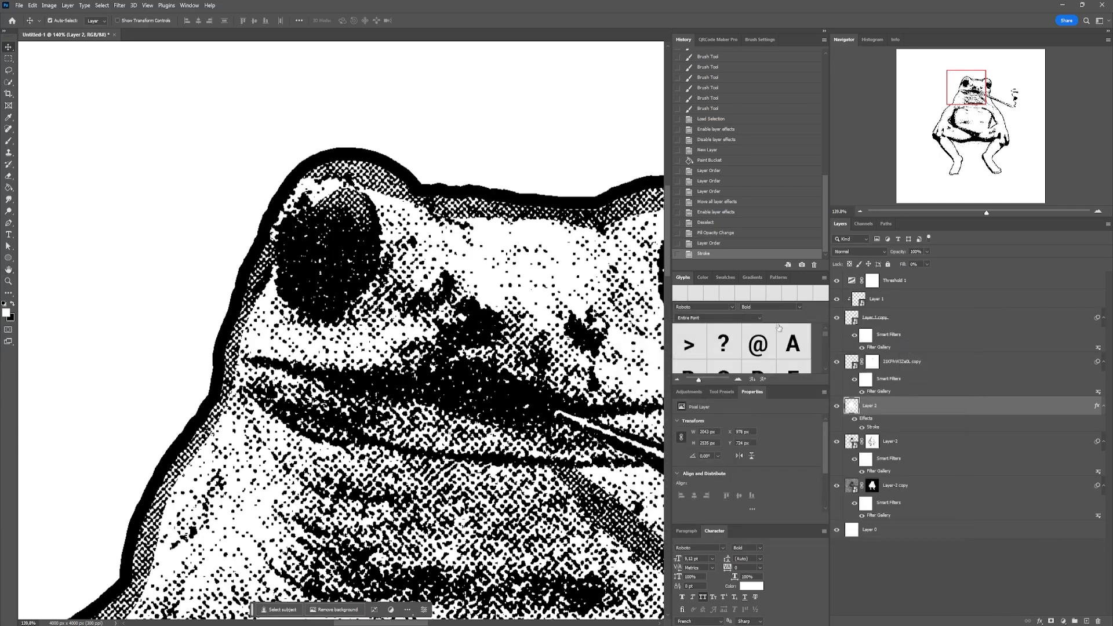
# Repaint the upper frog layer's mask around the left eye, swapping colors and undoing the last stroke.
pyautogui.click(872, 441)
pyautogui.press('b')
pyautogui.moveTo(323, 231); pyautogui.dragTo(335, 225)
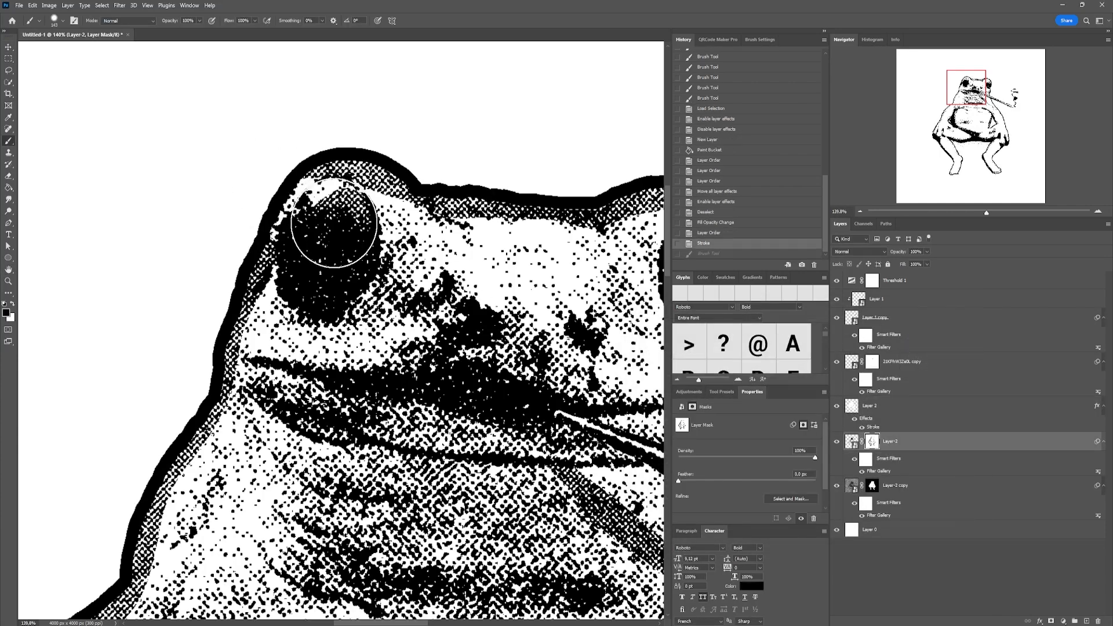
pyautogui.moveTo(261, 165); pyautogui.dragTo(285, 145)
pyautogui.moveTo(236, 206); pyautogui.dragTo(246, 222)
pyautogui.press('x')
pyautogui.moveTo(358, 192)
pyautogui.mouseDown()
pyautogui.moveTo(360, 226)
pyautogui.moveTo(402, 213)
pyautogui.mouseUp()
pyautogui.moveTo(331, 232); pyautogui.dragTo(345, 260)
pyautogui.hotkey('ctrl', 'z')
# Touch up the upper frog layer's mask around the right eye.
pyautogui.scroll(-5, 400, 215)
pyautogui.scroll(5, 512, 212)
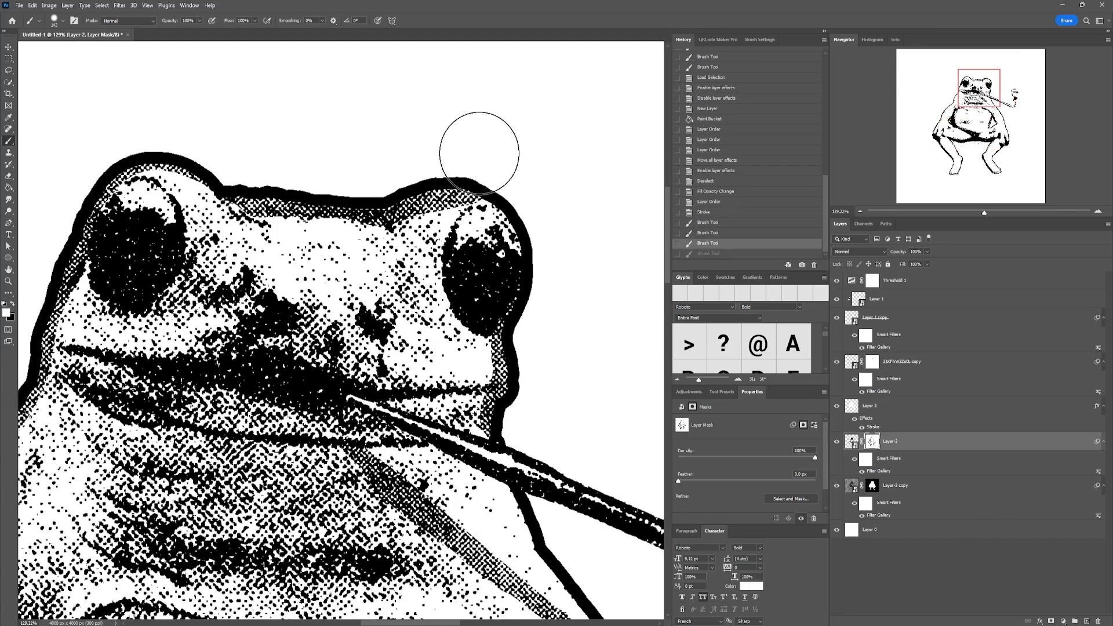
pyautogui.moveTo(429, 250)
pyautogui.mouseDown()
pyautogui.moveTo(484, 236)
pyautogui.moveTo(489, 247)
pyautogui.mouseUp()
pyautogui.scroll(-5, 440, 342)
pyautogui.scroll(1, 429, 342)
pyautogui.scroll(1, 428, 342)
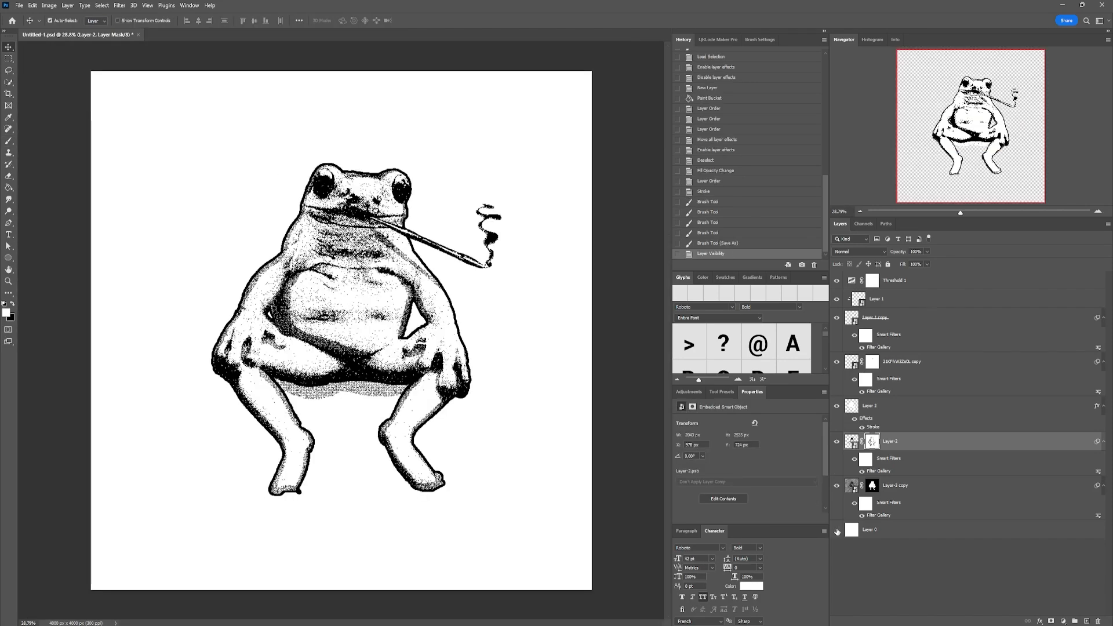
# Convert all artwork layers above the white background into a single smart object and check it by toggling layer visibility.
pyautogui.click(836, 529)
pyautogui.click(836, 529)
pyautogui.keyDown('shift'); pyautogui.click(879, 273); pyautogui.keyUp('shift')
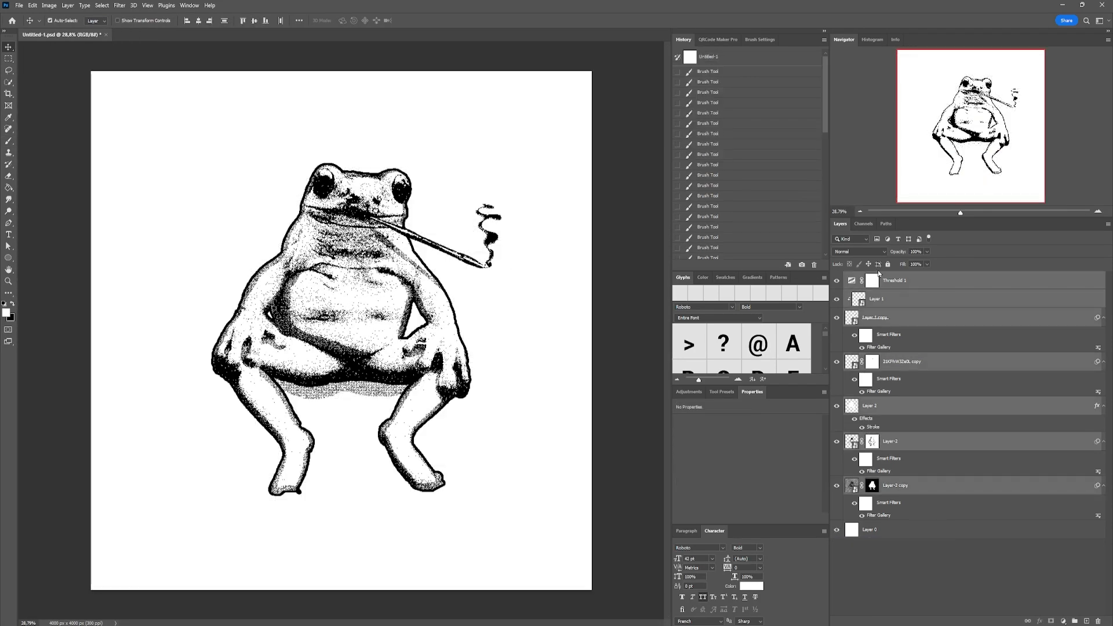
pyautogui.rightClick(928, 278)
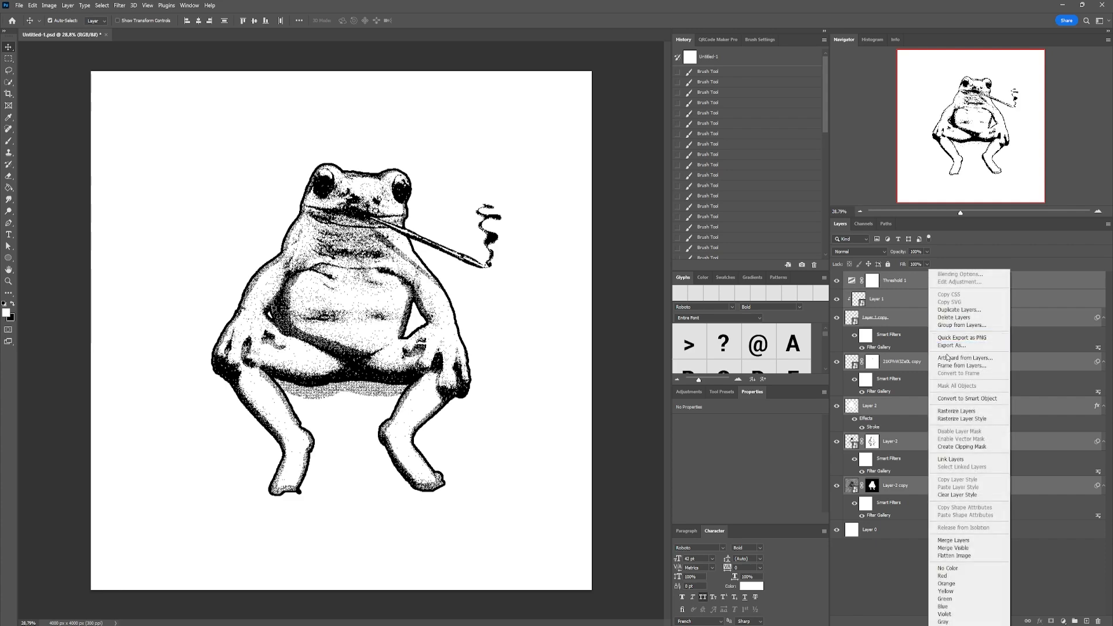
pyautogui.click(960, 399)
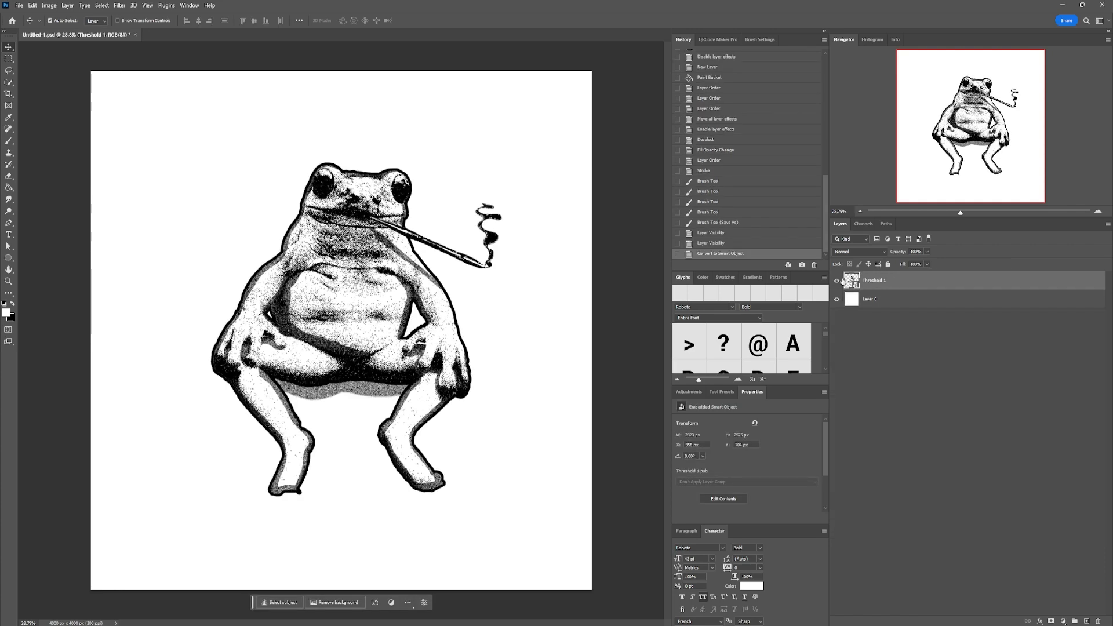
pyautogui.click(837, 281)
pyautogui.click(837, 282)
pyautogui.click(836, 303)
pyautogui.click(836, 303)
# Reposition the frog and add a large dark green capital "T" in the Niconne font above it on the left.
pyautogui.moveTo(375, 283)
pyautogui.mouseDown()
pyautogui.moveTo(360, 298)
pyautogui.moveTo(378, 277)
pyautogui.mouseUp()
pyautogui.press('t')
pyautogui.click(181, 124)
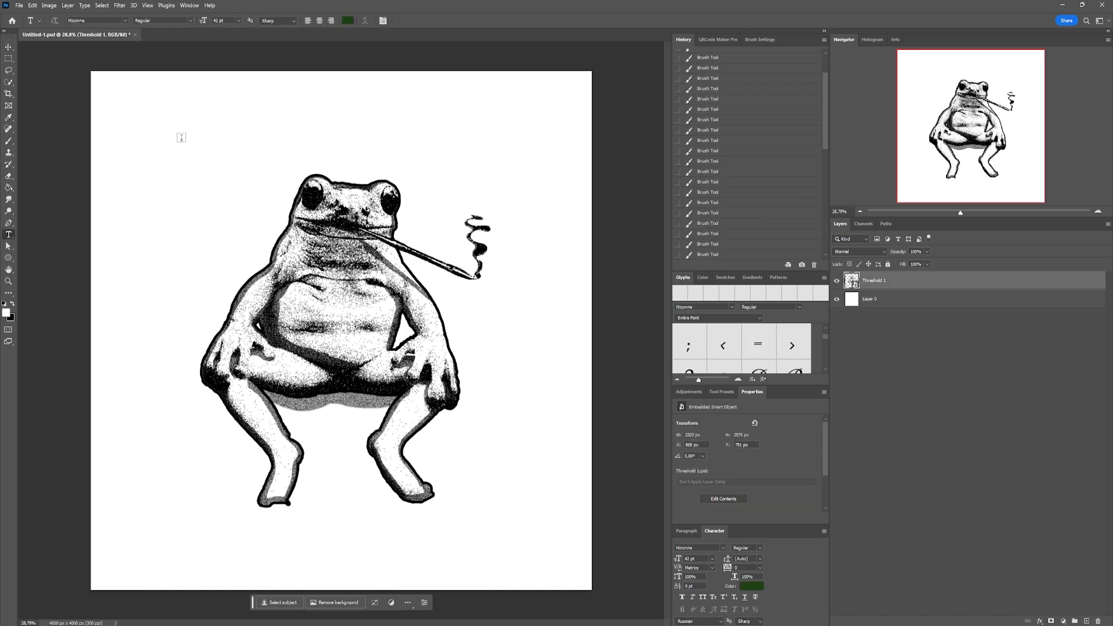
pyautogui.write('T')
pyautogui.moveTo(193, 138); pyautogui.dragTo(261, 171)
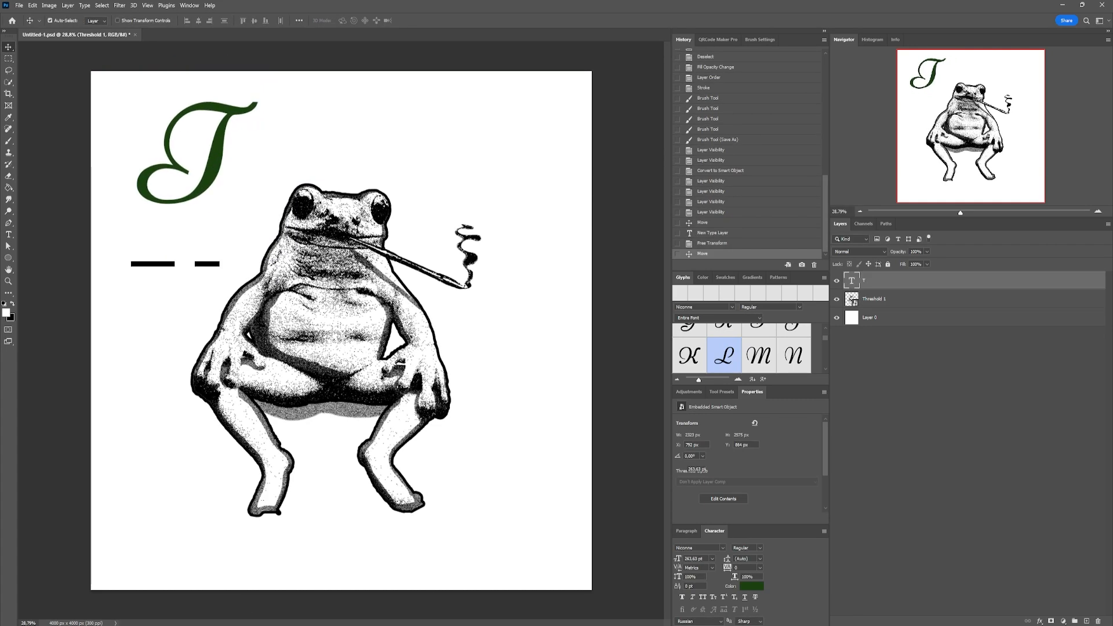
# Add "houghts," in Bricolage Grotesque Bold beside the capital T, enlarge it and align the T with it.
pyautogui.click(348, 237)
pyautogui.click(720, 445)
pyautogui.write('Bricolage')
pyautogui.press('Return')
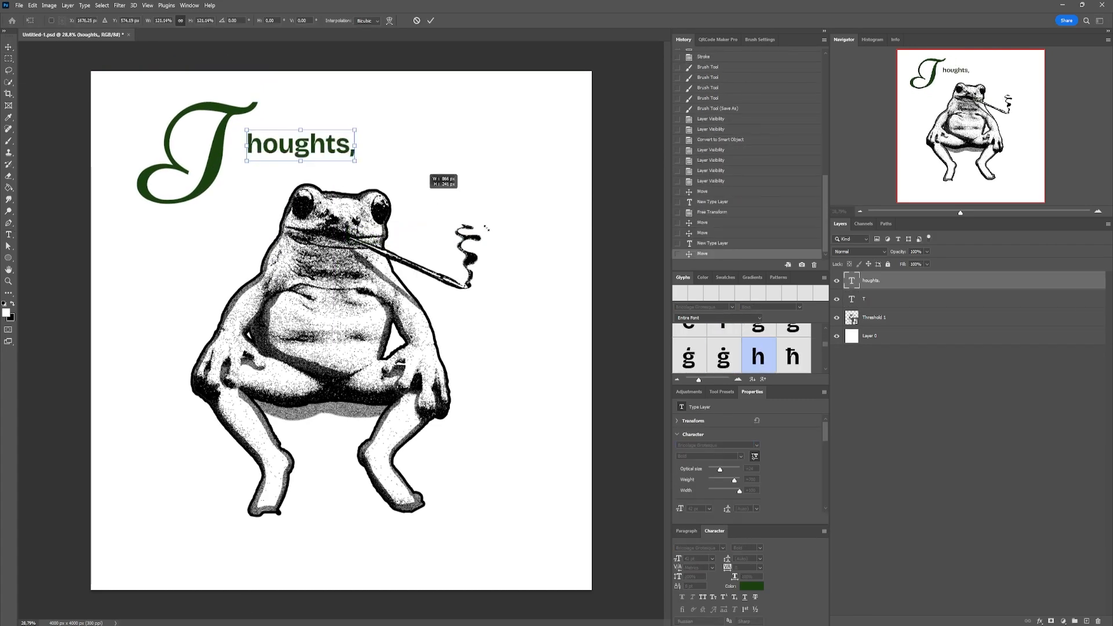
pyautogui.moveTo(485, 228); pyautogui.dragTo(551, 194)
pyautogui.press('Return')
pyautogui.moveTo(229, 159); pyautogui.dragTo(234, 161)
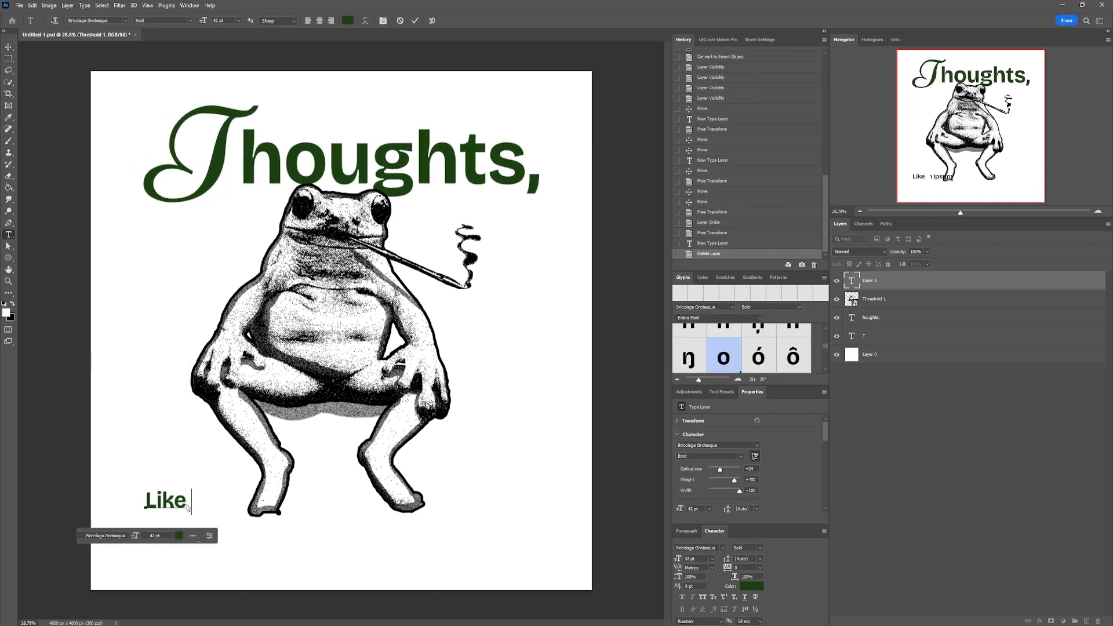
# Place "like" and "seeds," in the Great Vibes font on either side of the frog's head.
pyautogui.write('seeds,')
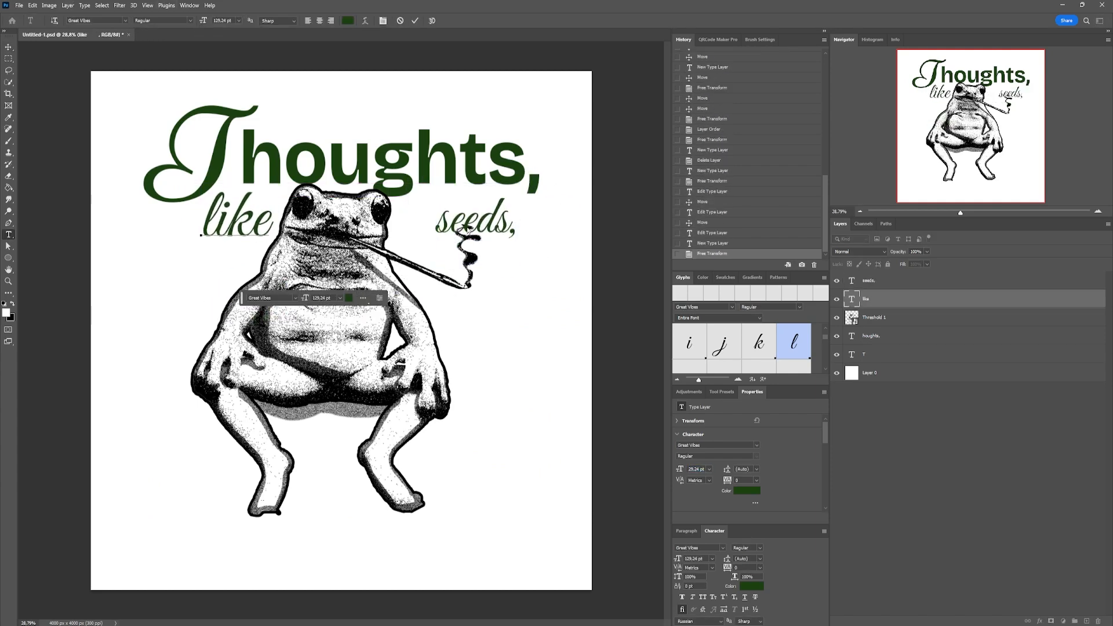
pyautogui.press('v')
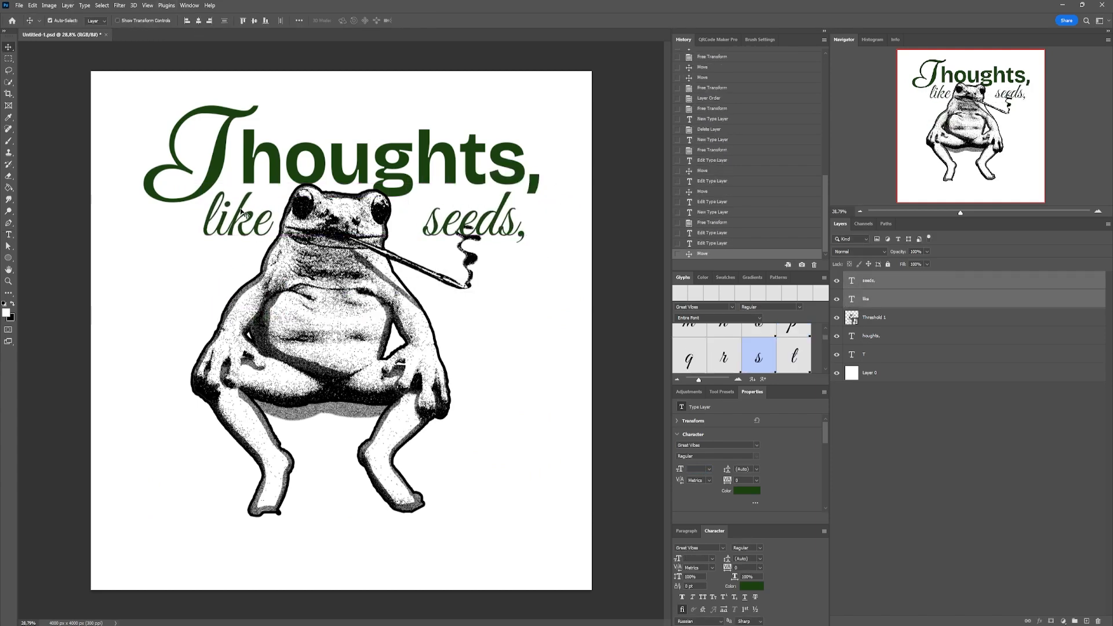
pyautogui.doubleClick(472, 231)
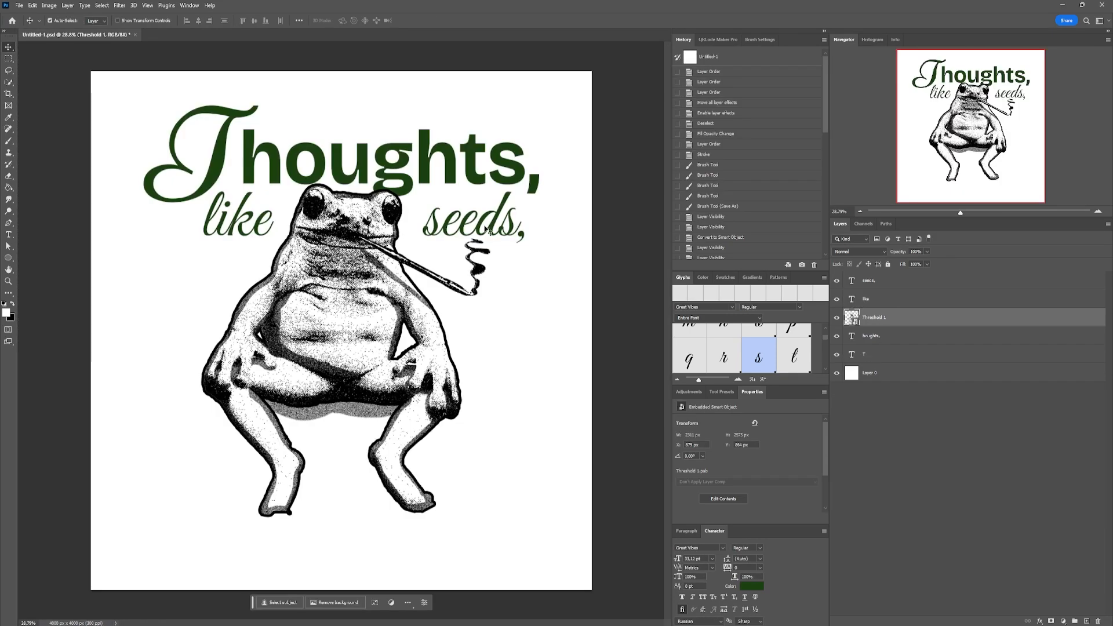
# Nudge the words "like" and "seeds," 50 px to the right.
pyautogui.hotkey('shift', 'Right')
pyautogui.hotkey('shift', 'Right')
pyautogui.hotkey('shift', 'Right')
pyautogui.hotkey('shift', 'Right')
pyautogui.hotkey('shift', 'Right')
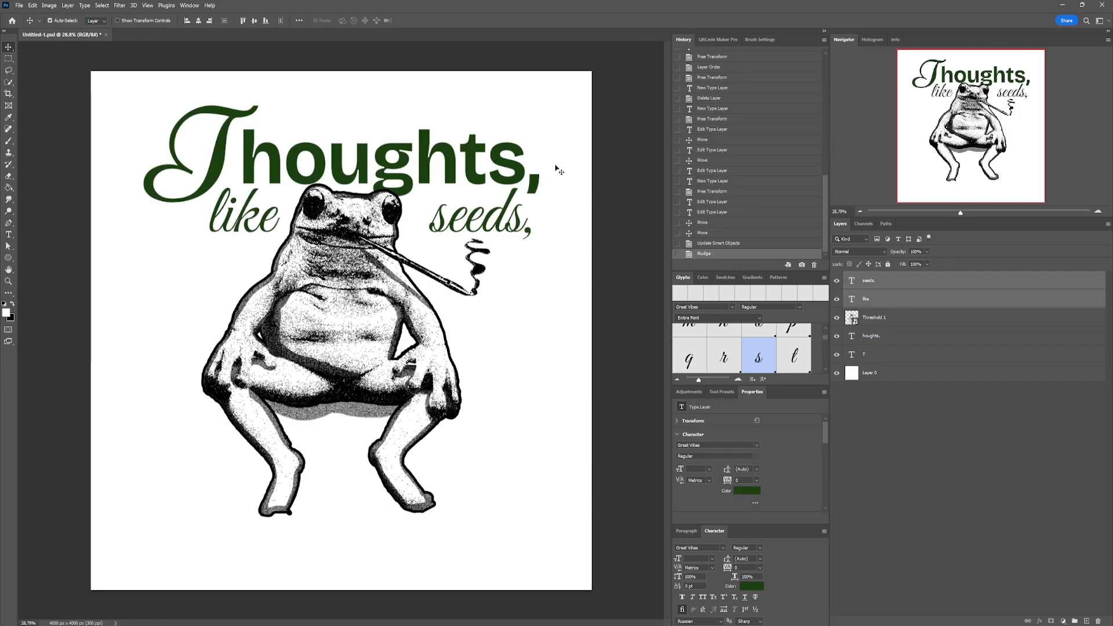
# Nudge the "Thoughts," lettering 20 px left and 20 px up, and shift "seeds," slightly left.
pyautogui.hotkey('ctrl', 'z')
pyautogui.hotkey('shift', 'Left')
pyautogui.hotkey('shift', 'Left')
pyautogui.hotkey('shift', 'Up')
pyautogui.hotkey('shift', 'Up')
pyautogui.moveTo(499, 223); pyautogui.dragTo(492, 223)
# Rotate the frog artwork clockwise by about 2 degrees and reposition it under the title.
pyautogui.click(377, 232)
pyautogui.hotkey('ctrl', 't')
pyautogui.moveTo(513, 63); pyautogui.dragTo(509, 142)
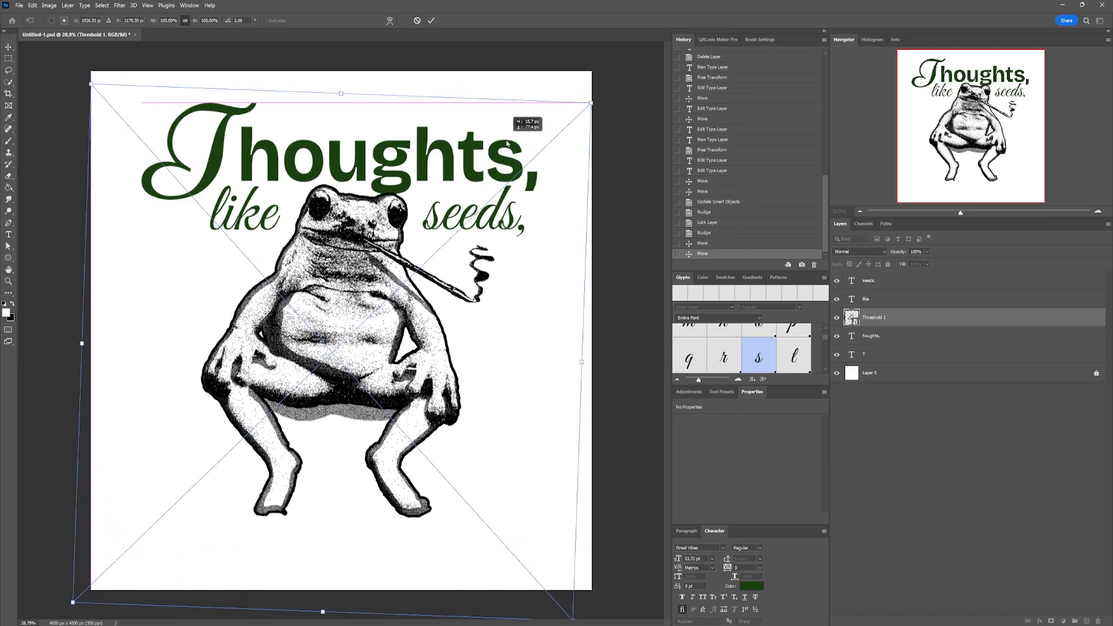
pyautogui.press('Return')
# Change the color of "like" and "seeds," to light green.
pyautogui.click(623, 231)
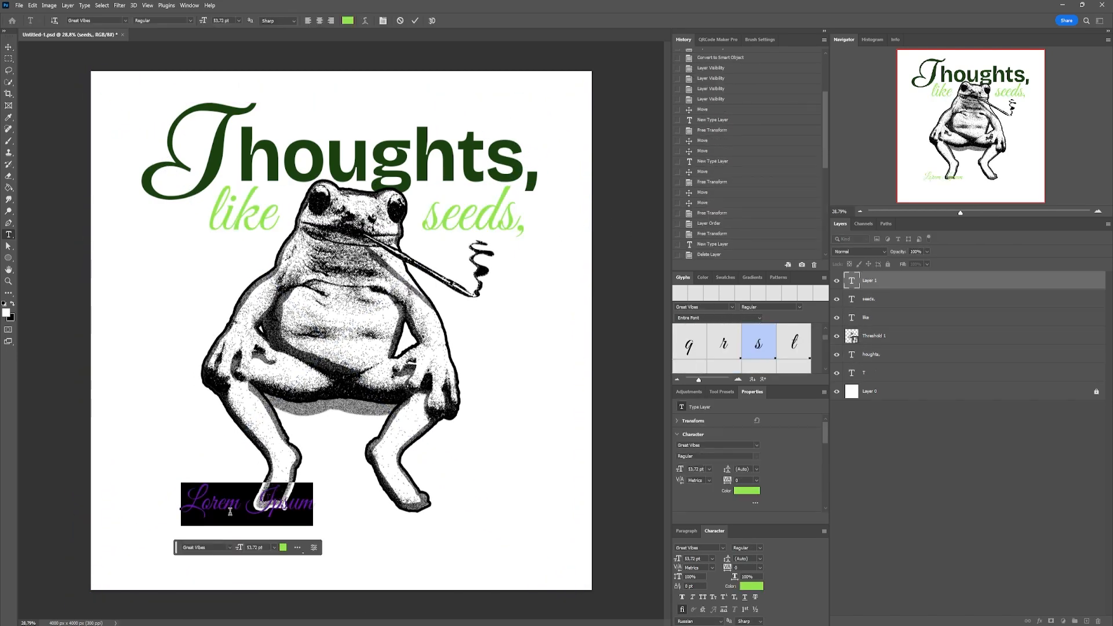
# Add the text "eed" at the frog's feet in dark green Kross Neue Grotesk Book Italic, enlarged to about 100 pt.
pyautogui.write('eed')
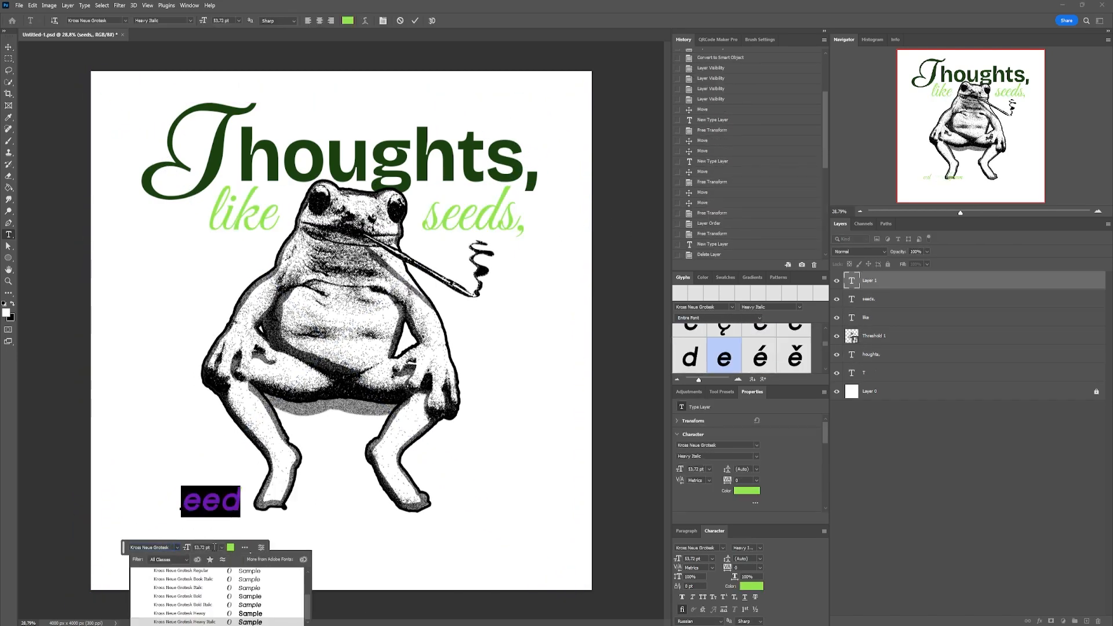
pyautogui.click(717, 456)
pyautogui.click(727, 509)
pyautogui.click(8, 47)
pyautogui.hotkey('ctrl', 't')
pyautogui.moveTo(237, 486); pyautogui.dragTo(280, 461)
pyautogui.press('Return')
pyautogui.moveTo(232, 492); pyautogui.dragTo(269, 481)
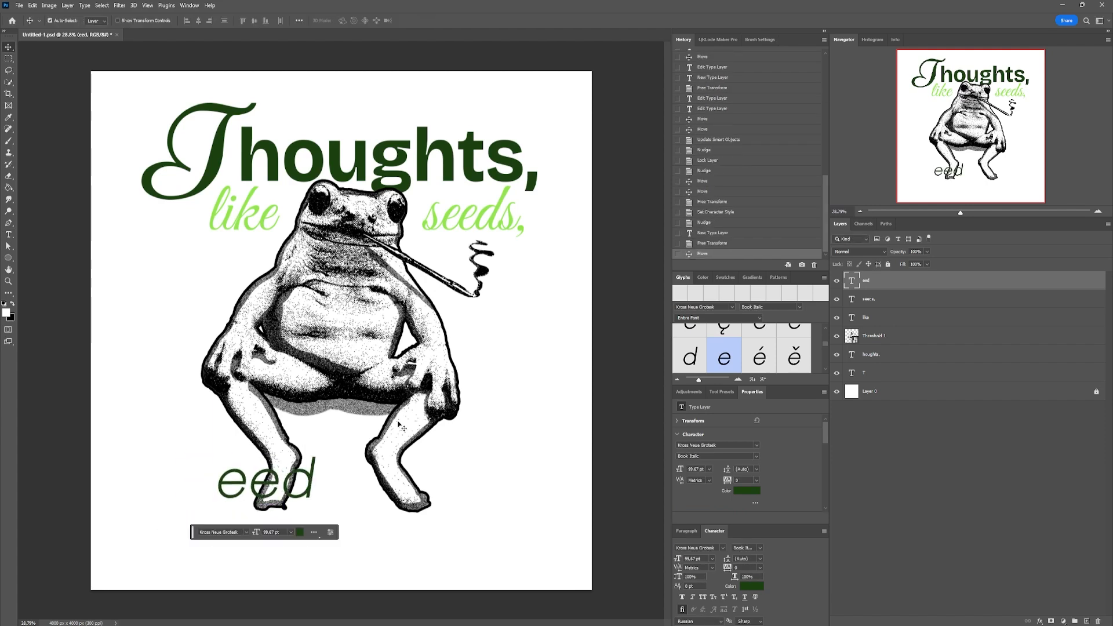
# Cover the frog's lower legs with a white-filled rectangle on a new layer above the frog artwork.
pyautogui.click(874, 335)
pyautogui.moveTo(152, 430); pyautogui.dragTo(516, 534)
pyautogui.hotkey('ctrl', 'd')
# Move "eed" up slightly, duplicate it to the right and change the copy's text to "areful".
pyautogui.moveTo(267, 482); pyautogui.dragTo(264, 461)
pyautogui.moveTo(264, 462); pyautogui.dragTo(409, 461)
pyautogui.doubleClick(409, 462)
pyautogui.write('areful')
# Copy the ornate title initial down before "eed", raise its layer, change it to "N" and resize it to complete "Need".
pyautogui.moveTo(221, 156); pyautogui.dragTo(203, 400)
pyautogui.moveTo(870, 410); pyautogui.dragTo(869, 290)
pyautogui.doubleClick(190, 434)
pyautogui.write('N')
pyautogui.click(8, 47)
pyautogui.hotkey('ctrl', 't')
pyautogui.moveTo(126, 368); pyautogui.dragTo(155, 422)
pyautogui.press('Return')
pyautogui.press('Up')
# Add a thin white stroke positioned inside the ornate "N".
pyautogui.doubleClick(928, 299)
pyautogui.click(652, 397)
pyautogui.click(770, 419)
pyautogui.click(702, 42)
pyautogui.click(793, 365)
pyautogui.click(791, 373)
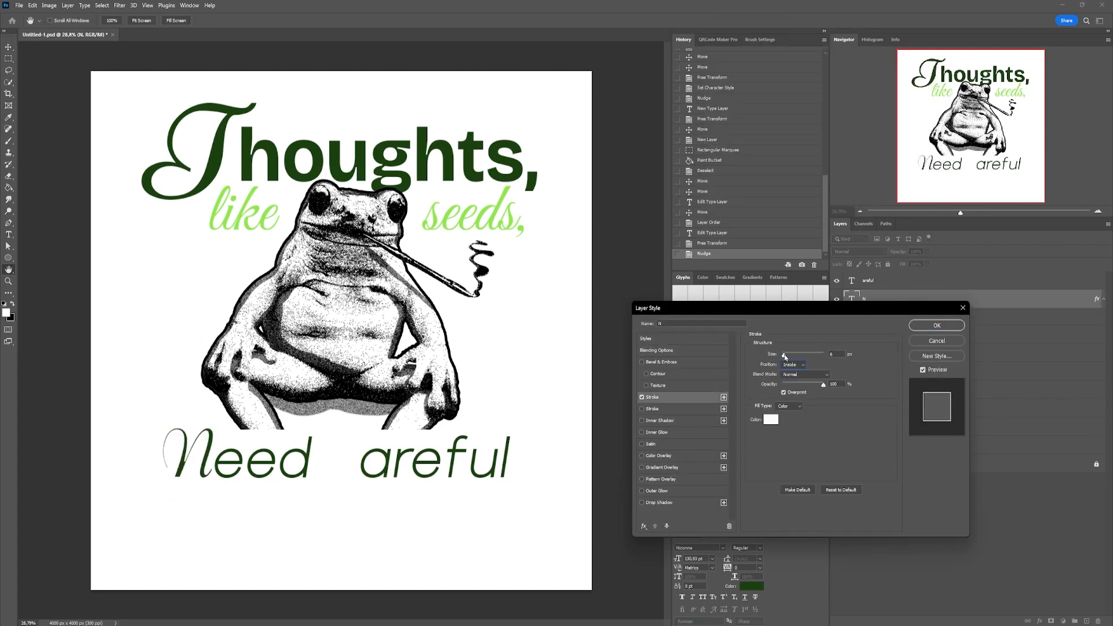
pyautogui.moveTo(787, 355); pyautogui.dragTo(784, 355)
pyautogui.click(936, 325)
# Adjust the position of "areful", copy the ornate "N" in front of it and change the copy to "C".
pyautogui.moveTo(374, 471); pyautogui.dragTo(394, 470)
pyautogui.moveTo(210, 471); pyautogui.dragTo(403, 463)
pyautogui.doubleClick(375, 471)
pyautogui.write('C')
pyautogui.click(536, 398)
# Set the tracking of the "eed" and "areful" text to -25.
pyautogui.keyDown('shift'); pyautogui.click(411, 464); pyautogui.keyUp('shift')
pyautogui.click(403, 464)
pyautogui.keyDown('shift'); pyautogui.click(307, 463); pyautogui.keyUp('shift')
pyautogui.click(756, 480)
pyautogui.click(744, 516)
pyautogui.click(757, 457)
pyautogui.click(702, 473)
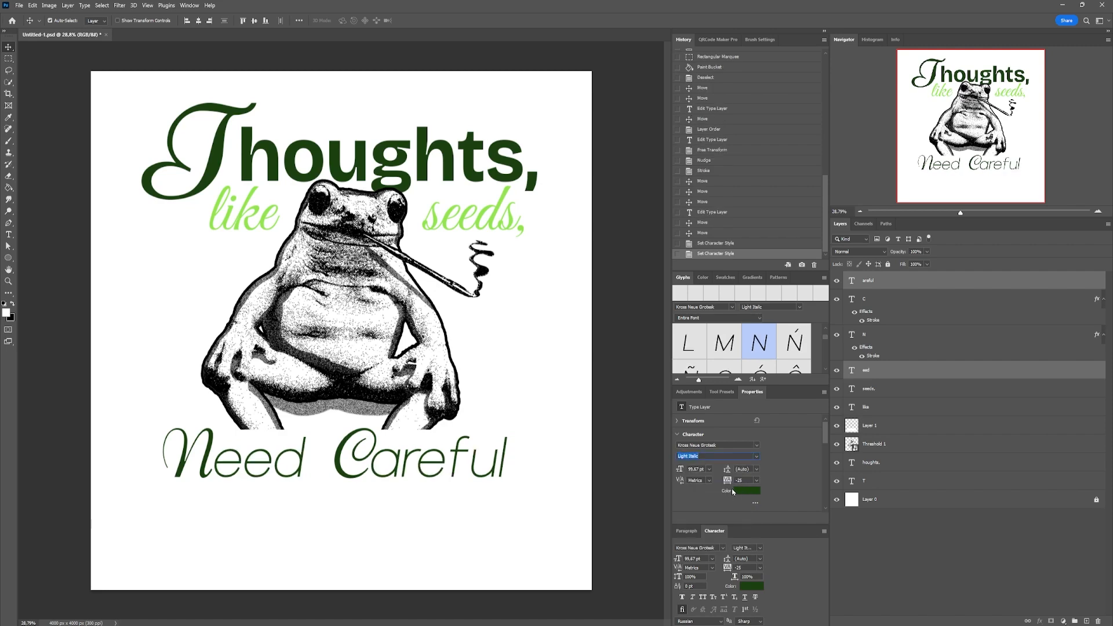
pyautogui.hotkey('ctrl', 'z')
# Reduce the font size of "eed" and "areful" to 88 pt.
pyautogui.click(695, 469)
pyautogui.press('Down')
pyautogui.press('Down')
pyautogui.press('Down')
pyautogui.press('Down')
pyautogui.press('Down')
pyautogui.press('Down')
pyautogui.press('Down')
pyautogui.press('Down')
pyautogui.press('Down')
pyautogui.press('Down')
pyautogui.press('Down')
pyautogui.press('Down')
pyautogui.click(605, 399)
# Shift both parts of "Need" together slightly right, closer to "Careful".
pyautogui.click(204, 461)
pyautogui.keyDown('shift'); pyautogui.click(255, 462); pyautogui.keyUp('shift')
pyautogui.moveTo(255, 462); pyautogui.dragTo(269, 462)
pyautogui.click(579, 471)
# Add the text "CULTIVATION" beneath "Need Careful" in Kiwi Maru Regular, on a layer just above the white rectangle.
pyautogui.click(899, 426)
pyautogui.click(900, 460)
pyautogui.click(406, 502)
pyautogui.press('t')
pyautogui.click(174, 537)
pyautogui.write('CULTIVATION')
pyautogui.hotkey('ctrl', 'a')
pyautogui.click(756, 445)
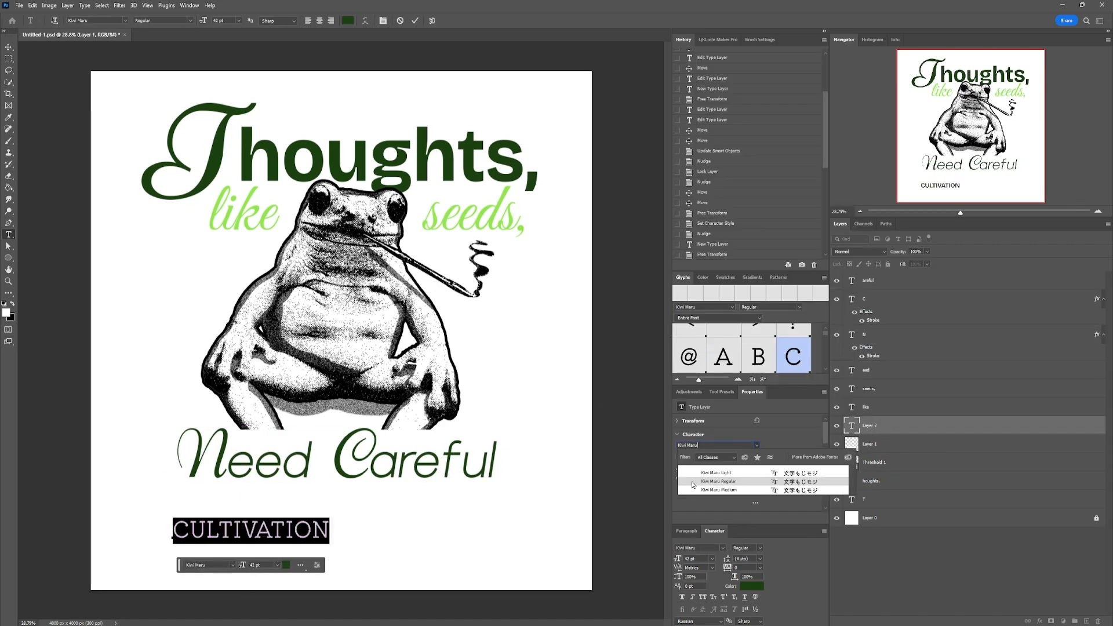
pyautogui.click(719, 481)
# Enlarge "CULTIVATION" to about 106 pt so it spans the title's width, and center it under "Need Careful".
pyautogui.hotkey('ctrl', 't')
pyautogui.moveTo(470, 513); pyautogui.dragTo(432, 504)
pyautogui.moveTo(552, 514); pyautogui.dragTo(538, 514)
pyautogui.moveTo(127, 517); pyautogui.dragTo(149, 516)
pyautogui.press('Return')
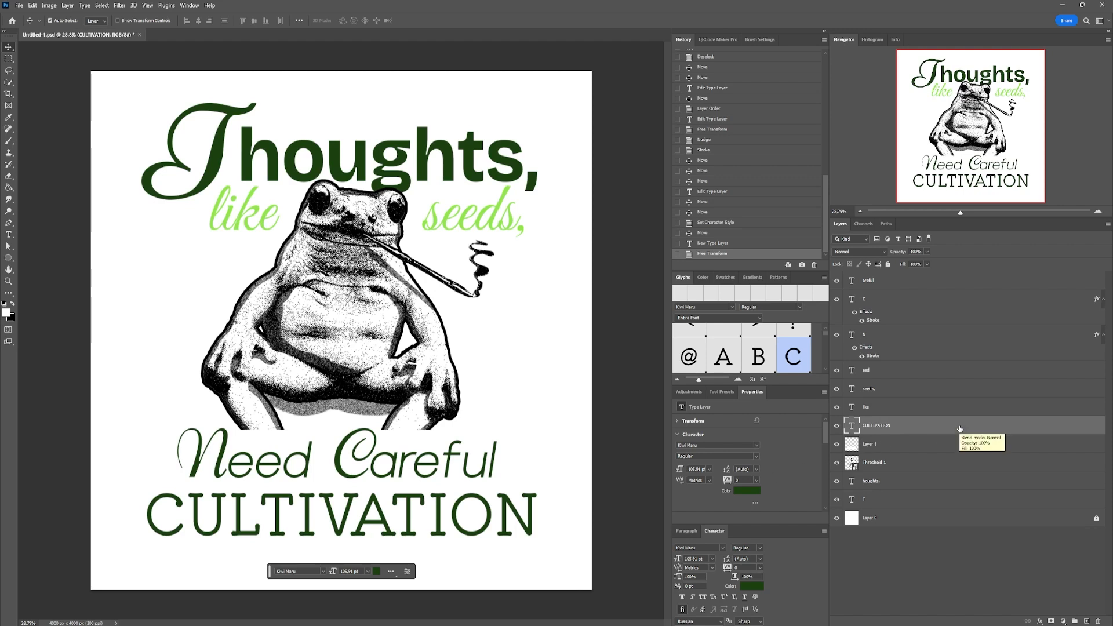
# Thicken "CULTIVATION" with an outside stroke in the lettering's own dark green.
pyautogui.doubleClick(959, 428)
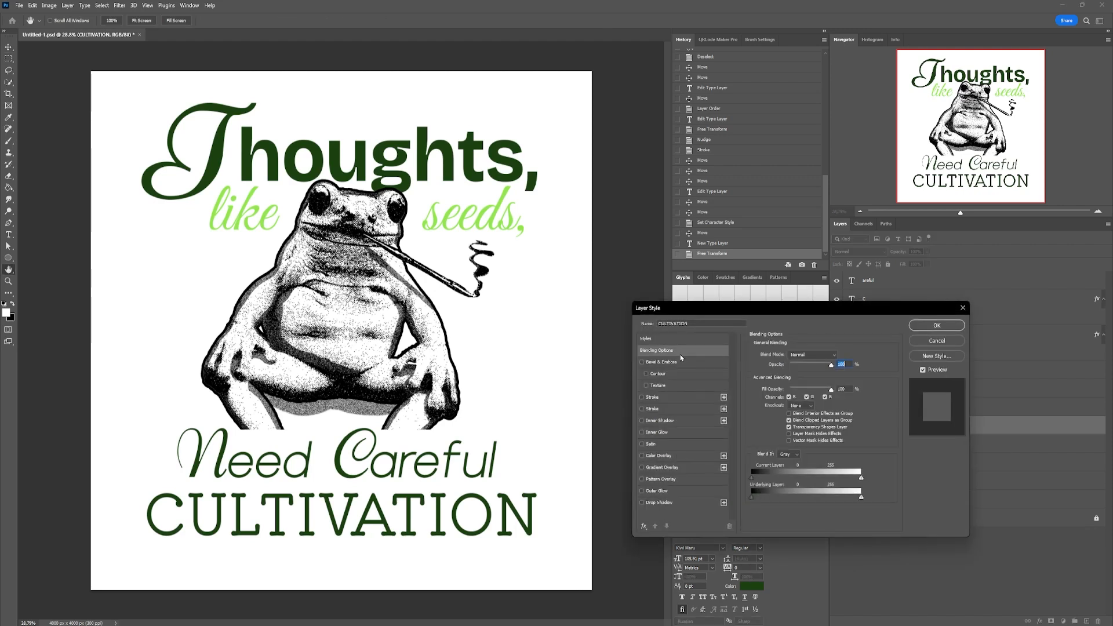
pyautogui.click(791, 373)
pyautogui.click(770, 419)
pyautogui.click(484, 503)
pyautogui.click(904, 47)
pyautogui.moveTo(783, 355); pyautogui.dragTo(786, 355)
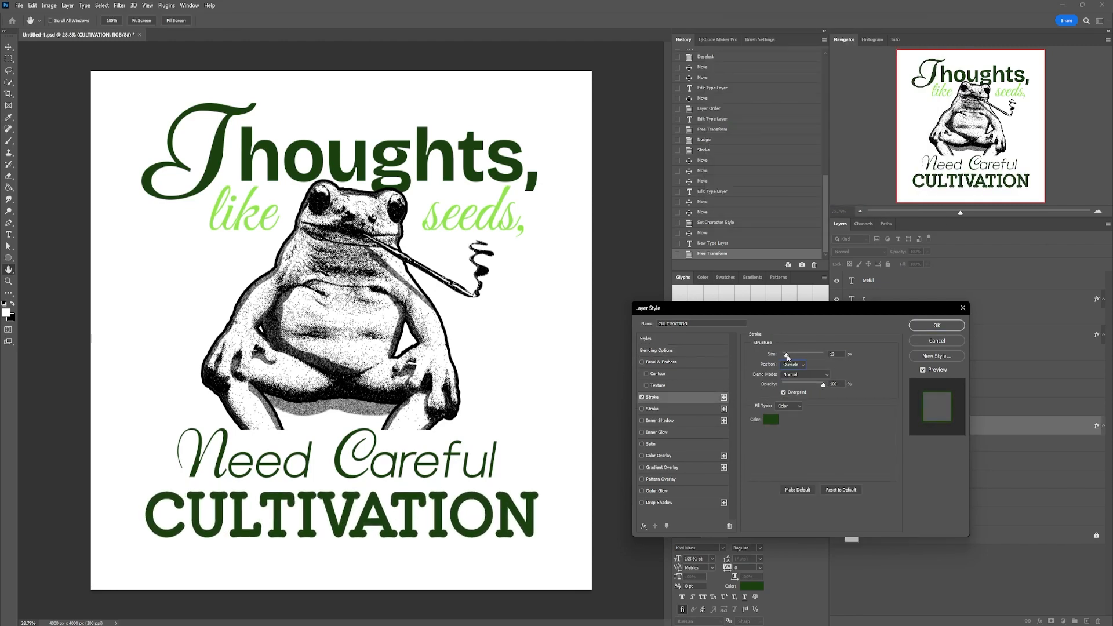
pyautogui.click(937, 325)
# Tighten the tracking of "CULTIVATION" to -90 and recenter the word beneath "Need Careful".
pyautogui.click(760, 567)
pyautogui.click(751, 477)
pyautogui.moveTo(356, 518); pyautogui.dragTo(364, 518)
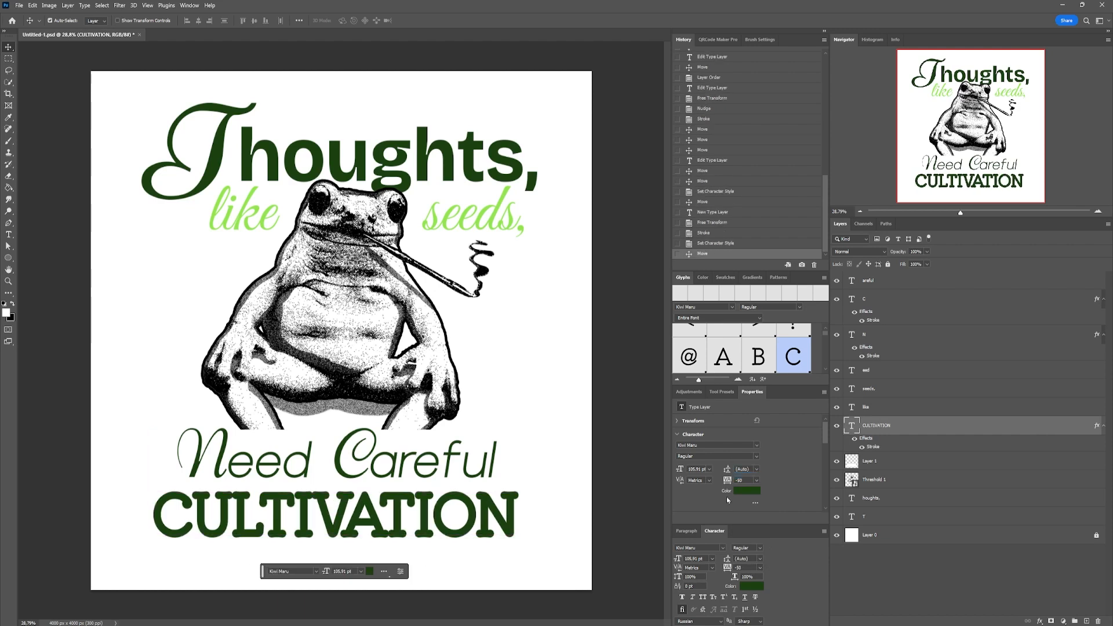
pyautogui.moveTo(729, 568); pyautogui.dragTo(748, 567)
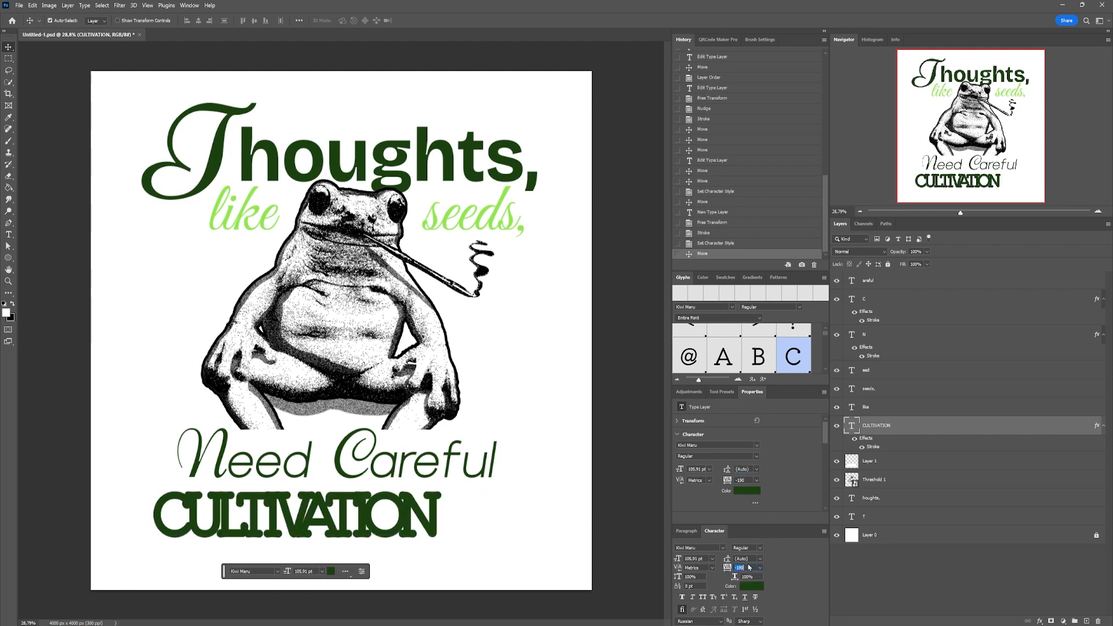
pyautogui.scroll(2, 749, 568)
pyautogui.scroll(-1, 749, 568)
pyautogui.scroll(1, 749, 568)
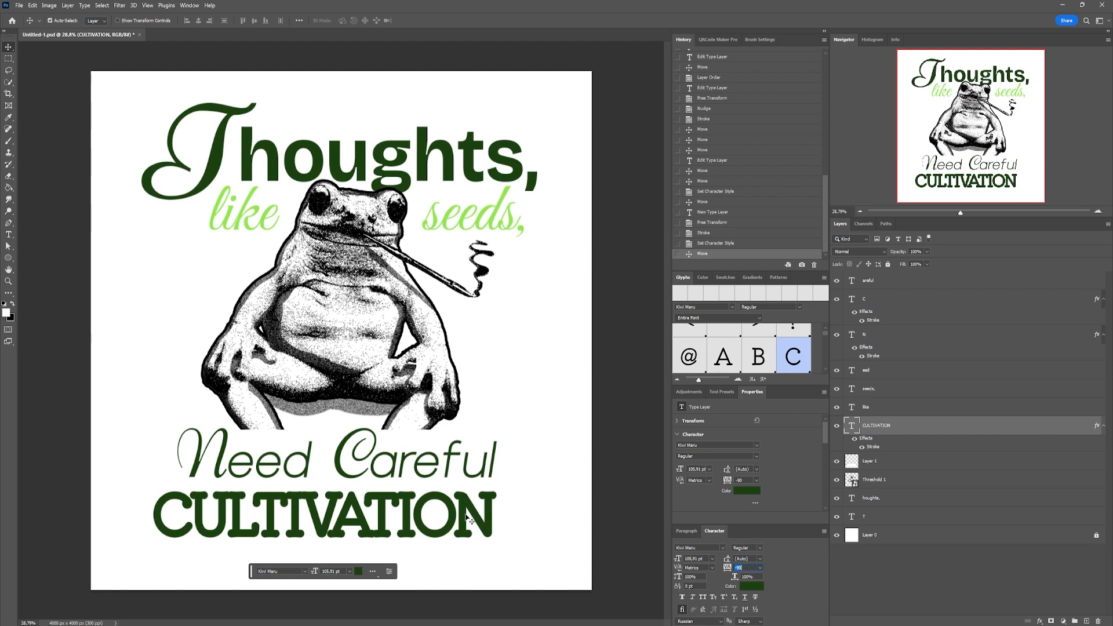
pyautogui.moveTo(480, 523); pyautogui.dragTo(496, 523)
# Create a new layer group and place the "CULTIVATION" layer inside it.
pyautogui.click(1075, 621)
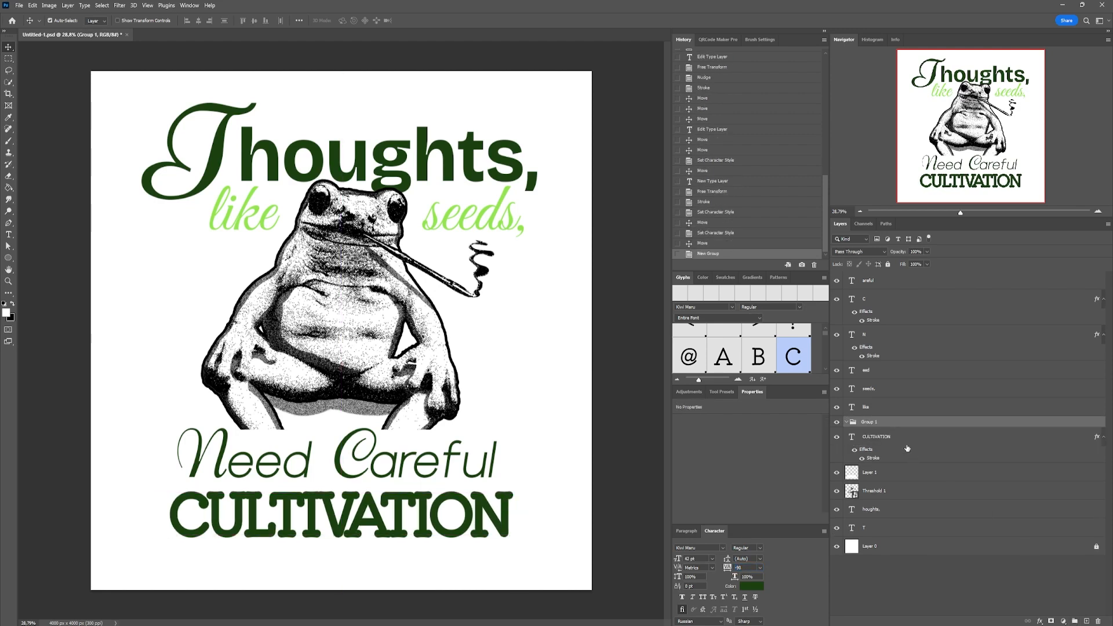
pyautogui.click(876, 445)
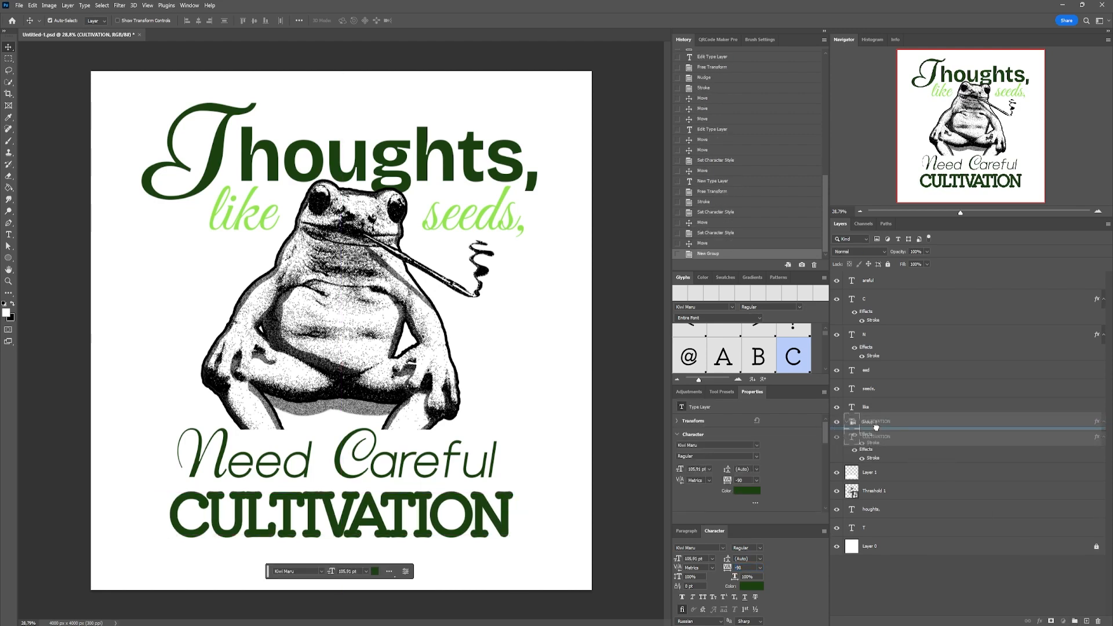
pyautogui.moveTo(876, 423); pyautogui.dragTo(878, 424)
pyautogui.click(883, 425)
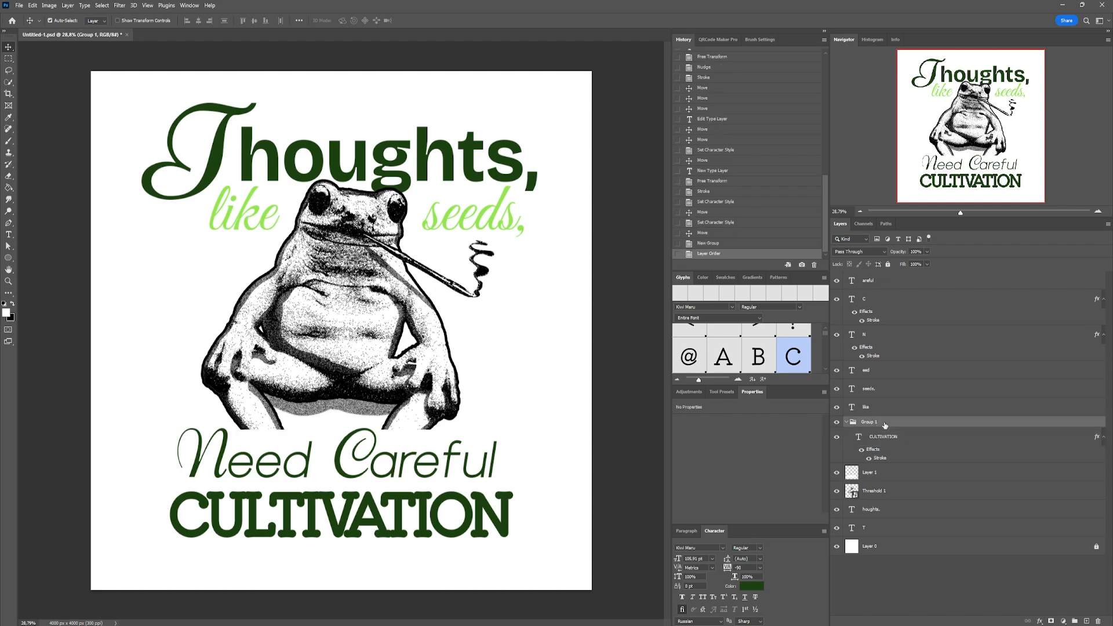
# Apply a white outside stroke to the group containing "CULTIVATION".
pyautogui.doubleClick(881, 427)
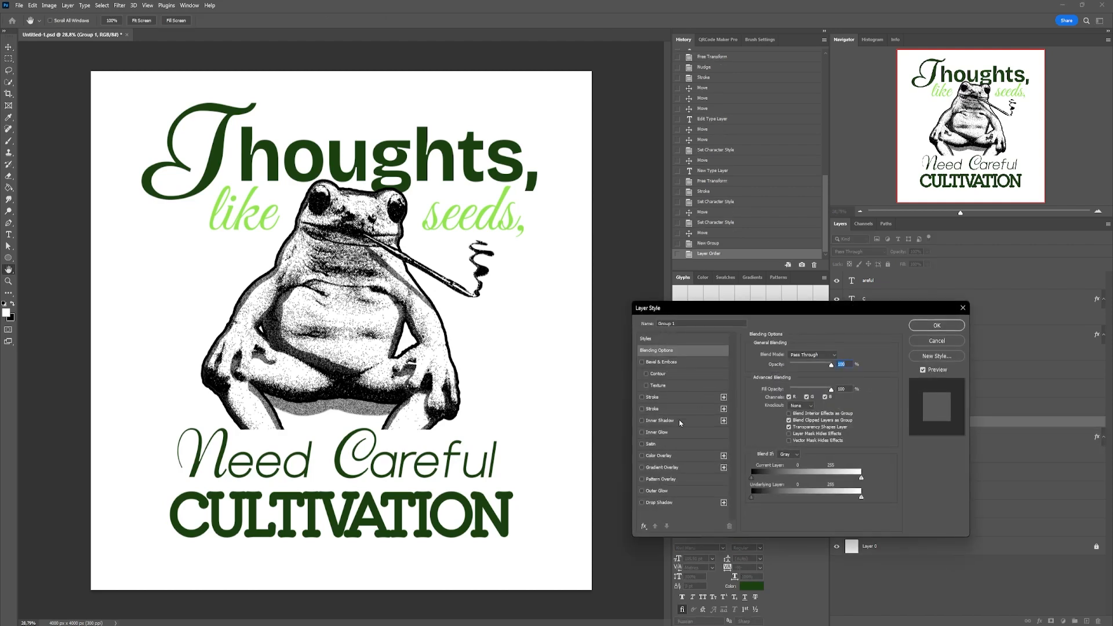
pyautogui.click(642, 398)
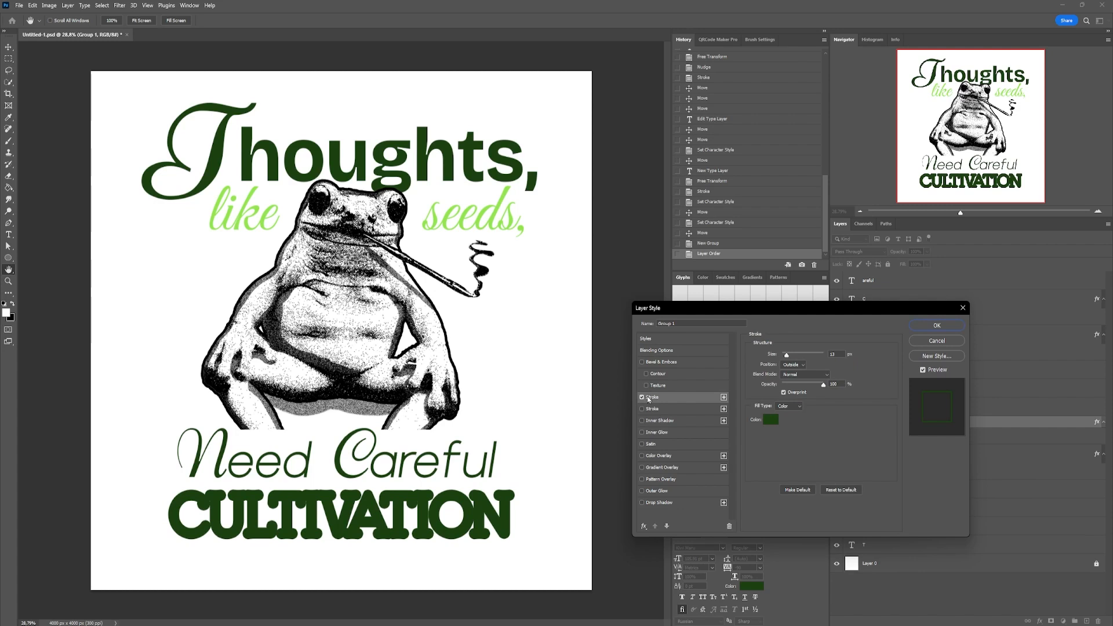
pyautogui.click(769, 418)
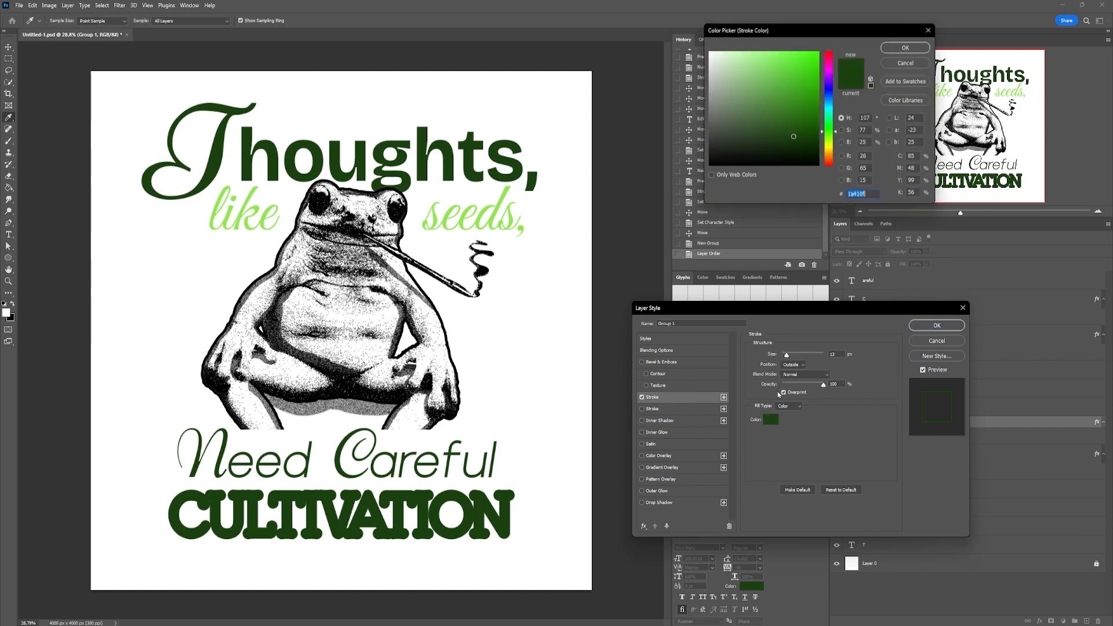
pyautogui.click(710, 53)
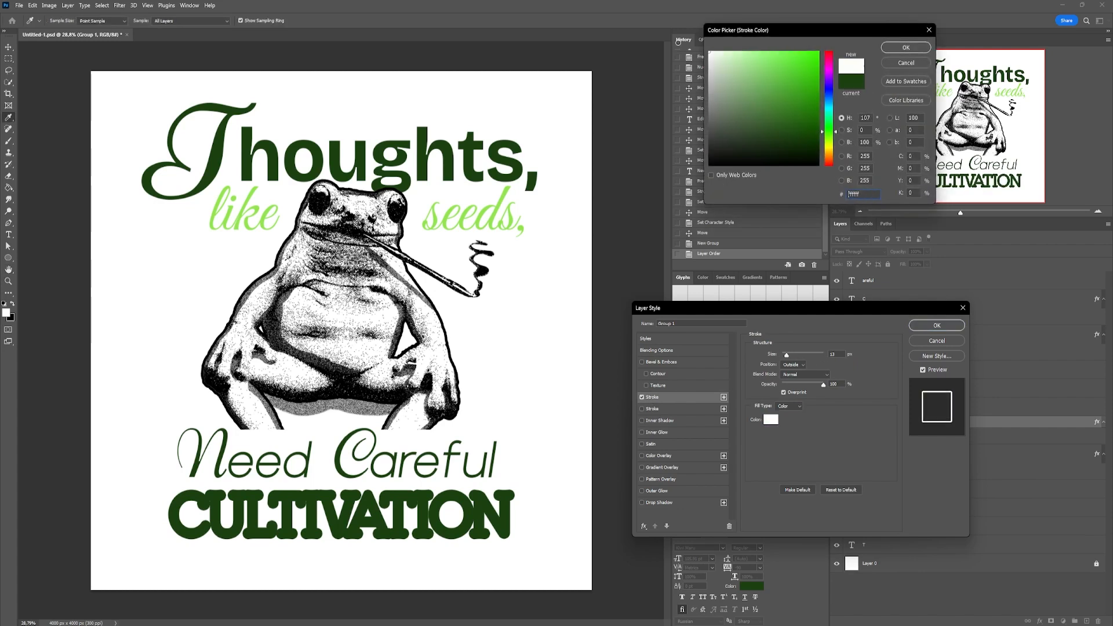
pyautogui.click(904, 48)
pyautogui.click(936, 325)
# Nest the "CULTIVATION" group in a new outer group and give that outer group a dark green #1a410f outside stroke.
pyautogui.click(1072, 620)
pyautogui.moveTo(882, 435); pyautogui.dragTo(877, 423)
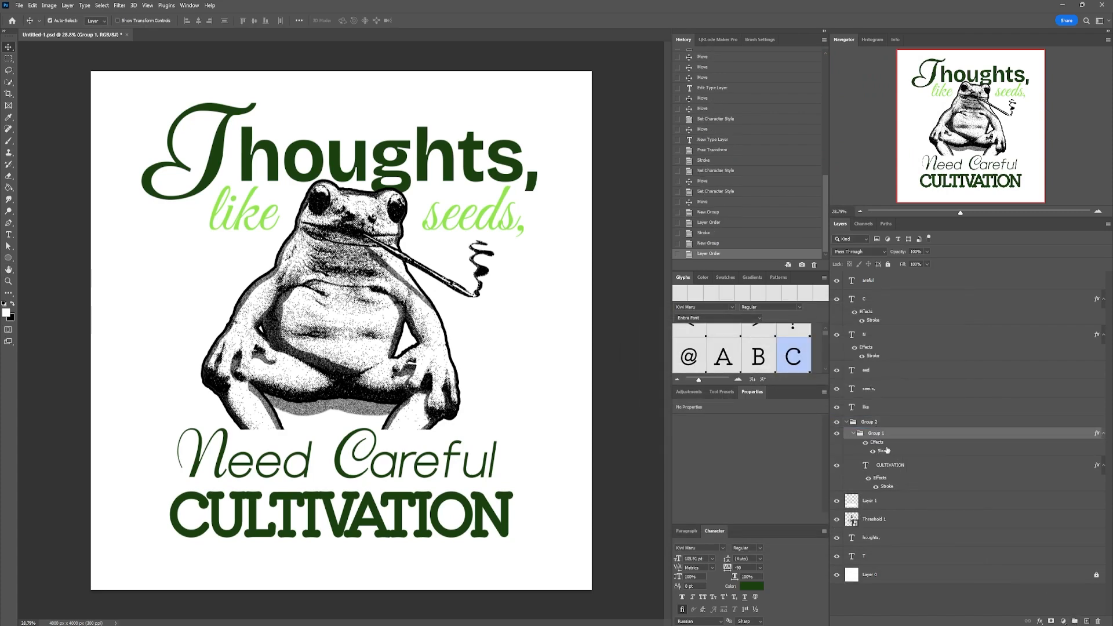
pyautogui.doubleClick(942, 423)
pyautogui.click(641, 397)
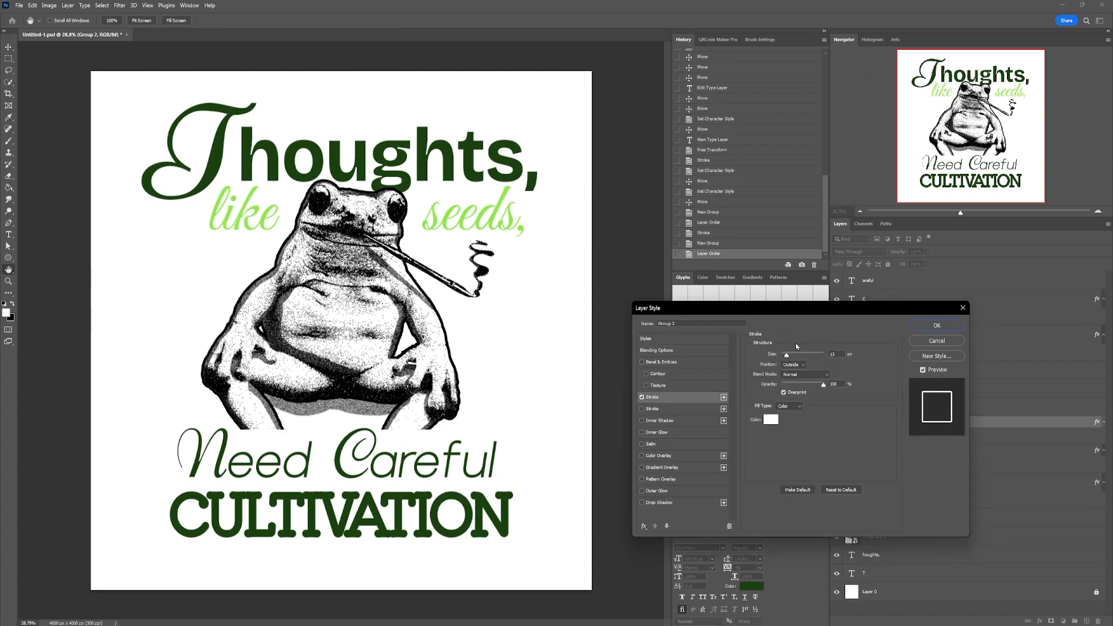
pyautogui.click(771, 421)
pyautogui.click(505, 519)
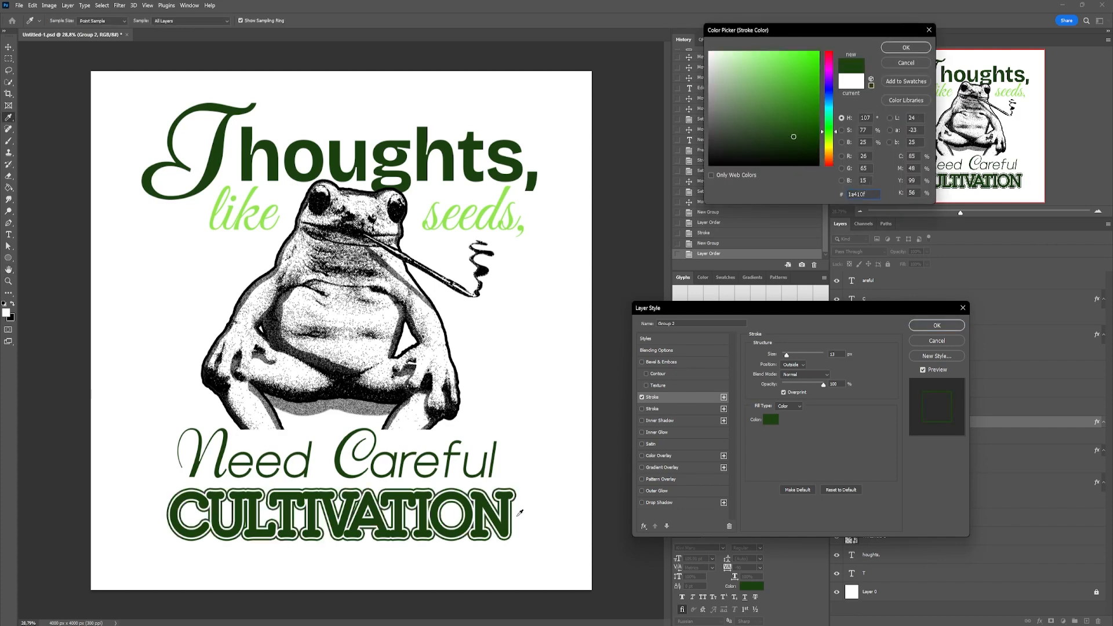
pyautogui.click(904, 47)
pyautogui.click(937, 326)
# Widen the inner group's white stroke to enlarge the gap around "CULTIVATION".
pyautogui.doubleClick(880, 453)
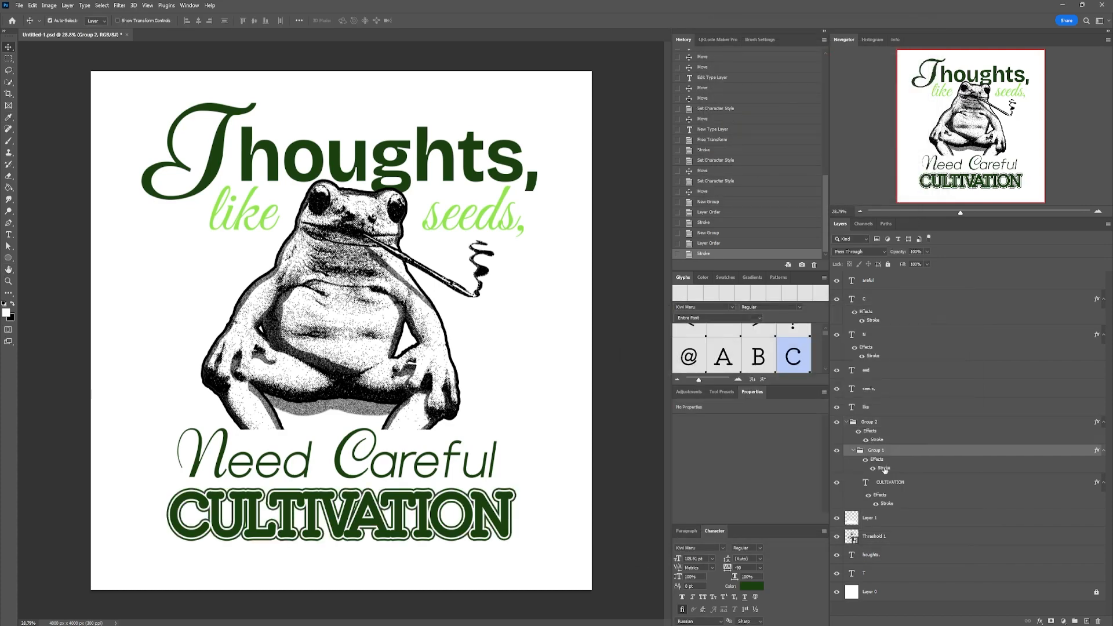
pyautogui.moveTo(790, 359); pyautogui.dragTo(789, 359)
pyautogui.click(936, 325)
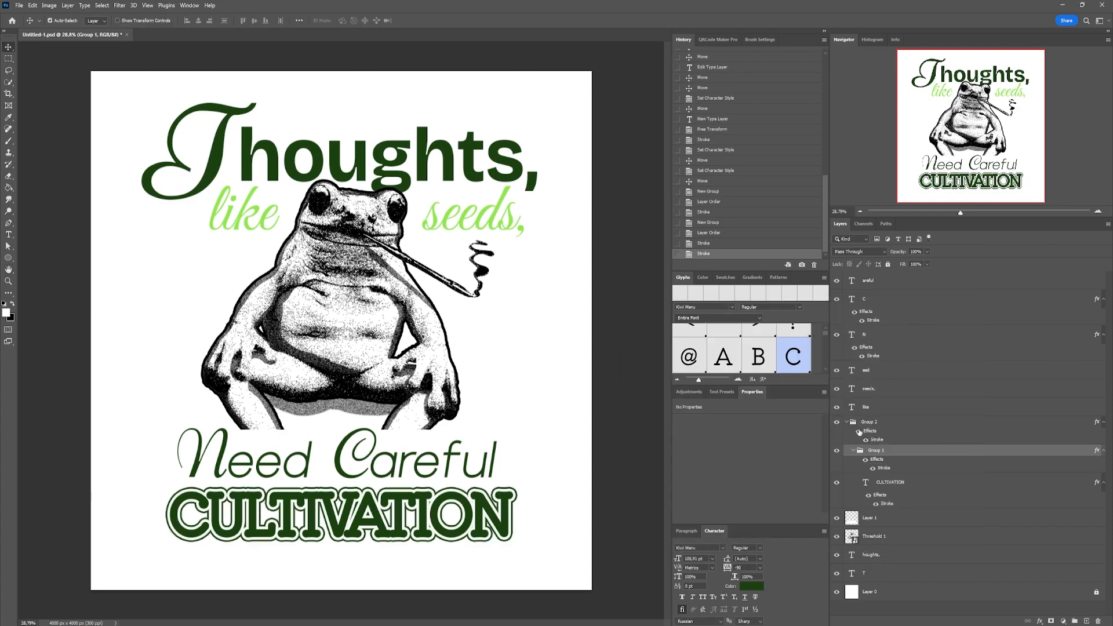
# Scale up the outer "CULTIVATION" group to match the full width of the "Thoughts," title.
pyautogui.click(881, 421)
pyautogui.hotkey('ctrl', 't')
pyautogui.moveTo(515, 513); pyautogui.dragTo(543, 515)
pyautogui.press('Return')
# Scale down all four "Need Careful" layers together and nudge them down toward "CULTIVATION".
pyautogui.click(893, 281)
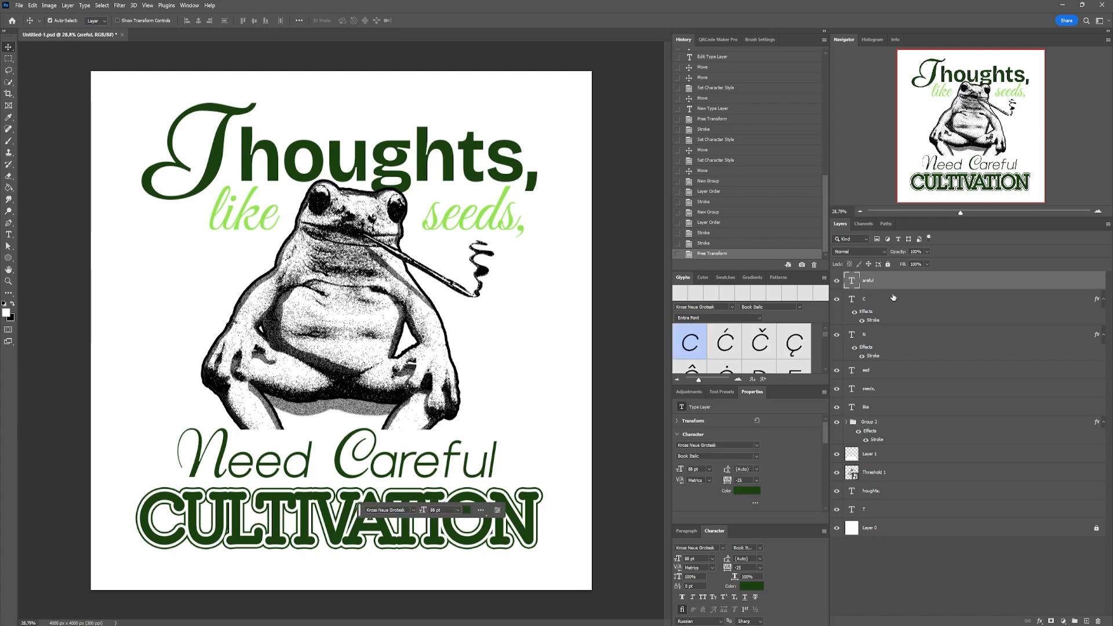
pyautogui.keyDown('ctrl'); pyautogui.click(893, 299); pyautogui.keyUp('ctrl')
pyautogui.keyDown('ctrl'); pyautogui.click(893, 335); pyautogui.keyUp('ctrl')
pyautogui.keyDown('ctrl'); pyautogui.click(894, 370); pyautogui.keyUp('ctrl')
pyautogui.hotkey('ctrl', 't')
pyautogui.moveTo(337, 428); pyautogui.dragTo(371, 450)
pyautogui.press('Return')
pyautogui.press('Down')
# Set the font size of "eed" and "areful" to 70 pt.
pyautogui.click(893, 374)
pyautogui.keyDown('ctrl'); pyautogui.click(893, 285); pyautogui.keyUp('ctrl')
pyautogui.click(682, 470)
pyautogui.press('Down')
pyautogui.press('Down')
pyautogui.press('Down')
pyautogui.press('Down')
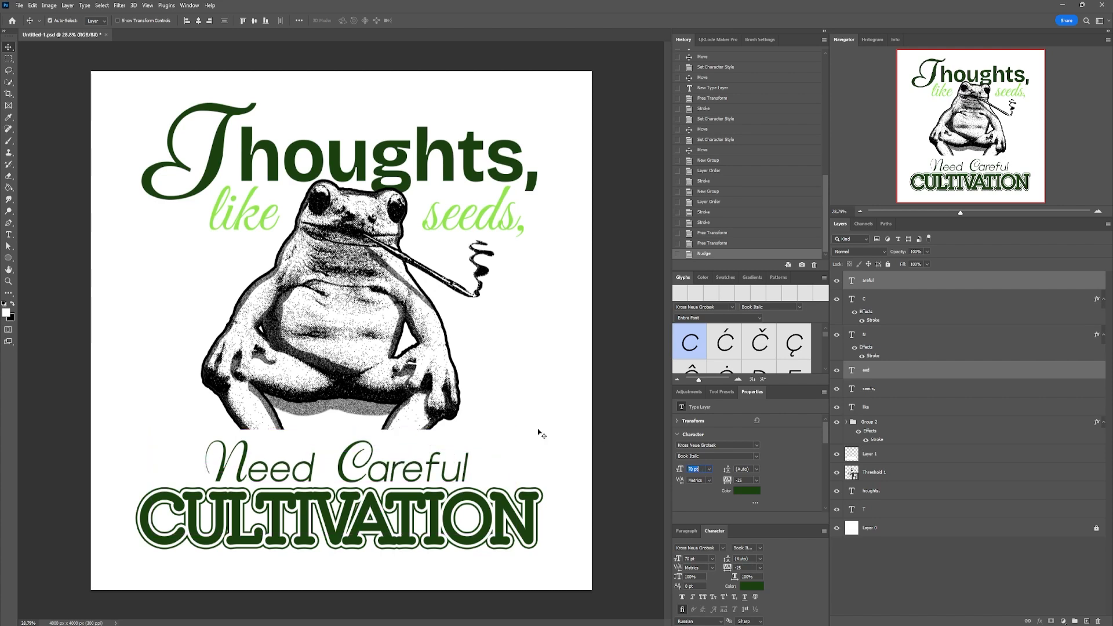
# Nudge "eed" and "areful" slightly right, away from their ornate initials.
pyautogui.click(939, 367)
pyautogui.keyDown('ctrl'); pyautogui.click(935, 282); pyautogui.keyUp('ctrl')
pyautogui.press('Right')
pyautogui.press('Right')
pyautogui.press('Right')
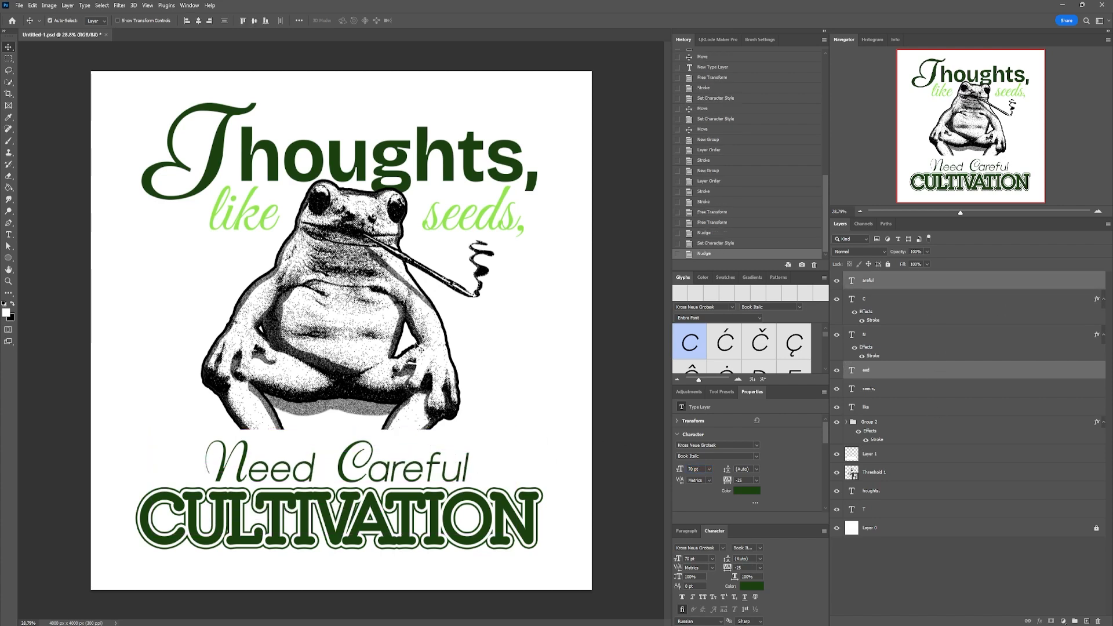
# Transform the complete "Need Careful" line to refine its size and center it above "CULTIVATION".
pyautogui.keyDown('shift'); pyautogui.click(880, 358); pyautogui.keyUp('shift')
pyautogui.hotkey('ctrl', 't')
pyautogui.moveTo(372, 467)
pyautogui.mouseDown()
pyautogui.moveTo(382, 468)
pyautogui.moveTo(365, 350)
pyautogui.moveTo(375, 446)
pyautogui.mouseUp()
pyautogui.press('Return')
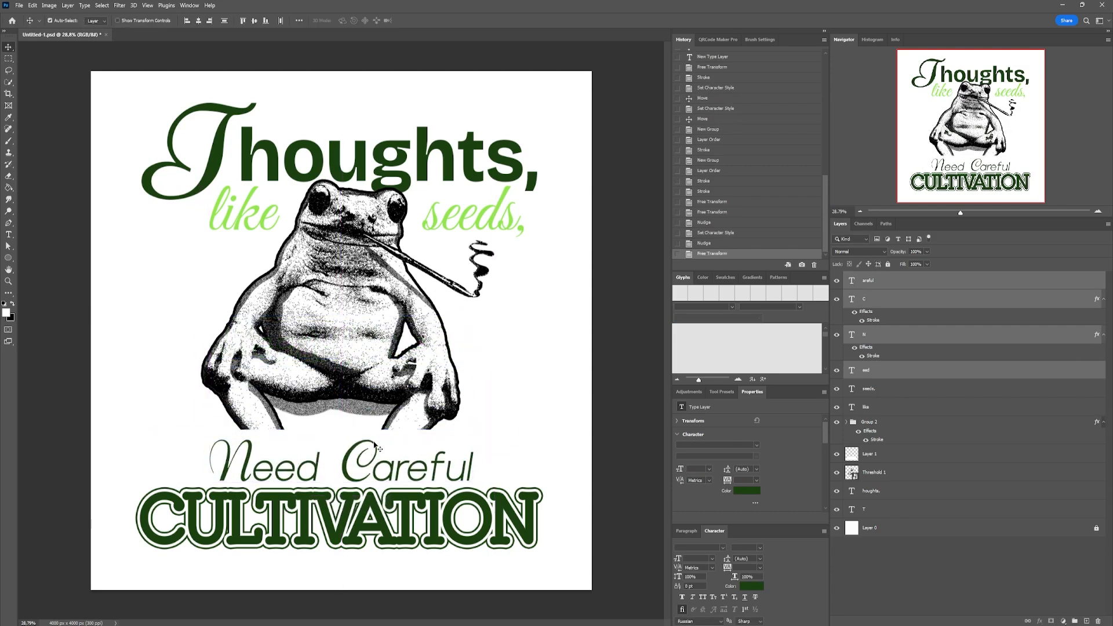
pyautogui.click(417, 440)
# Hide the white rectangle layer and move the "like" and "seeds," layers to the top of the layer stack.
pyautogui.click(837, 454)
pyautogui.click(513, 517)
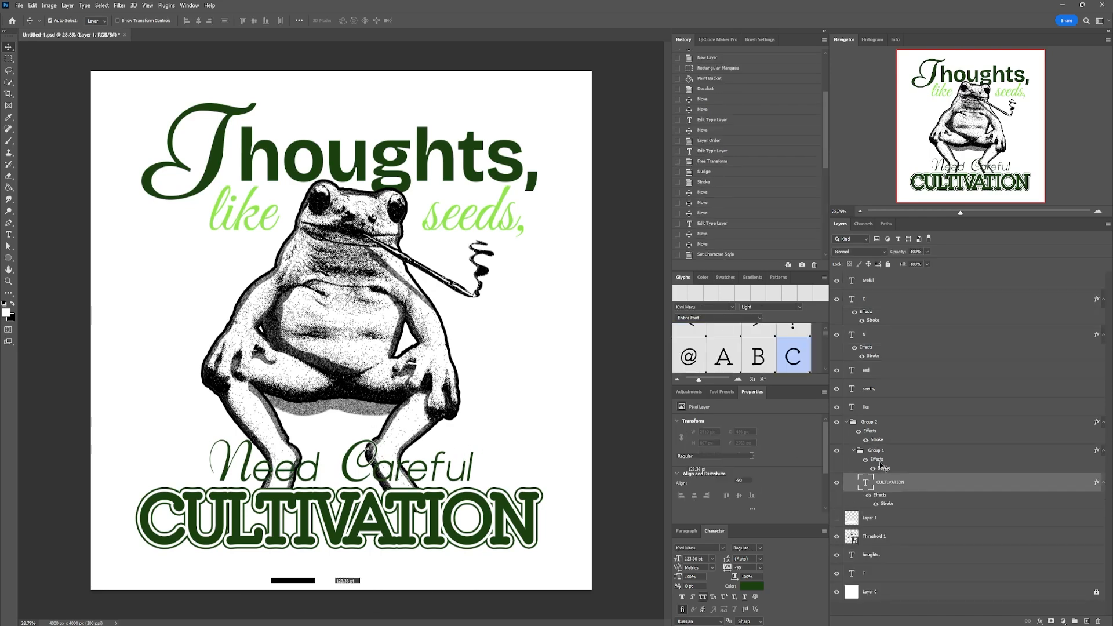
pyautogui.click(909, 423)
pyautogui.click(880, 374)
pyautogui.click(882, 406)
pyautogui.keyDown('shift'); pyautogui.click(885, 388); pyautogui.keyUp('shift')
pyautogui.moveTo(885, 387); pyautogui.dragTo(893, 277)
# Move "Need Careful" and "CULTIVATION" up over the frog's legs, show the white rectangle again and shift it straight down.
pyautogui.click(898, 319)
pyautogui.keyDown('shift'); pyautogui.click(892, 423); pyautogui.keyUp('shift')
pyautogui.hotkey('ctrl', 't')
pyautogui.moveTo(480, 501); pyautogui.dragTo(480, 449)
pyautogui.press('Return')
pyautogui.click(836, 518)
pyautogui.moveTo(394, 519); pyautogui.dragTo(397, 525)
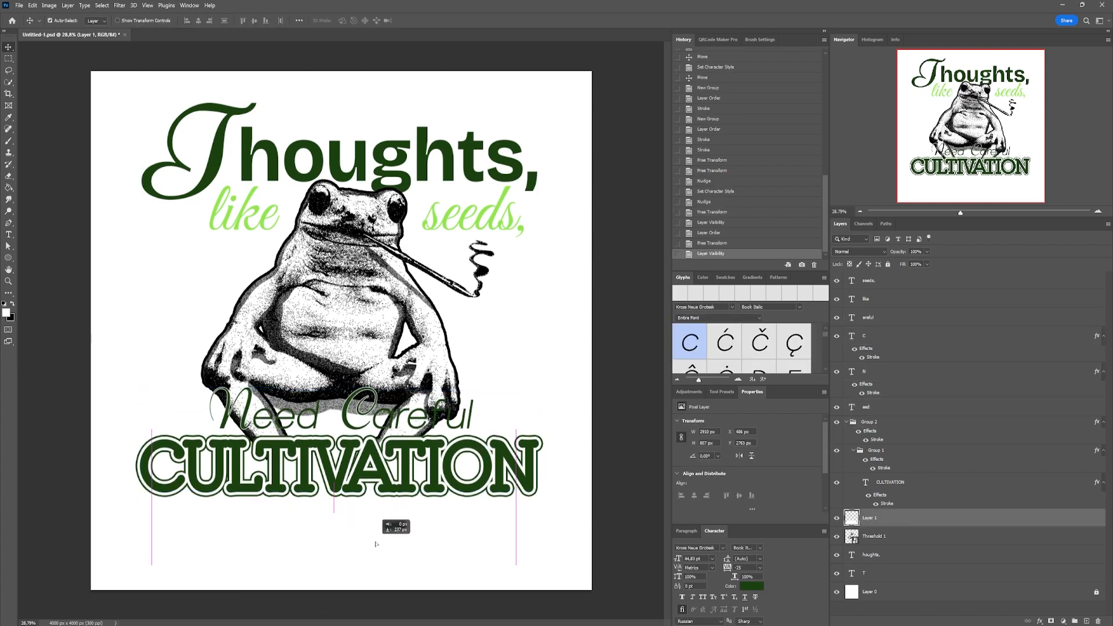
# Select every layer and move the whole composition down to center it vertically on the canvas.
pyautogui.hotkey('ctrl', 'alt', 'a')
pyautogui.moveTo(555, 151); pyautogui.dragTo(556, 169)
pyautogui.click(608, 250)
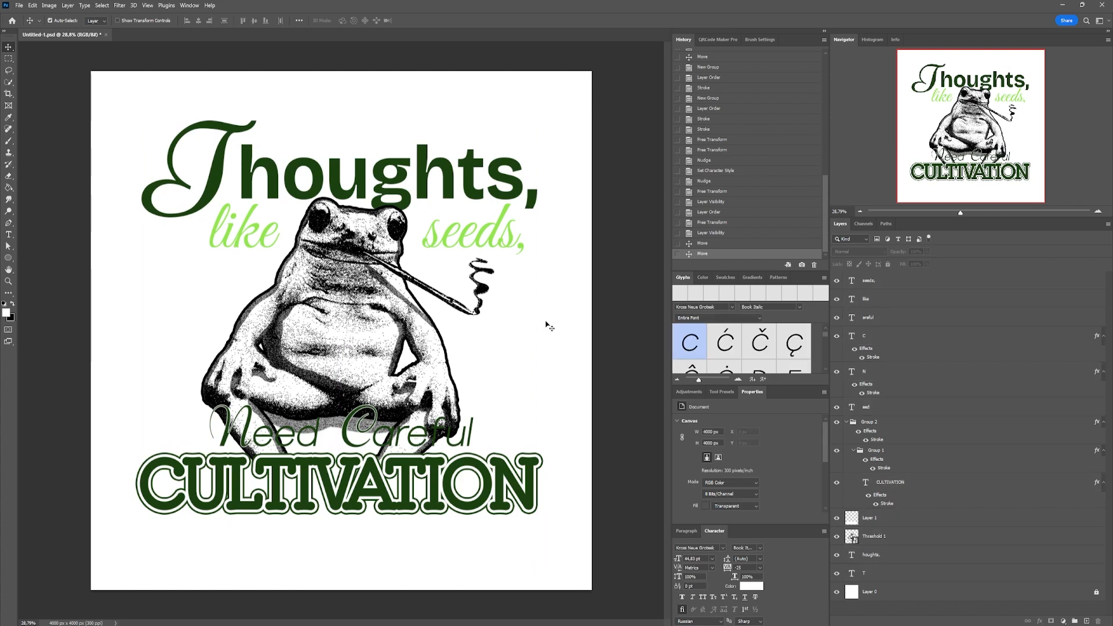
pyautogui.click(459, 248)
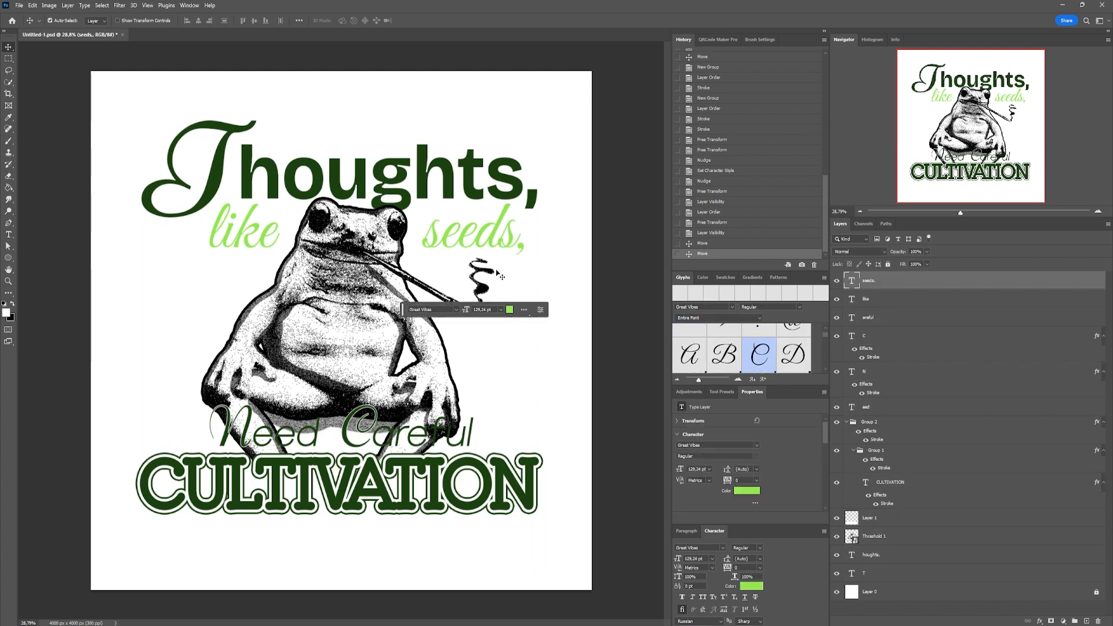
# Arrange all text layers above the frog and rectangle layers and convert them into one smart object.
pyautogui.moveTo(882, 538); pyautogui.dragTo(882, 583)
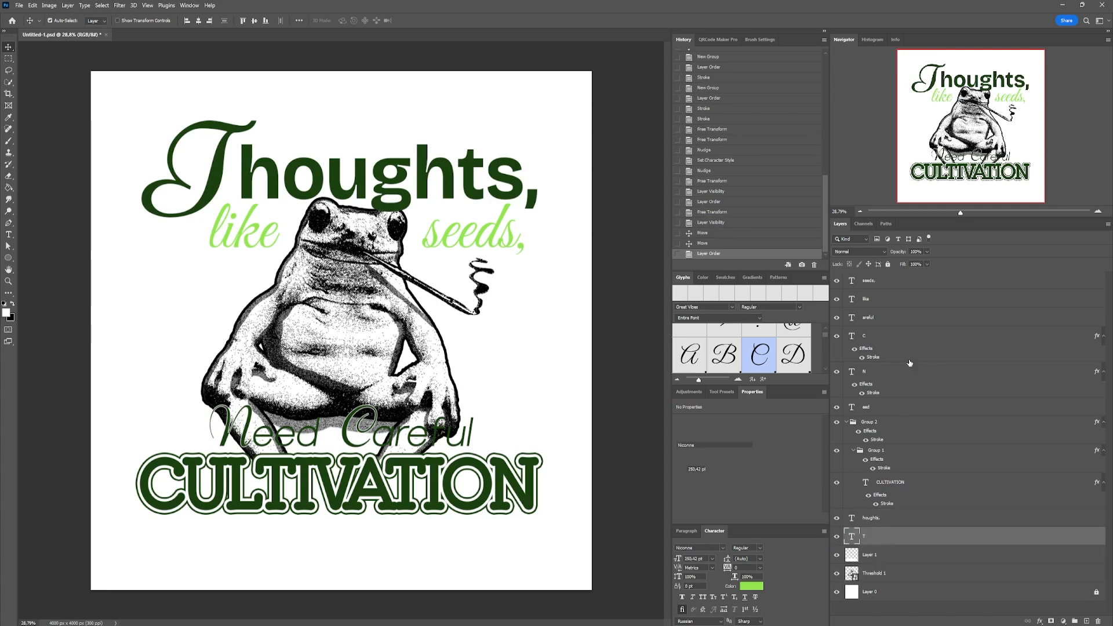
pyautogui.keyDown('shift'); pyautogui.click(887, 286); pyautogui.keyUp('shift')
pyautogui.rightClick(890, 285)
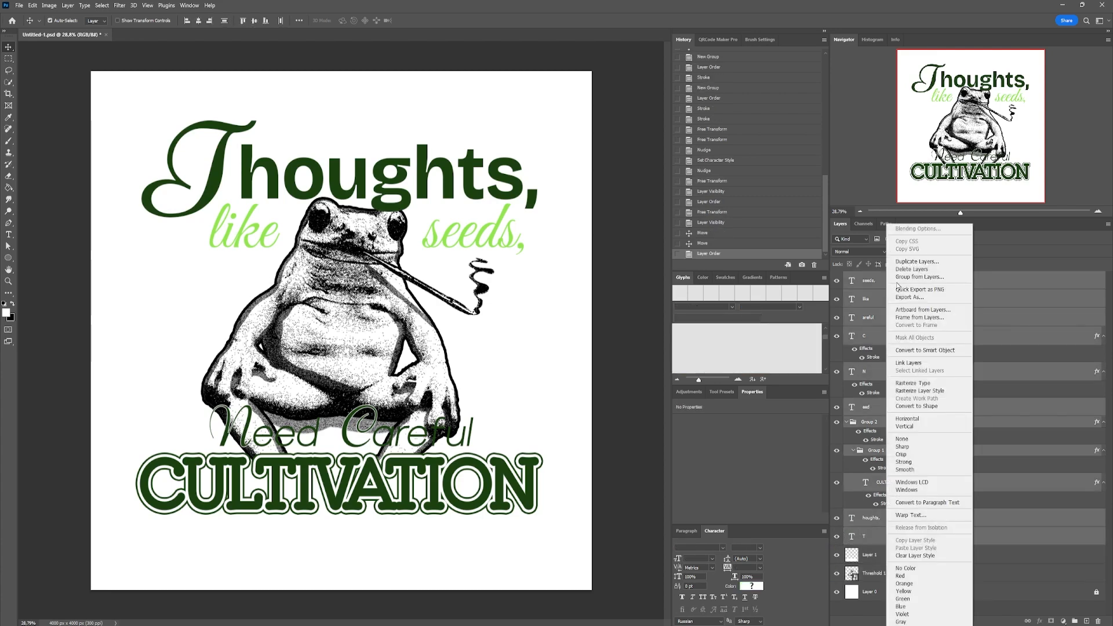
pyautogui.click(924, 351)
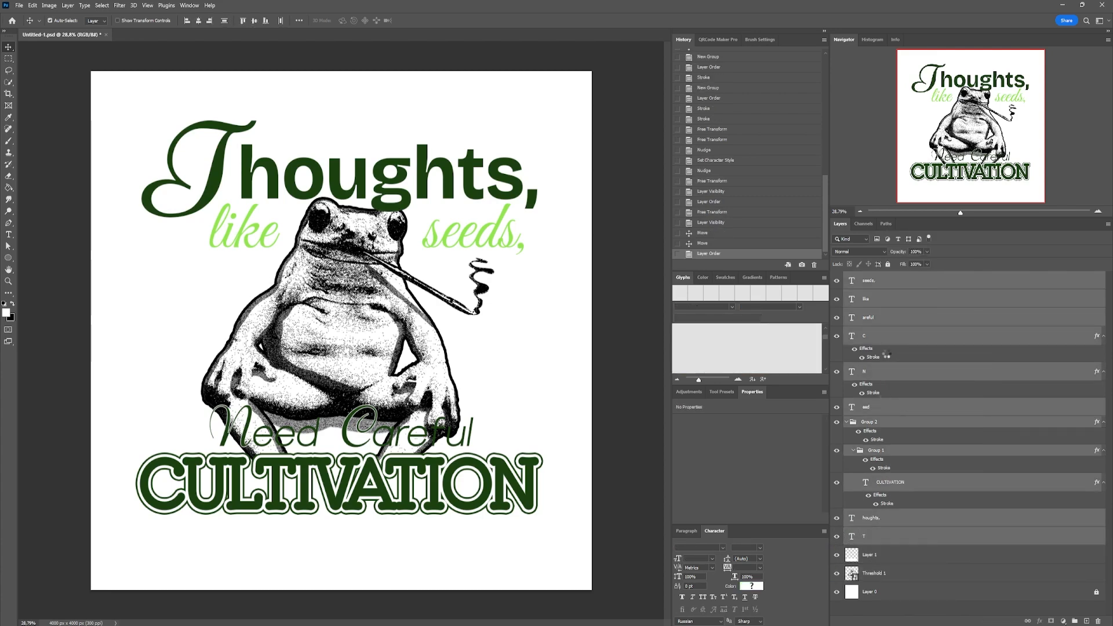
pyautogui.click(836, 283)
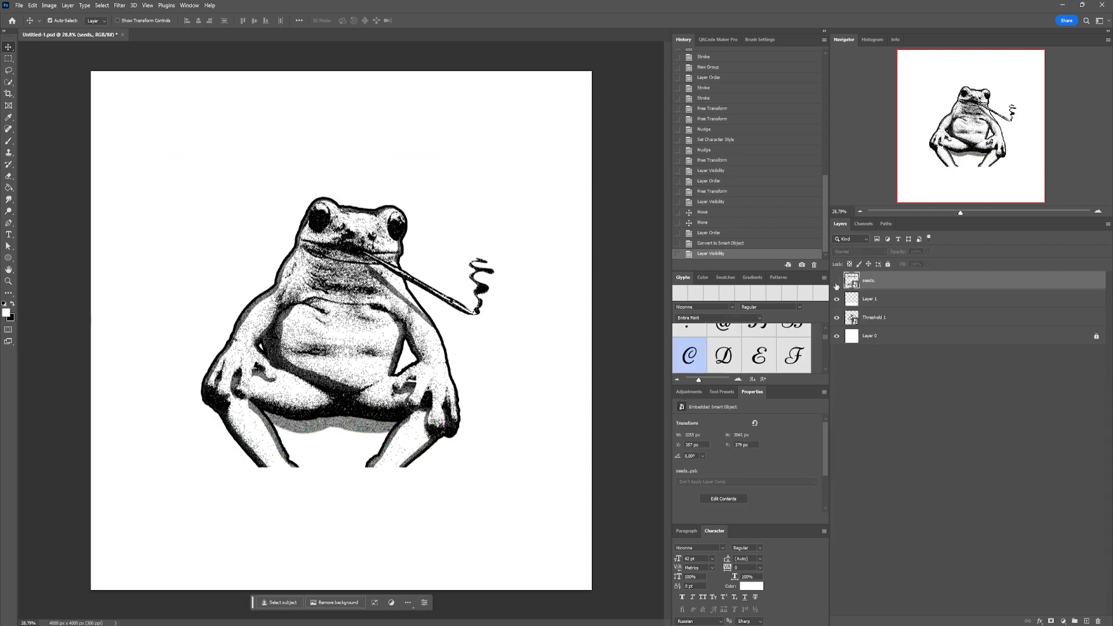
pyautogui.click(836, 283)
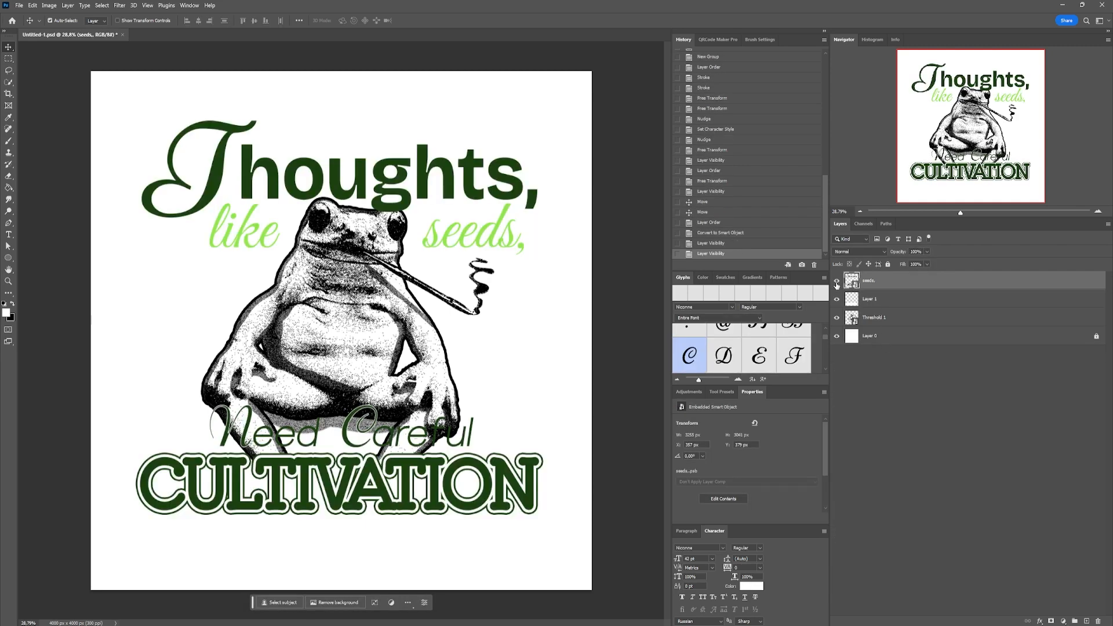
# Recolor "like" and "seeds," inside the smart object to the dark green of the other lettering, then save and close its contents.
pyautogui.doubleClick(884, 284)
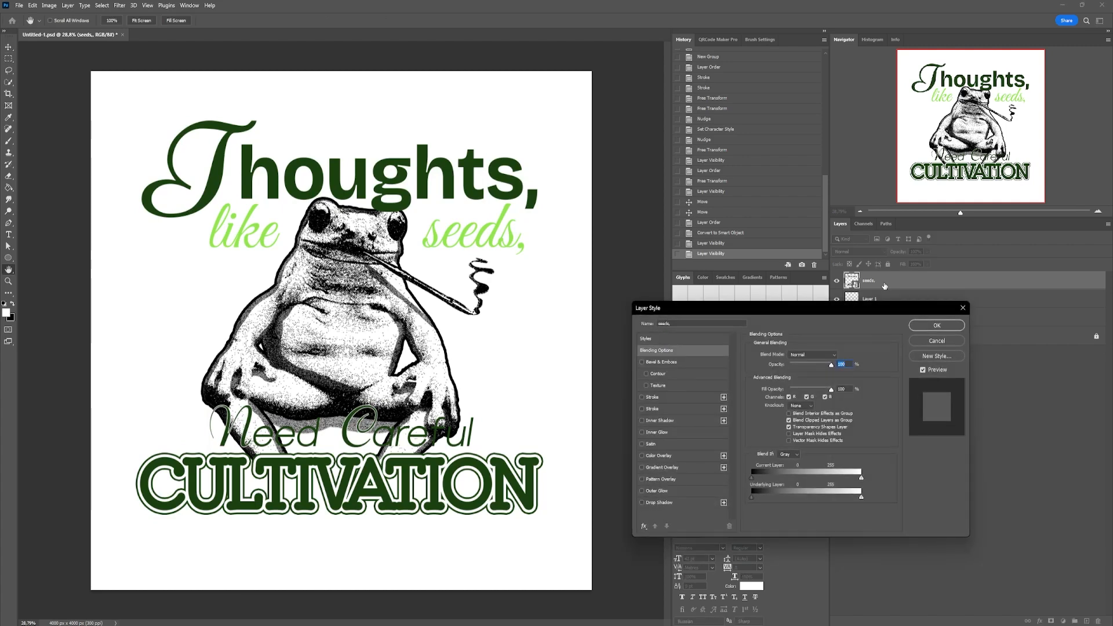
pyautogui.click(963, 309)
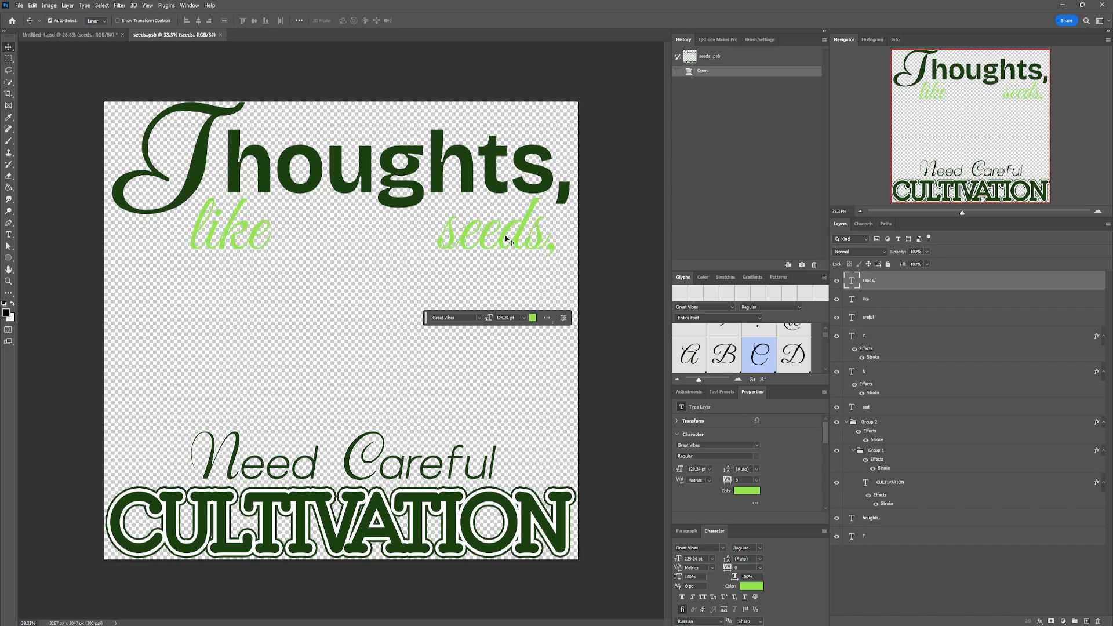
pyautogui.keyDown('shift'); pyautogui.click(871, 301); pyautogui.keyUp('shift')
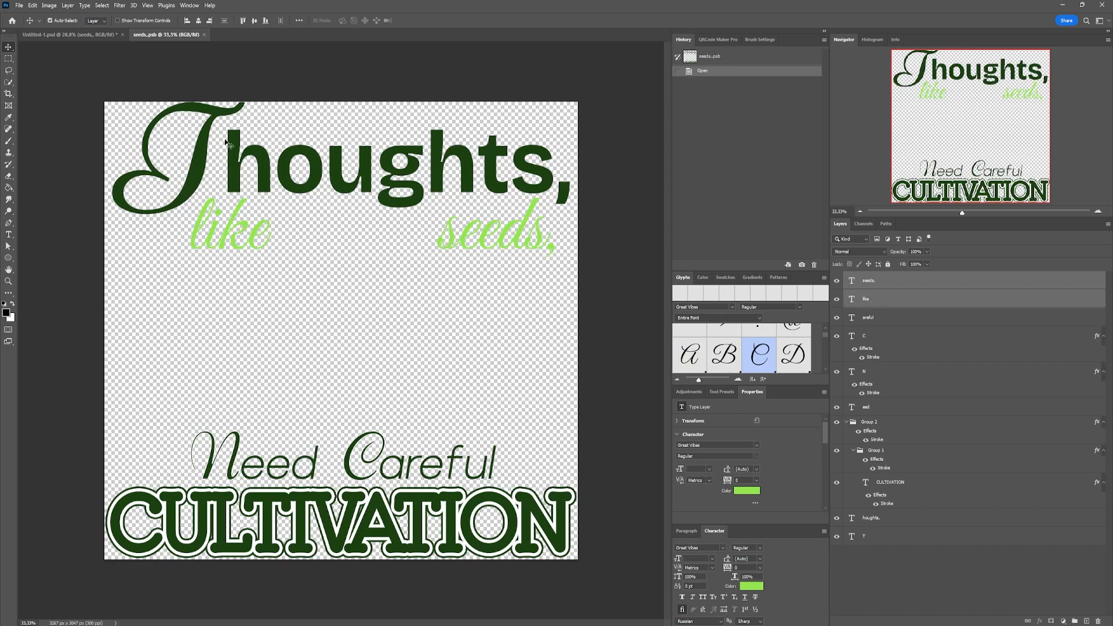
pyautogui.click(746, 491)
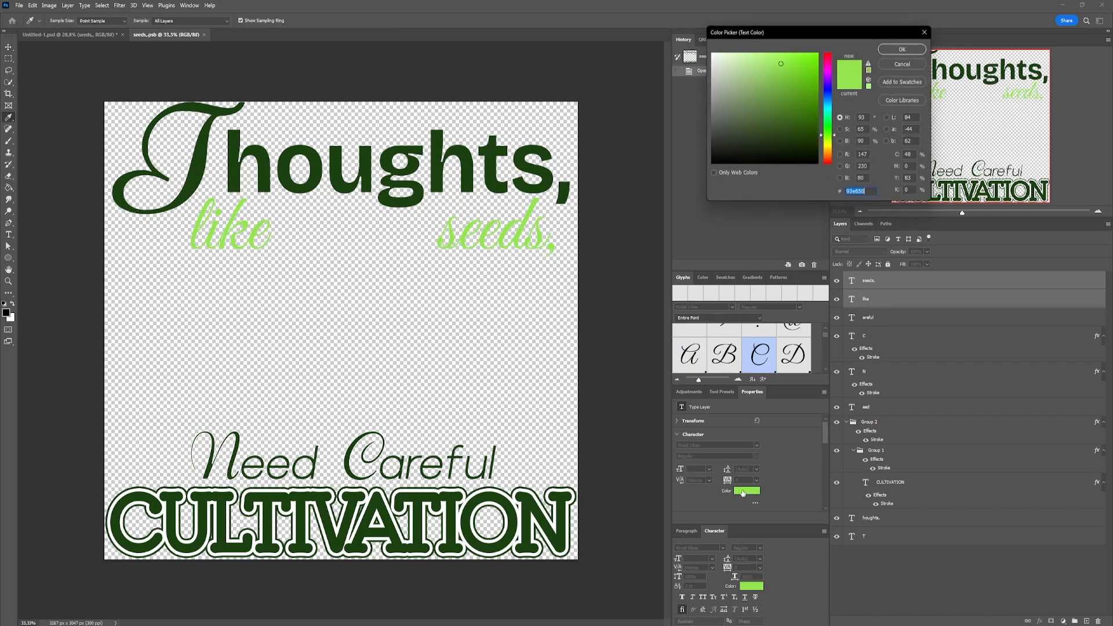
pyautogui.click(884, 49)
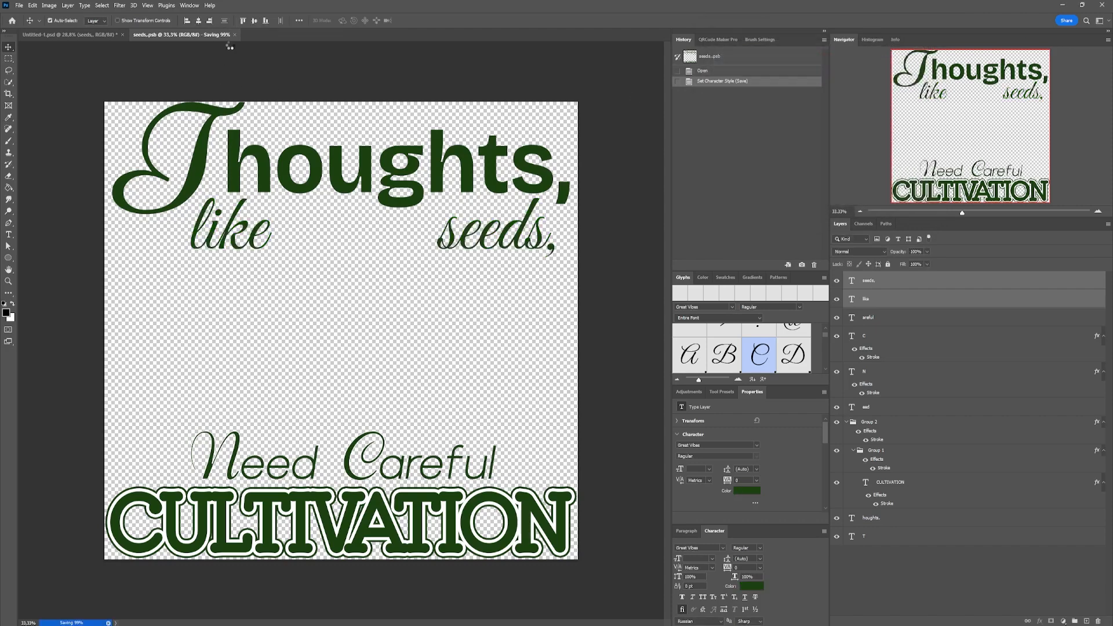
pyautogui.click(205, 35)
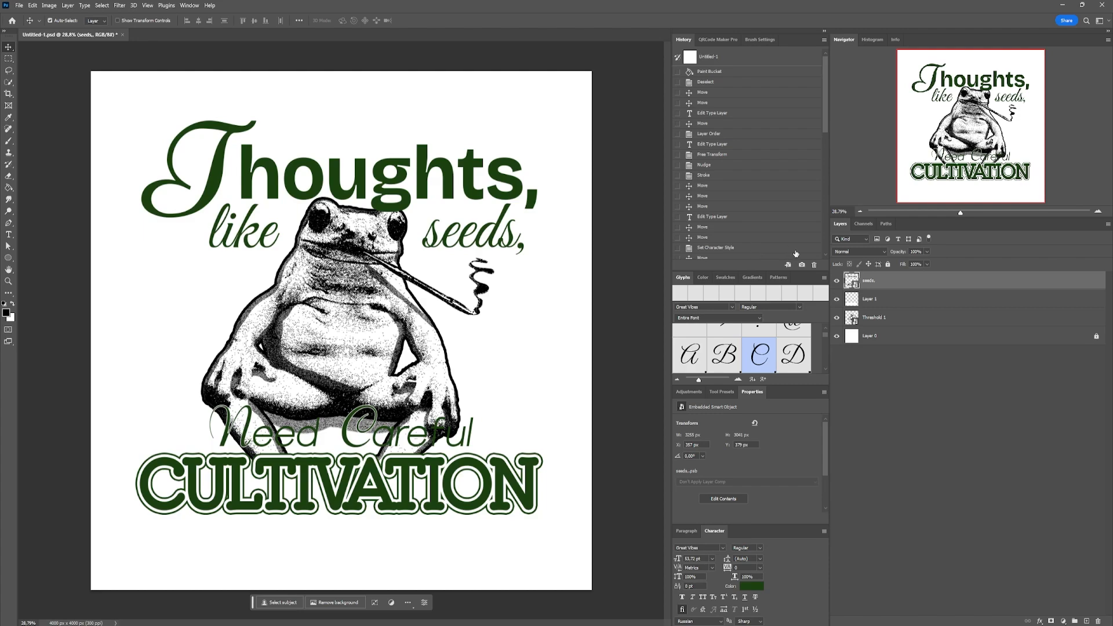
# Open the Filter Gallery on the lettering smart object and place Torn Edges above Halftone Pattern in the effect stack.
pyautogui.click(121, 6)
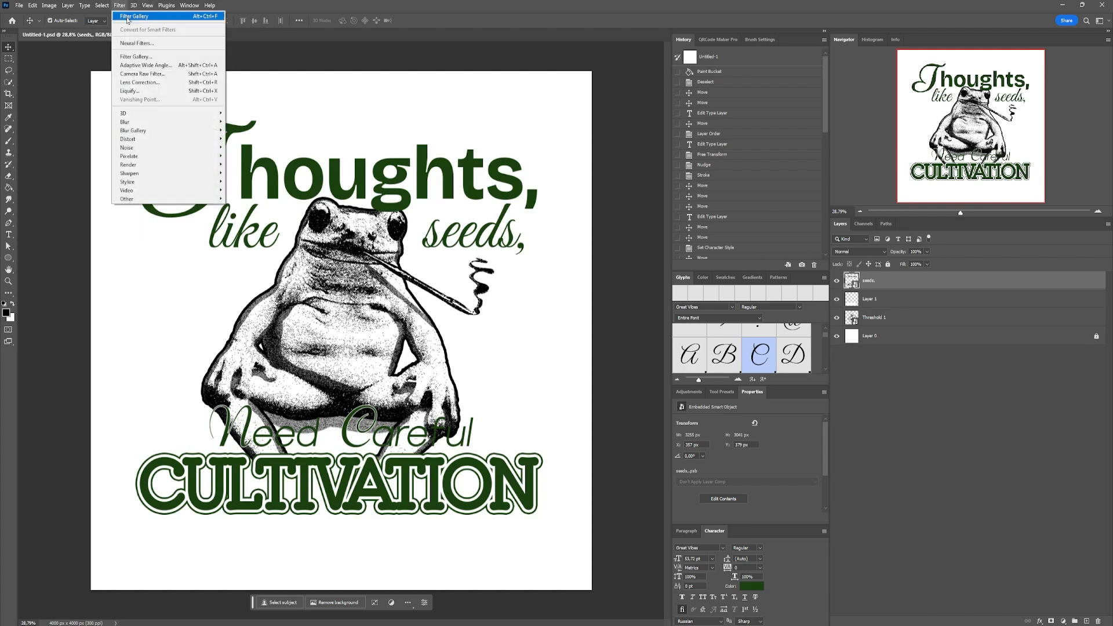
pyautogui.click(129, 17)
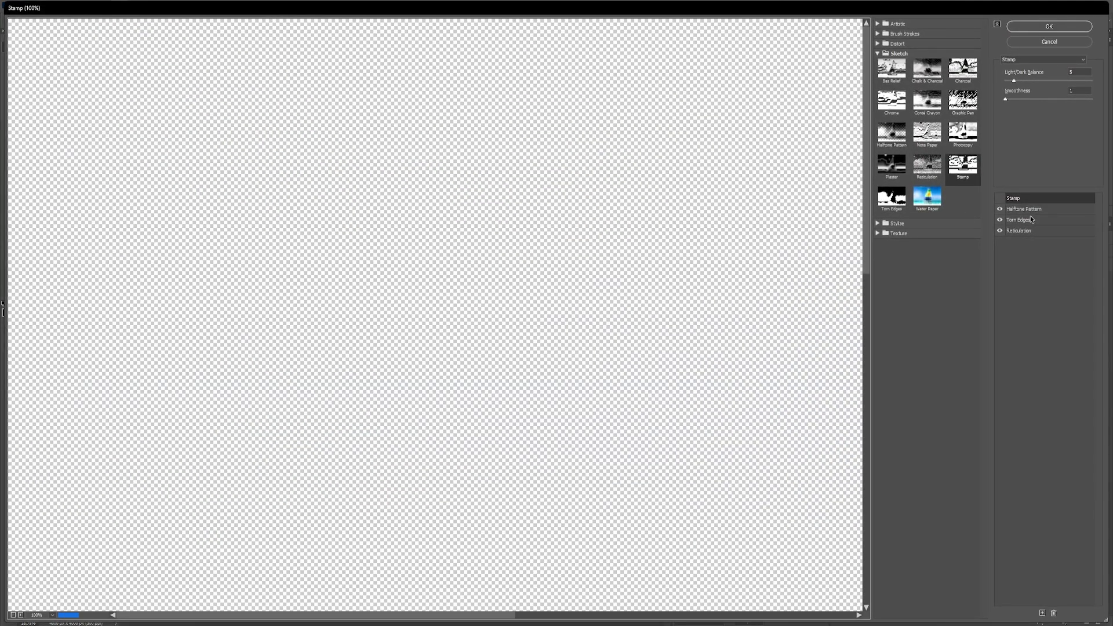
pyautogui.hotkey('ctrl', '-')
pyautogui.hotkey('ctrl', '-')
pyautogui.hotkey('ctrl', '-')
pyautogui.click(1000, 198)
pyautogui.click(999, 221)
pyautogui.moveTo(999, 219); pyautogui.dragTo(997, 222)
# Set the Torn Edges contrast to 4, raise Stamp's light/dark balance and turn off Reticulation.
pyautogui.moveTo(1092, 119); pyautogui.dragTo(1013, 123)
pyautogui.click(1007, 198)
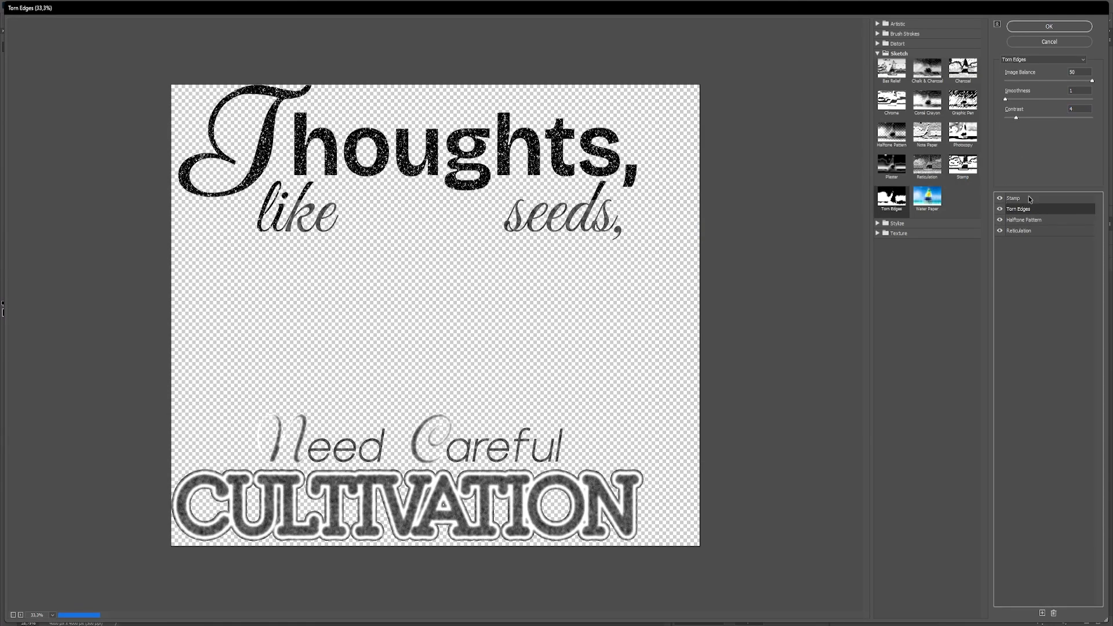
pyautogui.click(1000, 231)
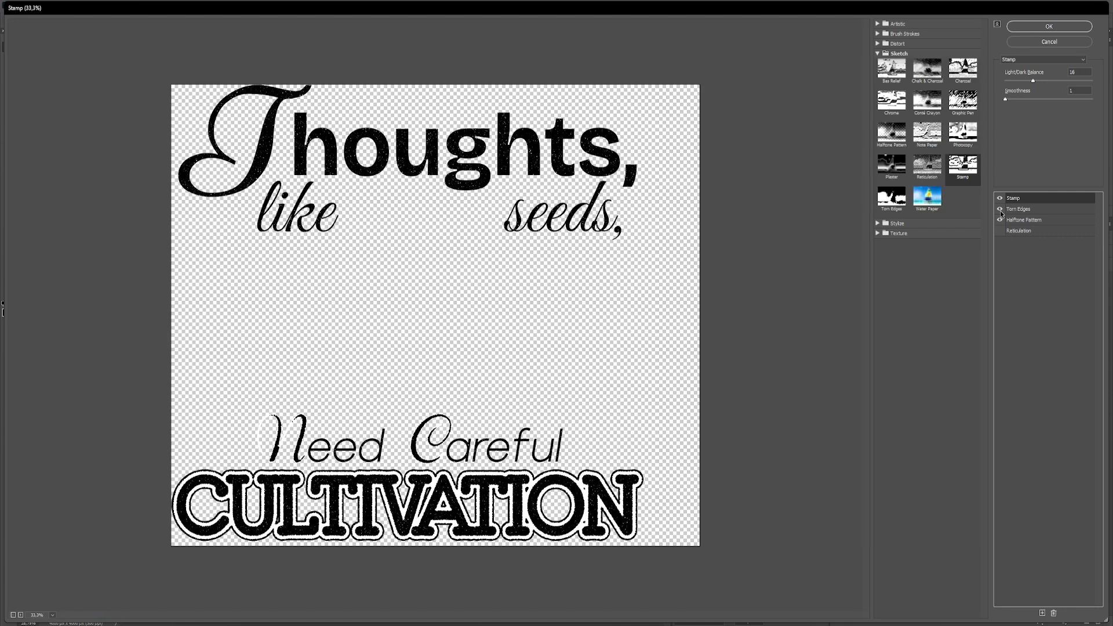
# Set Halftone Pattern to size 2 and contrast 19 with the Dot type and apply the filter stack.
pyautogui.click(1020, 221)
pyautogui.moveTo(1025, 83); pyautogui.dragTo(1053, 96)
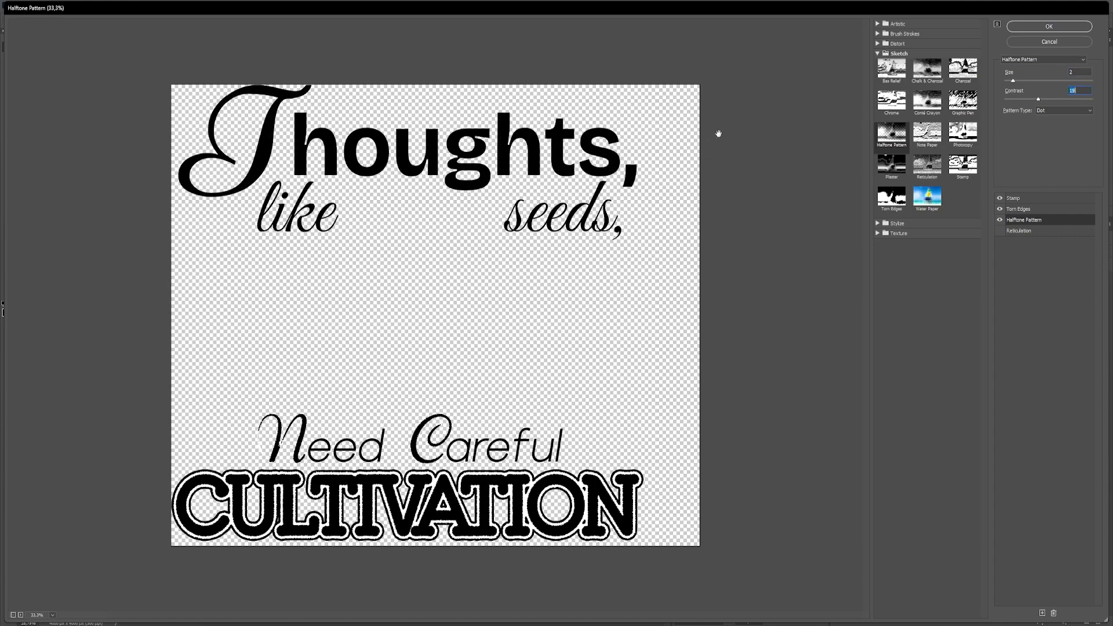
pyautogui.click(1040, 27)
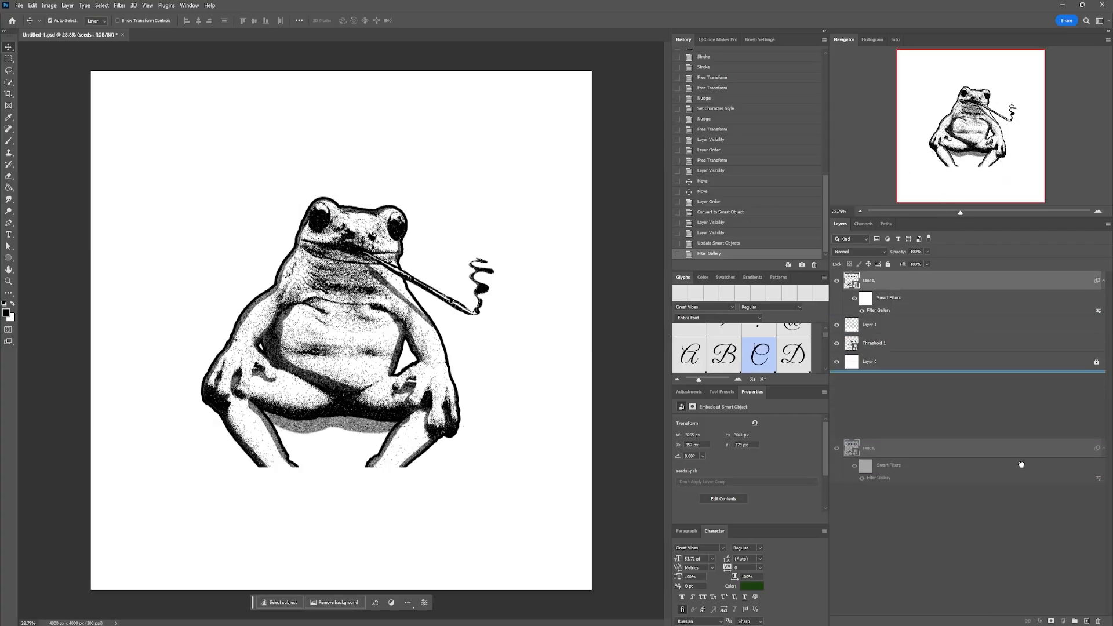
# Duplicate the filtered lettering layer and mask the original to show only "Need Careful" and "CULTIVATION", leaving it hidden.
pyautogui.hotkey('ctrl', 'j')
pyautogui.click(868, 326)
pyautogui.press('m')
pyautogui.moveTo(559, 524); pyautogui.dragTo(119, 399)
pyautogui.click(1051, 620)
pyautogui.click(836, 281)
pyautogui.click(836, 280)
pyautogui.click(837, 325)
pyautogui.click(874, 280)
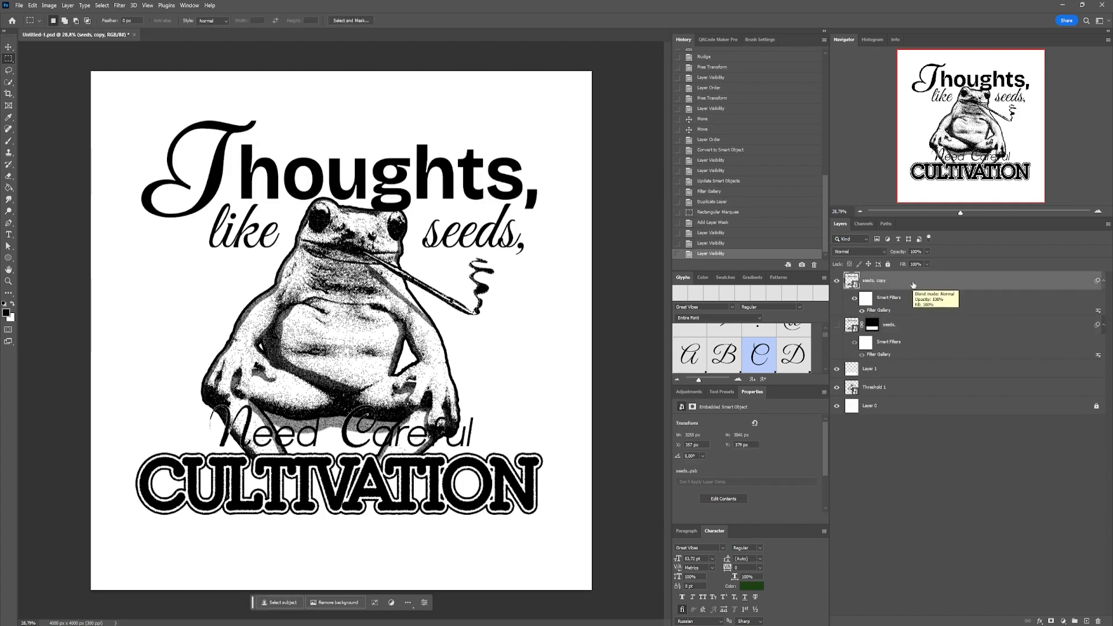
# Mask the copied lettering layer to show only "like" and "seeds," and paint out the stray remnant above "seeds,".
pyautogui.press('l')
pyautogui.moveTo(400, 260)
pyautogui.mouseDown()
pyautogui.moveTo(510, 204)
pyautogui.moveTo(243, 201)
pyautogui.moveTo(279, 287)
pyautogui.mouseUp()
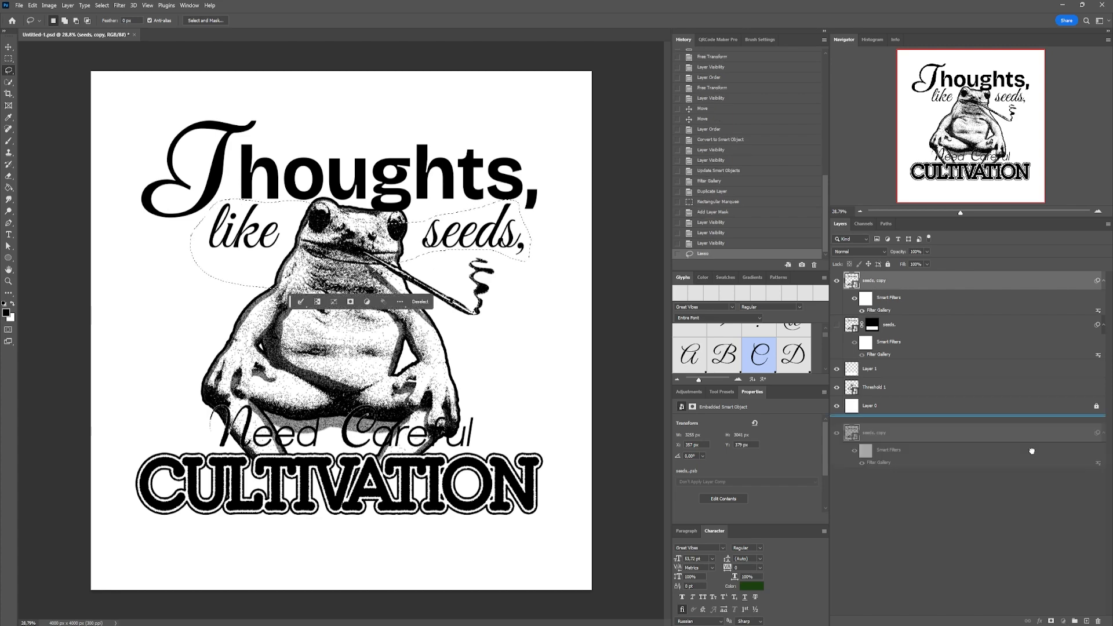
pyautogui.click(1051, 621)
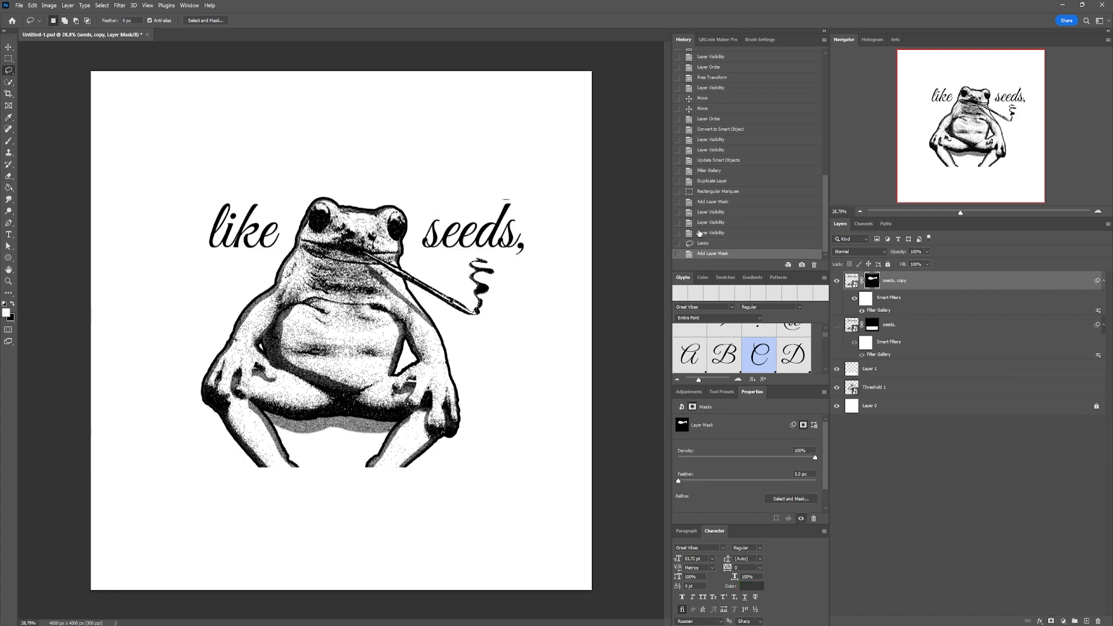
pyautogui.press('b')
pyautogui.press('x')
pyautogui.moveTo(503, 196); pyautogui.dragTo(536, 196)
# Duplicate the lettering layer again, replace its mask with one around "Thoughts," and show the bottom lettering layer again.
pyautogui.moveTo(928, 280); pyautogui.dragTo(1086, 621)
pyautogui.moveTo(872, 281); pyautogui.dragTo(1097, 621)
pyautogui.press('l')
pyautogui.moveTo(339, 105)
pyautogui.mouseDown()
pyautogui.moveTo(194, 104)
pyautogui.moveTo(311, 203)
pyautogui.moveTo(525, 139)
pyautogui.mouseUp()
pyautogui.click(1050, 621)
pyautogui.click(837, 368)
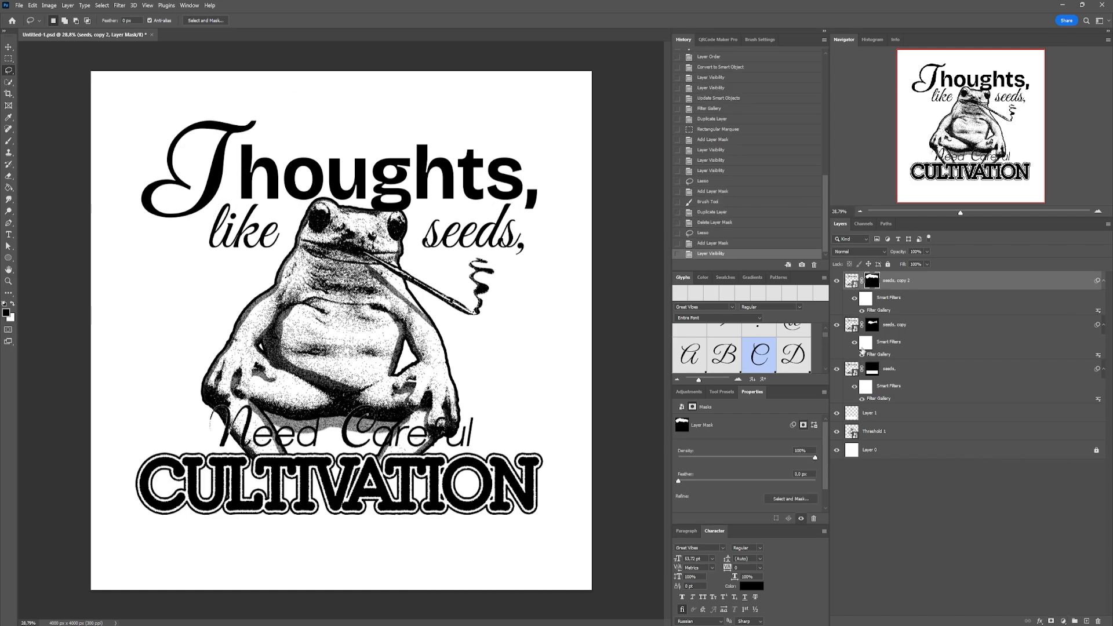
# Reopen the Filter Gallery effect of the "like" and "seeds," layer and move Torn Edges below Halftone Pattern while testing Reticulation.
pyautogui.doubleClick(878, 354)
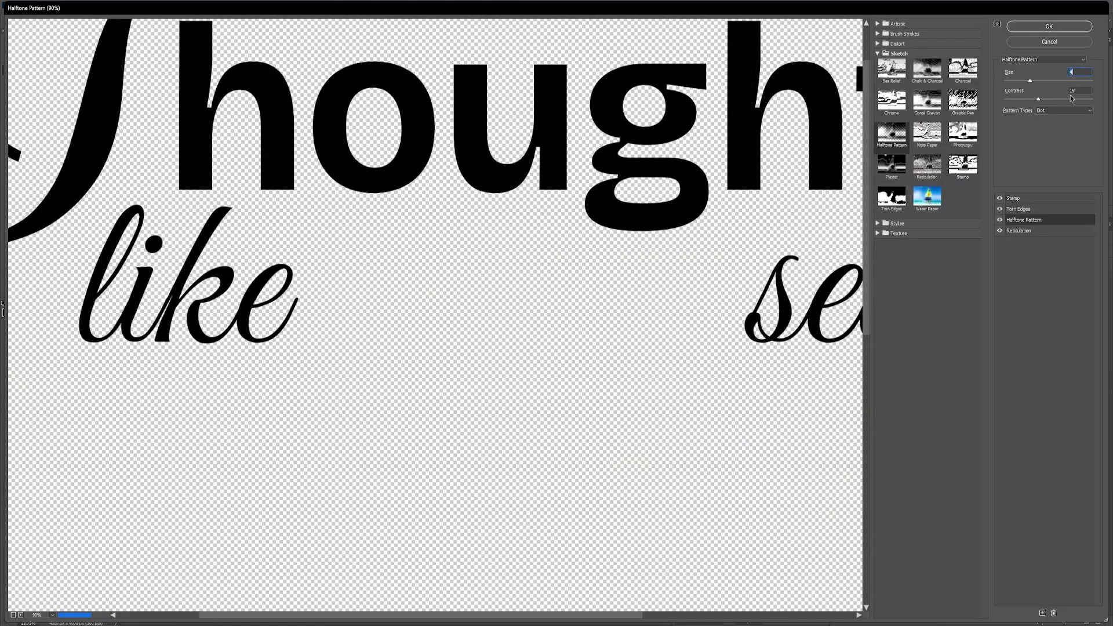
pyautogui.click(1000, 230)
pyautogui.click(1018, 208)
pyautogui.click(1023, 219)
pyautogui.click(1013, 198)
pyautogui.click(1000, 198)
pyautogui.moveTo(1014, 209); pyautogui.dragTo(1013, 222)
pyautogui.click(999, 231)
pyautogui.moveTo(579, 290); pyautogui.dragTo(491, 275)
# Turn off Torn Edges, raise the Halftone Pattern contrast to 50 and adjust Stamp and Reticulation for a dotted texture.
pyautogui.click(999, 198)
pyautogui.click(999, 219)
pyautogui.click(1014, 209)
pyautogui.moveTo(1013, 81); pyautogui.dragTo(1017, 84)
pyautogui.click(1015, 199)
pyautogui.click(1018, 231)
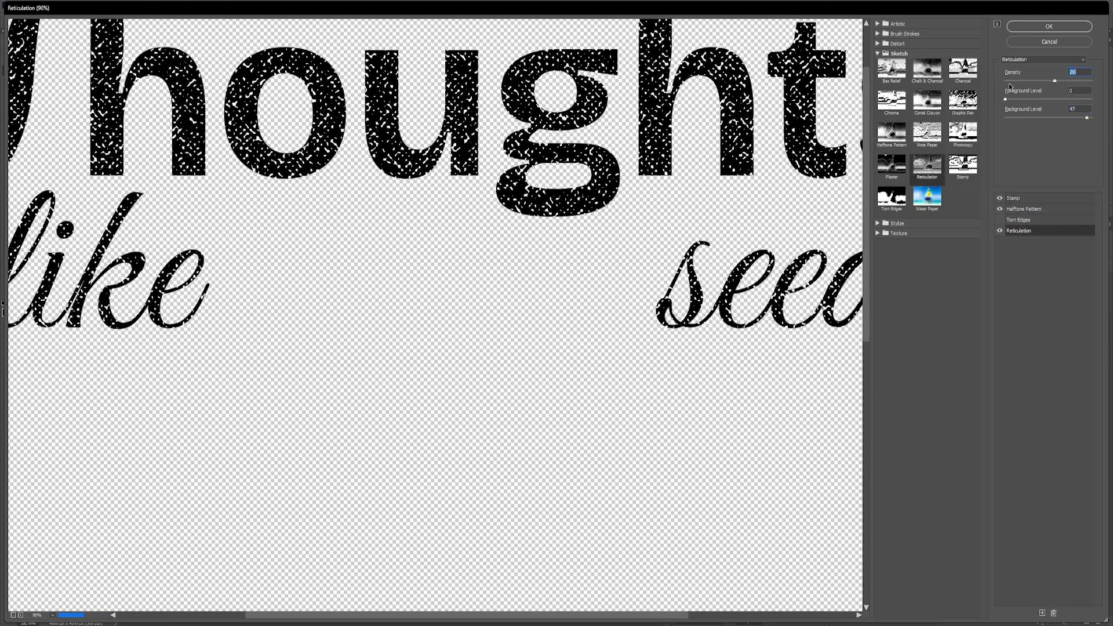
pyautogui.click(1019, 220)
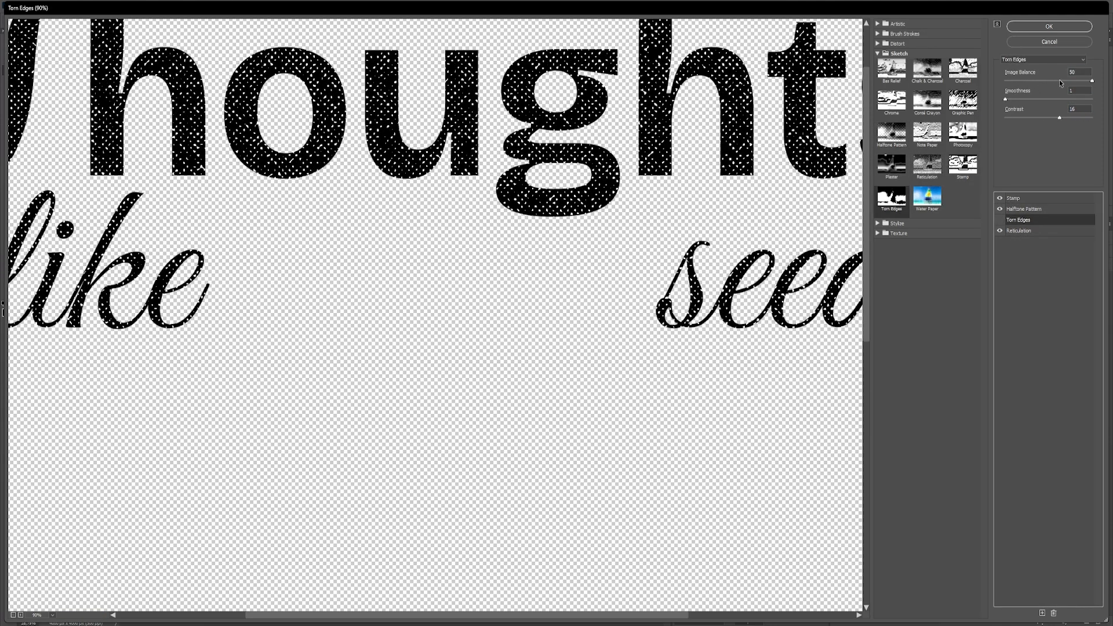
pyautogui.click(1023, 209)
pyautogui.click(999, 198)
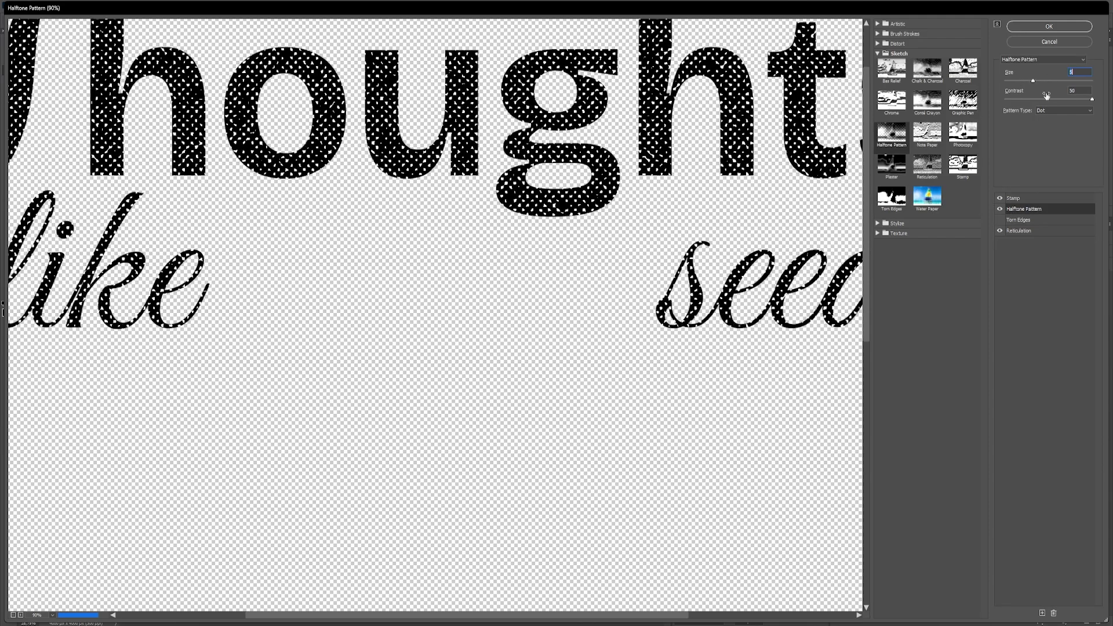
# Move Torn Edges back above Halftone Pattern and set its contrast to 16 and image balance to 5.
pyautogui.moveTo(1019, 220); pyautogui.dragTo(1019, 208)
pyautogui.click(999, 198)
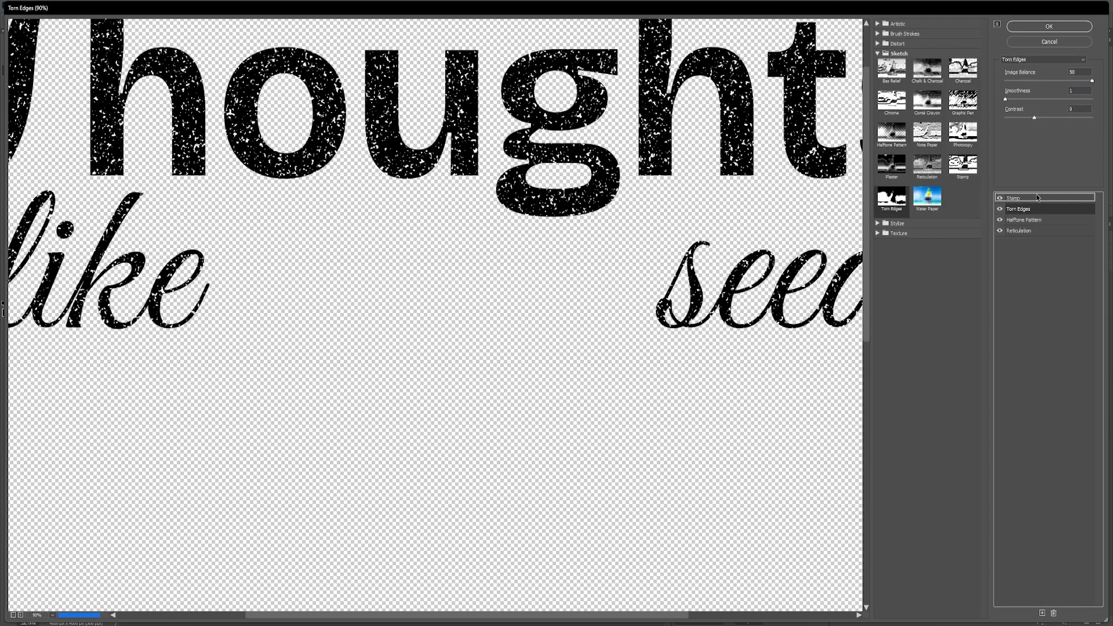
pyautogui.moveTo(1083, 118); pyautogui.dragTo(1059, 118)
pyautogui.moveTo(1091, 80); pyautogui.dragTo(1009, 82)
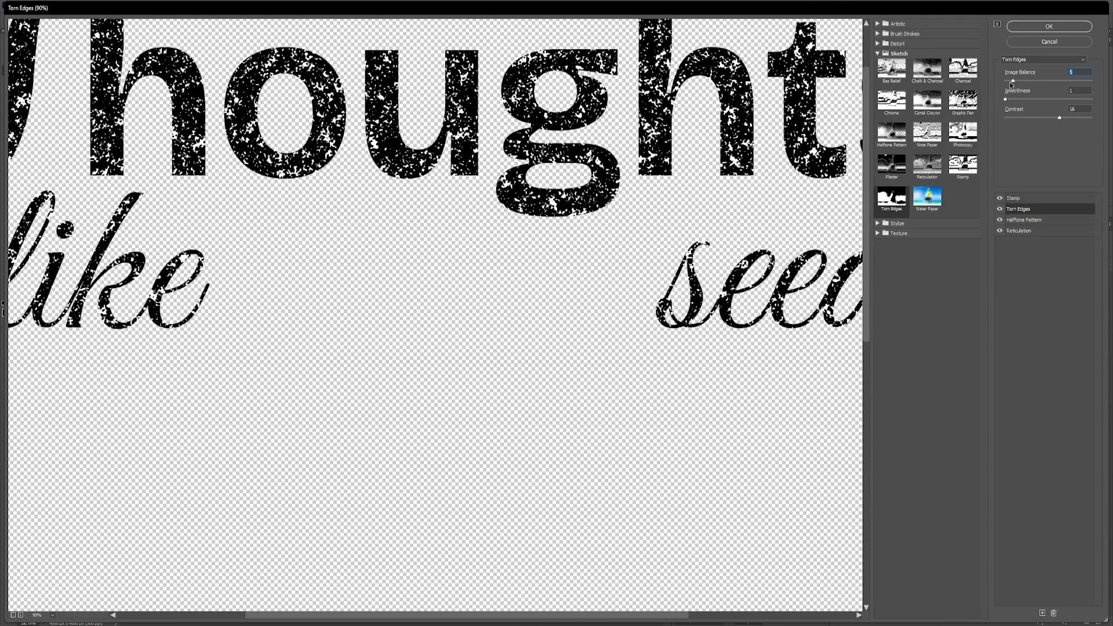
# Turn off Torn Edges, set Halftone Pattern to size 5 and contrast 47 and Reticulation density to 42, and apply the effect.
pyautogui.click(1000, 209)
pyautogui.click(1023, 220)
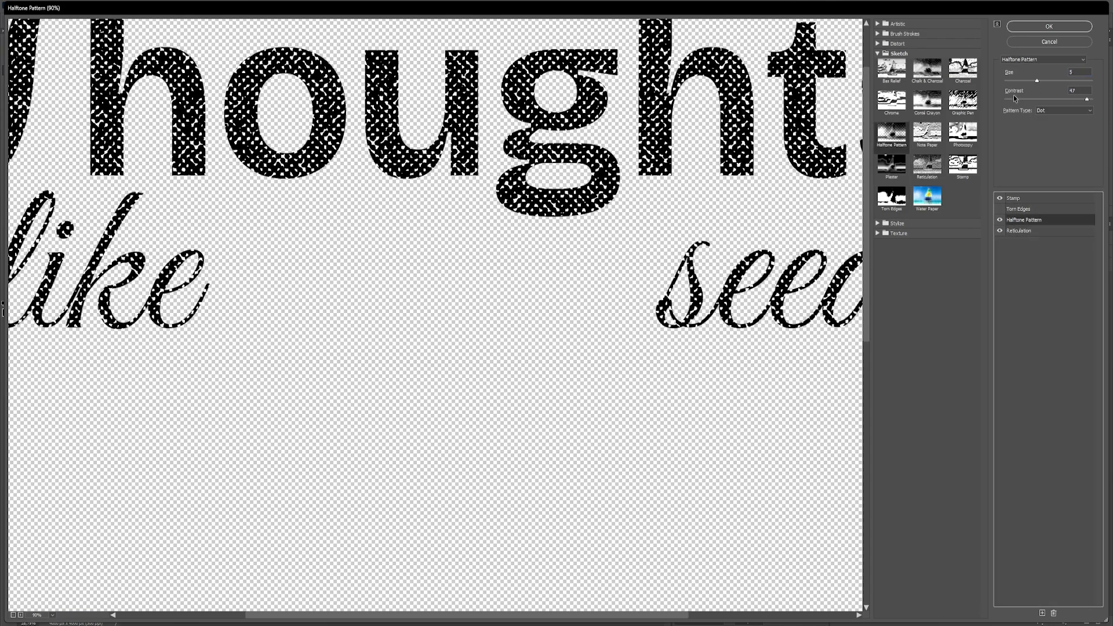
pyautogui.click(1022, 199)
pyautogui.moveTo(1013, 81); pyautogui.dragTo(1021, 81)
pyautogui.click(1018, 230)
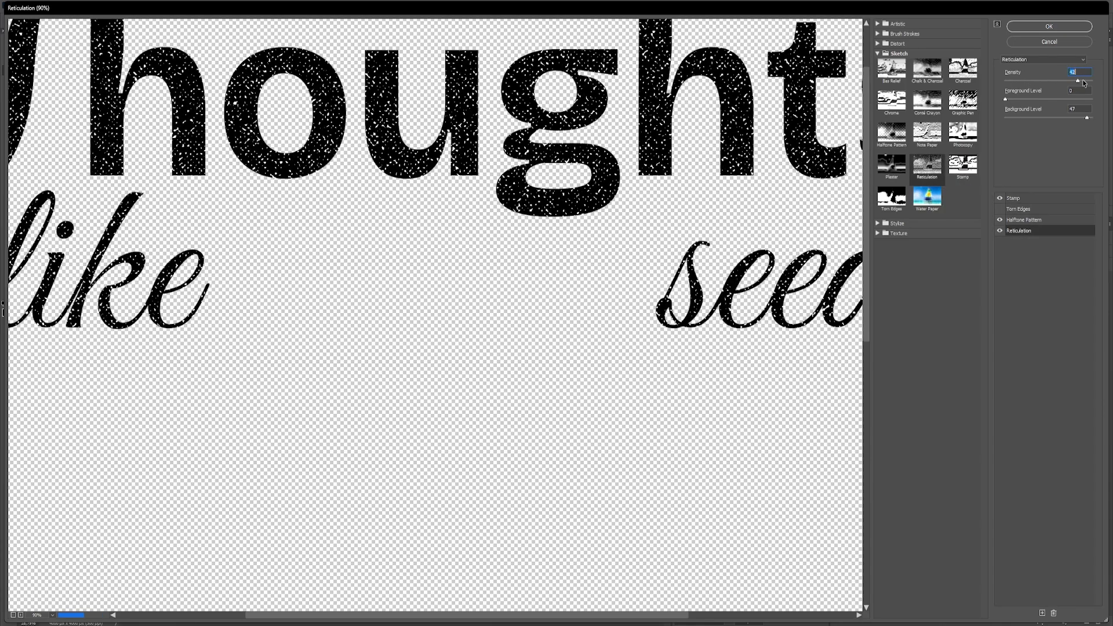
pyautogui.press('Return')
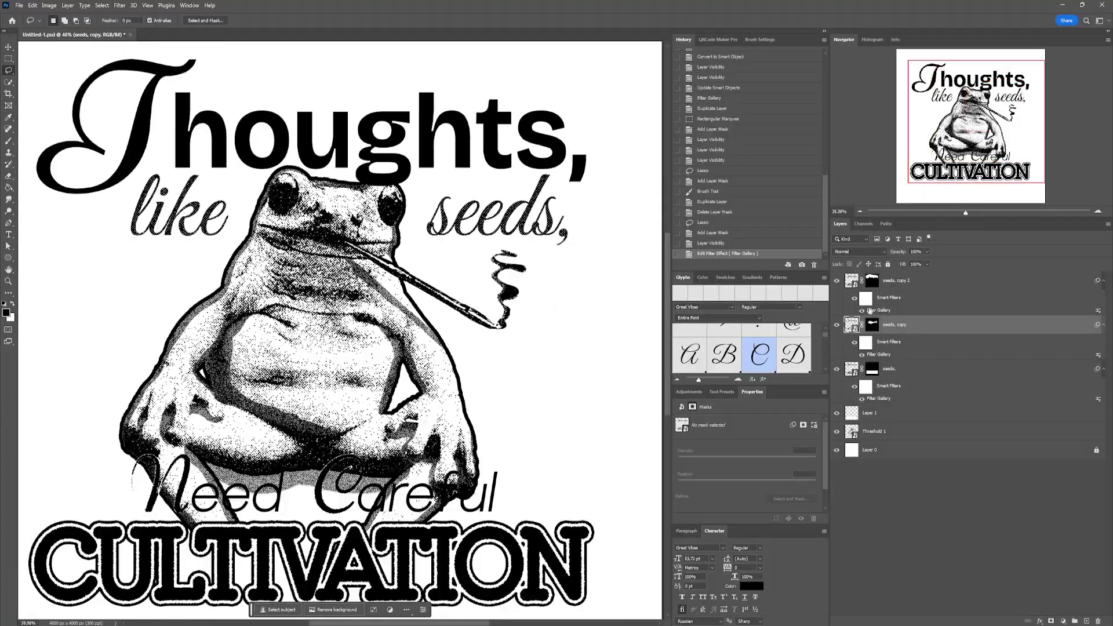
# Reopen the Filter Gallery effect of the "like" and "seeds," layer and replace Torn Edges with Crosshatch.
pyautogui.doubleClick(878, 354)
pyautogui.click(1027, 221)
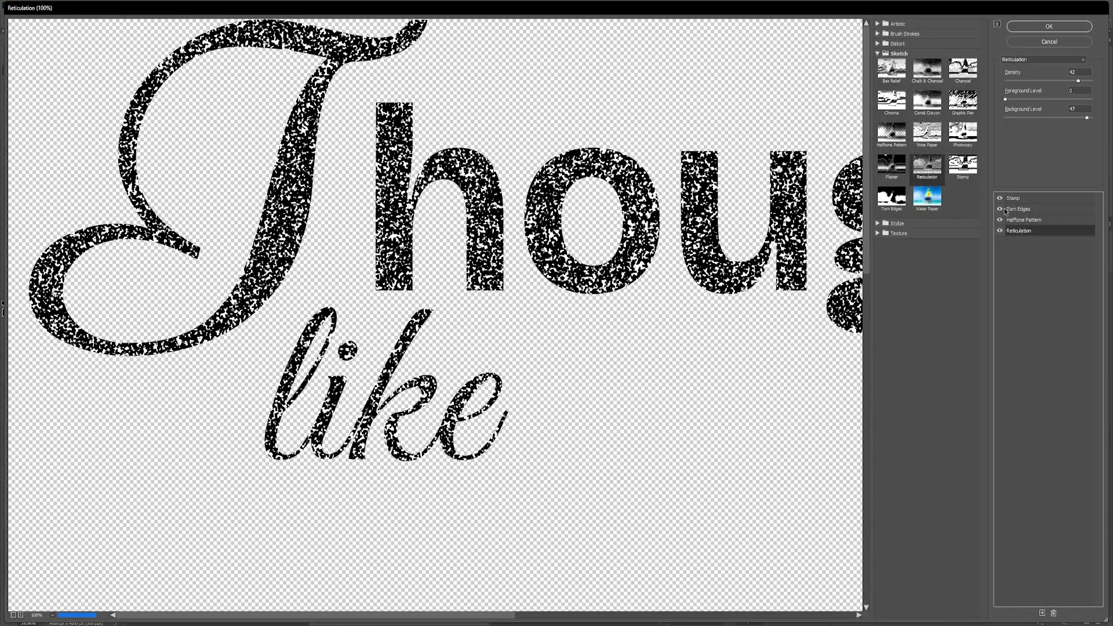
pyautogui.moveTo(1035, 224); pyautogui.dragTo(1034, 210)
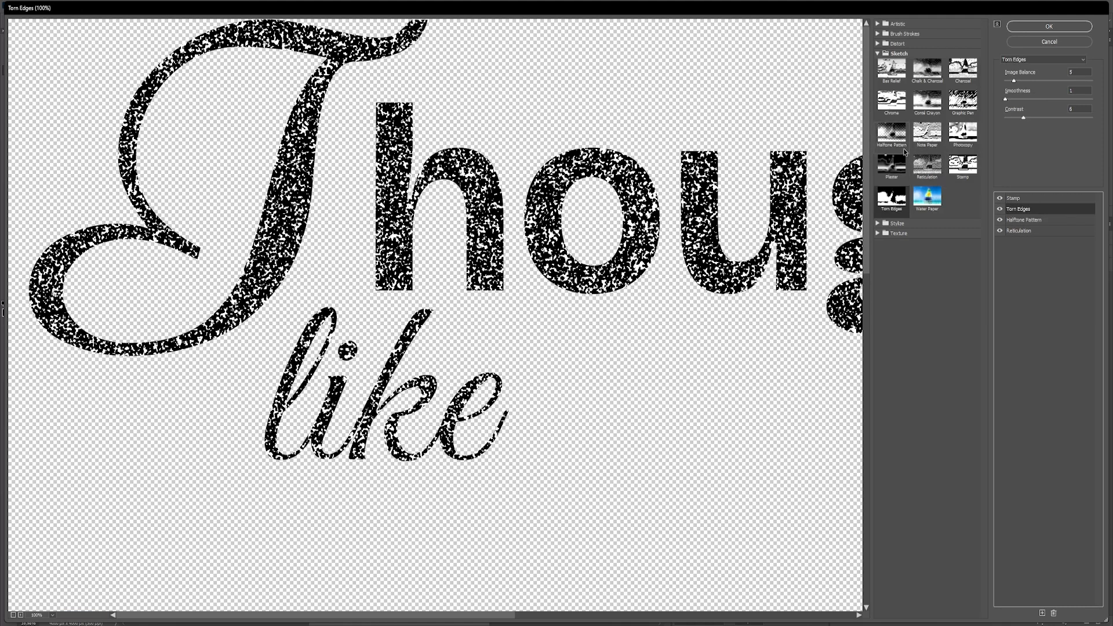
pyautogui.click(877, 34)
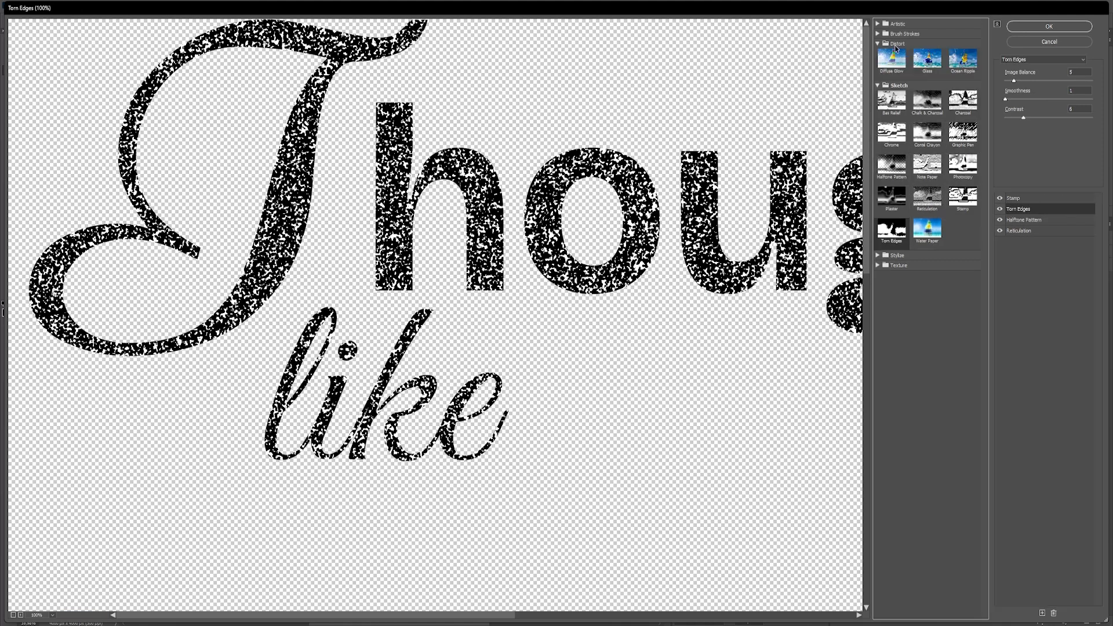
pyautogui.click(877, 139)
pyautogui.click(963, 49)
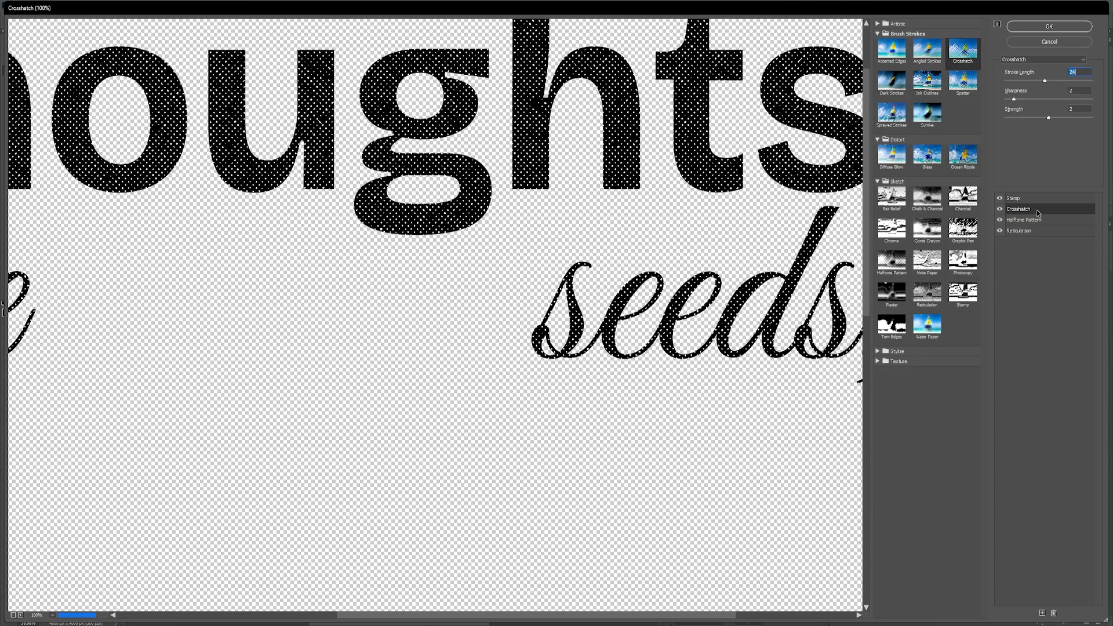
# Set Crosshatch to stroke length 24 and sharpness 1, then apply the filter effect and save the document.
pyautogui.moveTo(1038, 212); pyautogui.dragTo(1039, 210)
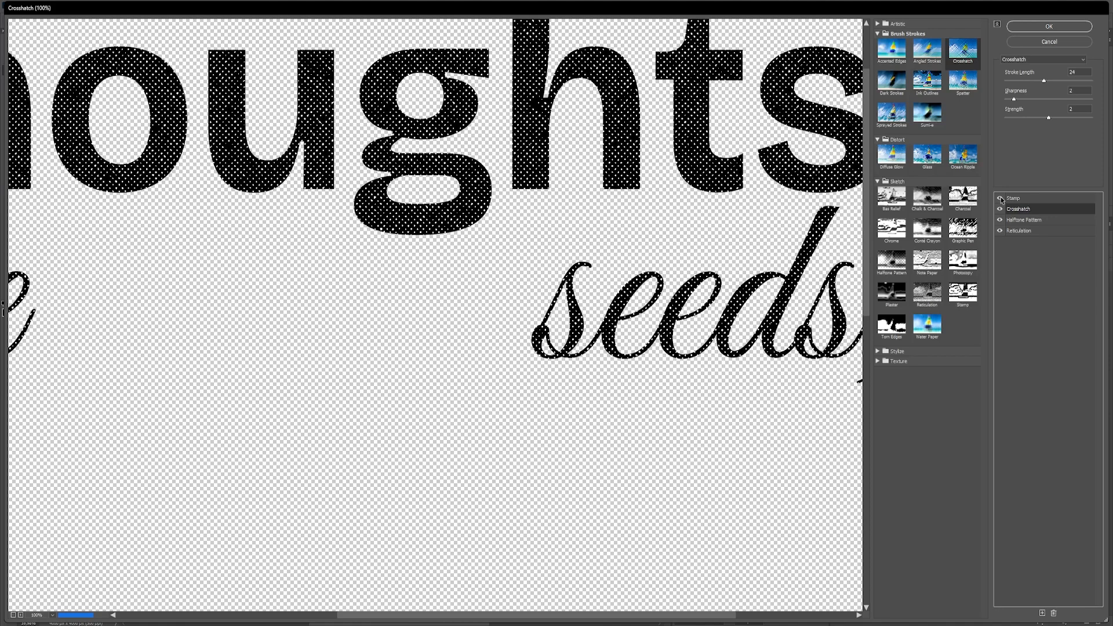
pyautogui.moveTo(1014, 99); pyautogui.dragTo(1009, 99)
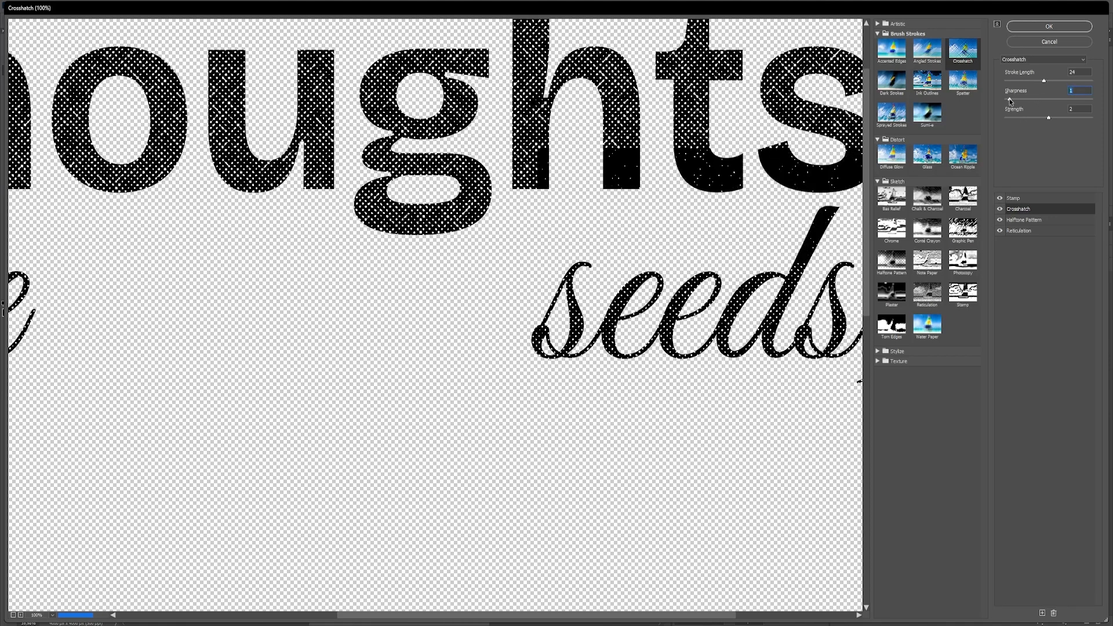
pyautogui.keyDown('alt'); pyautogui.click(705, 192); pyautogui.keyUp('alt')
pyautogui.press('Return')
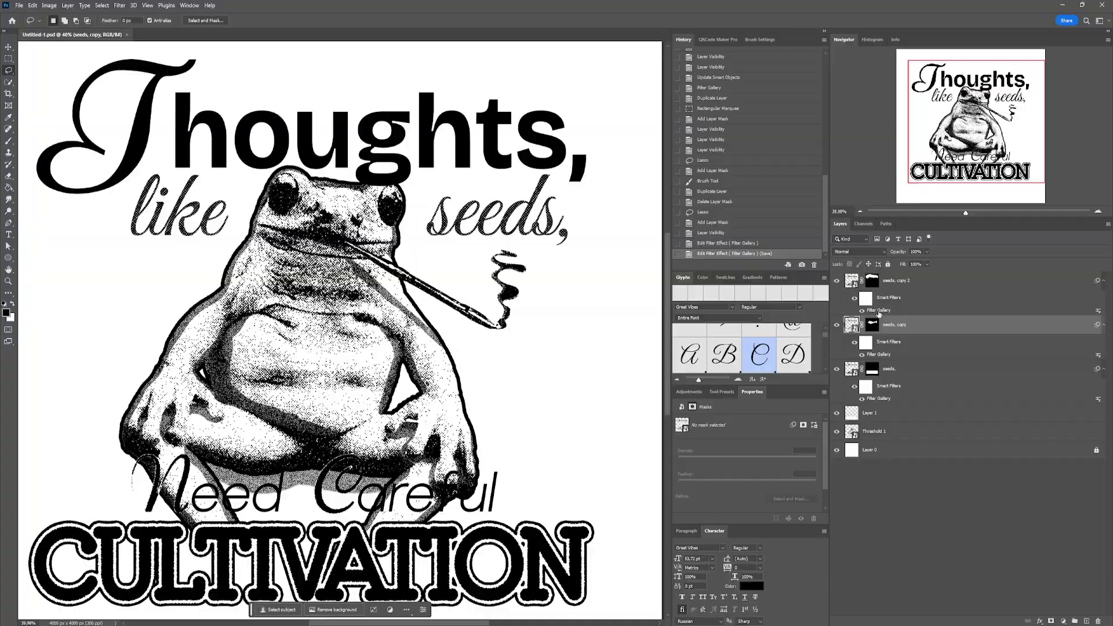
# Reopen the Filter Gallery effect of the "Thoughts," layer, turn on Reticulation, adjust the filter stack for a speckled texture and apply it.
pyautogui.doubleClick(878, 312)
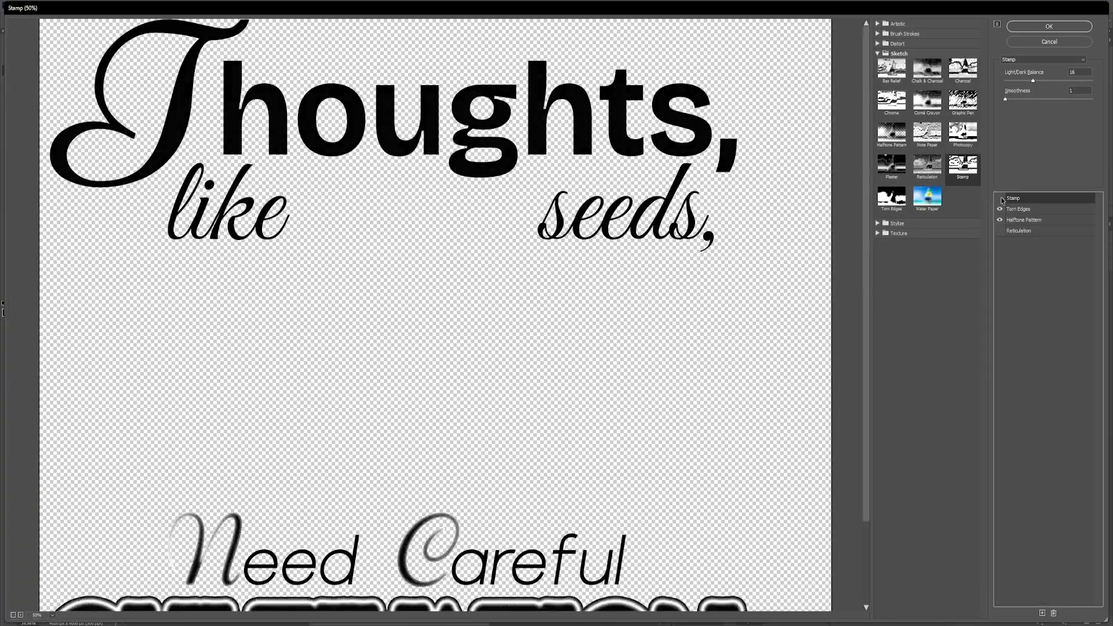
pyautogui.click(1018, 208)
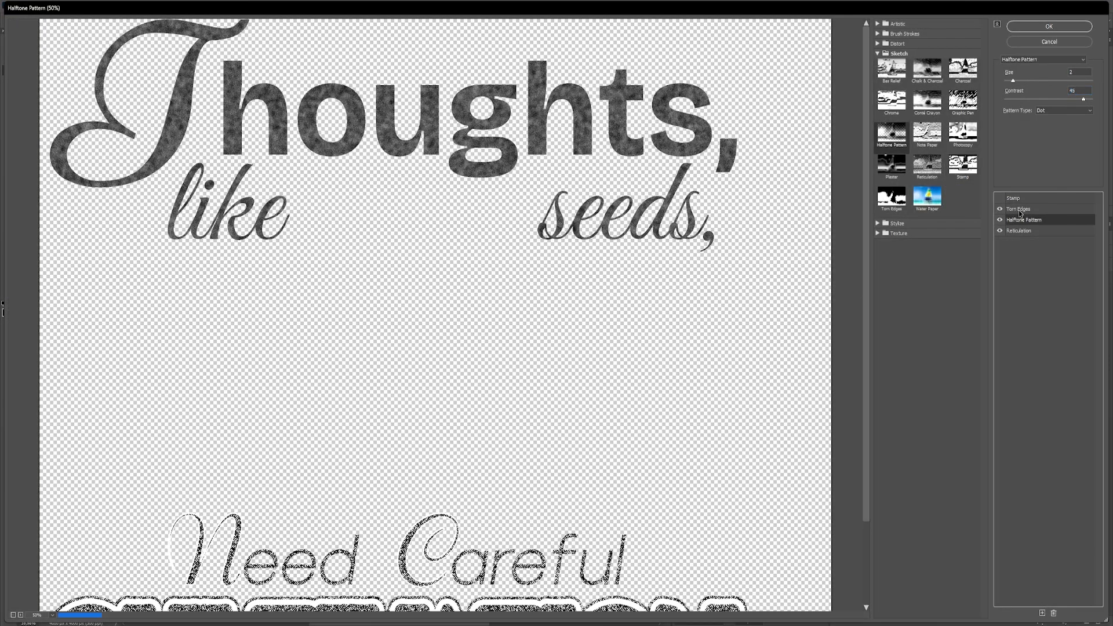
pyautogui.moveTo(1092, 117); pyautogui.dragTo(1047, 83)
pyautogui.press('Return')
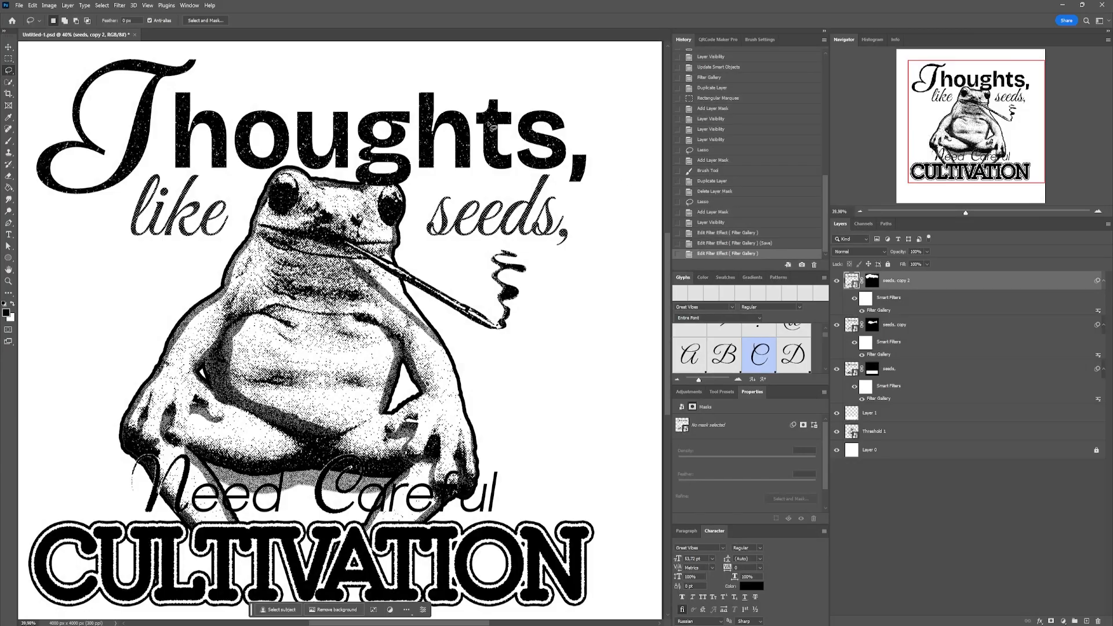
# Apply a Ripple distortion with a slightly negative amount and Medium size to the "Thoughts," layer.
pyautogui.click(120, 5)
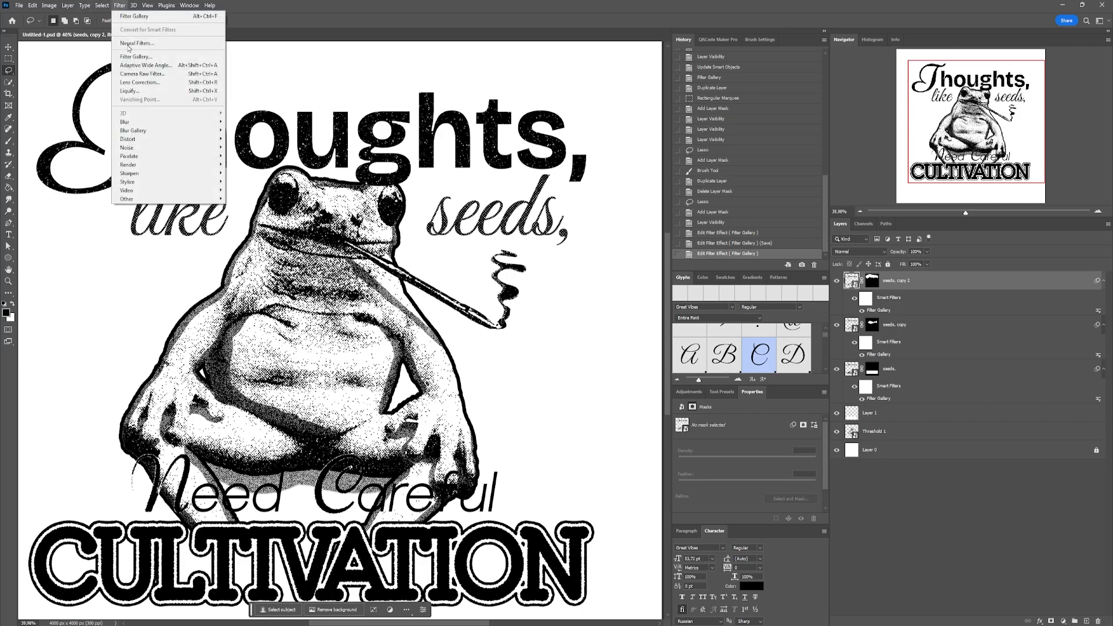
pyautogui.moveTo(212, 144)
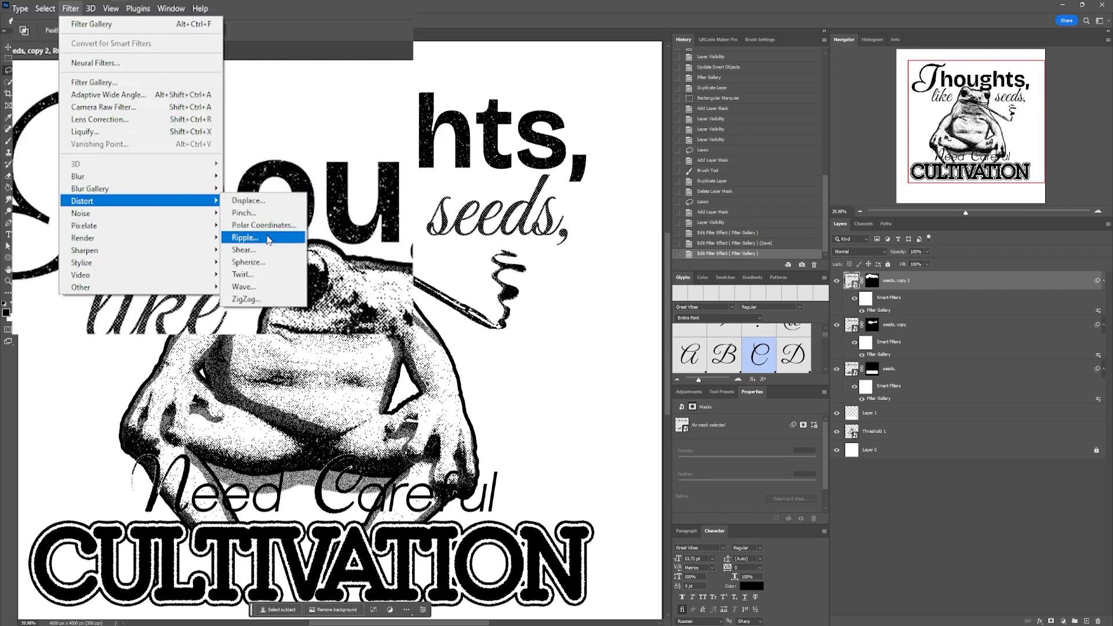
pyautogui.click(267, 239)
pyautogui.moveTo(542, 306); pyautogui.dragTo(526, 305)
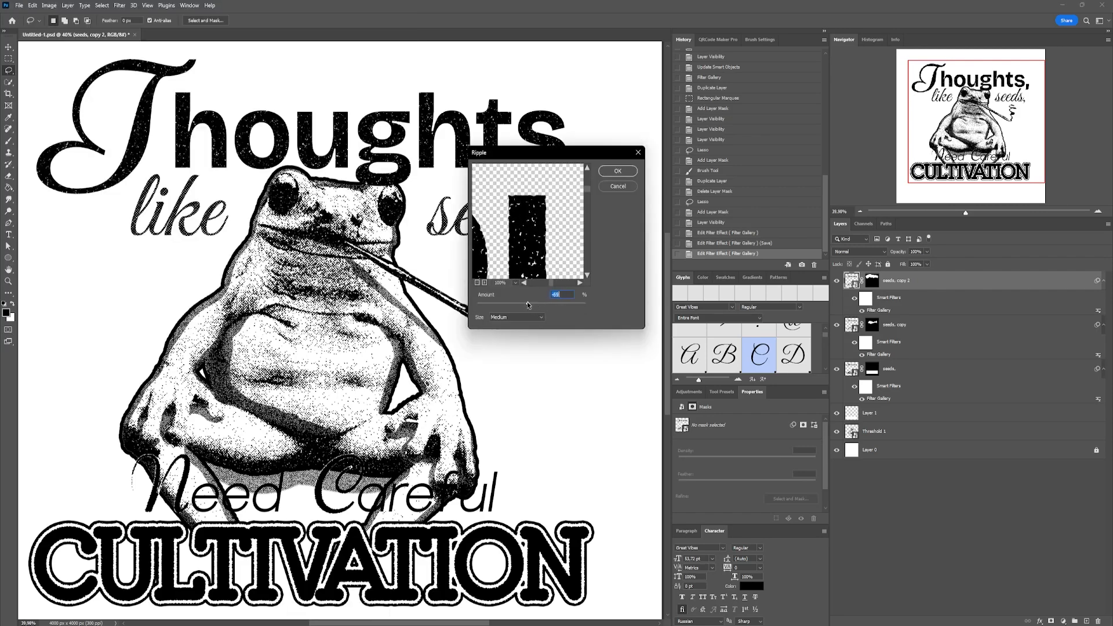
pyautogui.press('Return')
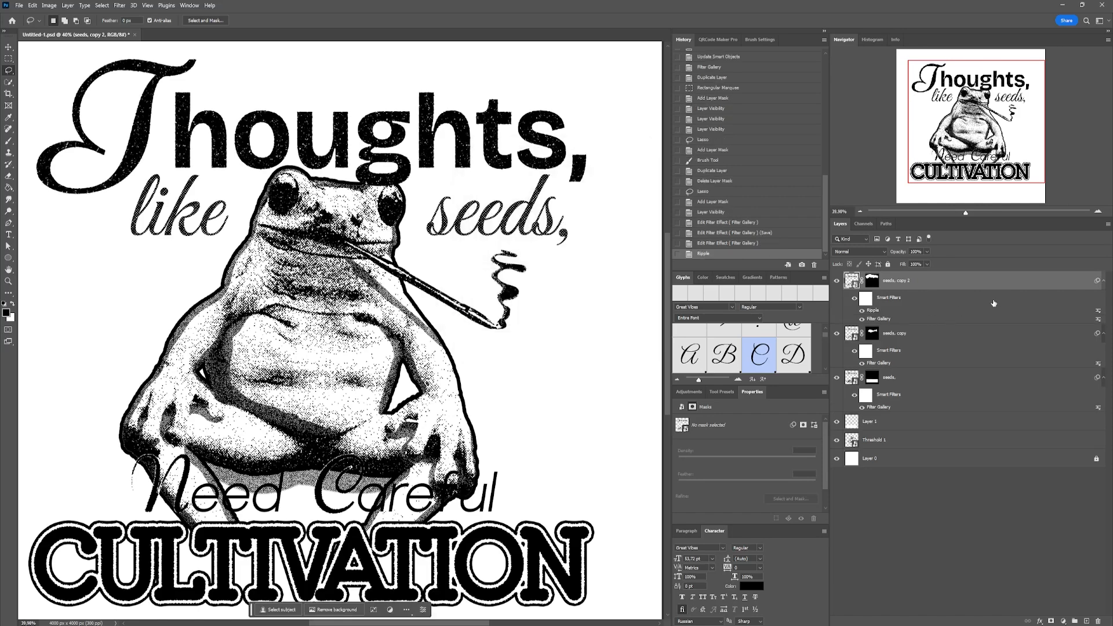
# Apply the same Ripple distortion to the "like" and "seeds," layer and to the "Need Careful CULTIVATION" layer.
pyautogui.click(913, 339)
pyautogui.click(120, 5)
pyautogui.click(130, 16)
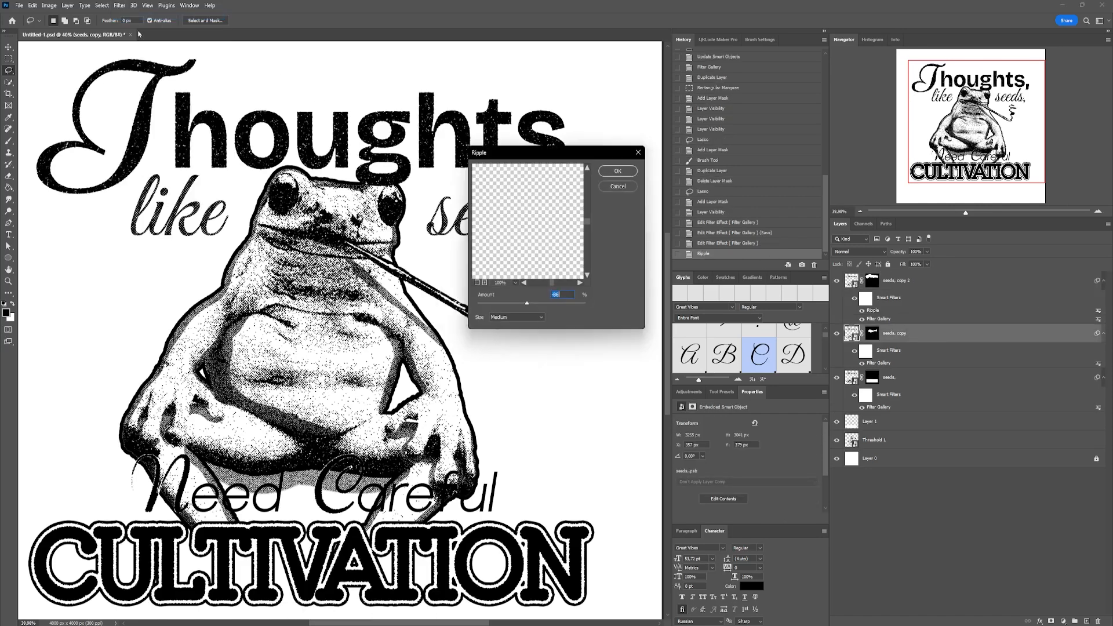
pyautogui.scroll(-2, 591, 353)
pyautogui.click(899, 386)
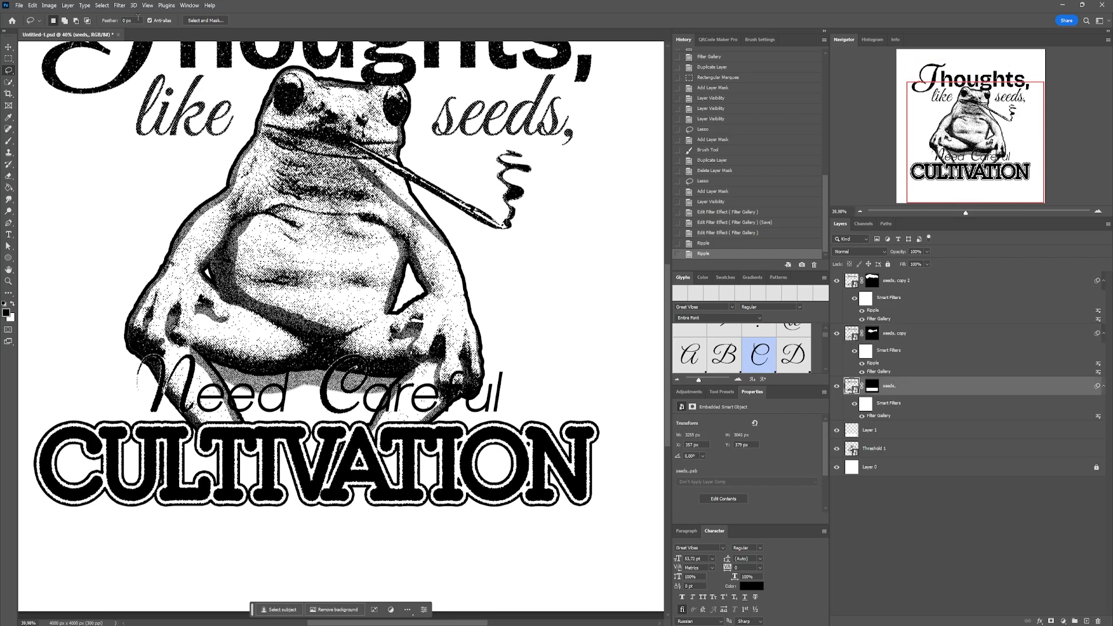
pyautogui.click(120, 5)
pyautogui.click(127, 16)
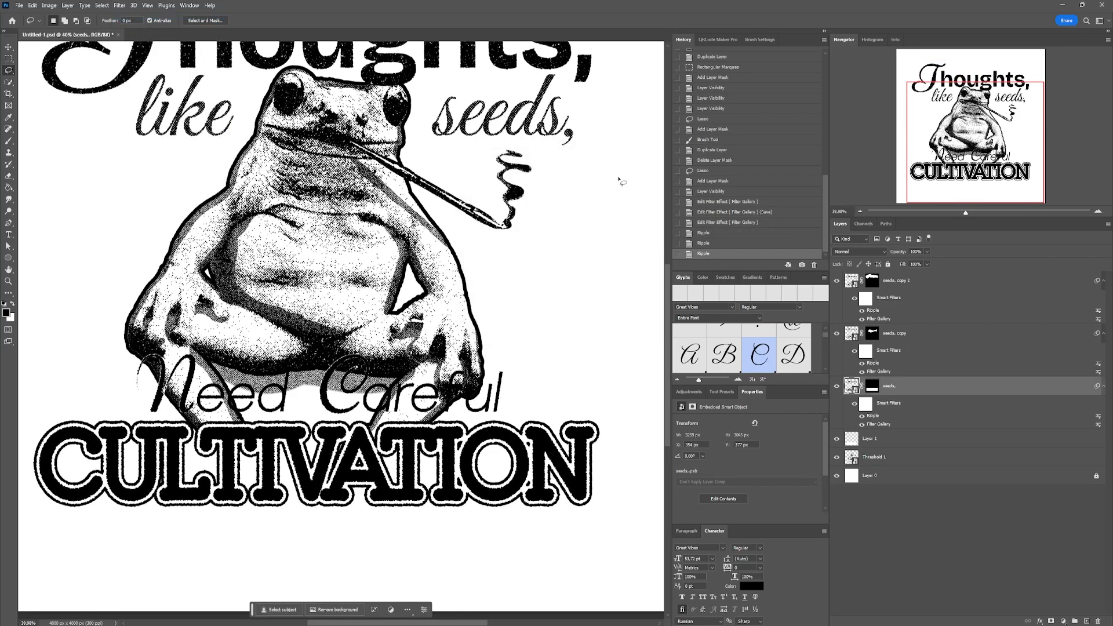
# Identify the "Thoughts," layer by toggling its visibility and move it below the frog layer Threshold 1.
pyautogui.scroll(-3, 357, 362)
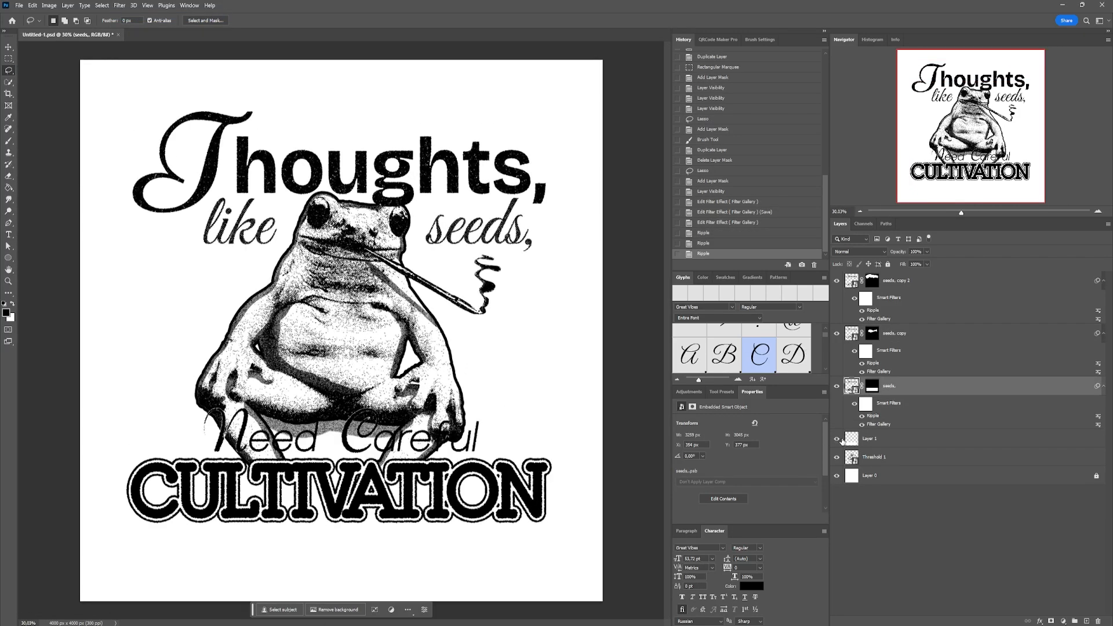
pyautogui.click(836, 280)
pyautogui.click(836, 281)
pyautogui.click(944, 284)
pyautogui.moveTo(944, 283); pyautogui.dragTo(948, 464)
# Add a white Outside stroke to the frog layer Threshold 1 and adjust its size.
pyautogui.click(966, 406)
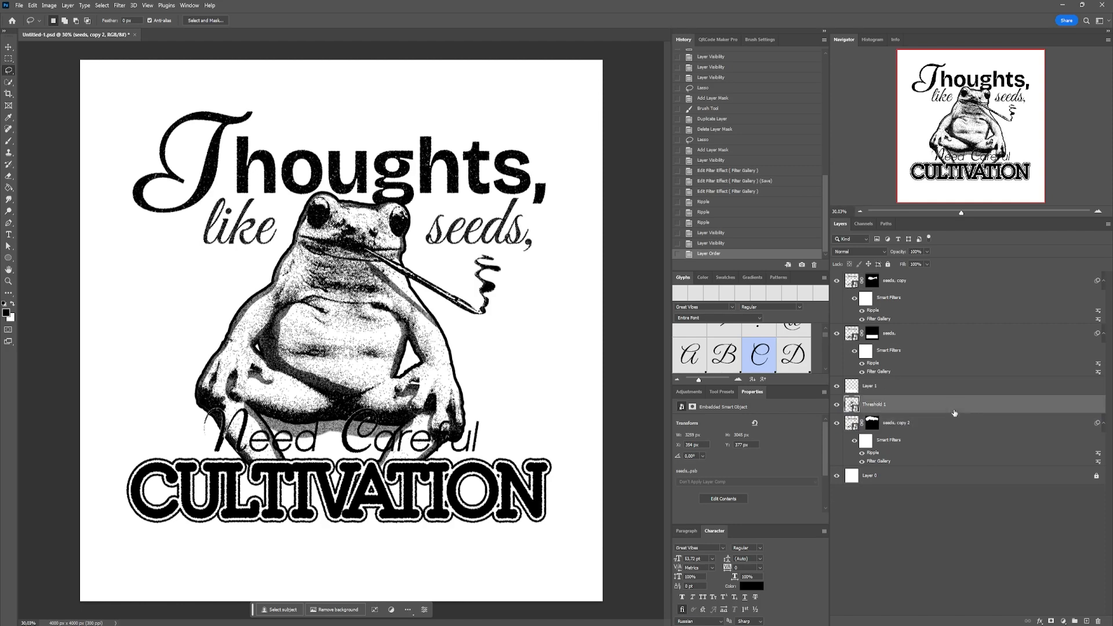
pyautogui.doubleClick(965, 407)
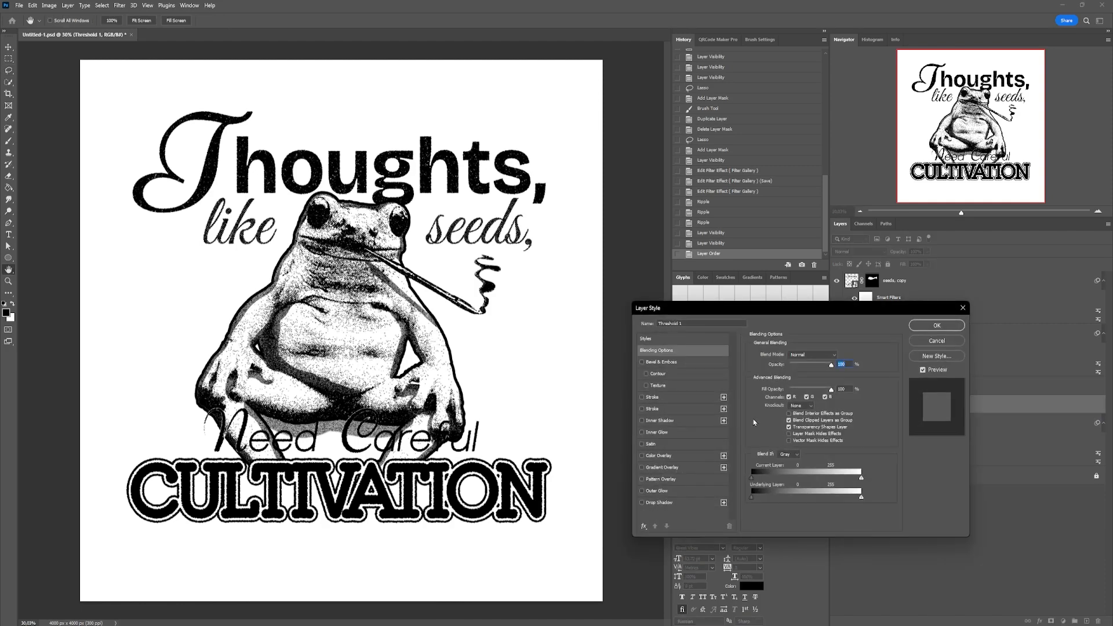
pyautogui.click(641, 397)
pyautogui.click(658, 398)
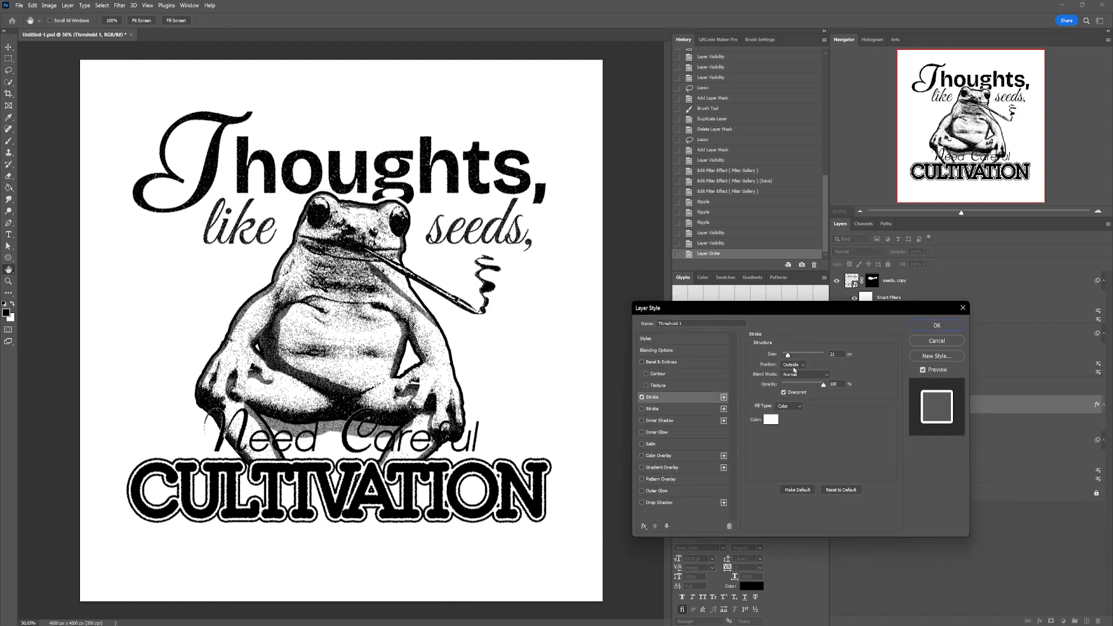
pyautogui.moveTo(788, 357); pyautogui.dragTo(792, 359)
pyautogui.click(937, 325)
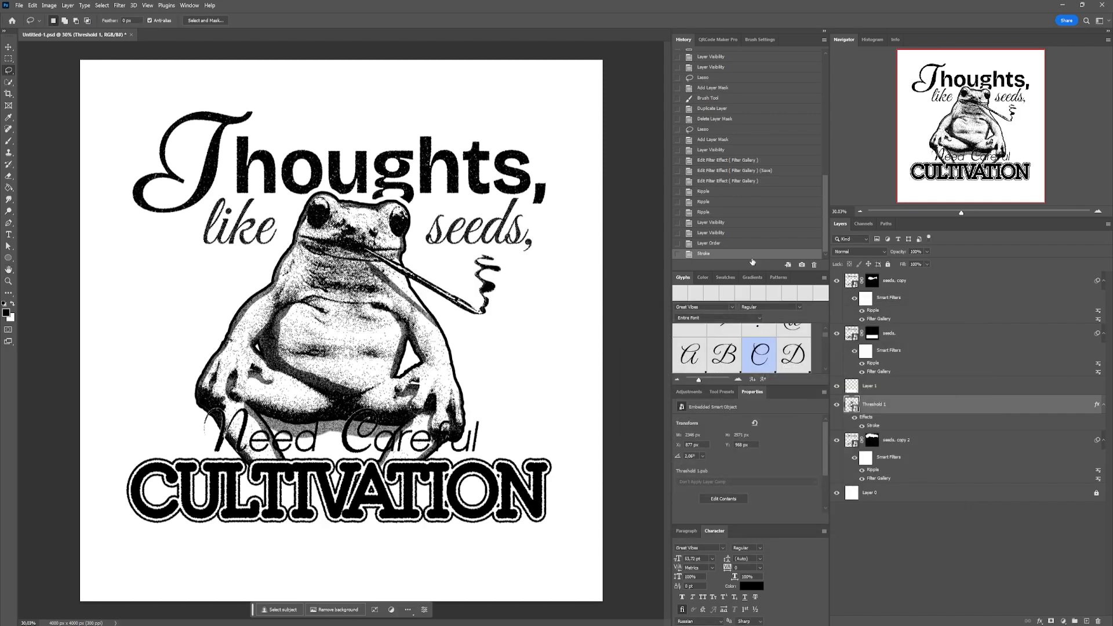
# Nudge the "Thoughts," lettering down by two small steps.
pyautogui.click(523, 178)
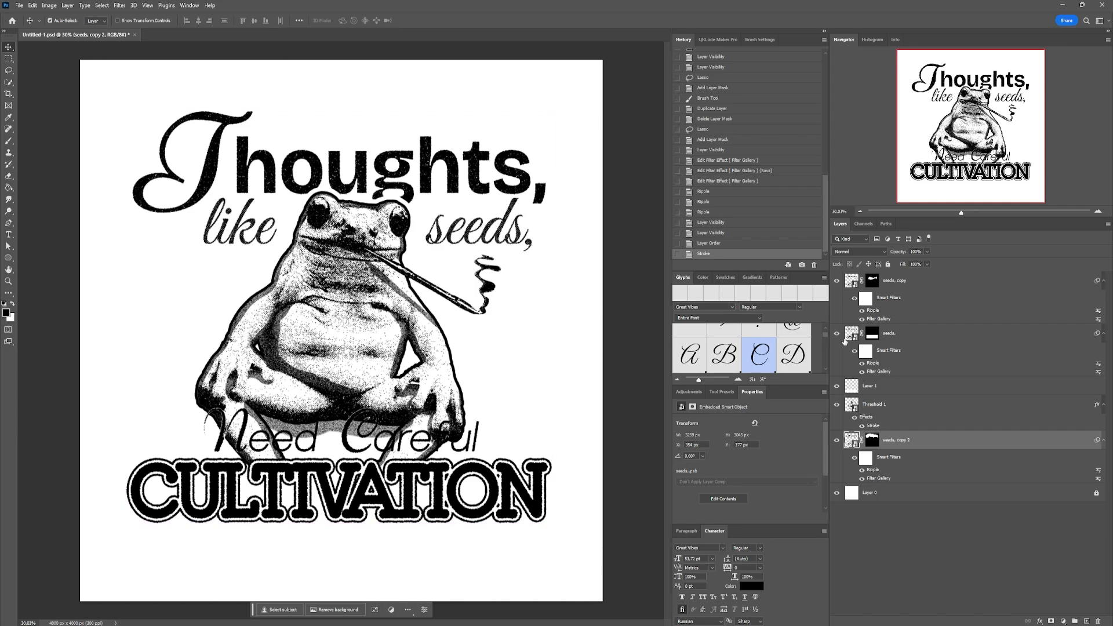
pyautogui.press('Down')
pyautogui.press('Down')
pyautogui.click(404, 190)
# Add a thin white Outside stroke to the "Need Careful CULTIVATION" layer.
pyautogui.click(479, 437)
pyautogui.click(836, 333)
pyautogui.click(837, 333)
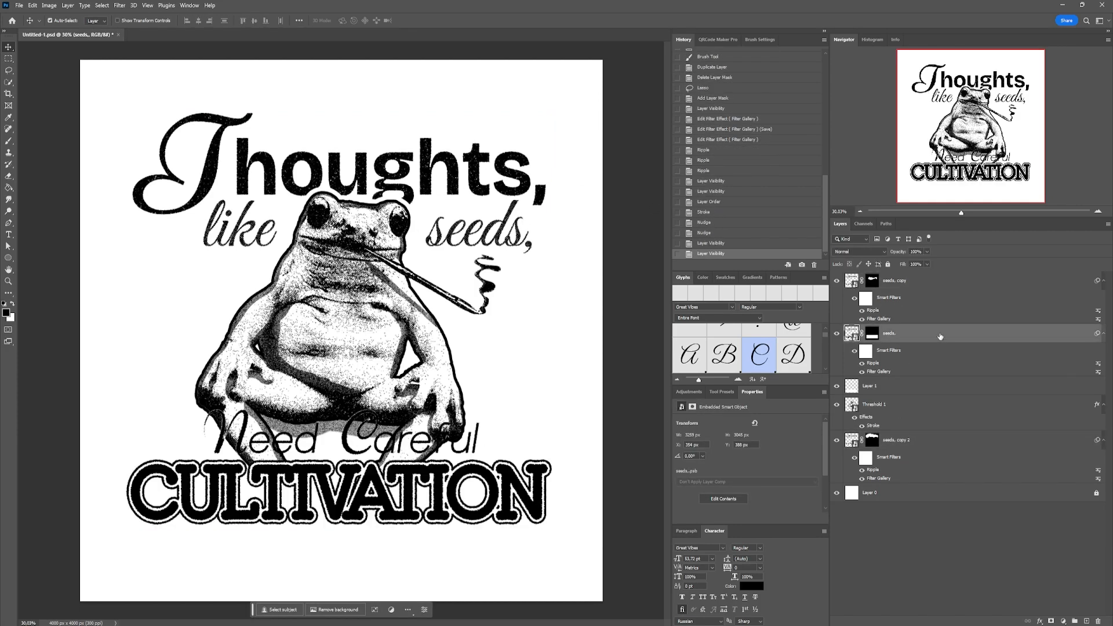
pyautogui.doubleClick(936, 335)
pyautogui.click(651, 397)
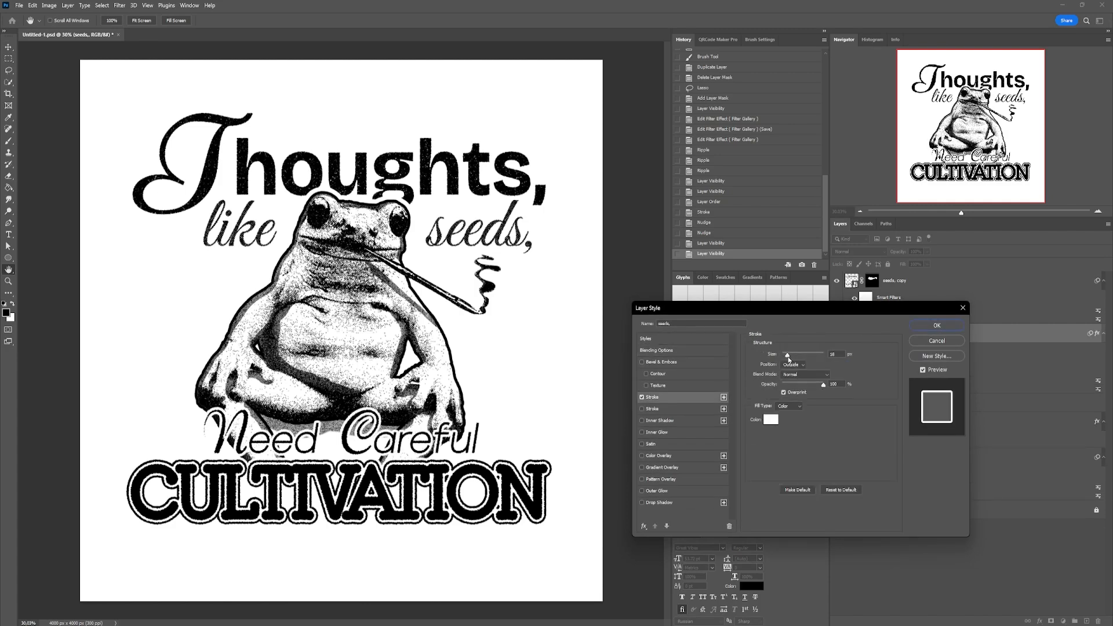
pyautogui.click(937, 325)
# Duplicate the "Need Careful CULTIVATION" layer and turn off the stroke on the original.
pyautogui.moveTo(1085, 380); pyautogui.dragTo(1086, 621)
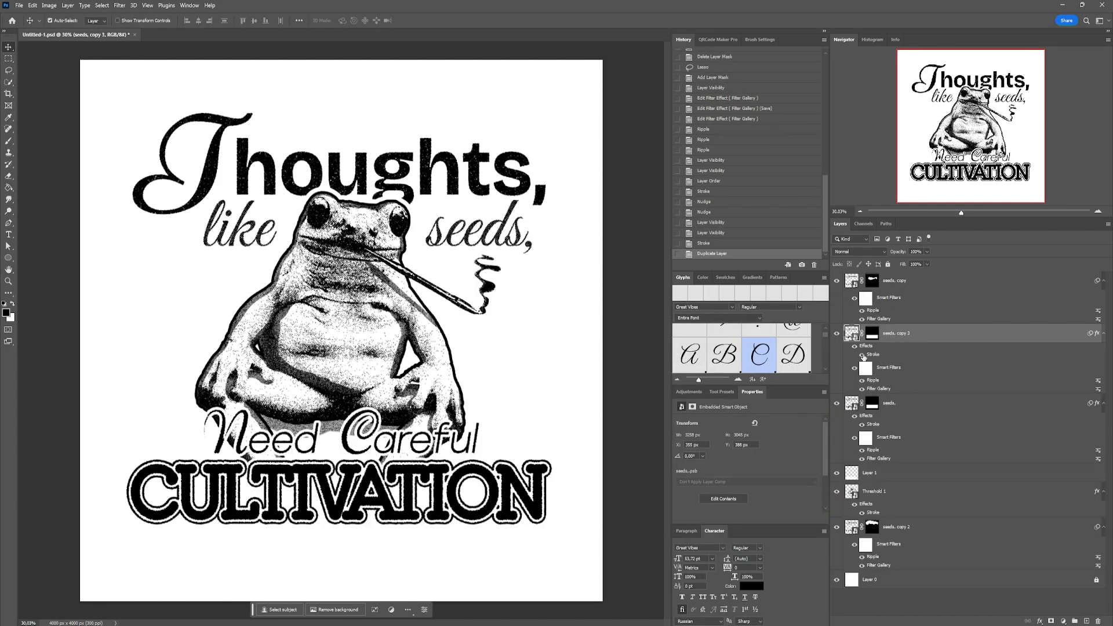
pyautogui.click(862, 425)
# Mask the word CULTIVATION out of the duplicate layer by painting inside a rectangular selection around it, and deselect.
pyautogui.click(873, 334)
pyautogui.press('m')
pyautogui.moveTo(596, 541); pyautogui.dragTo(89, 457)
pyautogui.press('b')
pyautogui.click(62, 21)
pyautogui.click(100, 50)
pyautogui.moveTo(130, 498); pyautogui.dragTo(493, 477)
pyautogui.hotkey('ctrl', 'd')
pyautogui.press('v')
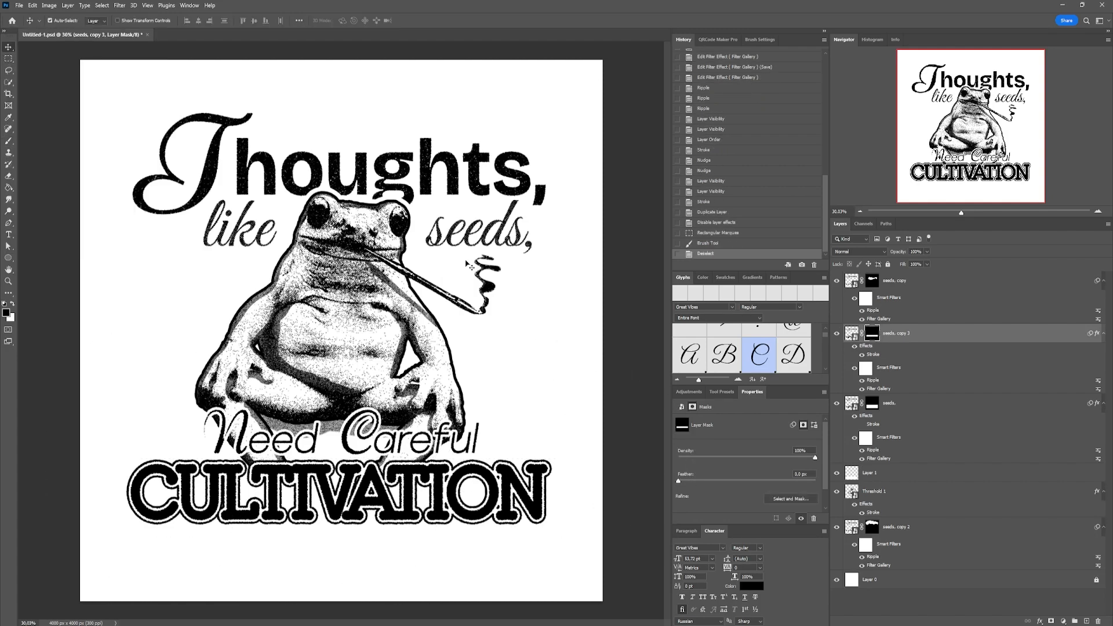
# Move the stroked "Need Careful" copy slightly down, and shift it together with the original lettering layer a little lower.
pyautogui.moveTo(476, 441); pyautogui.dragTo(476, 443)
pyautogui.keyDown('shift'); pyautogui.click(494, 485); pyautogui.keyUp('shift')
pyautogui.moveTo(495, 486); pyautogui.dragTo(495, 488)
pyautogui.click(571, 443)
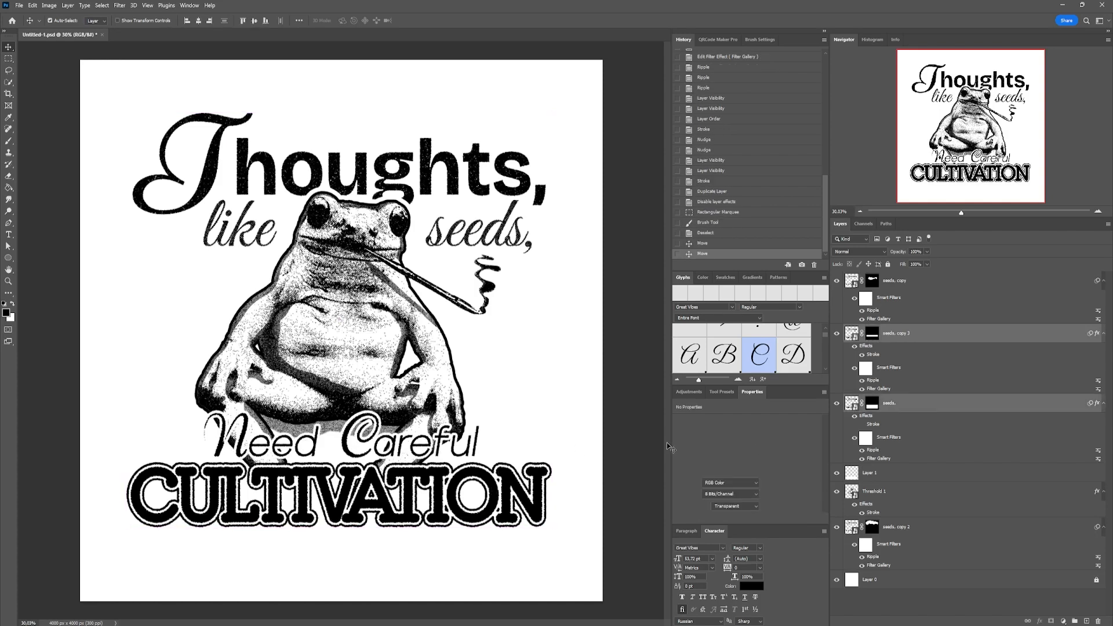
# Check Layer 1 by toggling its visibility and shift it slightly vertically with Free Transform.
pyautogui.click(836, 473)
pyautogui.click(836, 473)
pyautogui.click(870, 473)
pyautogui.hotkey('ctrl', 't')
pyautogui.moveTo(357, 541); pyautogui.dragTo(358, 536)
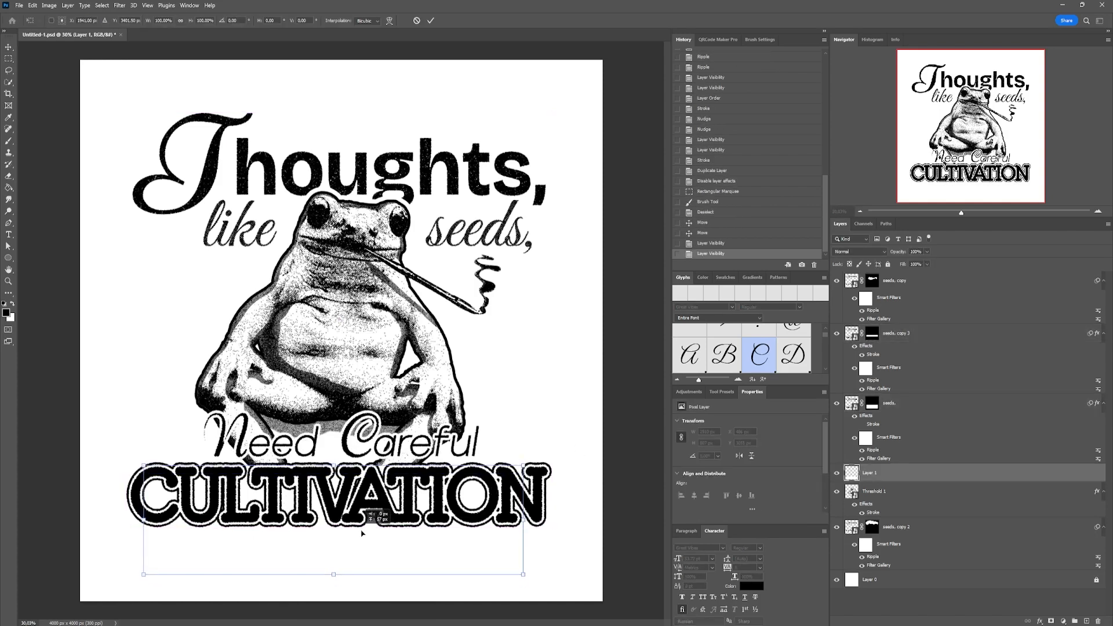
pyautogui.press('Return')
# Erase a small area of Layer 1 between "Careful" and CULTIVATION.
pyautogui.press('e')
pyautogui.scroll(6, 377, 470)
pyautogui.moveTo(379, 453); pyautogui.dragTo(367, 458)
pyautogui.scroll(-6, 342, 377)
# Select all the artwork layers and move the whole composition slightly on the canvas.
pyautogui.press('v')
pyautogui.moveTo(119, 110); pyautogui.dragTo(521, 498)
pyautogui.moveTo(392, 388); pyautogui.dragTo(390, 387)
pyautogui.click(554, 372)
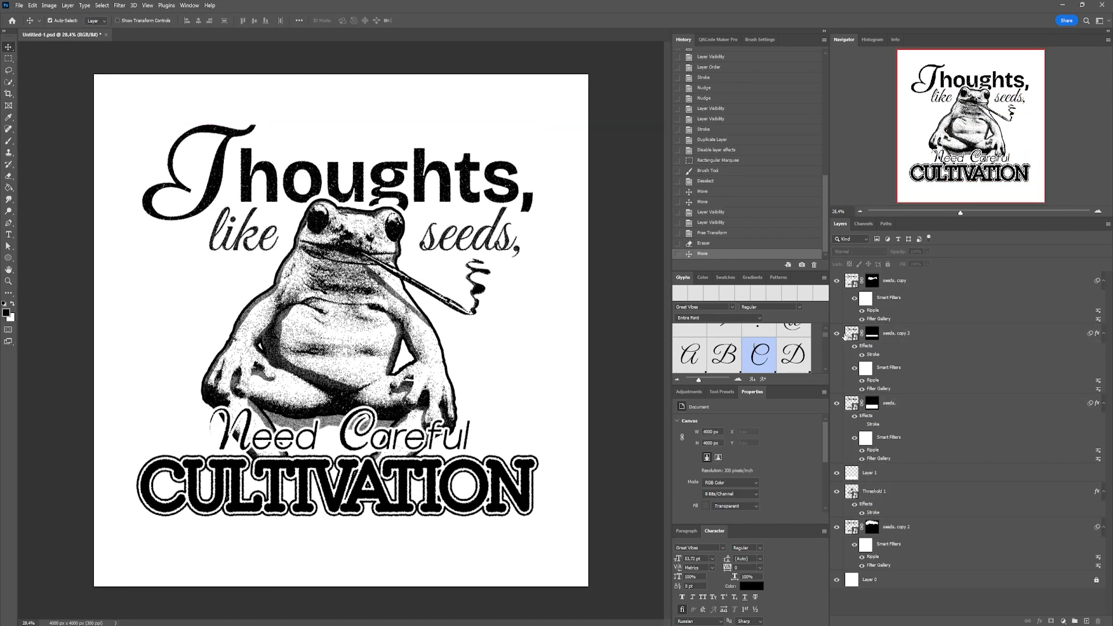
# Convert the four lettering layers "seeds, copy", "seeds, copy 3", "seeds," and "seeds, copy 2" to smart objects one by one.
pyautogui.rightClick(934, 280)
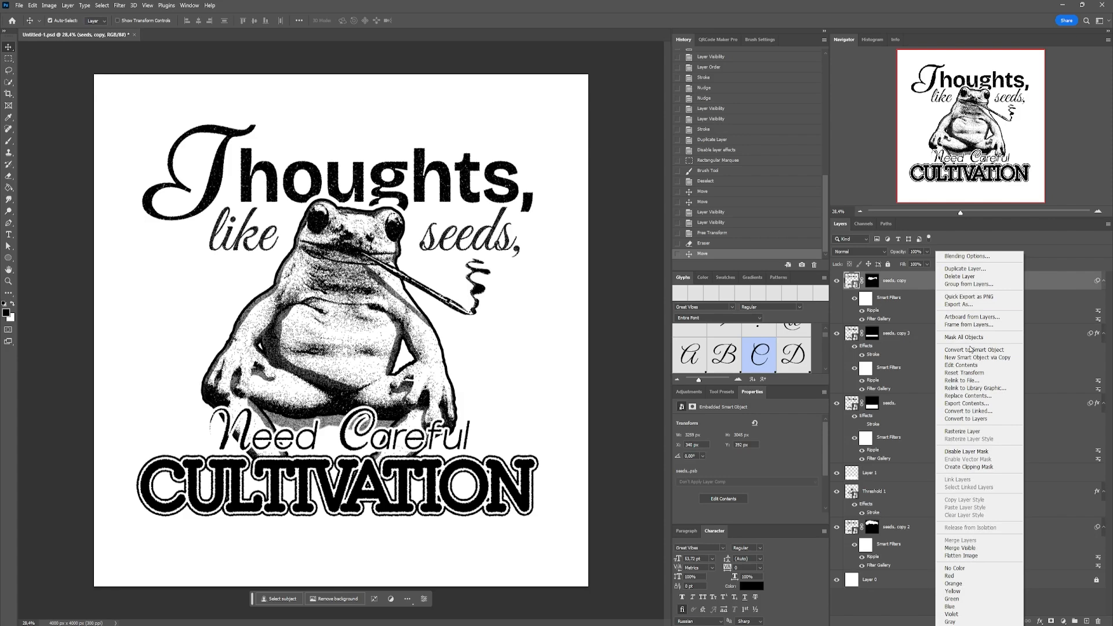
pyautogui.click(959, 335)
pyautogui.rightClick(927, 300)
pyautogui.click(958, 335)
pyautogui.rightClick(926, 318)
pyautogui.click(933, 336)
pyautogui.rightClick(902, 391)
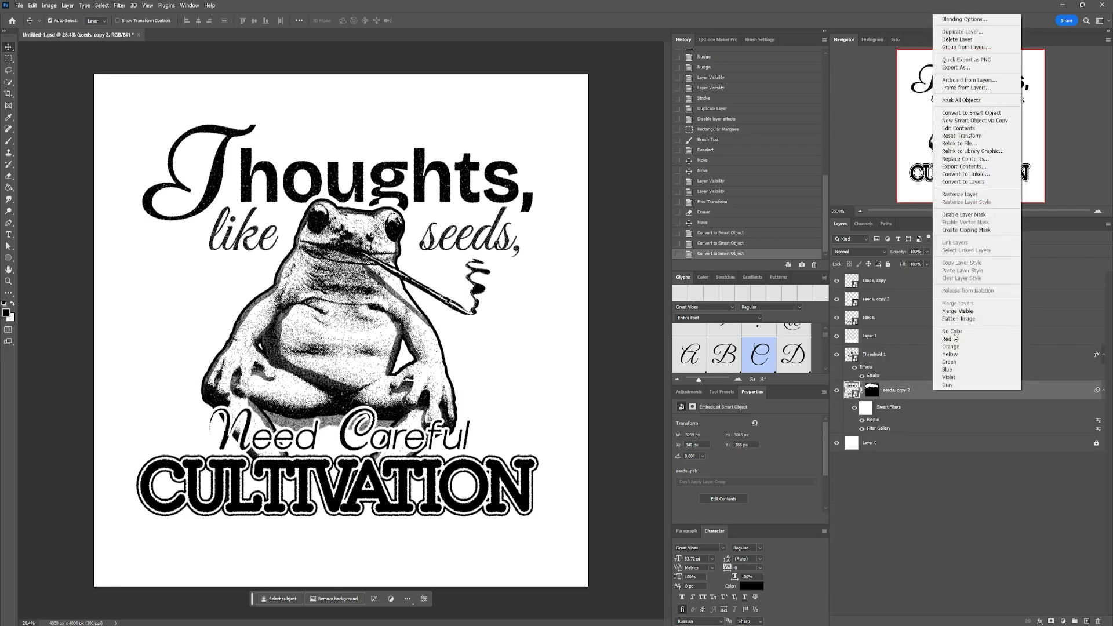
pyautogui.click(958, 122)
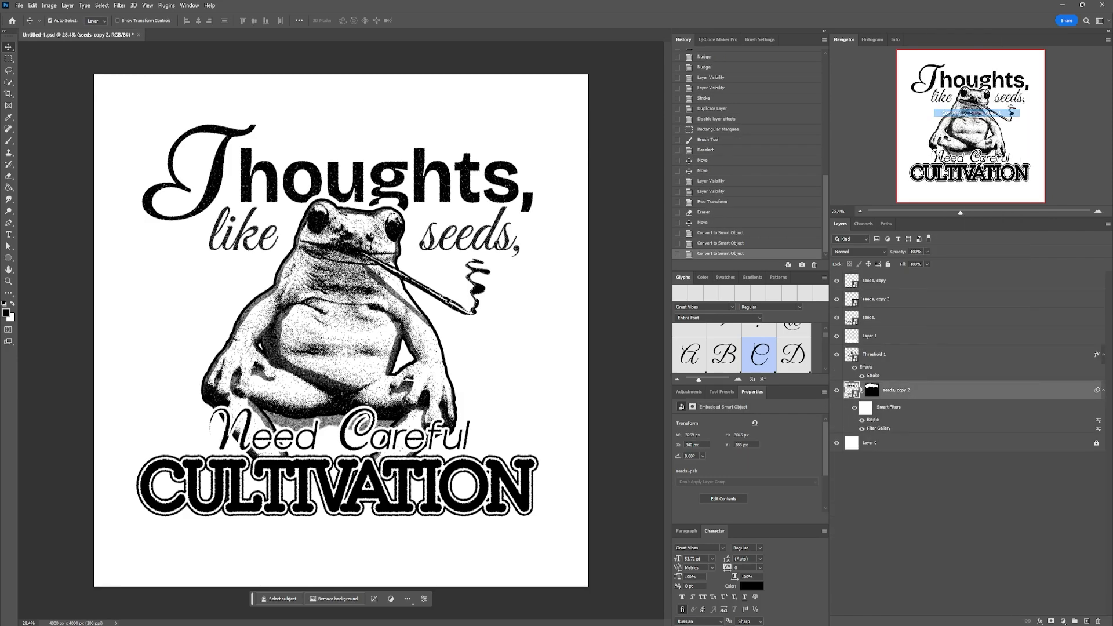
# Add a Color Overlay of 509f37 to the "seeds, copy" lettering layer.
pyautogui.click(838, 281)
pyautogui.click(837, 280)
pyautogui.doubleClick(945, 283)
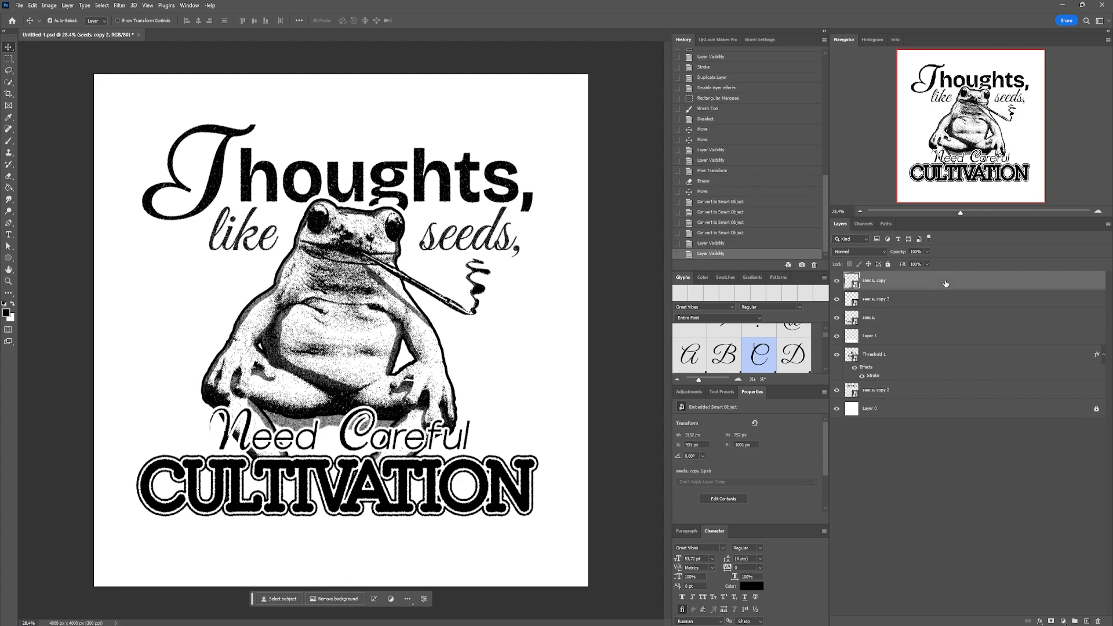
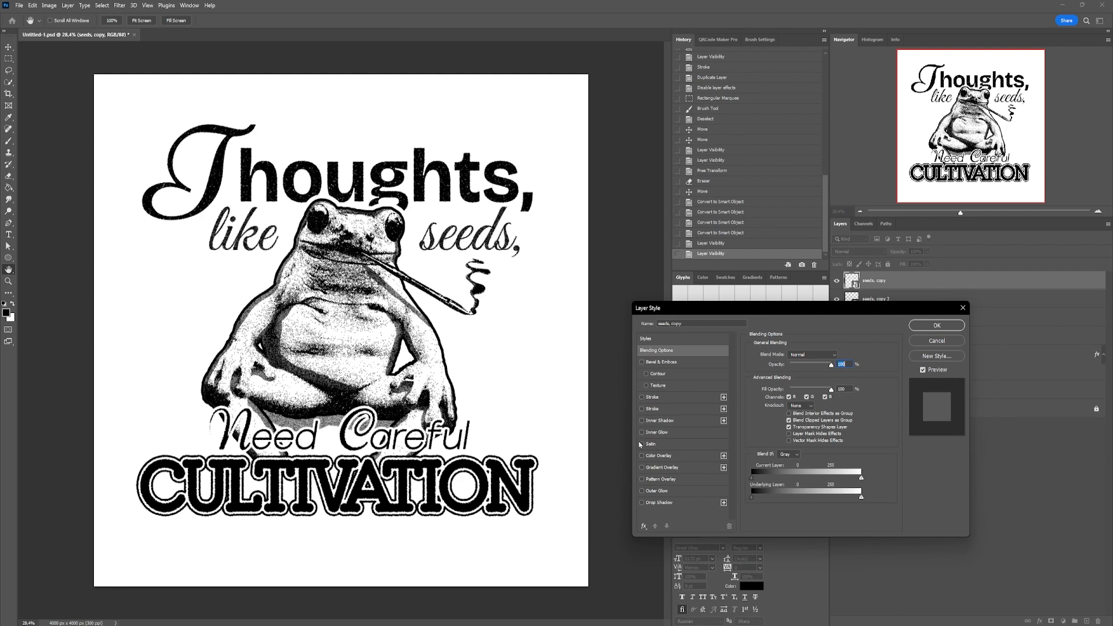
pyautogui.click(642, 456)
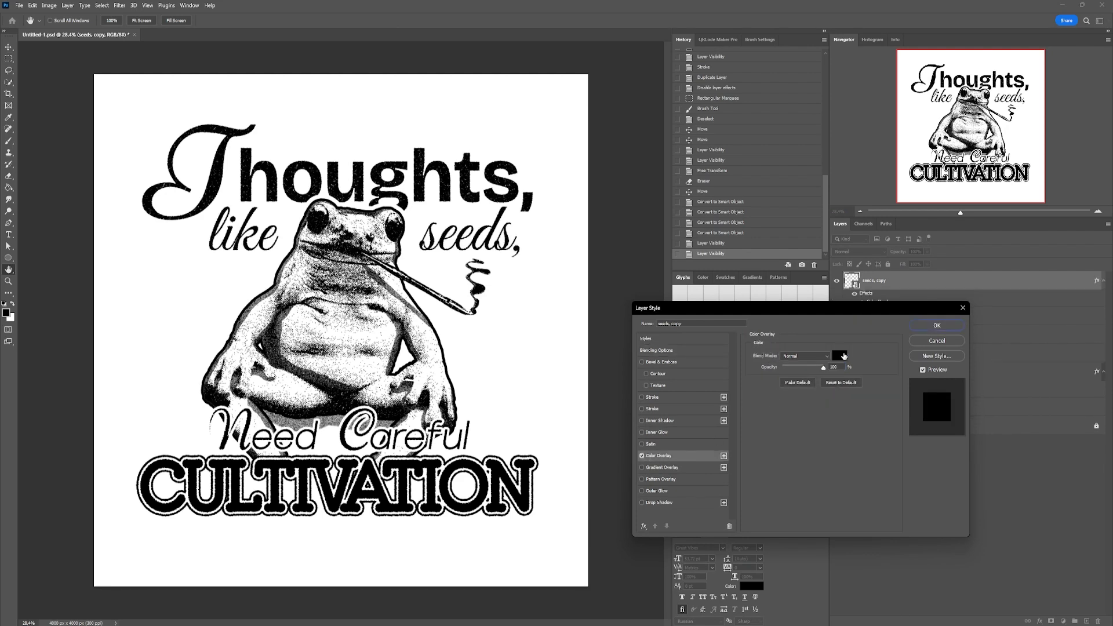
pyautogui.click(839, 355)
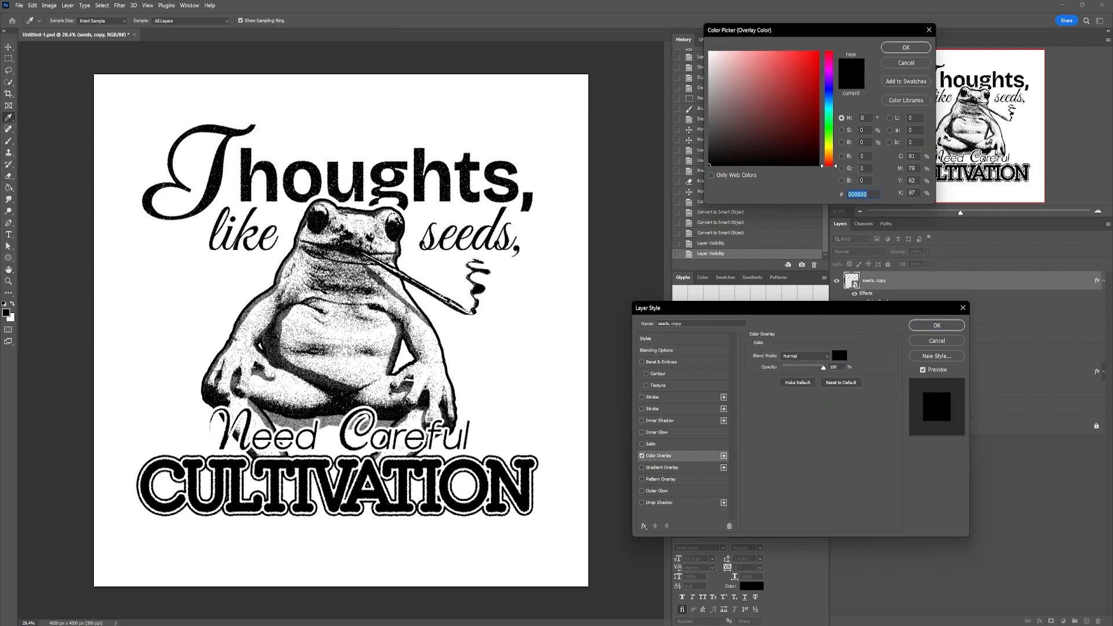
pyautogui.write('509f37')
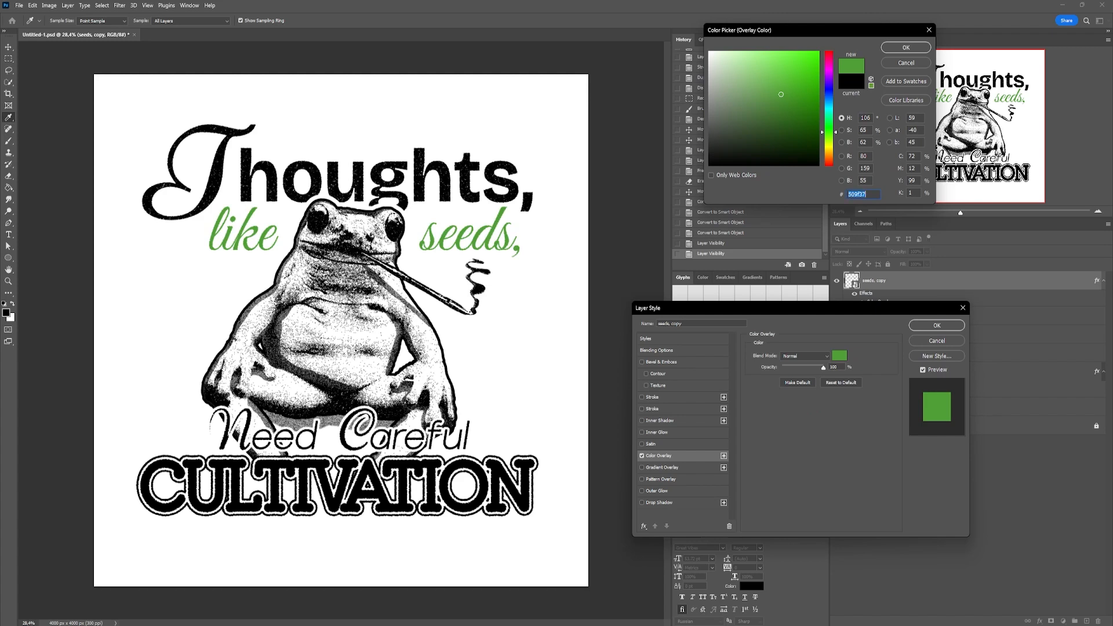
pyautogui.write('ffffff')
pyautogui.hotkey('ctrl', 'a')
pyautogui.write('509f37')
pyautogui.click(906, 48)
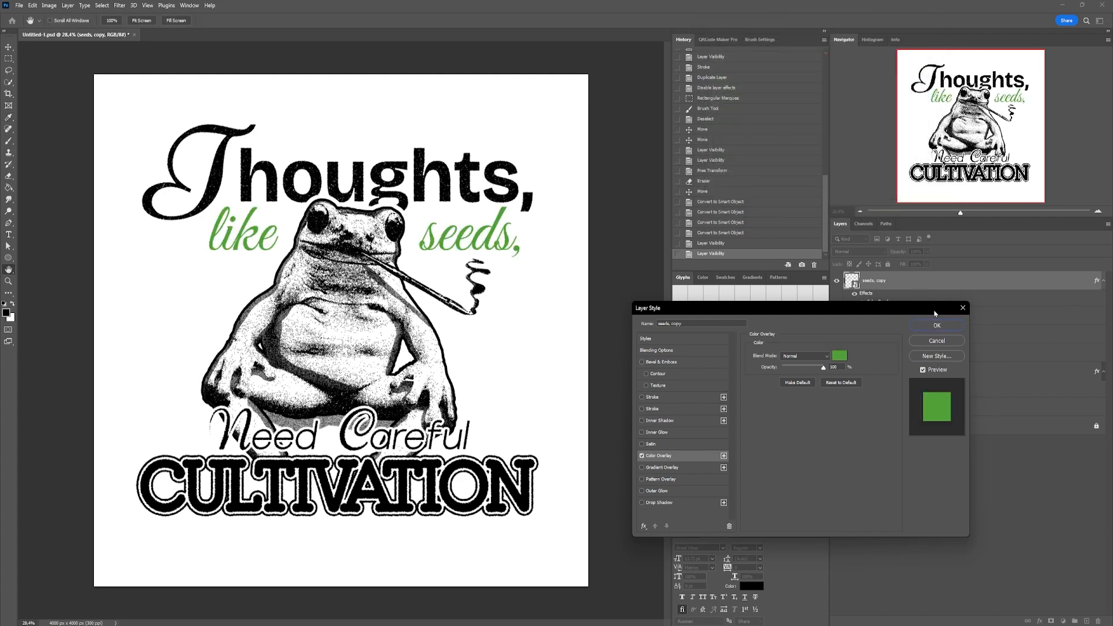
pyautogui.click(936, 326)
# Mask the "seeds, copy" layer with a Color Range selection of its black lettering, keeping the green overlay disabled while selecting and enabled after masking.
pyautogui.click(863, 303)
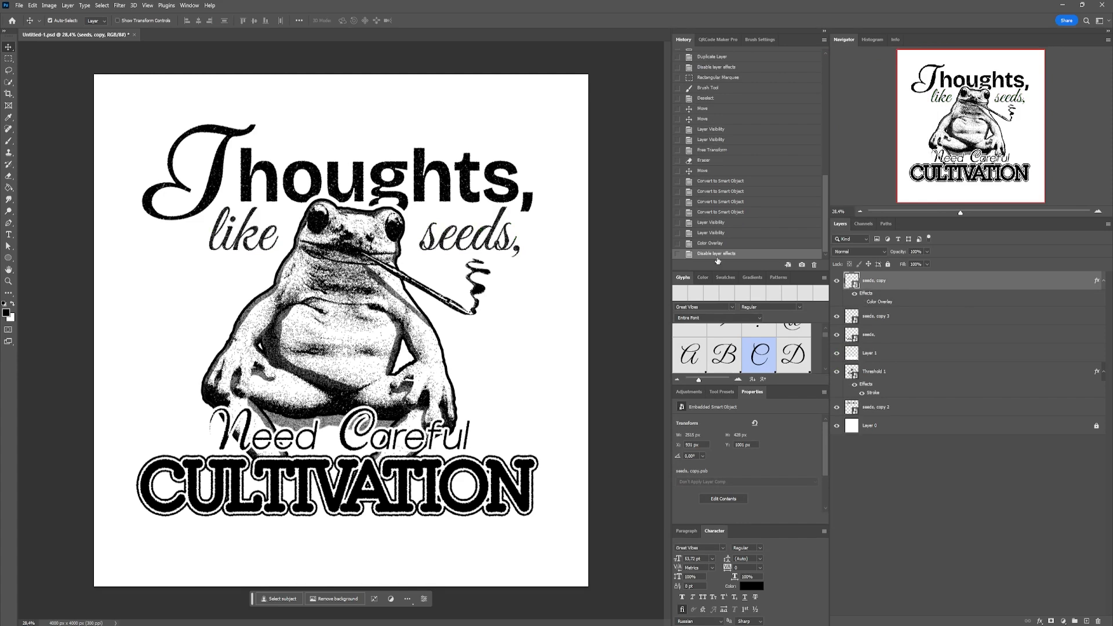
pyautogui.click(100, 6)
pyautogui.click(100, 7)
pyautogui.click(102, 5)
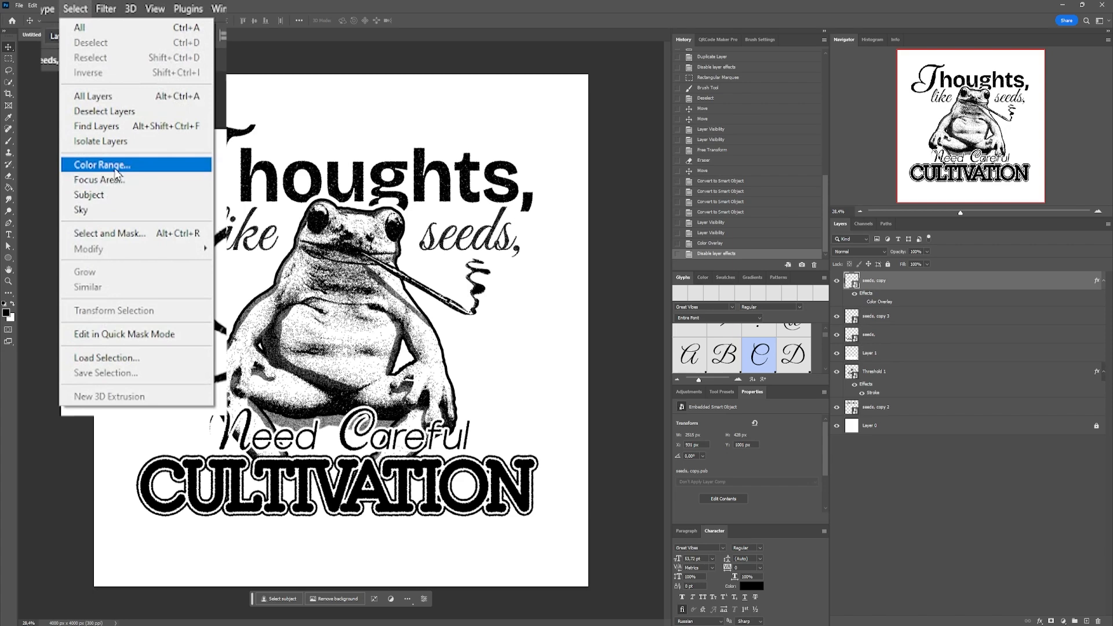
pyautogui.click(115, 168)
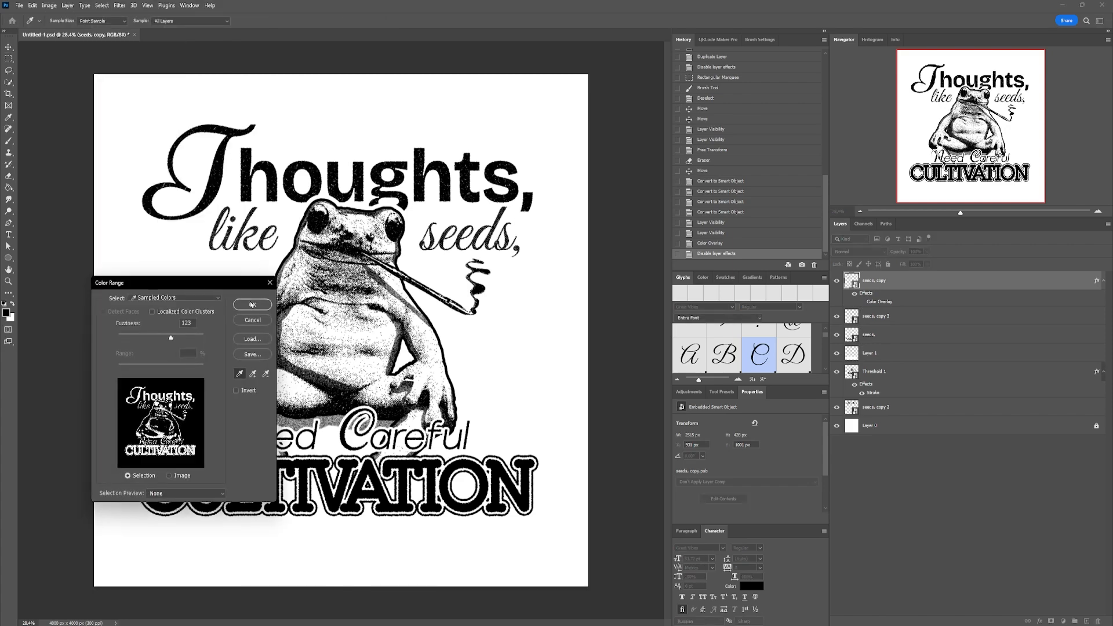
pyautogui.click(252, 304)
pyautogui.click(1052, 620)
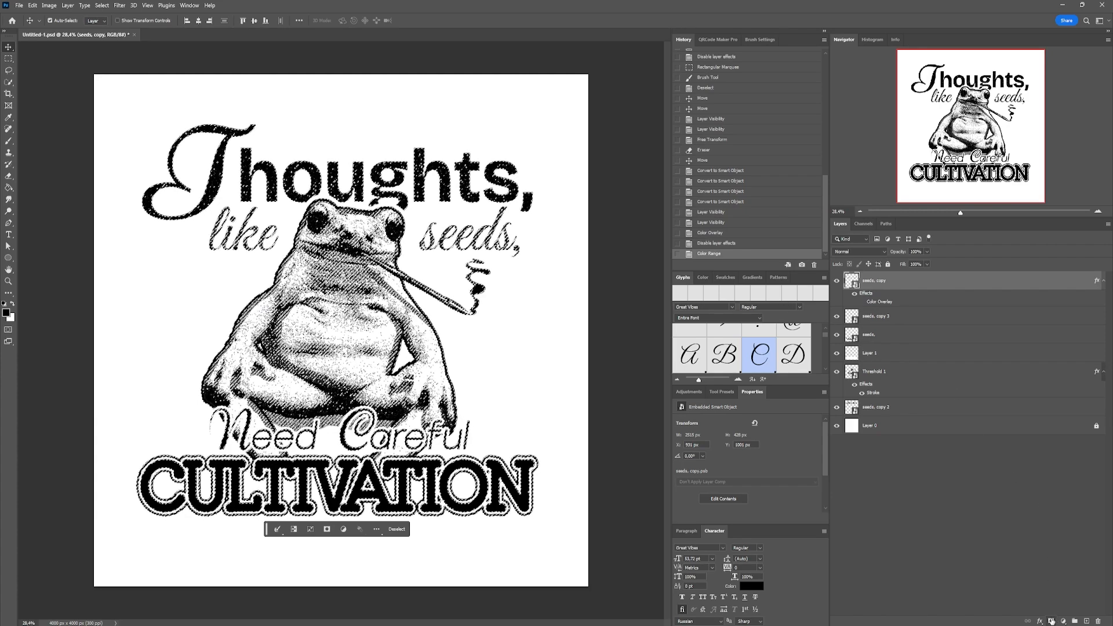
pyautogui.click(863, 302)
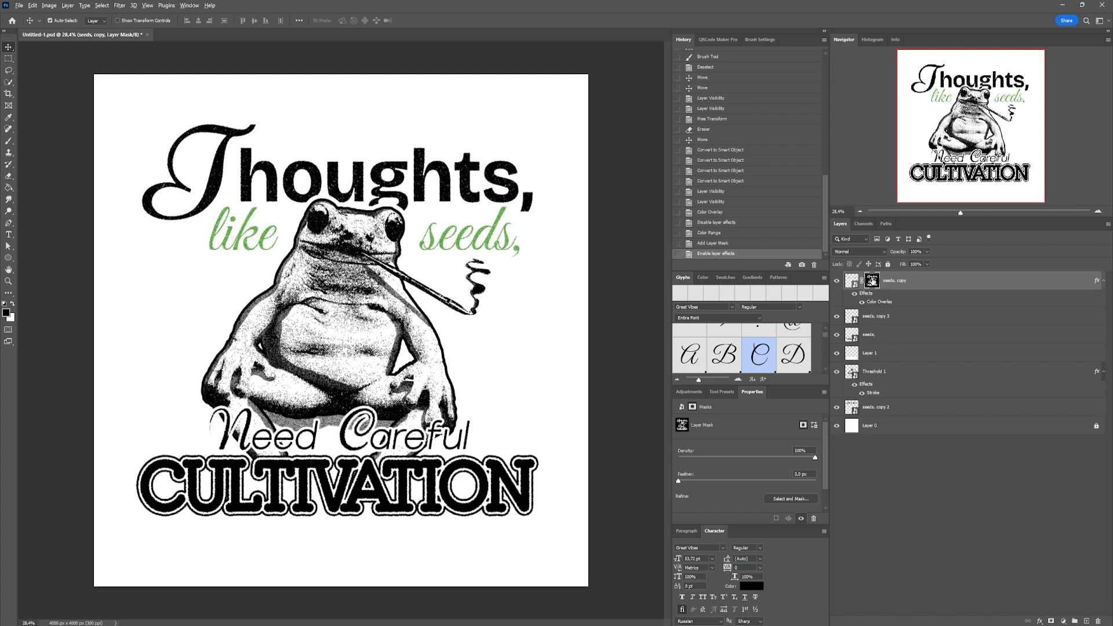
# Check the "seeds, copy 3" layer's visibility and mask it with a Color Range selection of the black lettering at fuzziness 123.
pyautogui.click(836, 316)
pyautogui.click(837, 315)
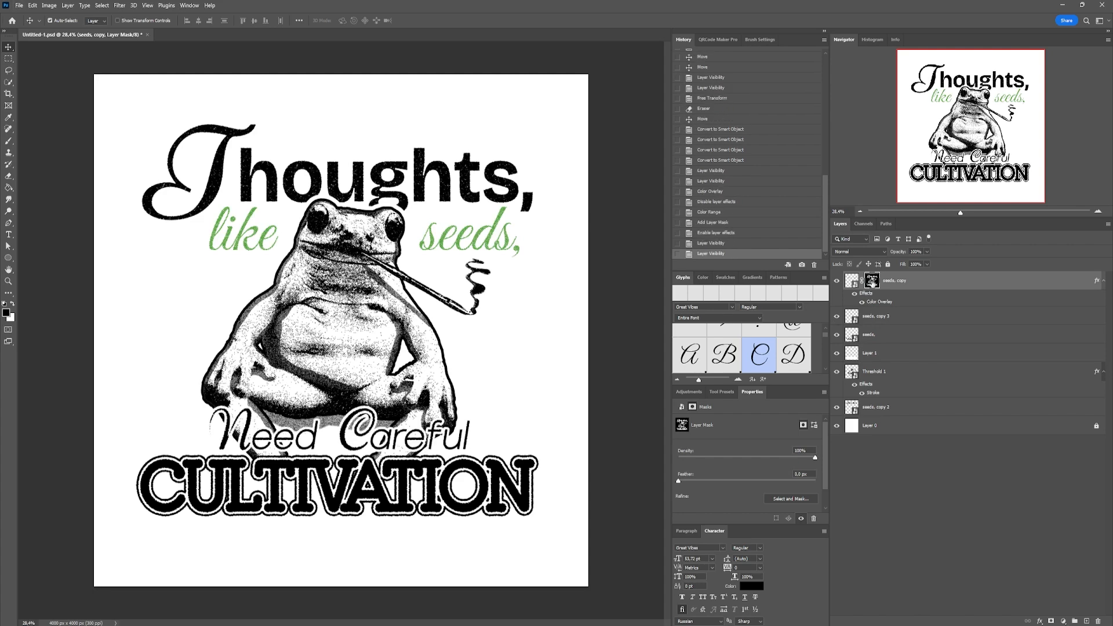
pyautogui.click(862, 313)
pyautogui.click(108, 6)
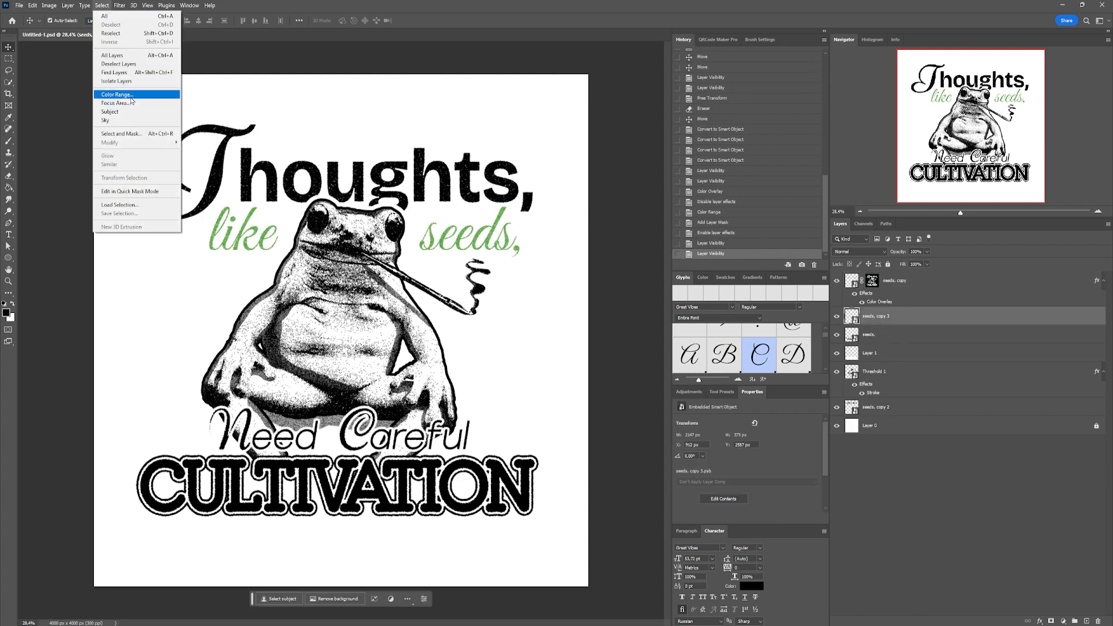
pyautogui.click(119, 94)
pyautogui.click(256, 302)
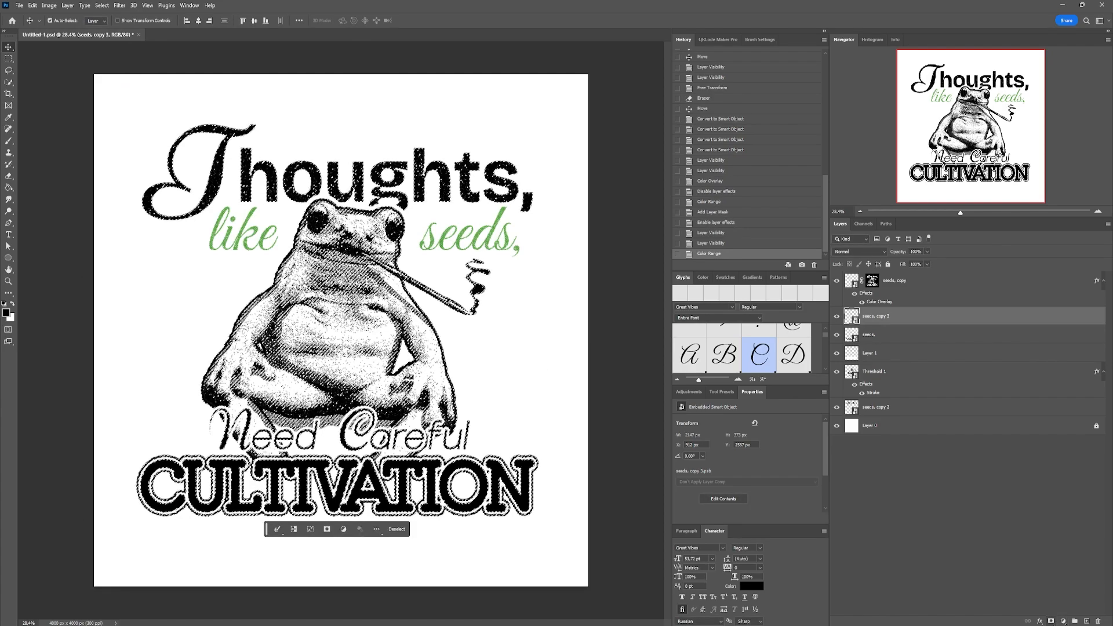
pyautogui.click(1050, 621)
# Duplicate the masked "Need Careful" layer, delete the mask from the original, and select the masked copy.
pyautogui.hotkey('ctrl', 'j')
pyautogui.click(873, 337)
pyautogui.press('Delete')
pyautogui.click(916, 316)
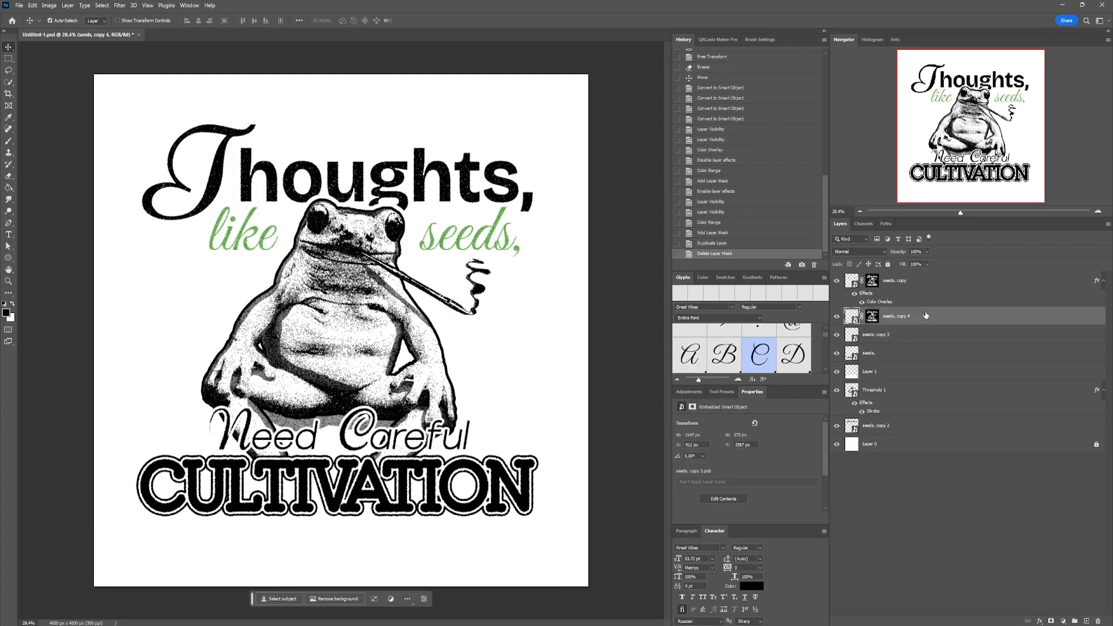
pyautogui.moveTo(1076, 319); pyautogui.dragTo(1076, 320)
pyautogui.hotkey('ctrl', 'z')
pyautogui.doubleClick(850, 317)
pyautogui.hotkey('ctrl', 'w')
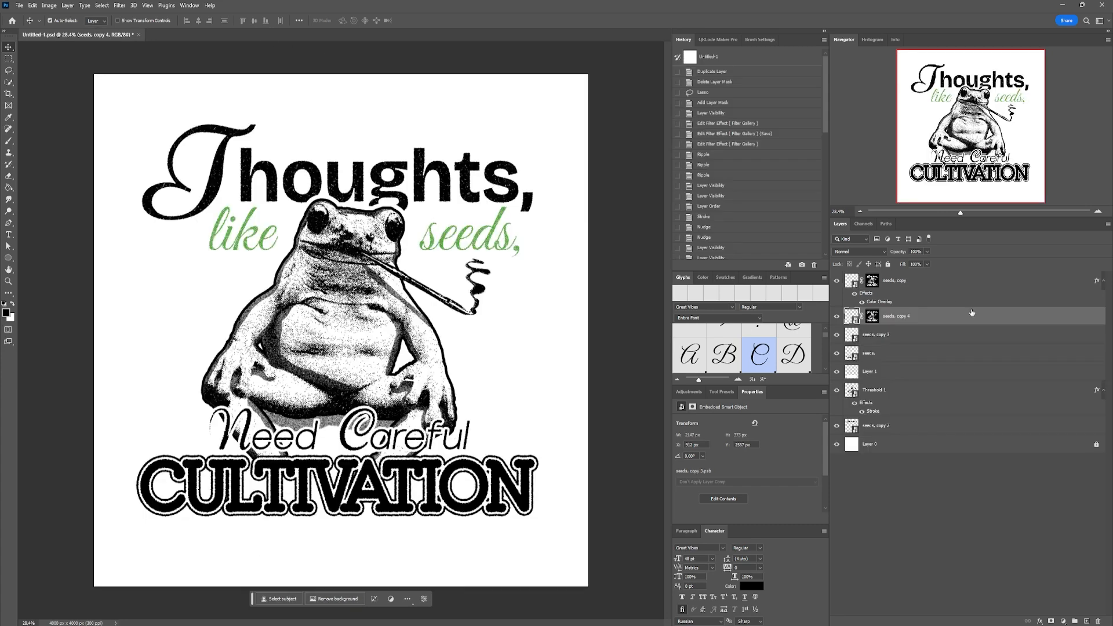
# Add a dark green Color Overlay to the masked "Need Careful" layer "seeds, copy 4".
pyautogui.doubleClick(972, 313)
pyautogui.click(641, 456)
pyautogui.click(839, 354)
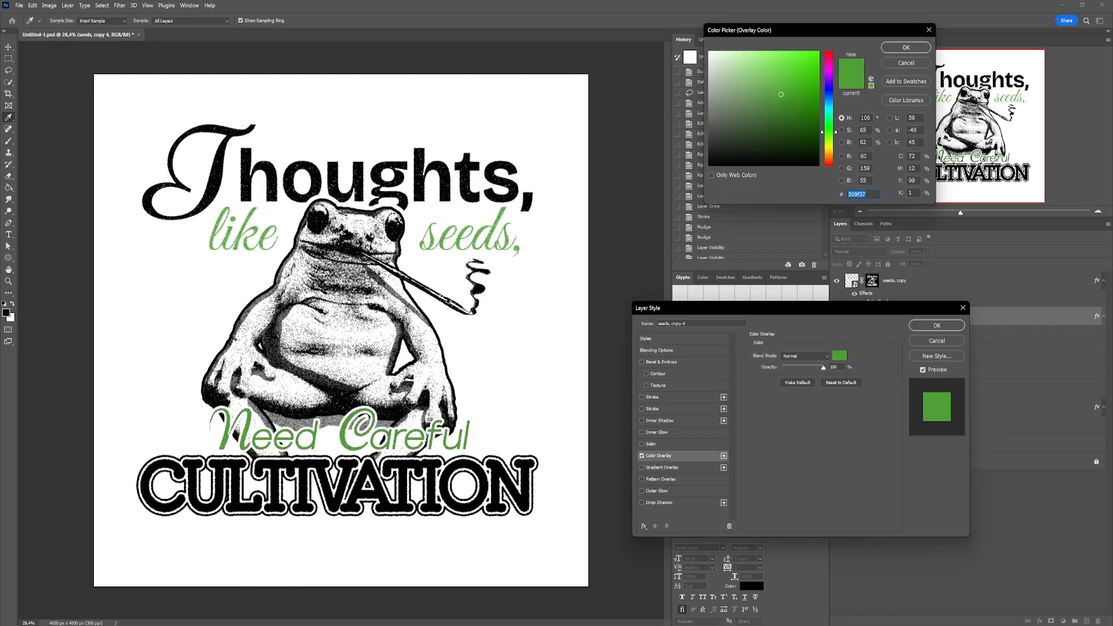
pyautogui.click(794, 137)
pyautogui.click(906, 47)
pyautogui.click(929, 325)
pyautogui.moveTo(1095, 332); pyautogui.dragTo(1096, 328)
pyautogui.hotkey('ctrl', 'z')
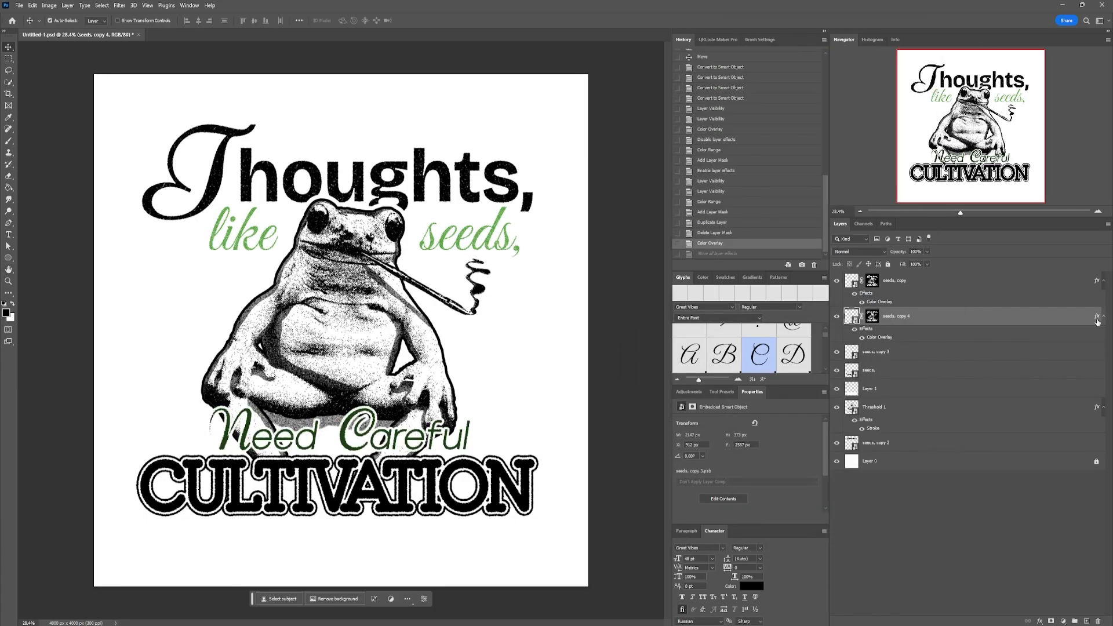
pyautogui.moveTo(909, 353); pyautogui.dragTo(907, 353)
pyautogui.hotkey('ctrl', 'z')
pyautogui.moveTo(1065, 374); pyautogui.dragTo(1064, 373)
pyautogui.hotkey('ctrl', 'z')
# Create a duplicate of the CULTIVATION layer masked by a Color Range selection and copy the dark green overlay from "seeds, copy 4" to it.
pyautogui.click(461, 468)
pyautogui.moveTo(964, 375); pyautogui.dragTo(1086, 620)
pyautogui.click(102, 6)
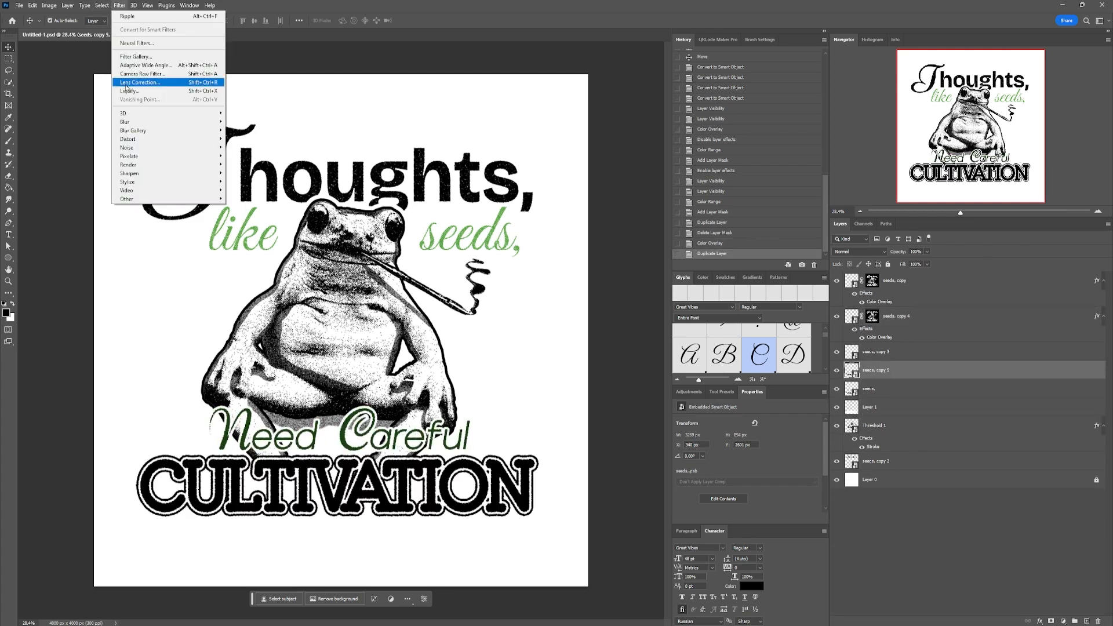
pyautogui.click(128, 94)
pyautogui.press('Return')
pyautogui.click(1050, 621)
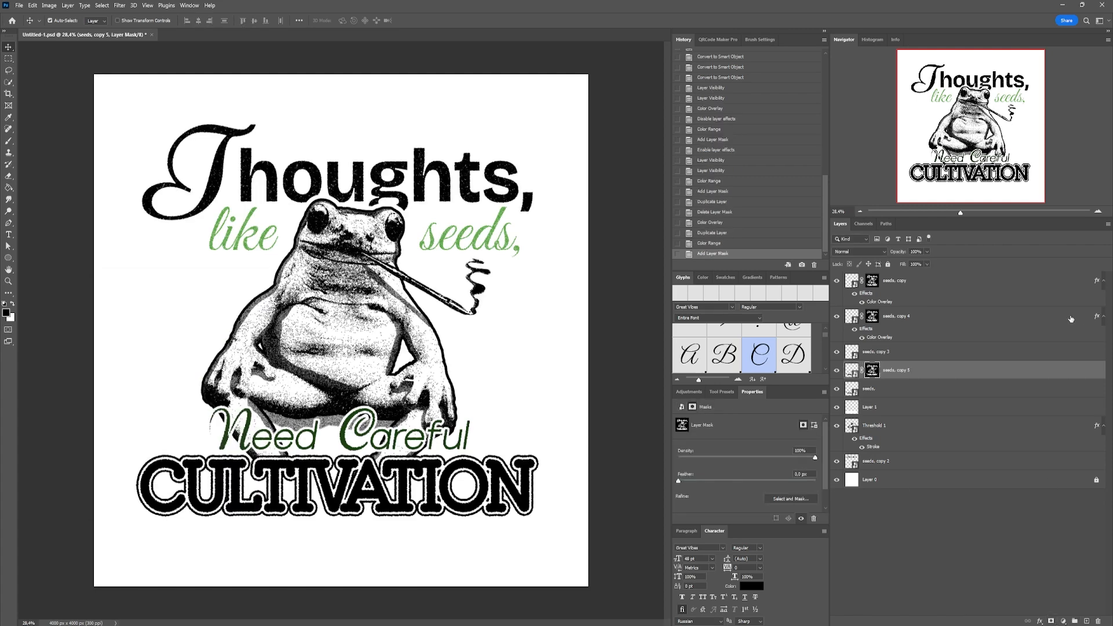
pyautogui.moveTo(1096, 316); pyautogui.dragTo(1065, 371)
# With the frog hidden, mask the "Thoughts," layer using Color Range, and copy the dark green Color Overlay from "seeds, copy 5" to it.
pyautogui.click(516, 193)
pyautogui.click(102, 5)
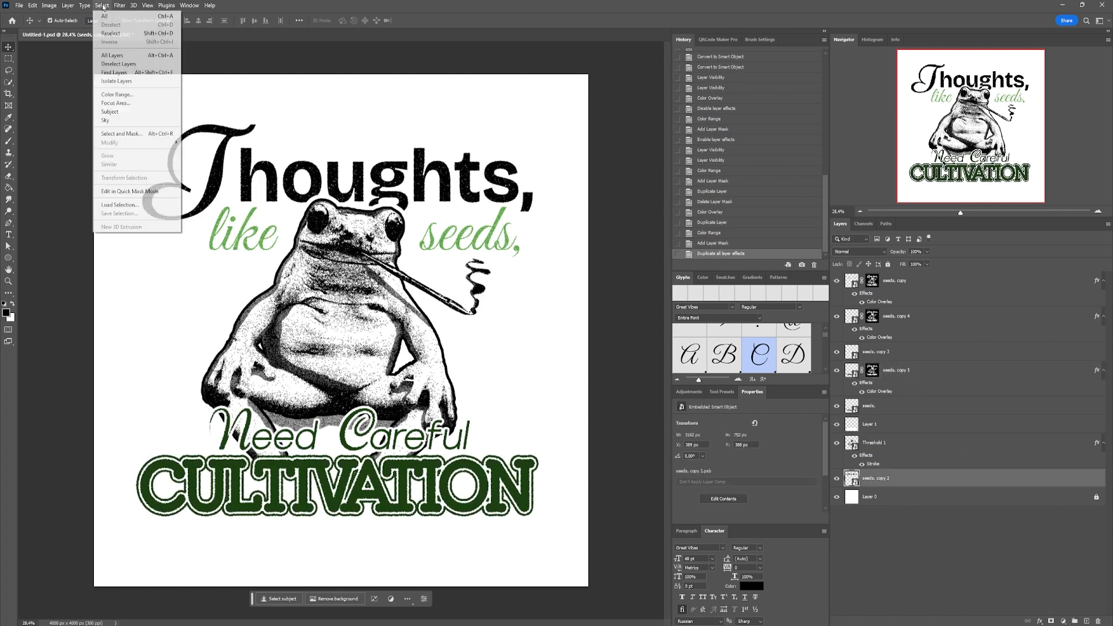
pyautogui.click(836, 442)
pyautogui.click(102, 6)
pyautogui.click(119, 95)
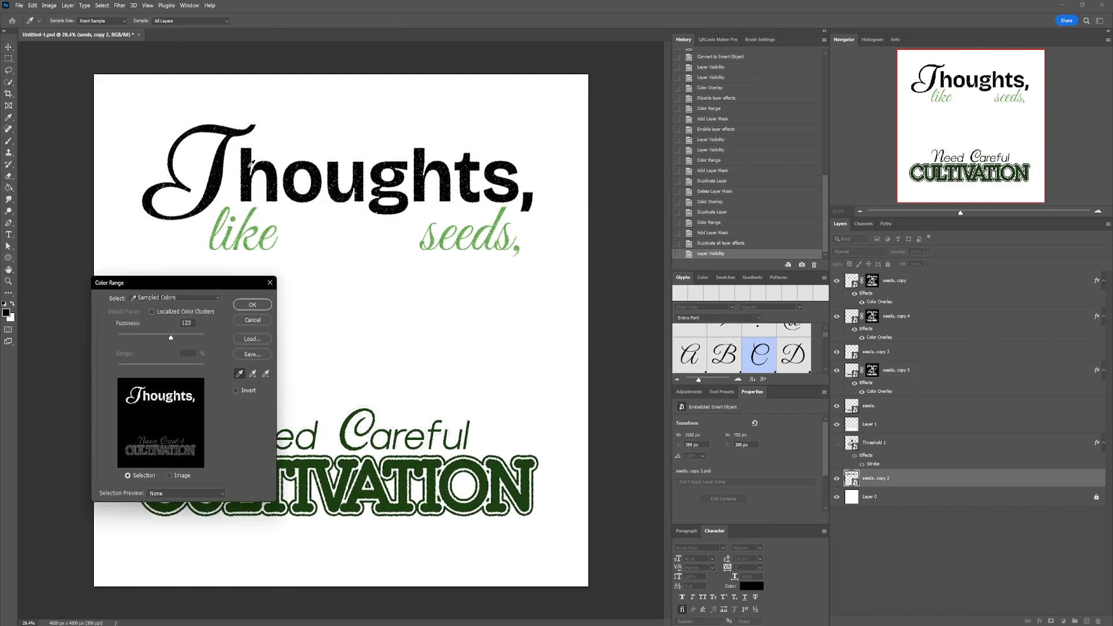
pyautogui.click(252, 303)
pyautogui.click(1051, 621)
pyautogui.click(836, 442)
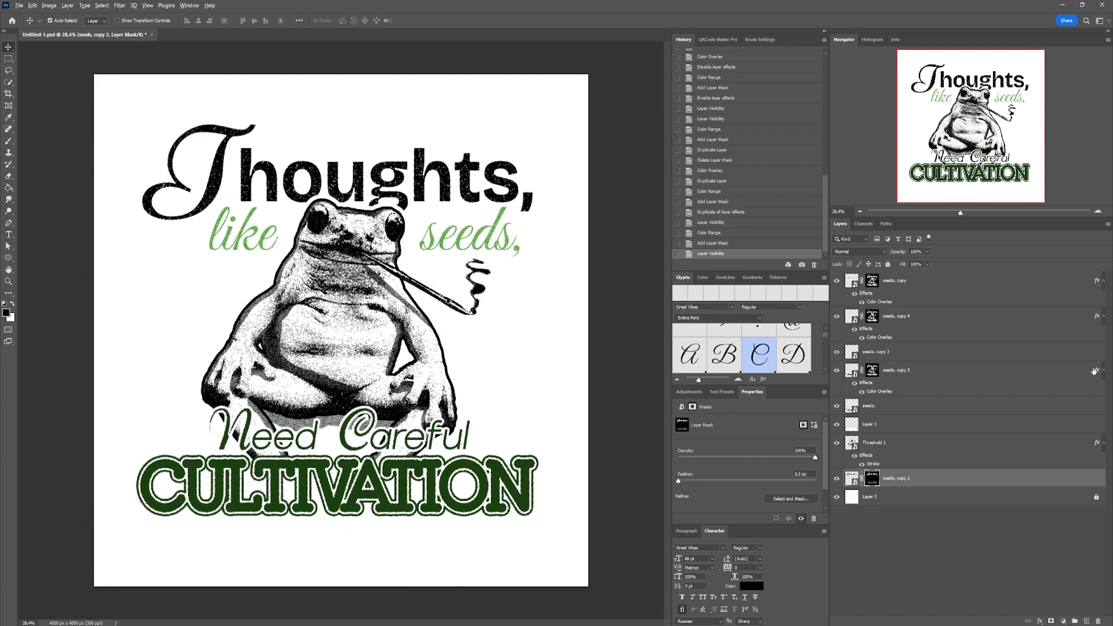
pyautogui.moveTo(1096, 370); pyautogui.dragTo(1089, 474)
# Isolate the frog layer Threshold 1 by hiding the other artwork, and create a duplicate masked with a Color Range selection of its black areas.
pyautogui.moveTo(840, 389); pyautogui.dragTo(838, 425)
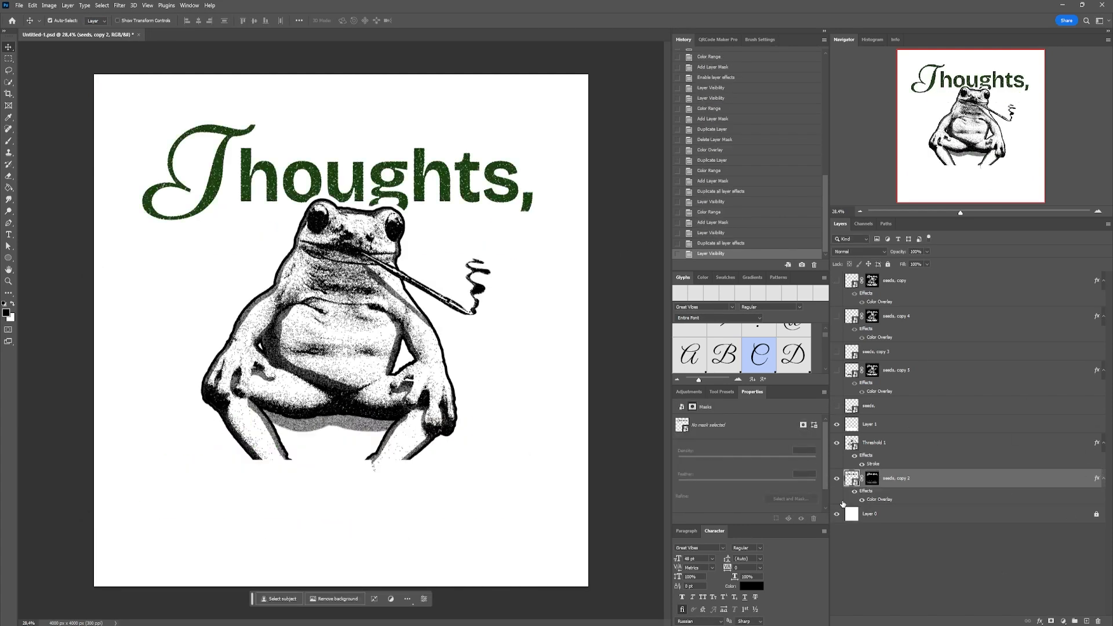
pyautogui.click(837, 479)
pyautogui.click(877, 441)
pyautogui.click(102, 5)
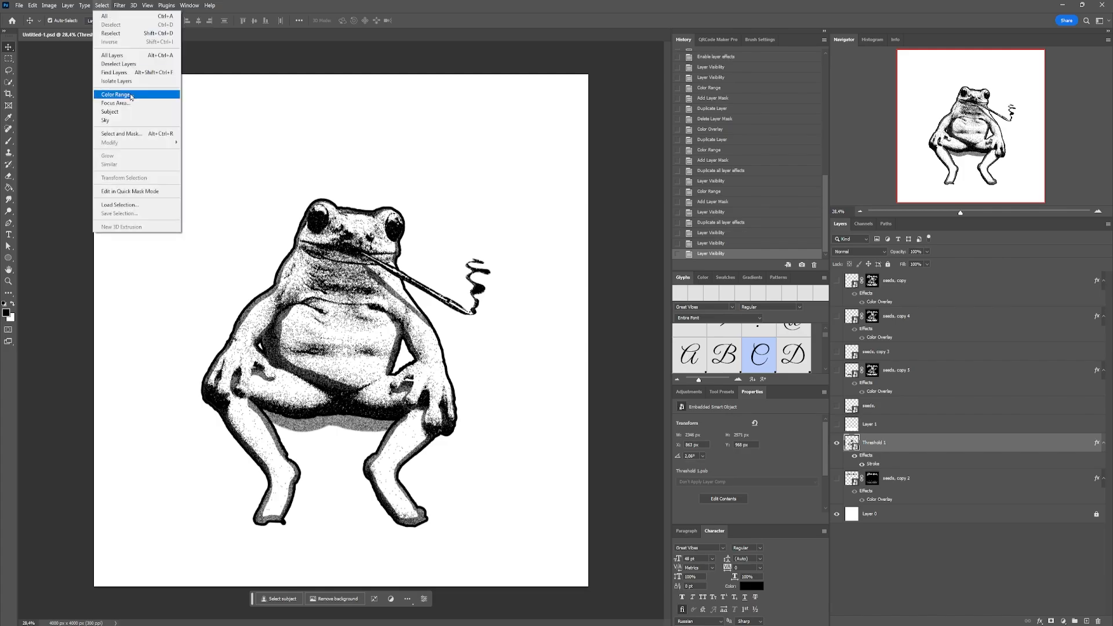
pyautogui.click(118, 93)
pyautogui.scroll(5, 387, 219)
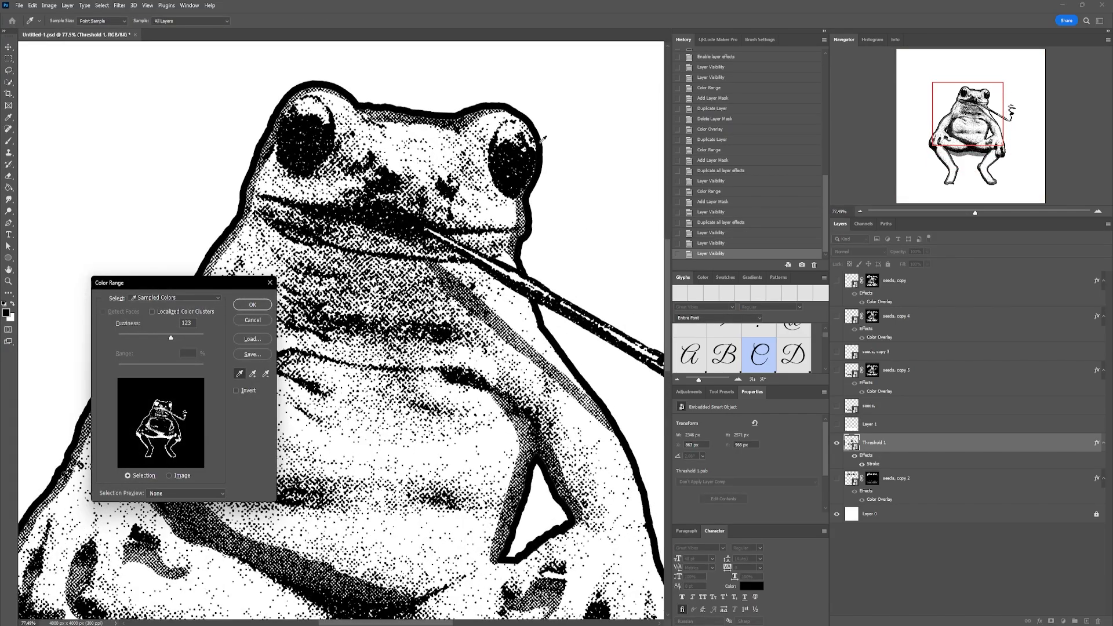
pyautogui.click(253, 308)
pyautogui.moveTo(1029, 446); pyautogui.dragTo(1086, 621)
pyautogui.click(1051, 621)
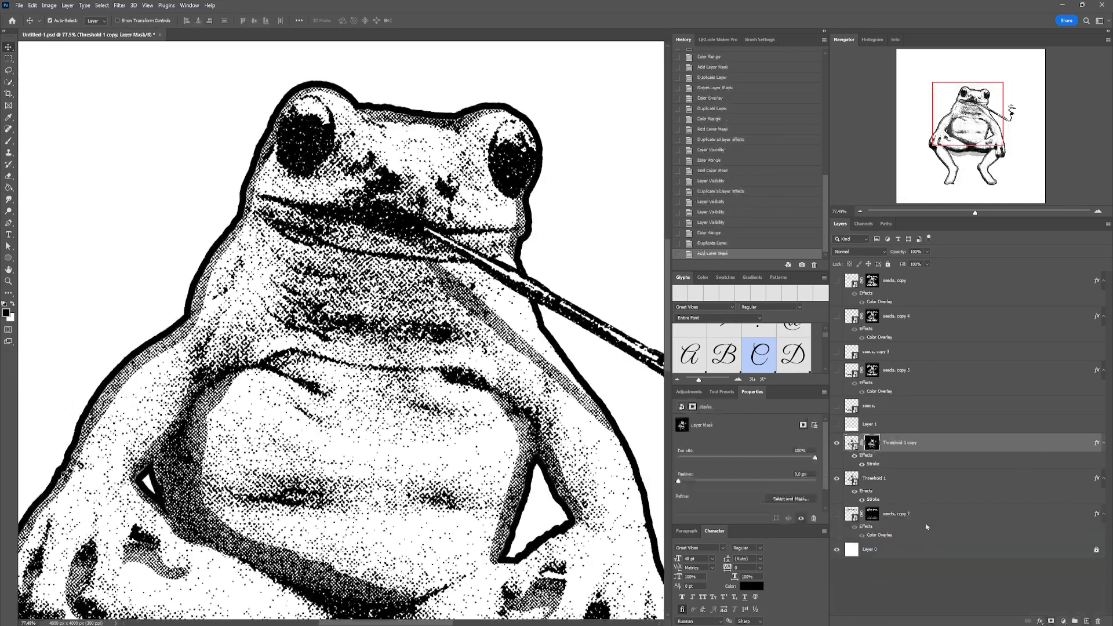
pyautogui.scroll(-4, 425, 353)
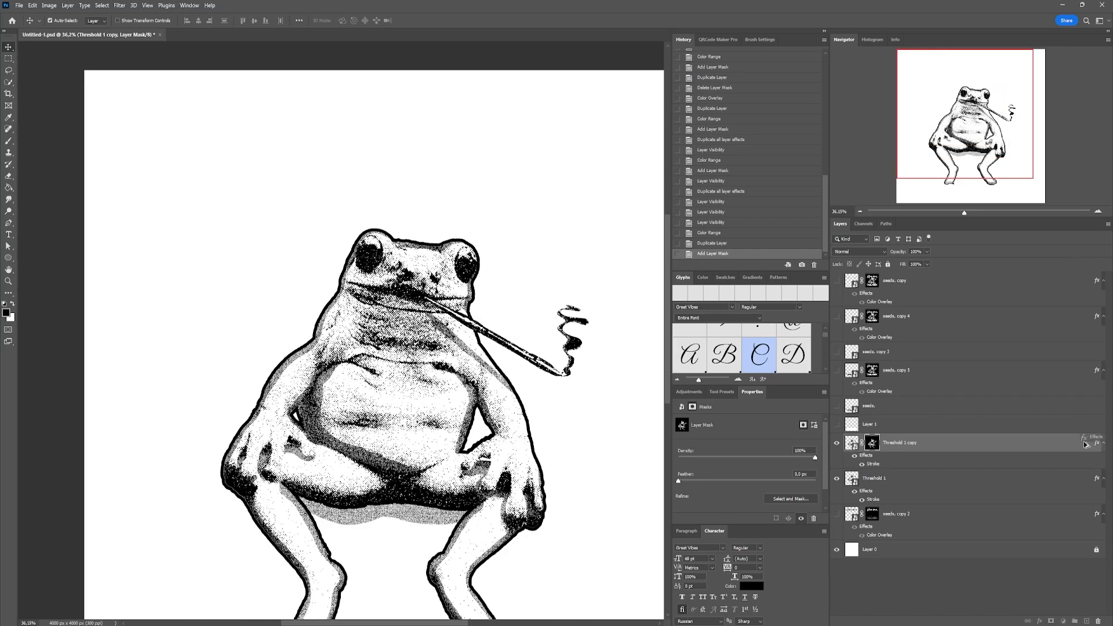
pyautogui.keyDown('alt'); pyautogui.moveTo(1085, 444); pyautogui.dragTo(1082, 445); pyautogui.keyUp('alt')
pyautogui.moveTo(431, 367); pyautogui.dragTo(359, 278)
pyautogui.scroll(1, 359, 278)
pyautogui.hotkey('ctrl', 'z')
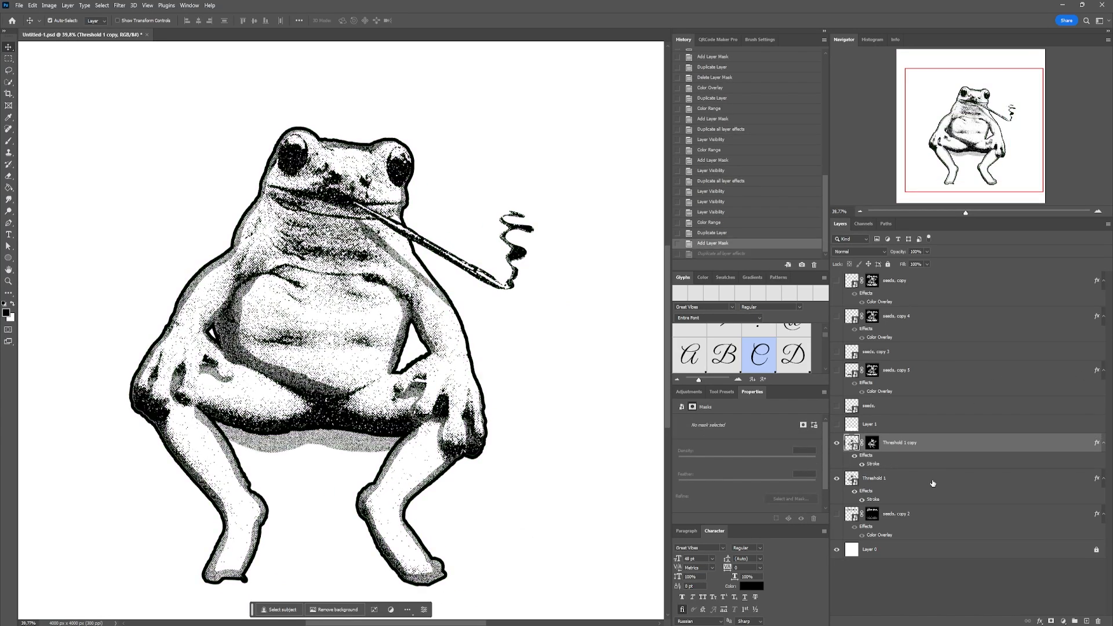
# Compare Threshold 1 copy with and without its Stroke, and replace that effect with a copy of the dark green Color Overlay.
pyautogui.click(861, 464)
pyautogui.click(862, 464)
pyautogui.click(862, 464)
pyautogui.click(862, 465)
pyautogui.keyDown('alt'); pyautogui.moveTo(1079, 451); pyautogui.dragTo(1081, 450); pyautogui.keyUp('alt')
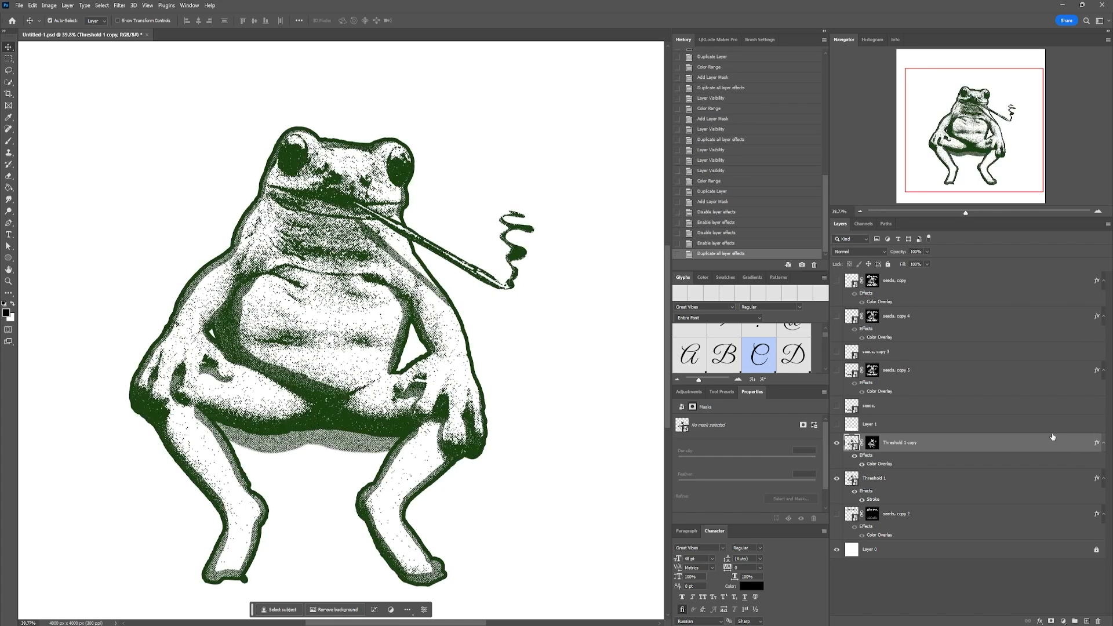
# Hide Threshold 1 copy, duplicate Threshold 1 and hide the original, and mask the duplicate with a Color Range selection of the white areas.
pyautogui.click(836, 443)
pyautogui.click(935, 480)
pyautogui.hotkey('ctrl', 'j')
pyautogui.click(837, 513)
pyautogui.click(102, 5)
pyautogui.click(127, 99)
pyautogui.press('Return')
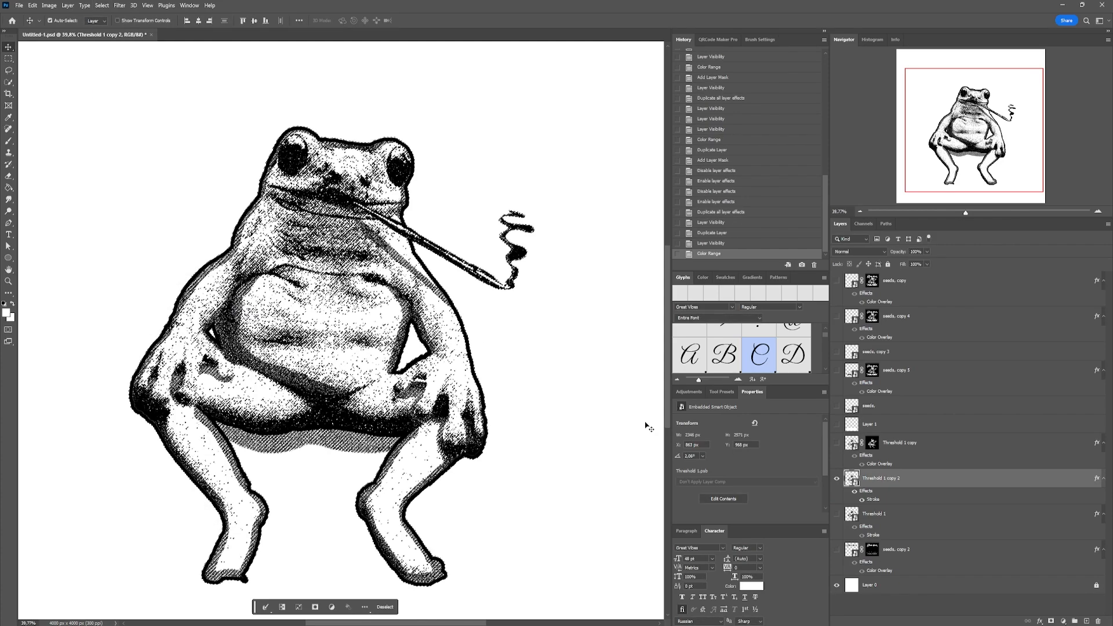
pyautogui.click(1051, 621)
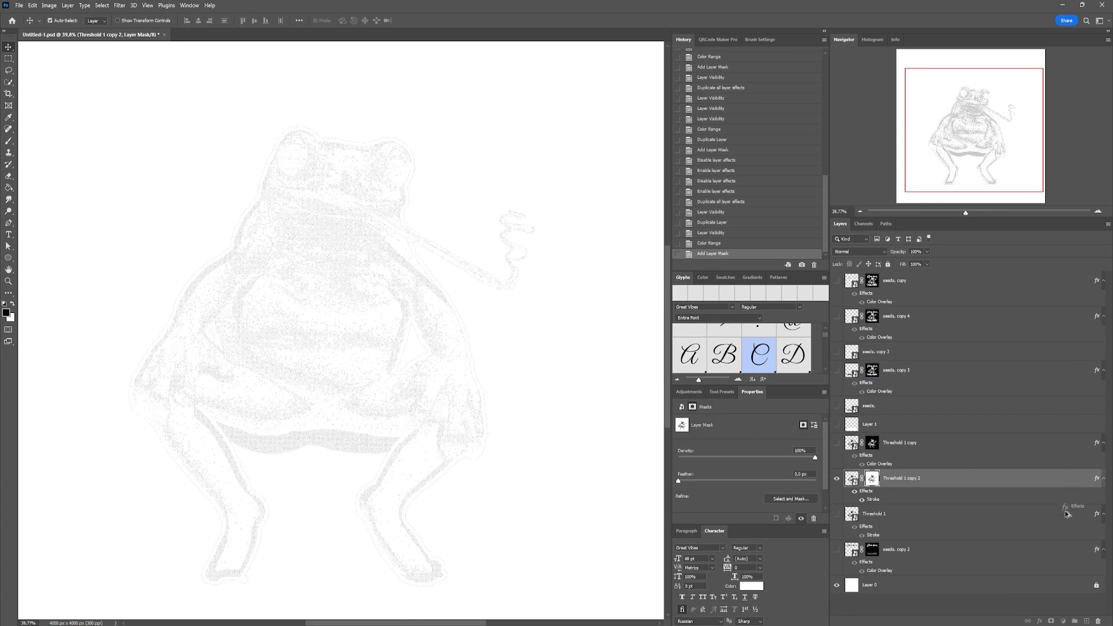
# Give Threshold 1 copy 2 a copied Color Overlay recoloured to a lighter green, and show Threshold 1 copy above it.
pyautogui.keyDown('alt'); pyautogui.moveTo(1055, 482); pyautogui.dragTo(1077, 487); pyautogui.keyUp('alt')
pyautogui.doubleClick(878, 500)
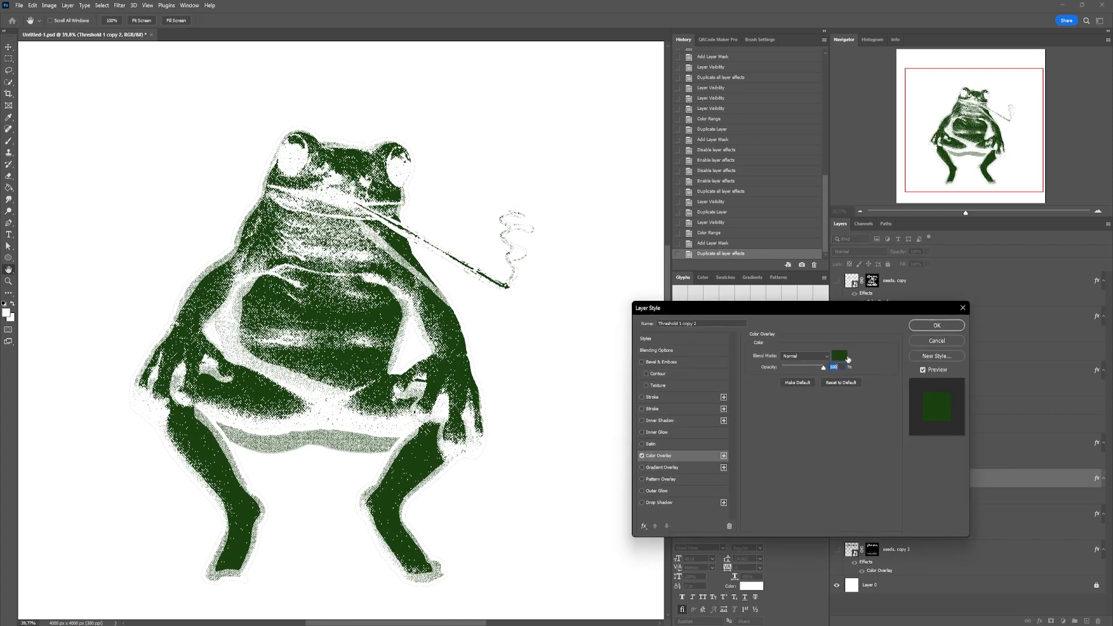
pyautogui.click(839, 355)
pyautogui.click(780, 94)
pyautogui.click(906, 48)
pyautogui.click(937, 325)
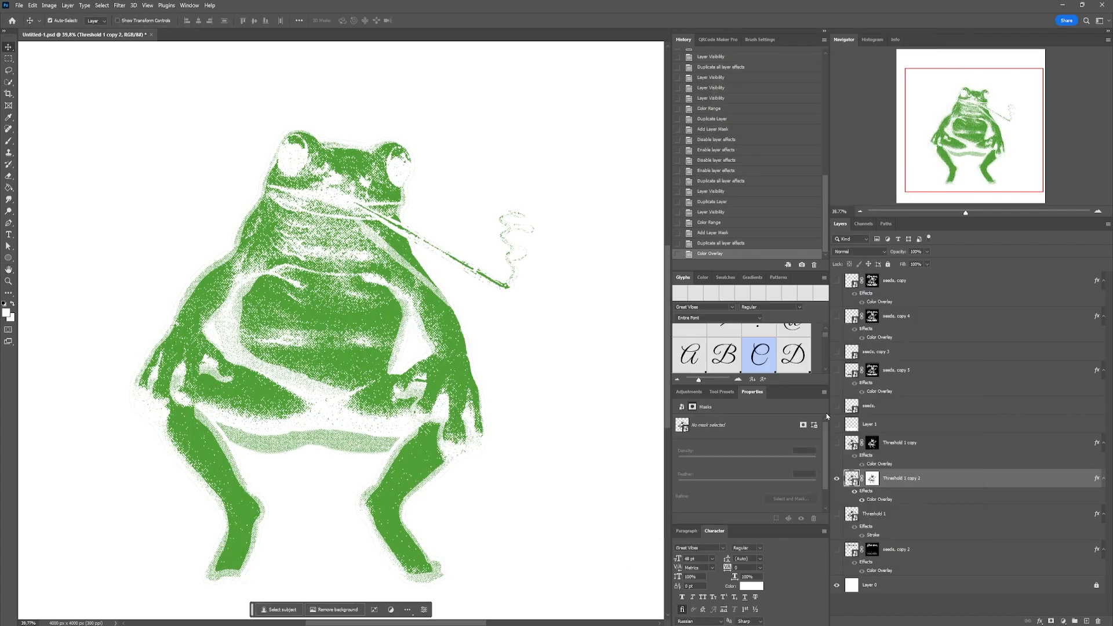
pyautogui.click(837, 443)
pyautogui.scroll(-2, 245, 300)
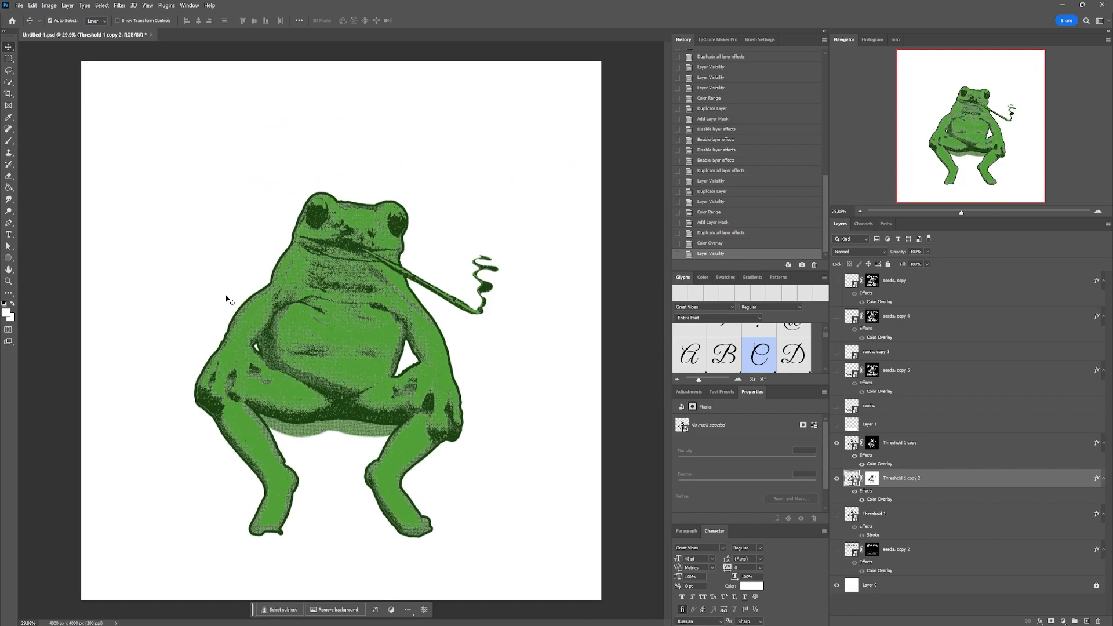
# Toggle the effects of Threshold 1 copy to compare the frog's dark green shading with and without them.
pyautogui.click(863, 464)
pyautogui.click(862, 464)
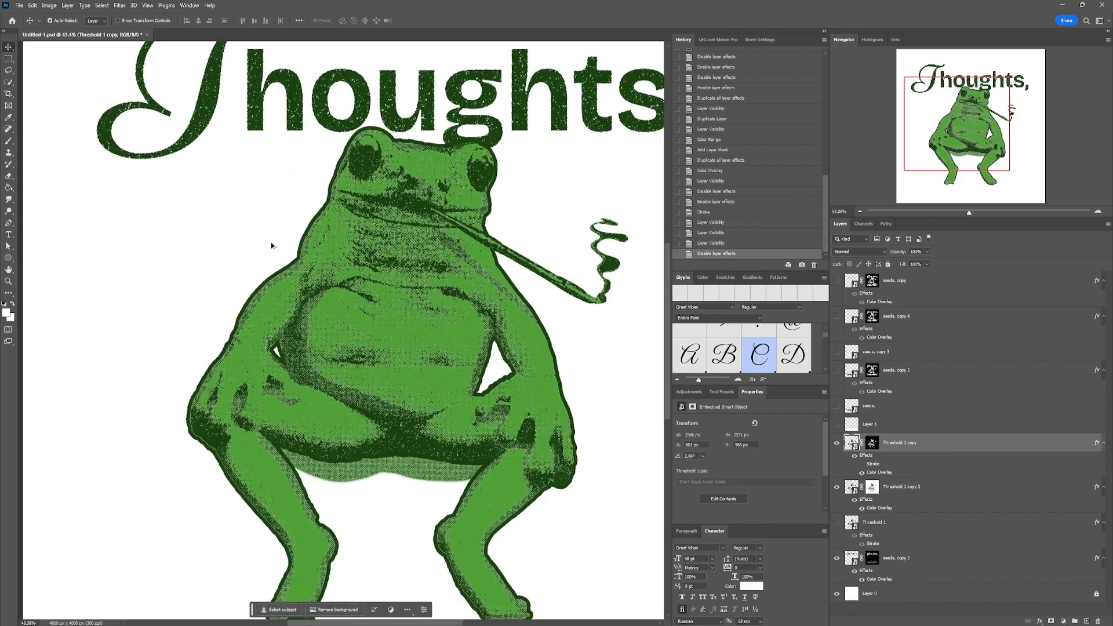
pyautogui.scroll(5, 388, 343)
pyautogui.scroll(-4, 388, 343)
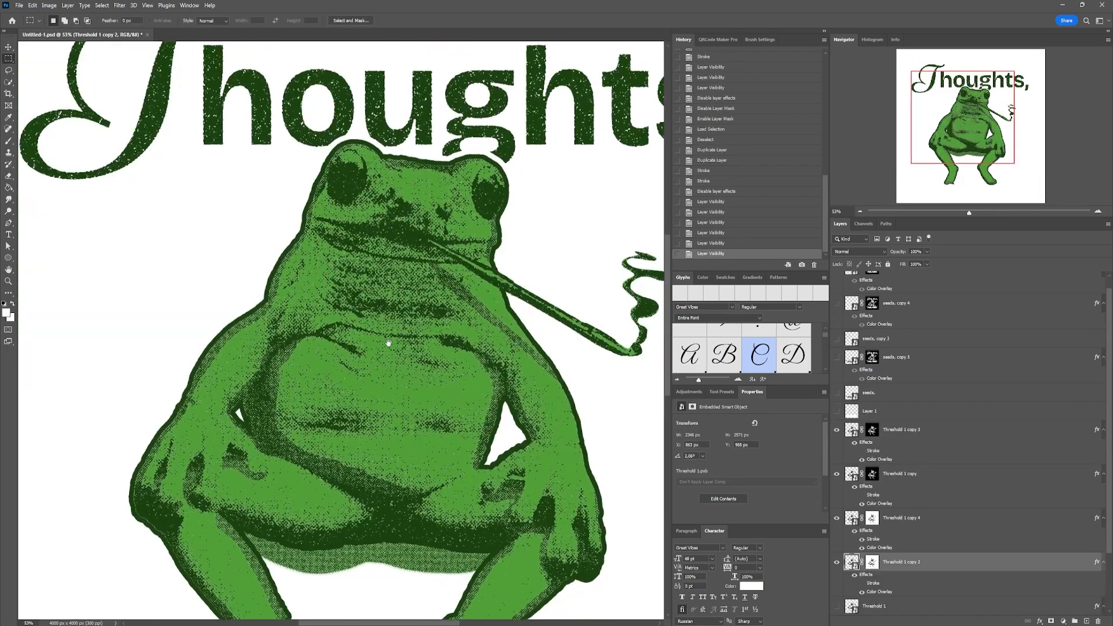
pyautogui.scroll(-2, 388, 343)
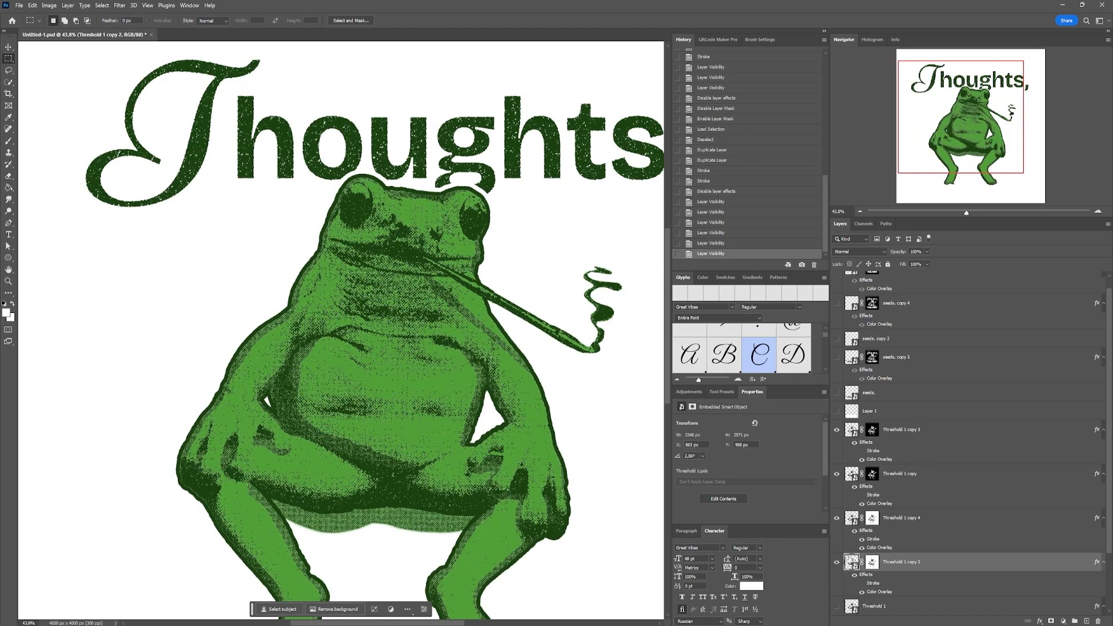
# Load the outline of Threshold 1 copy 2 as a selection and fill it on a new layer with the frog's light green.
pyautogui.keyDown('ctrl'); pyautogui.click(851, 562); pyautogui.keyUp('ctrl')
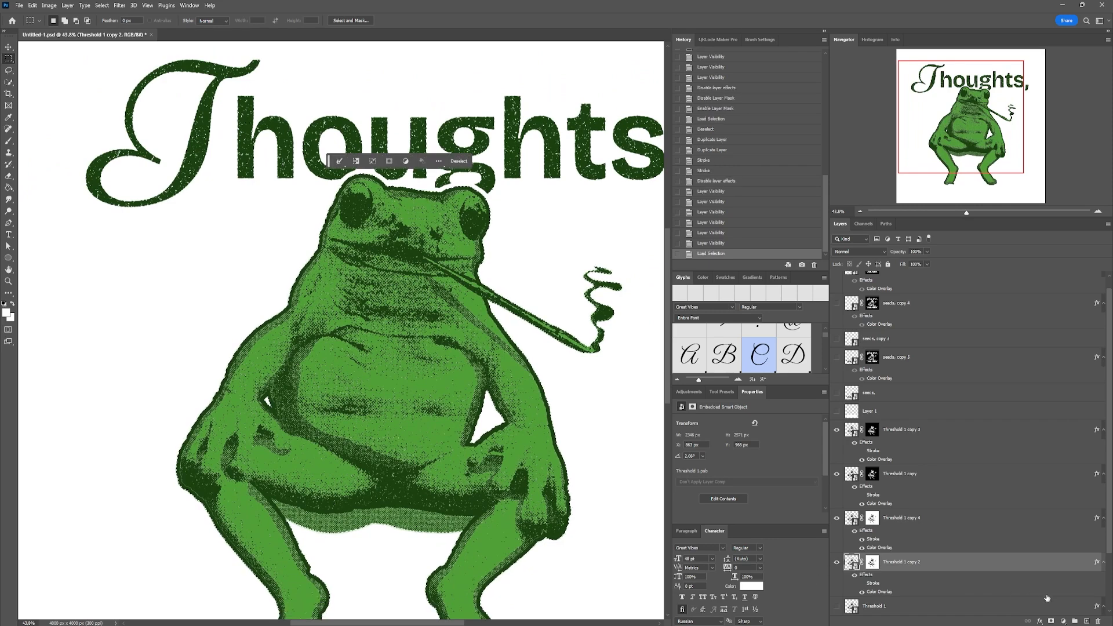
pyautogui.click(1086, 621)
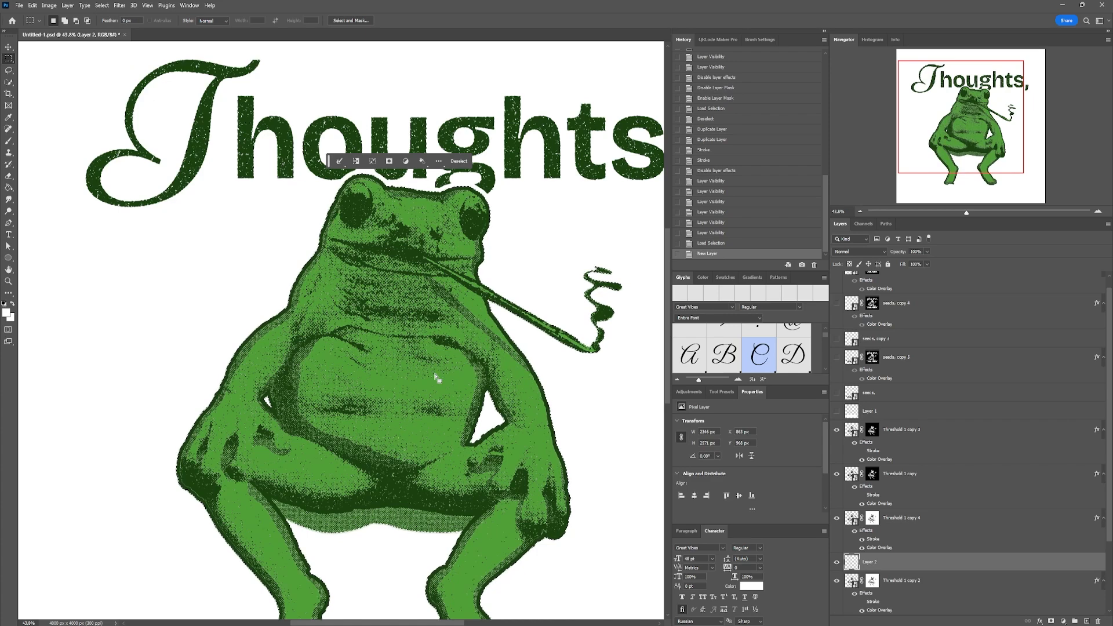
pyautogui.press('g')
pyautogui.keyDown('alt'); pyautogui.click(469, 371); pyautogui.keyUp('alt')
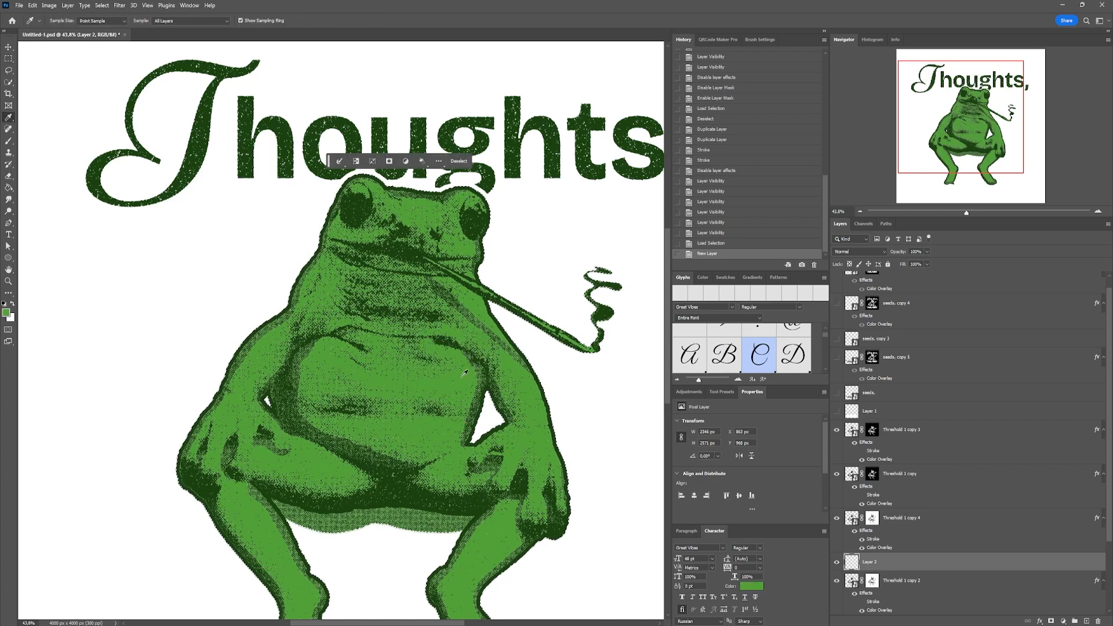
pyautogui.click(465, 381)
pyautogui.click(466, 381)
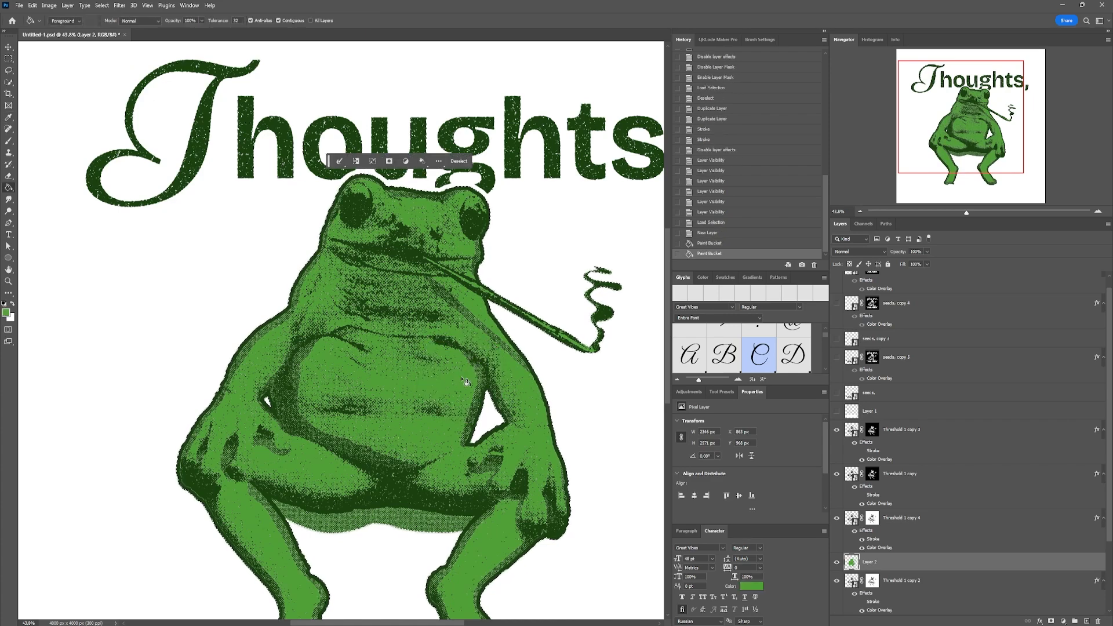
# Move Layer 2 above Threshold 1 copy 4, deselect, and compare the frog with and without Threshold 1 copy 4.
pyautogui.scroll(3, 465, 381)
pyautogui.moveTo(894, 559); pyautogui.dragTo(893, 525)
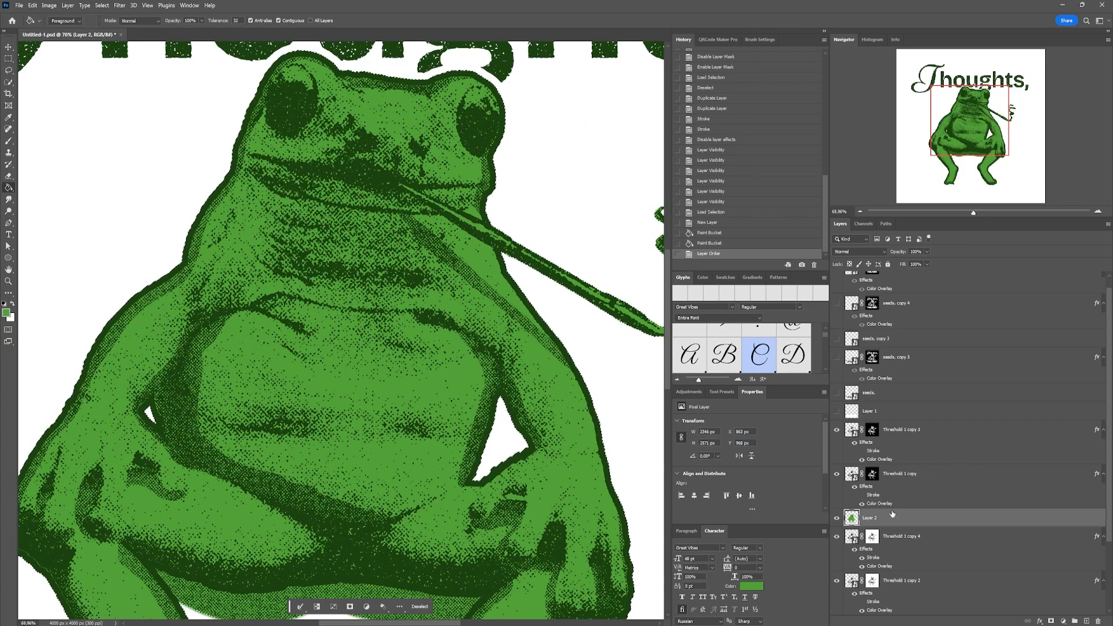
pyautogui.scroll(-5, 517, 389)
pyautogui.press('m')
pyautogui.hotkey('ctrl', 'd')
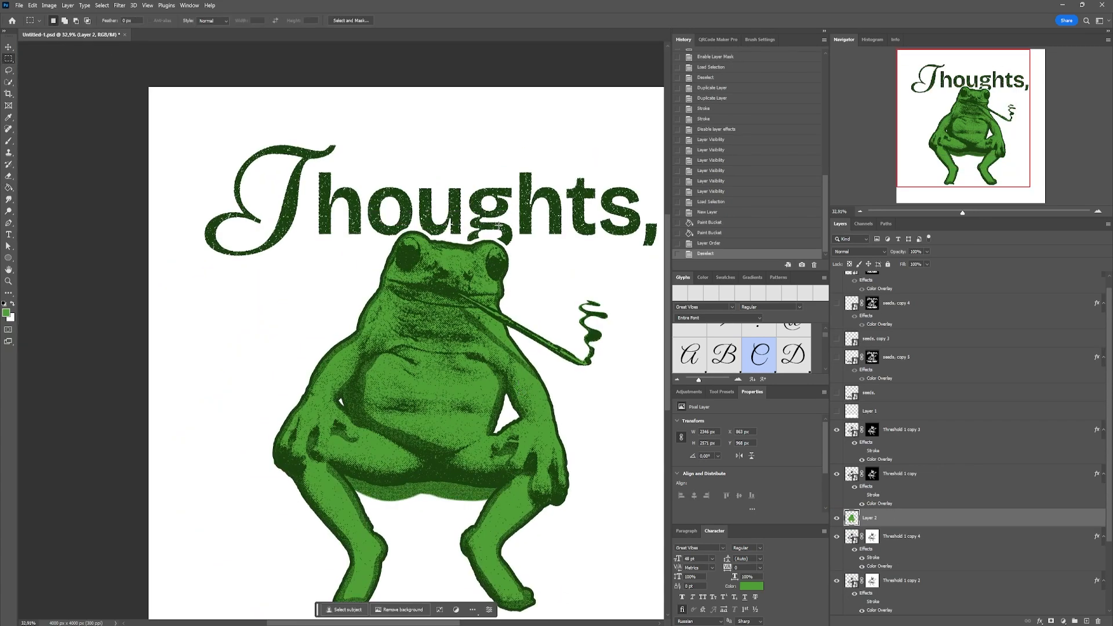
pyautogui.click(836, 535)
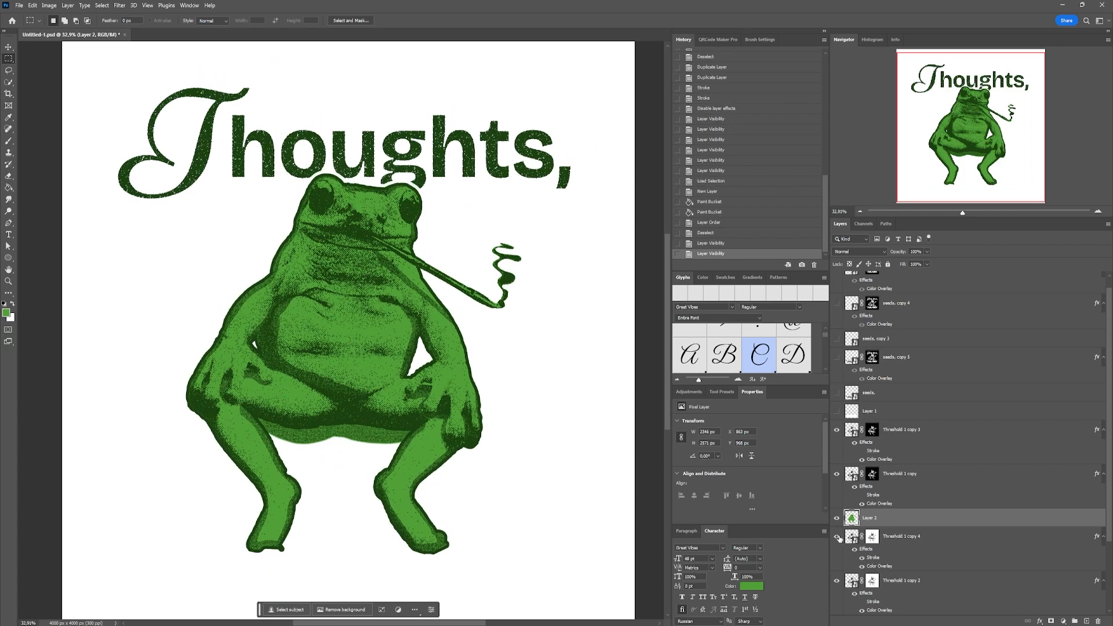
# Erase the light green fill beneath the frog's belly on Layer 2.
pyautogui.press('e')
pyautogui.scroll(5, 264, 420)
pyautogui.moveTo(268, 423)
pyautogui.mouseDown()
pyautogui.moveTo(525, 443)
pyautogui.moveTo(554, 435)
pyautogui.mouseUp()
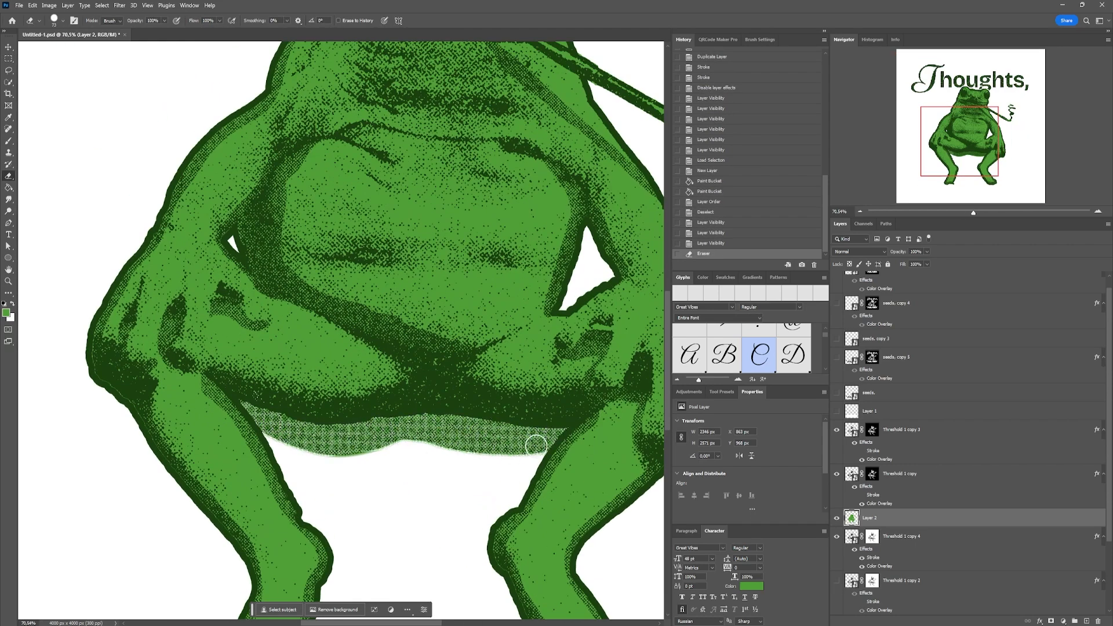
# Edit the Threshold 1 copy 4 mask with the Eraser to remove the solid green from the shadow under the frog's belly.
pyautogui.click(873, 537)
pyautogui.press('d')
pyautogui.moveTo(417, 446)
pyautogui.mouseDown()
pyautogui.moveTo(505, 455)
pyautogui.moveTo(480, 440)
pyautogui.moveTo(406, 446)
pyautogui.mouseUp()
pyautogui.scroll(4, 293, 445)
pyautogui.scroll(1, 293, 446)
pyautogui.moveTo(294, 441); pyautogui.dragTo(140, 351)
pyautogui.moveTo(198, 390); pyautogui.dragTo(470, 400)
pyautogui.moveTo(244, 386); pyautogui.dragTo(532, 402)
pyautogui.moveTo(504, 386)
pyautogui.mouseDown()
pyautogui.moveTo(286, 355)
pyautogui.moveTo(545, 400)
pyautogui.moveTo(577, 389)
pyautogui.mouseUp()
pyautogui.moveTo(571, 394); pyautogui.dragTo(477, 394)
pyautogui.press('x')
pyautogui.moveTo(597, 413); pyautogui.dragTo(598, 415)
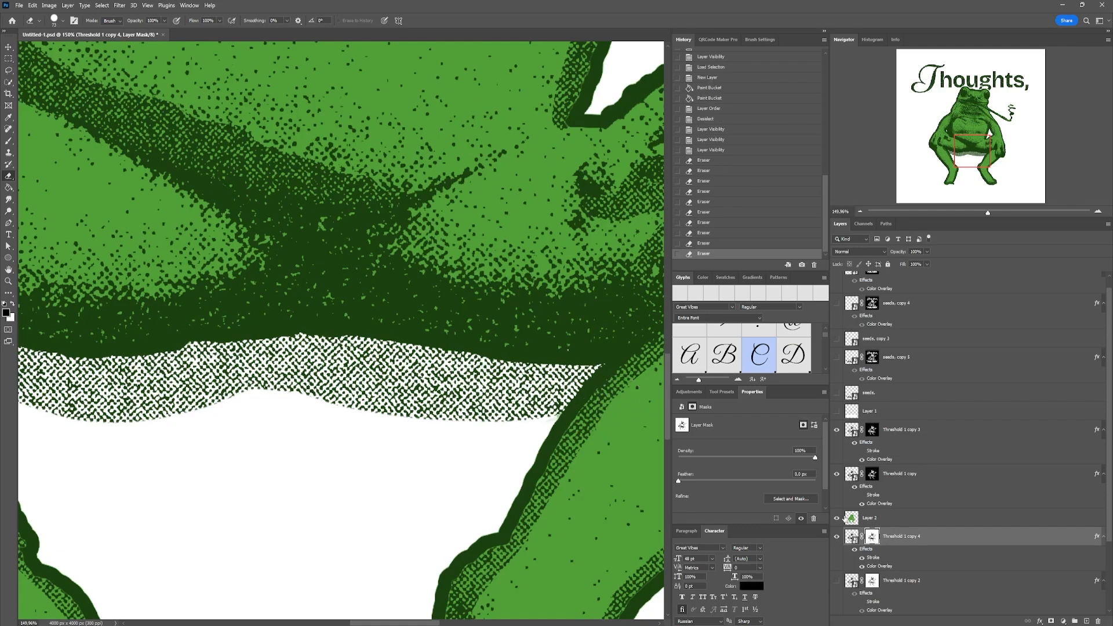
# Erase the leftover light green under the belly on Layer 2 and touch the layer up with a 15 px brush.
pyautogui.click(870, 518)
pyautogui.moveTo(241, 433); pyautogui.dragTo(577, 432)
pyautogui.moveTo(362, 374); pyautogui.dragTo(284, 317)
pyautogui.press('b')
pyautogui.click(55, 21)
pyautogui.write('15')
pyautogui.press('Return')
pyautogui.click(249, 287)
pyautogui.scroll(-5, 303, 292)
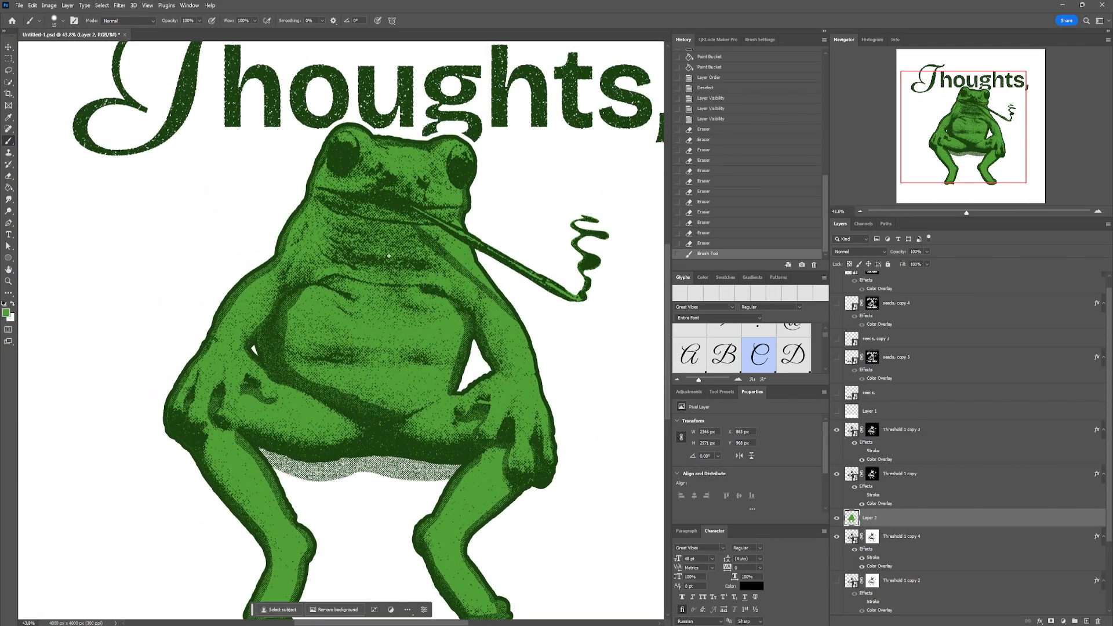
# Add an empty layer above Layer 2 and set up a larger white brush, undoing the test strokes on the frog's eye.
pyautogui.click(1087, 621)
pyautogui.scroll(5, 352, 127)
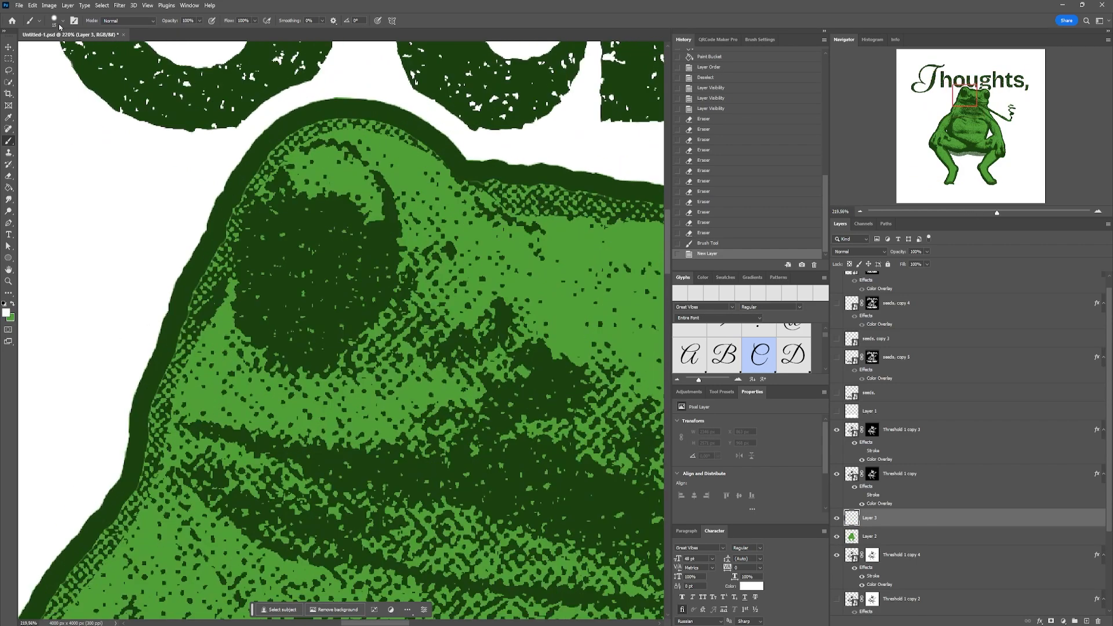
pyautogui.click(54, 21)
pyautogui.moveTo(325, 202); pyautogui.dragTo(329, 190)
pyautogui.hotkey('ctrl', 'z')
pyautogui.click(54, 21)
pyautogui.moveTo(85, 70); pyautogui.dragTo(105, 70)
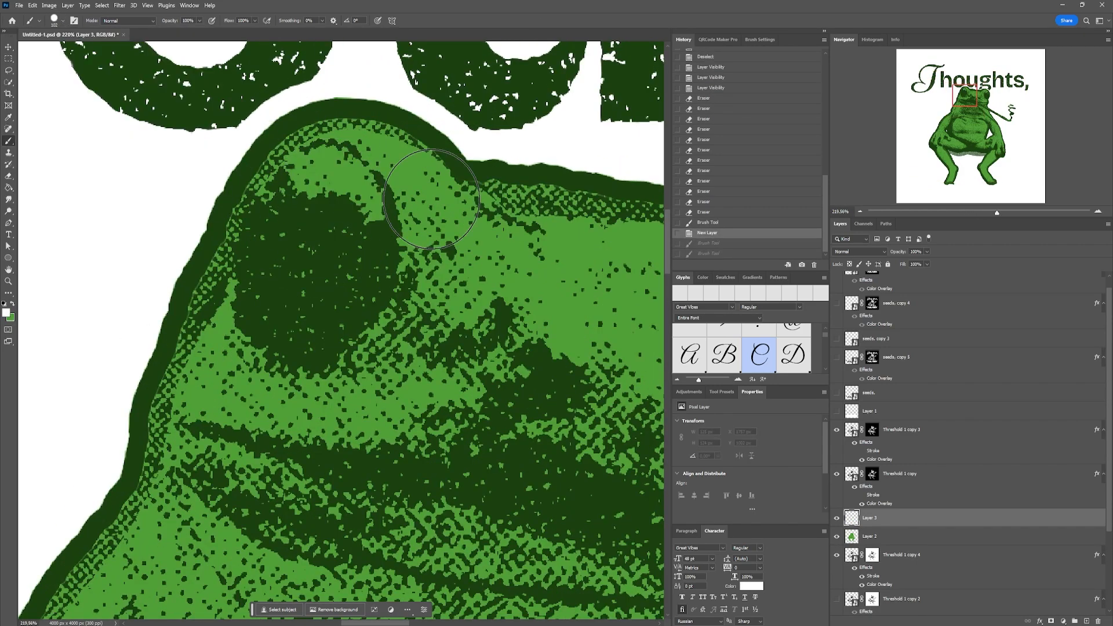
# Paint white highlights in both of the frog's eyes on Layer 3.
pyautogui.moveTo(334, 197); pyautogui.dragTo(325, 203)
pyautogui.click(324, 198)
pyautogui.click(320, 195)
pyautogui.click(319, 196)
pyautogui.click(306, 224)
pyautogui.click(295, 225)
pyautogui.click(314, 213)
pyautogui.click(325, 196)
pyautogui.moveTo(341, 242); pyautogui.dragTo(140, 237)
pyautogui.moveTo(147, 255)
pyautogui.mouseDown()
pyautogui.moveTo(104, 242)
pyautogui.moveTo(102, 258)
pyautogui.mouseUp()
pyautogui.moveTo(556, 261); pyautogui.dragTo(372, 258)
pyautogui.moveTo(512, 259); pyautogui.dragTo(514, 360)
pyautogui.moveTo(514, 256)
pyautogui.mouseDown()
pyautogui.moveTo(521, 354)
pyautogui.moveTo(331, 281)
pyautogui.mouseUp()
pyautogui.scroll(-1, 330, 280)
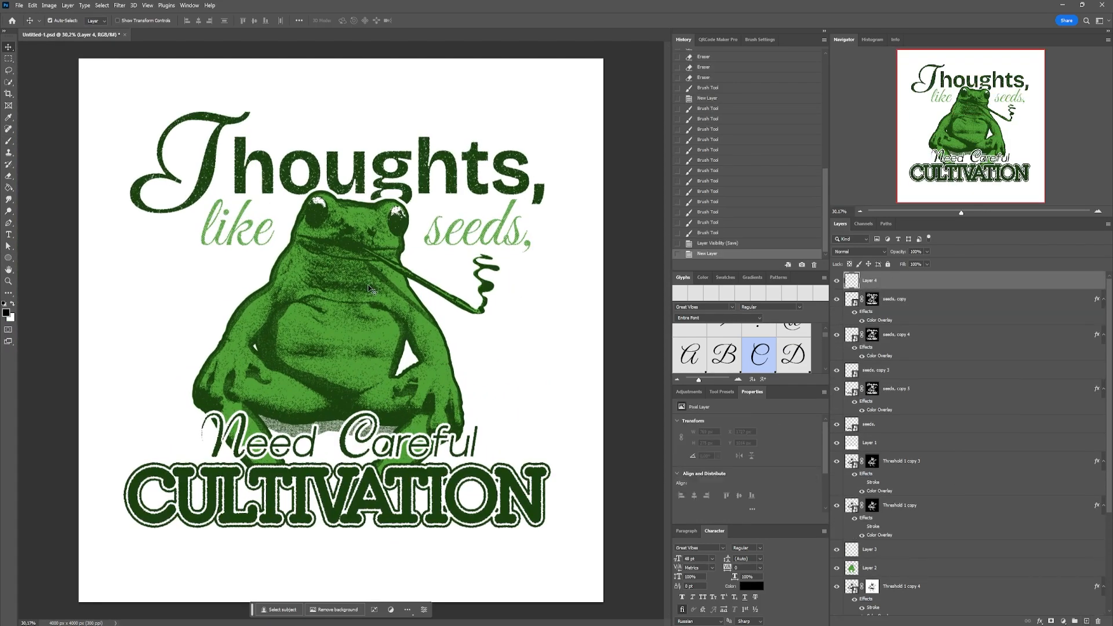
# Paste the black cloud shape on Layer 4 and position it across the frog's upper body.
pyautogui.hotkey('ctrl', 'v')
pyautogui.hotkey('ctrl', 't')
pyautogui.moveTo(340, 402); pyautogui.dragTo(341, 364)
pyautogui.press('Return')
# Create a group masked with the cloud's outline and delete the black cloud layer.
pyautogui.click(1075, 621)
pyautogui.click(869, 292)
pyautogui.keyDown('ctrl'); pyautogui.click(851, 291); pyautogui.keyUp('ctrl')
pyautogui.click(871, 278)
pyautogui.click(1052, 620)
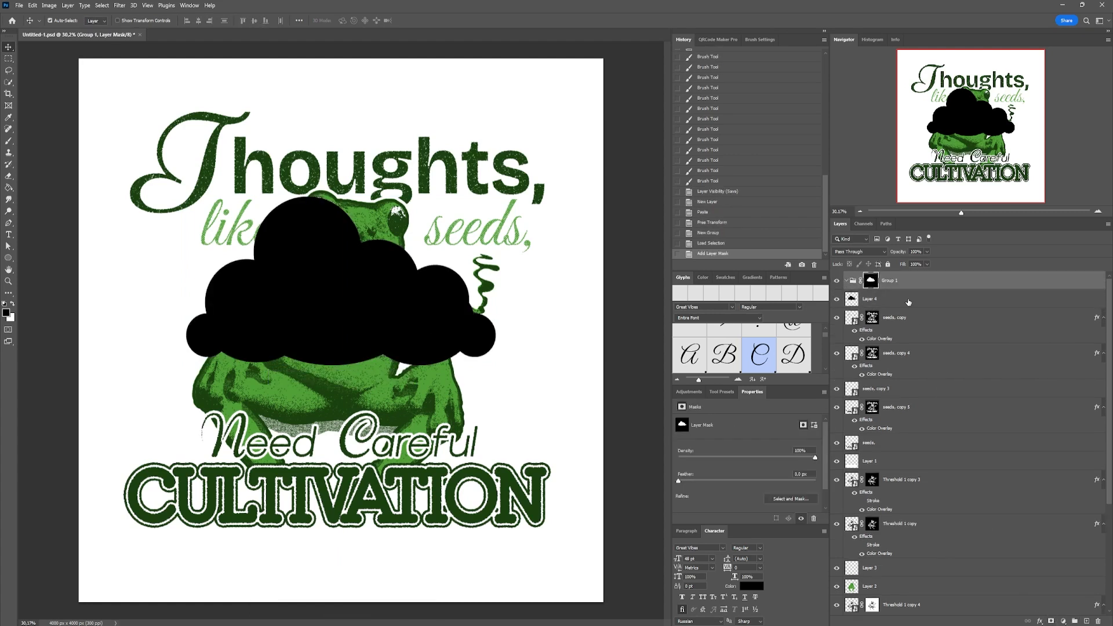
pyautogui.click(452, 277)
pyautogui.press('Delete')
# Add a copy of the halftone grain texture inside the cloud-masked group and transform it to fill the area around the frog.
pyautogui.hotkey('ctrl', 'shift', 'alt', 'n')
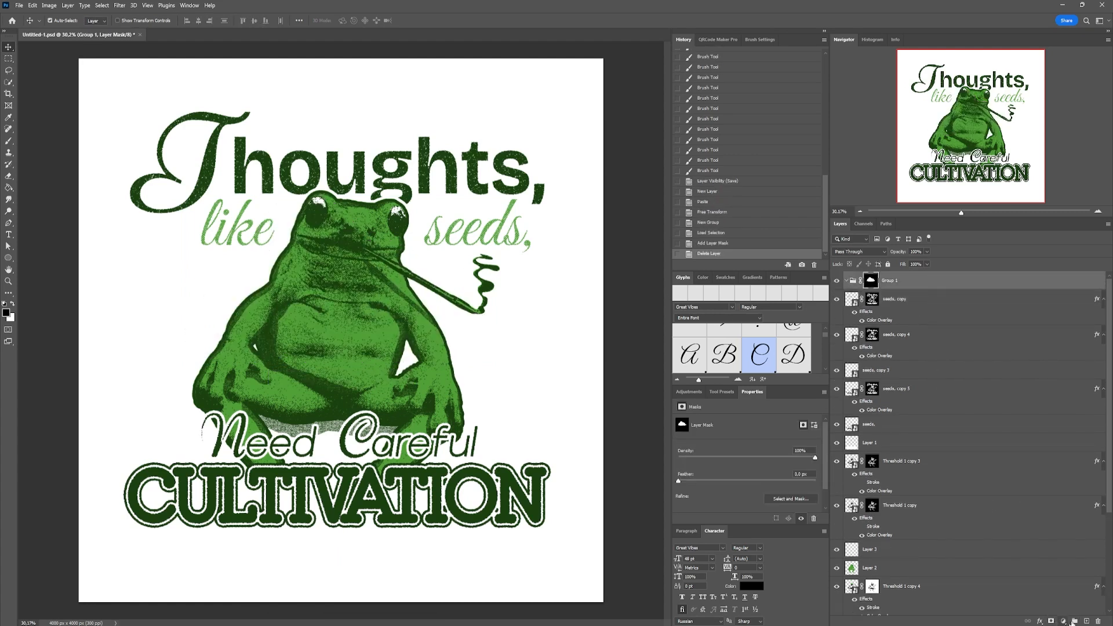
pyautogui.hotkey('ctrl', 'z')
pyautogui.hotkey('ctrl', 'shift', 'z')
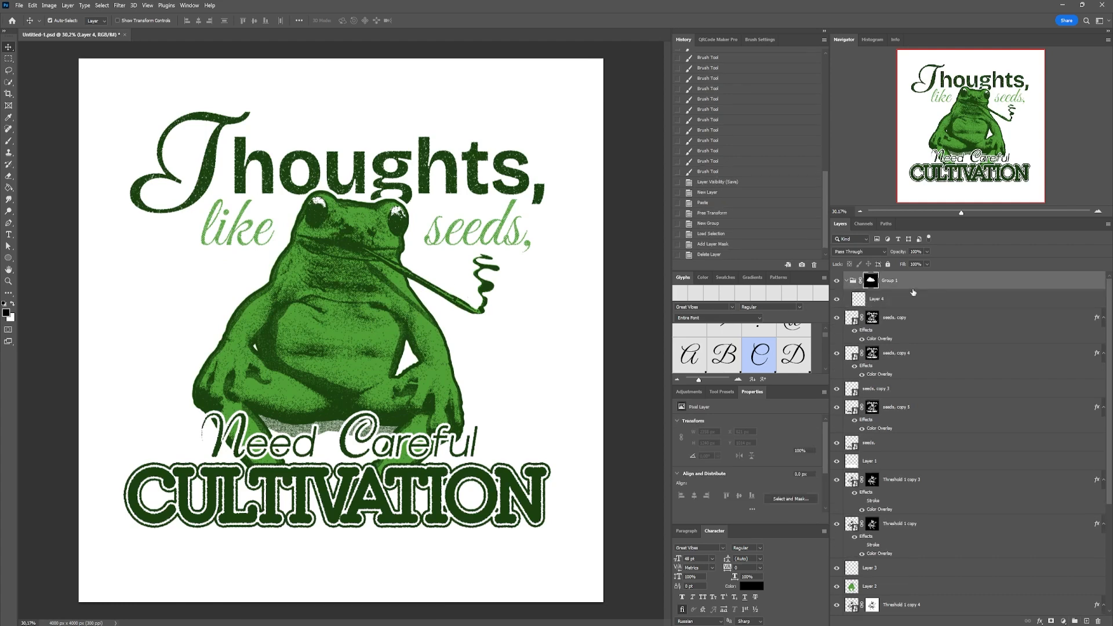
pyautogui.hotkey('ctrl', 'v')
pyautogui.hotkey('ctrl', 't')
pyautogui.moveTo(433, 337); pyautogui.dragTo(434, 308)
pyautogui.moveTo(344, 134); pyautogui.dragTo(344, 92)
pyautogui.moveTo(350, 137); pyautogui.dragTo(341, 173)
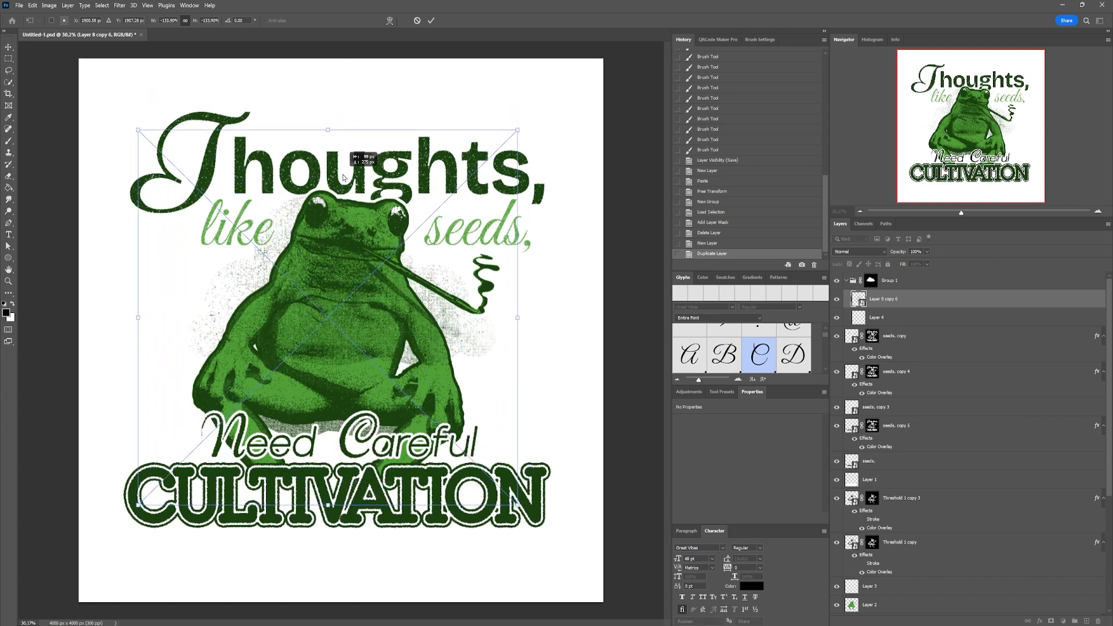
pyautogui.press('Return')
# Delete the empty Layer 4 from Group 1 and duplicate the halftone texture layer.
pyautogui.click(899, 316)
pyautogui.press('Delete')
pyautogui.moveTo(983, 310); pyautogui.dragTo(1086, 621)
pyautogui.scroll(4, 313, 224)
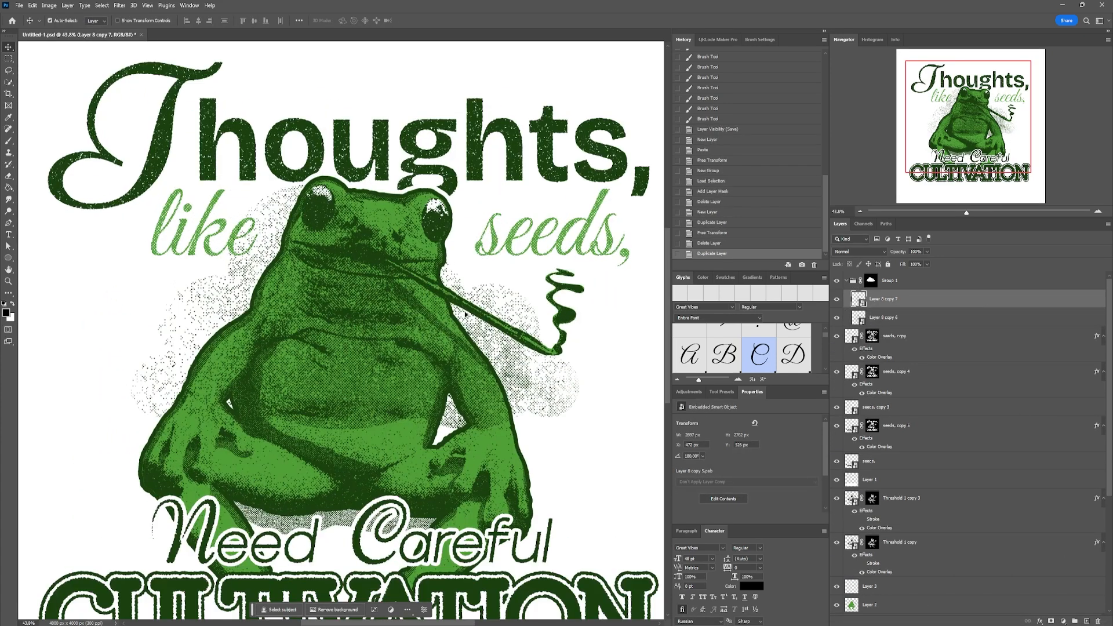
# Collapse Group 1, move it beneath Threshold 1 copy 4 in the layer stack, and shift the cloud texture slightly downward.
pyautogui.click(847, 281)
pyautogui.moveTo(896, 282); pyautogui.dragTo(937, 572)
pyautogui.scroll(-5, 935, 565)
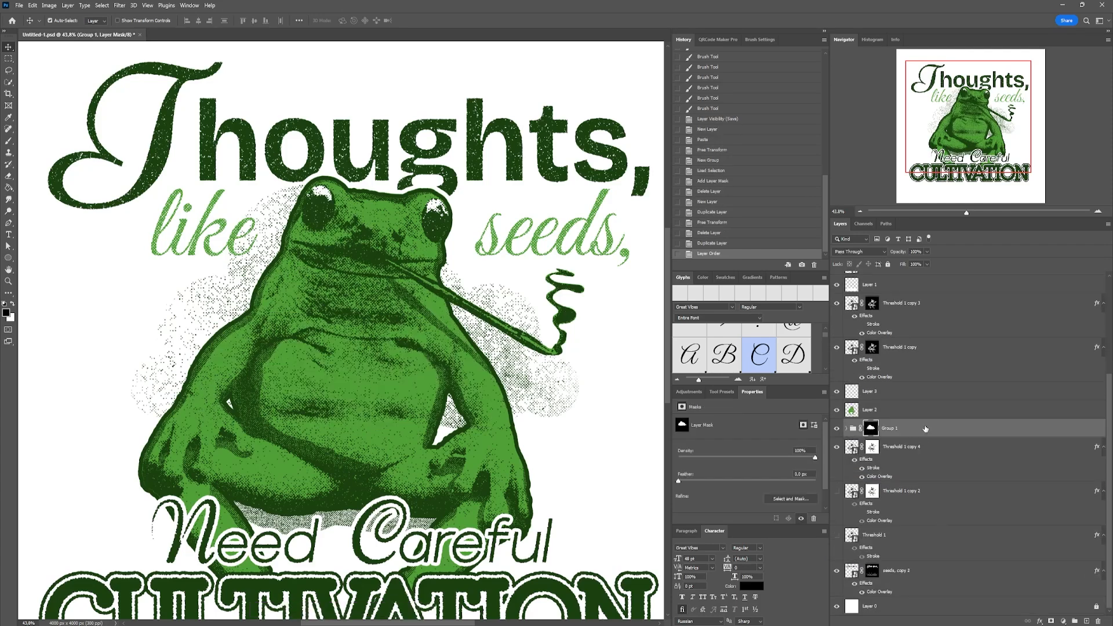
pyautogui.moveTo(926, 428); pyautogui.dragTo(922, 481)
pyautogui.scroll(-3, 388, 284)
pyautogui.hotkey('ctrl', 't')
pyautogui.moveTo(343, 223); pyautogui.dragTo(342, 229)
pyautogui.press('Return')
# Identify the seeds, copy lettering by toggling its visibility, and give it an 18 px white outside Stroke.
pyautogui.click(430, 250)
pyautogui.click(836, 281)
pyautogui.click(836, 280)
pyautogui.doubleClick(948, 283)
pyautogui.click(642, 397)
pyautogui.click(653, 397)
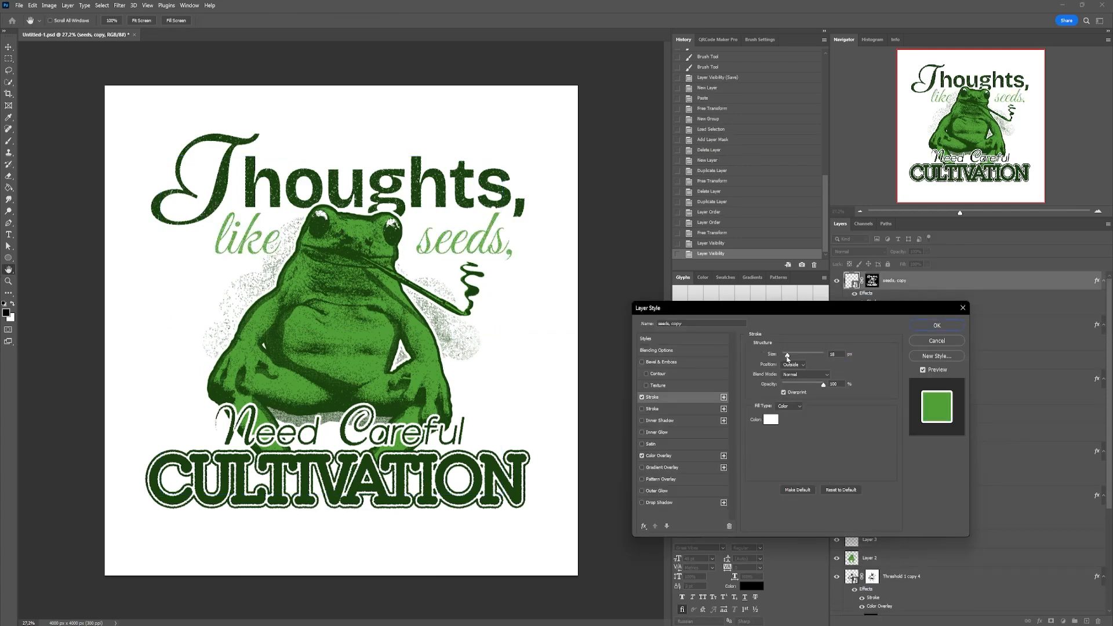
pyautogui.click(937, 326)
# Paint black on the seeds, copy mask to hide the part overlapping the frog's head.
pyautogui.click(872, 280)
pyautogui.press('b')
pyautogui.scroll(5, 461, 203)
pyautogui.moveTo(305, 223); pyautogui.dragTo(324, 226)
pyautogui.scroll(-5, 316, 229)
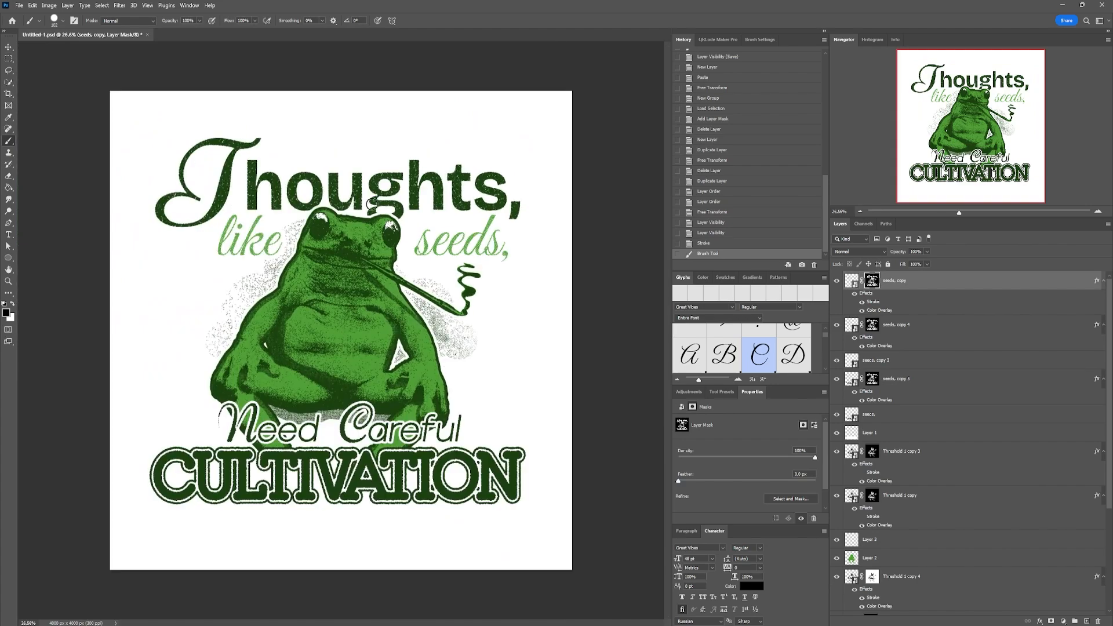
# Paint white highlights along the length of the pipe on Layer 3 with a smaller brush.
pyautogui.scroll(1, 316, 274)
pyautogui.press('v')
pyautogui.click(405, 218)
pyautogui.press('b')
pyautogui.click(63, 21)
pyautogui.moveTo(72, 48); pyautogui.dragTo(57, 48)
pyautogui.press('Return')
pyautogui.press('x')
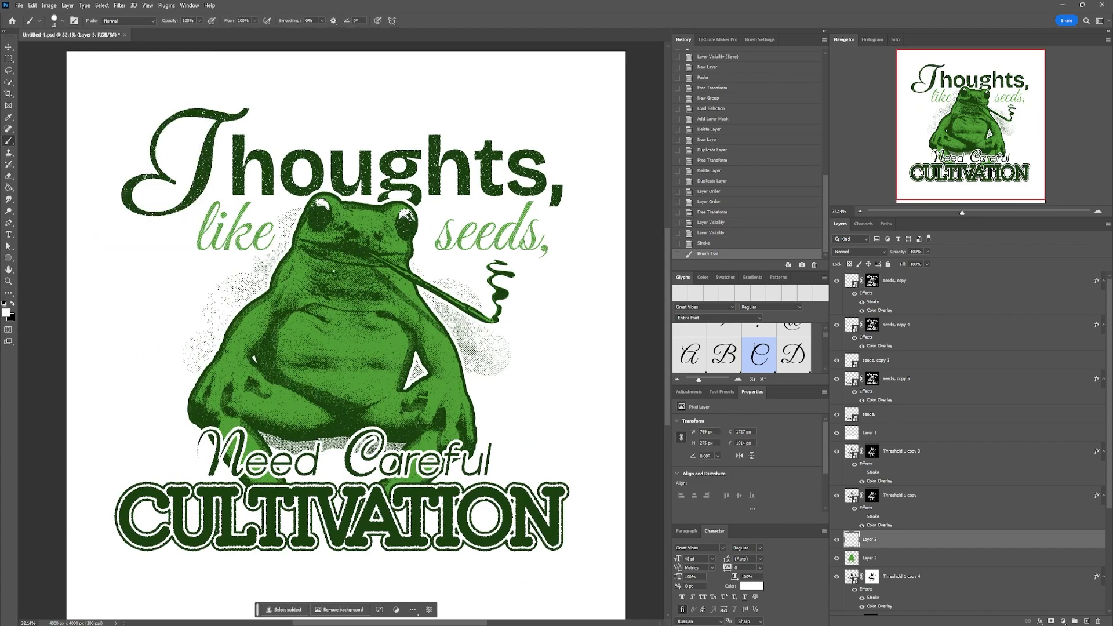
pyautogui.scroll(5, 406, 261)
pyautogui.moveTo(240, 204); pyautogui.dragTo(477, 333)
pyautogui.moveTo(488, 341); pyautogui.dragTo(270, 213)
pyautogui.moveTo(273, 215); pyautogui.dragTo(356, 264)
pyautogui.moveTo(357, 265); pyautogui.dragTo(451, 317)
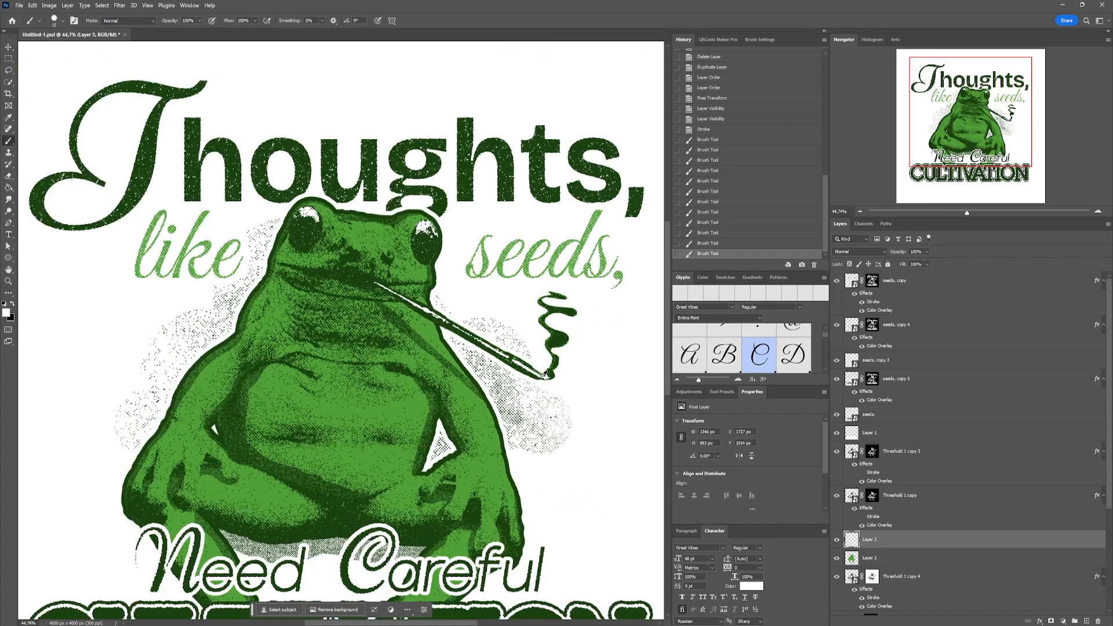
pyautogui.scroll(-3, 447, 348)
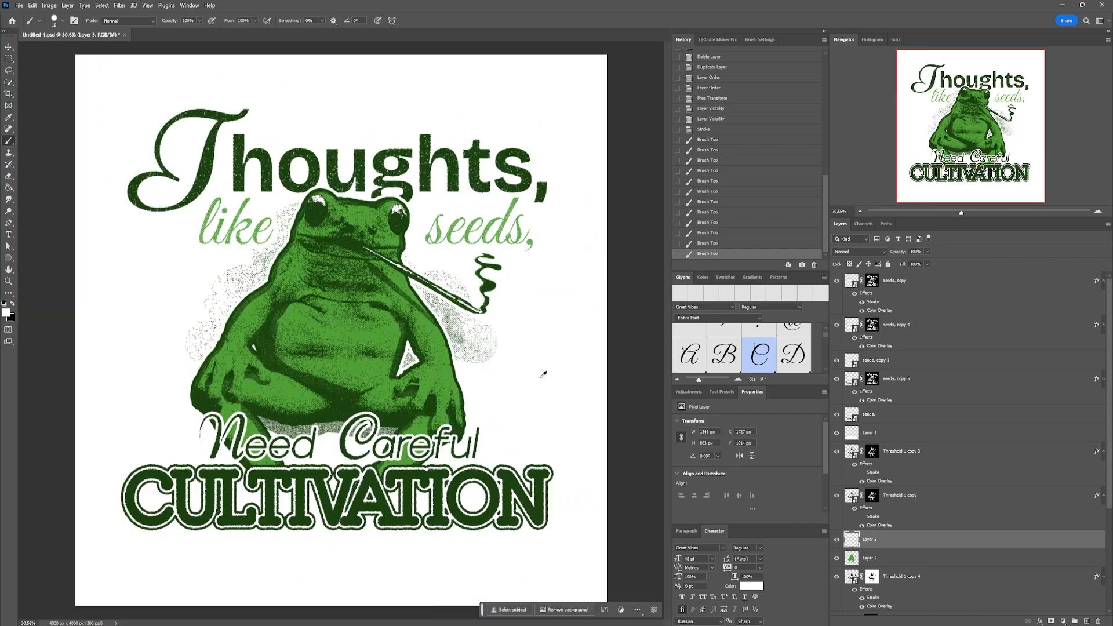
# Paint the light green speckles in the pipe's smoke white.
pyautogui.scroll(5, 447, 348)
pyautogui.scroll(2, 447, 348)
pyautogui.press('w')
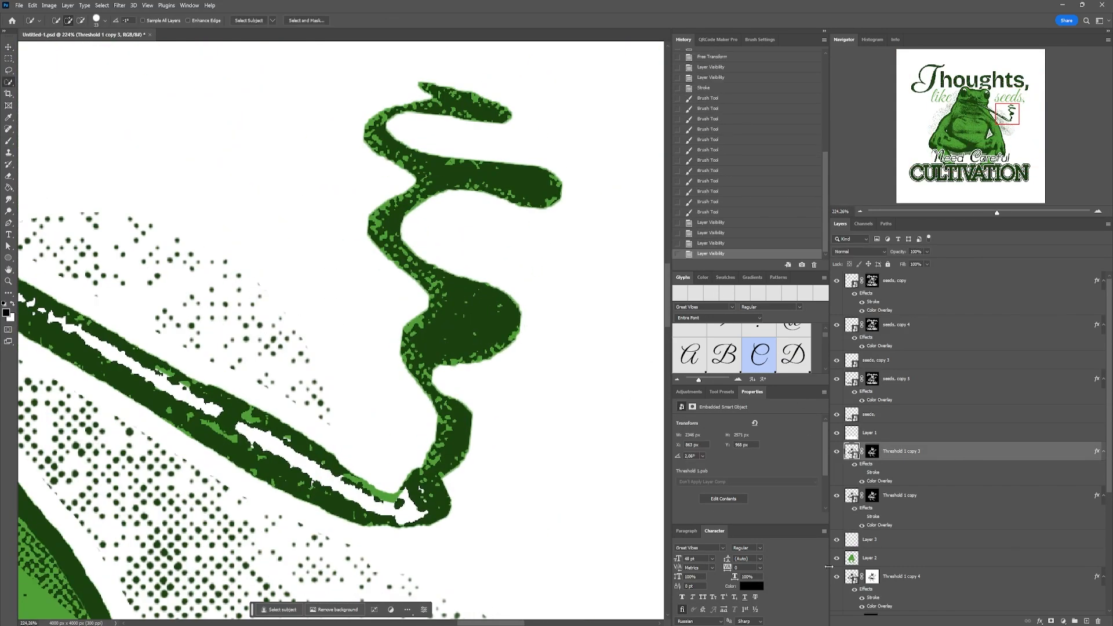
pyautogui.press('b')
pyautogui.press('x')
pyautogui.moveTo(390, 158)
pyautogui.mouseDown()
pyautogui.moveTo(507, 197)
pyautogui.moveTo(420, 380)
pyautogui.moveTo(467, 421)
pyautogui.mouseUp()
pyautogui.moveTo(413, 102); pyautogui.dragTo(520, 235)
# Add a new layer above Threshold 1 copy 3 and make it a clipping mask.
pyautogui.click(956, 446)
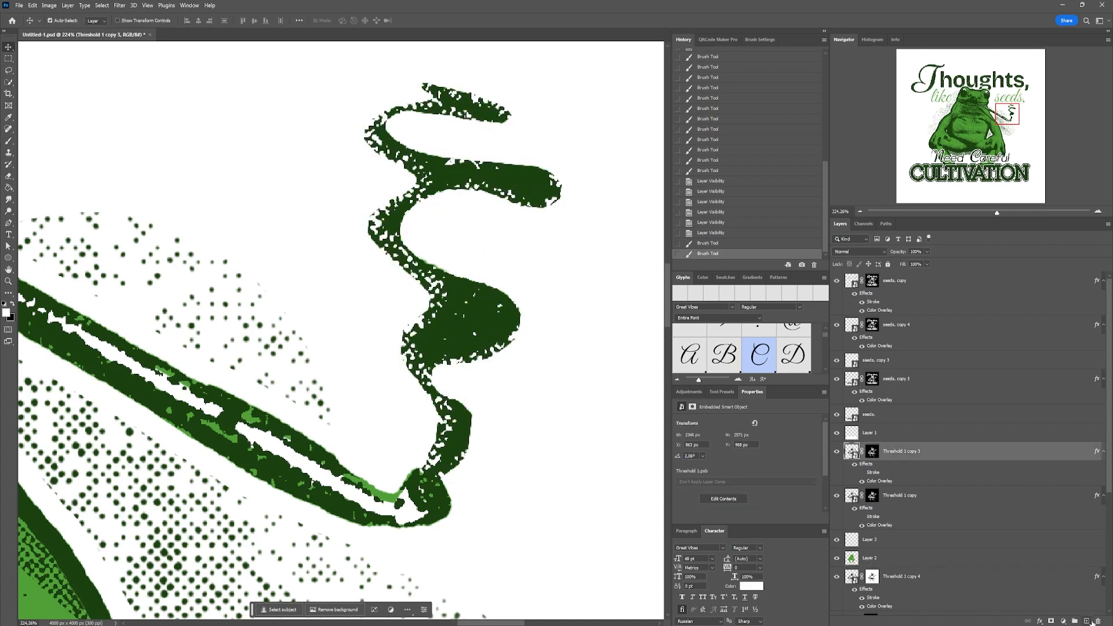
pyautogui.click(1092, 621)
pyautogui.rightClick(939, 455)
pyautogui.click(980, 279)
# Paint over the smoke with the sampled light green on Layer 4 and copy the Threshold 1 copy 3 mask onto that layer.
pyautogui.press('i')
pyautogui.click(382, 487)
pyautogui.press('b')
pyautogui.moveTo(361, 149); pyautogui.dragTo(459, 195)
pyautogui.click(472, 437)
pyautogui.moveTo(884, 448); pyautogui.dragTo(884, 429)
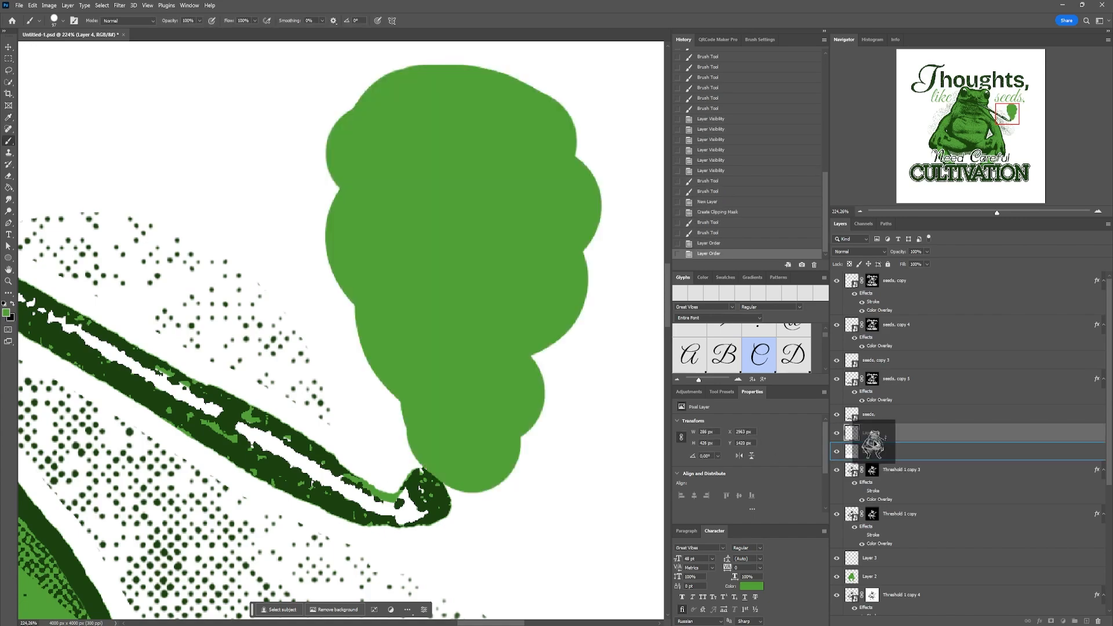
# Group all the artwork layers, convert the group to a smart object, and hide the white background Layer 0.
pyautogui.hotkey('ctrl', '0')
pyautogui.click(899, 296)
pyautogui.hotkey('ctrl', 'alt', 'a')
pyautogui.hotkey('ctrl', 'g')
pyautogui.rightClick(868, 280)
pyautogui.click(904, 379)
pyautogui.click(836, 299)
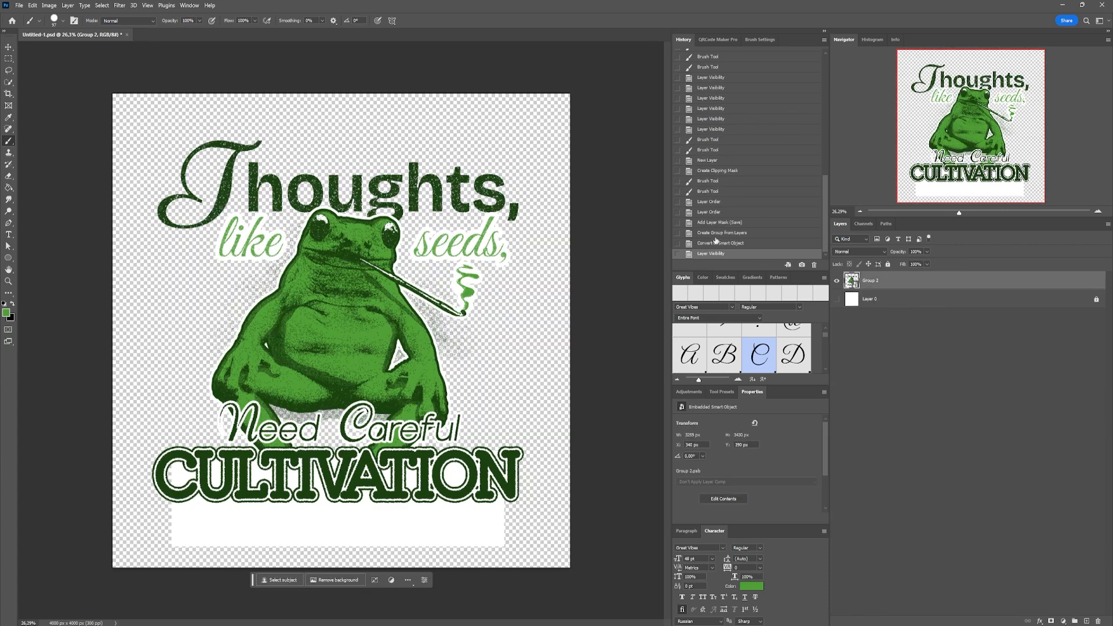
# Mask the white areas out of Group 2 using an inverted Color Range selection, and move the artwork slightly down.
pyautogui.click(85, 5)
pyautogui.click(102, 5)
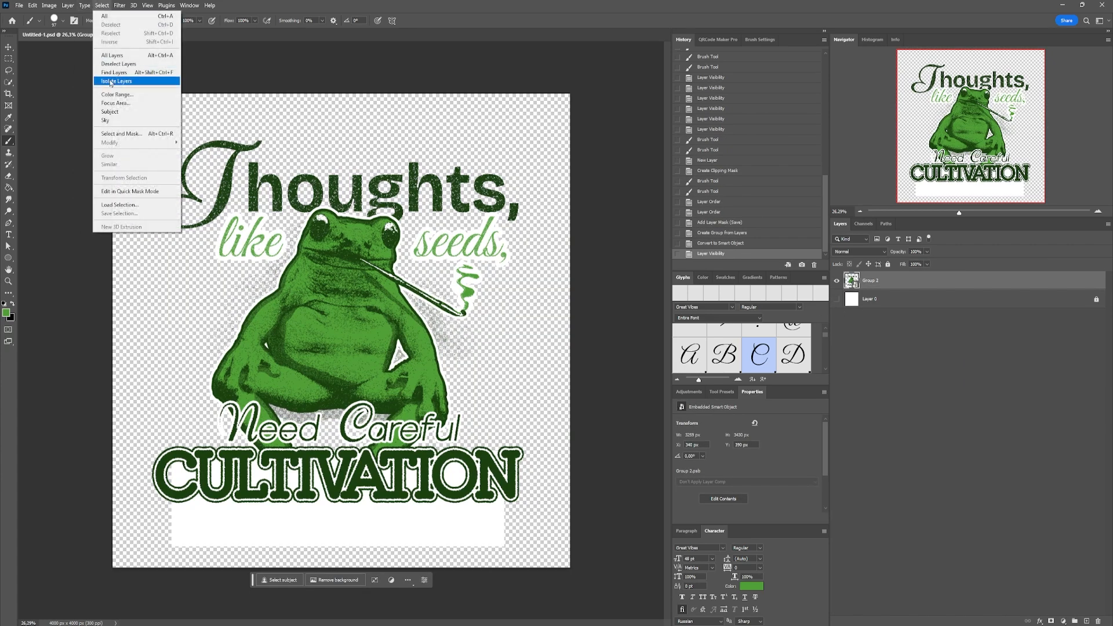
pyautogui.click(116, 95)
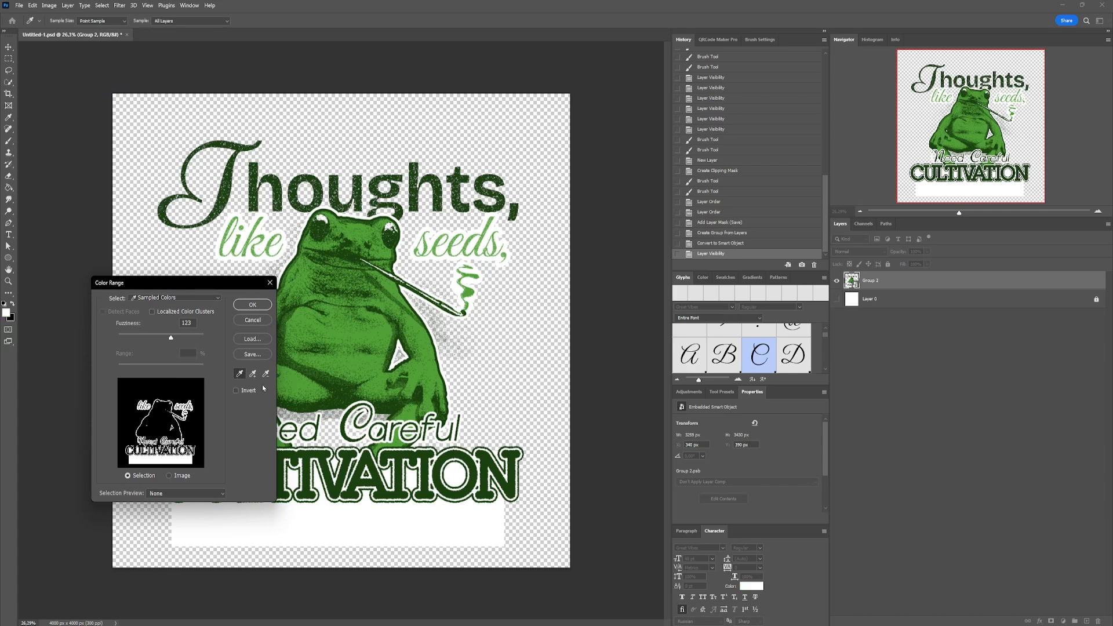
pyautogui.click(253, 305)
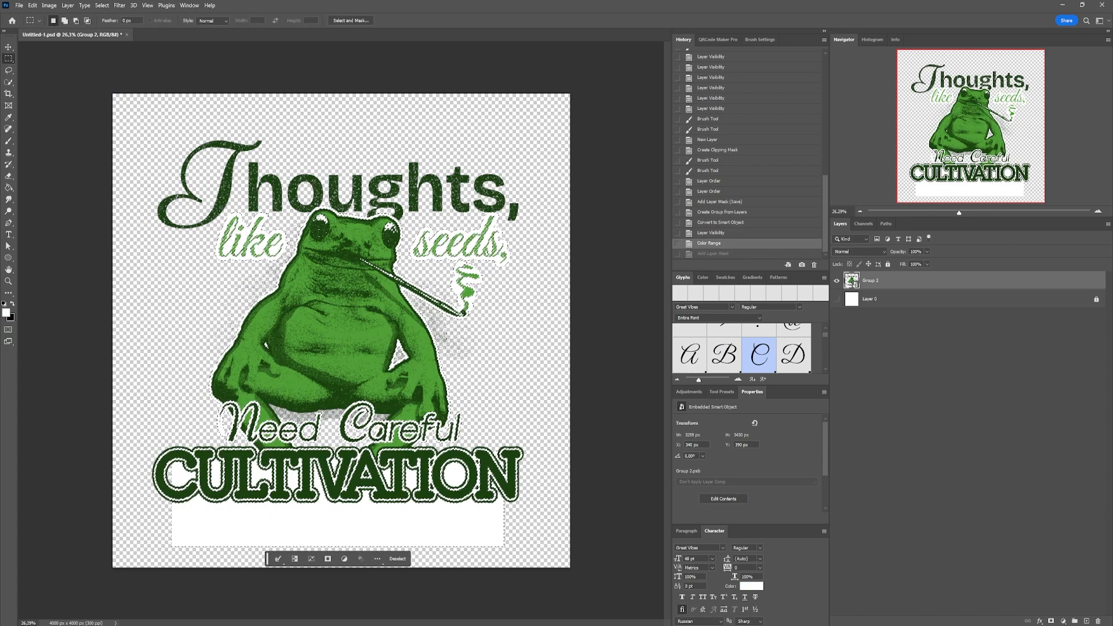
pyautogui.rightClick(448, 338)
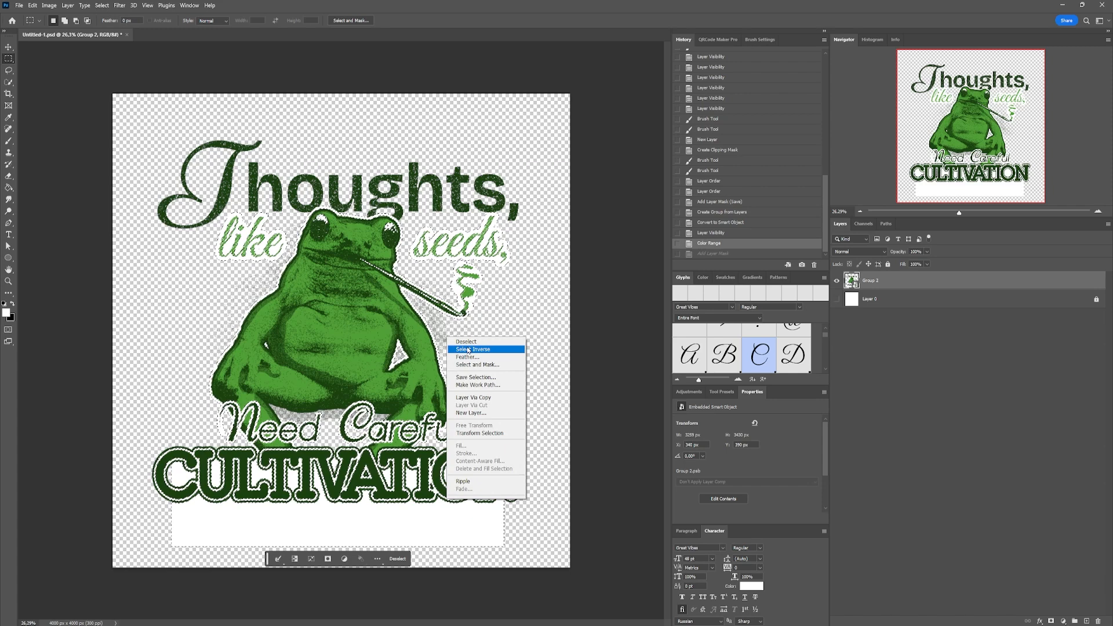
pyautogui.click(469, 350)
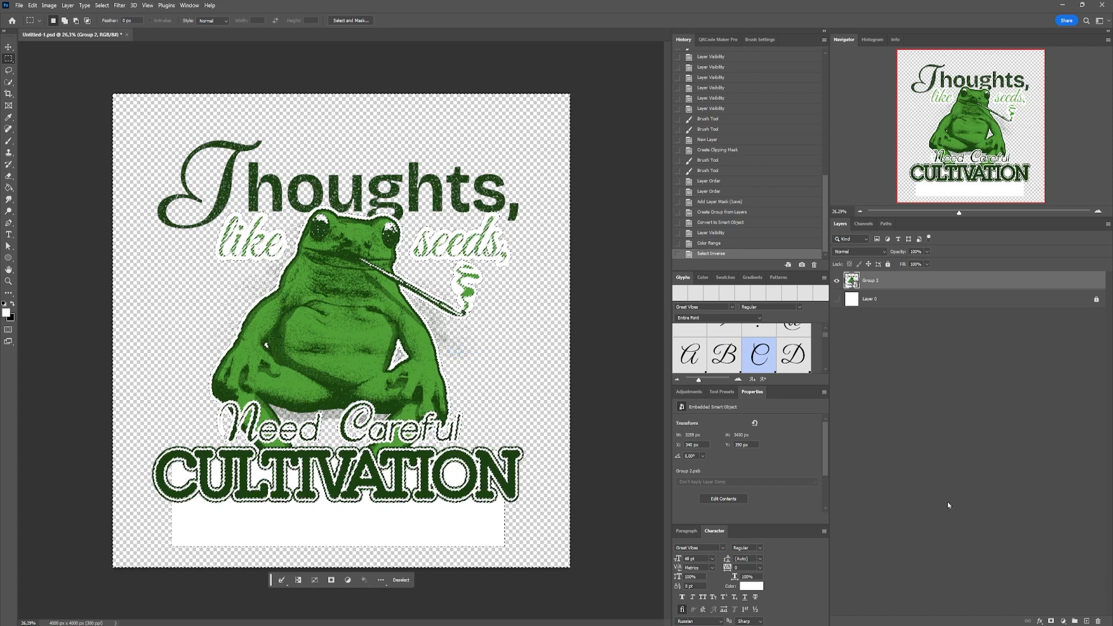
pyautogui.click(1051, 621)
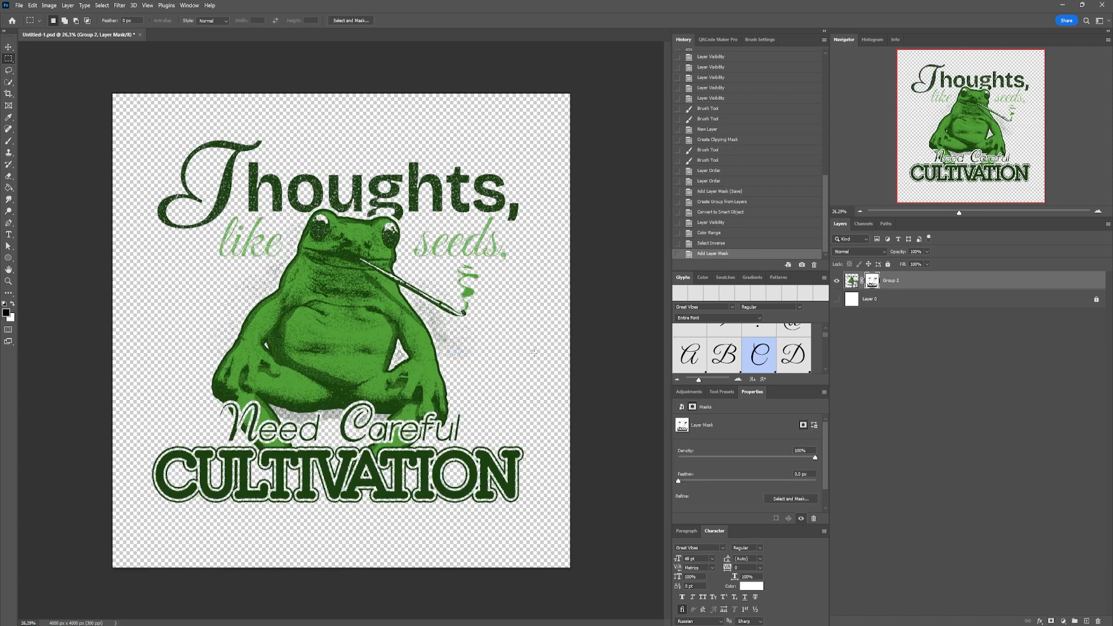
pyautogui.press('v')
pyautogui.moveTo(358, 322); pyautogui.dragTo(357, 332)
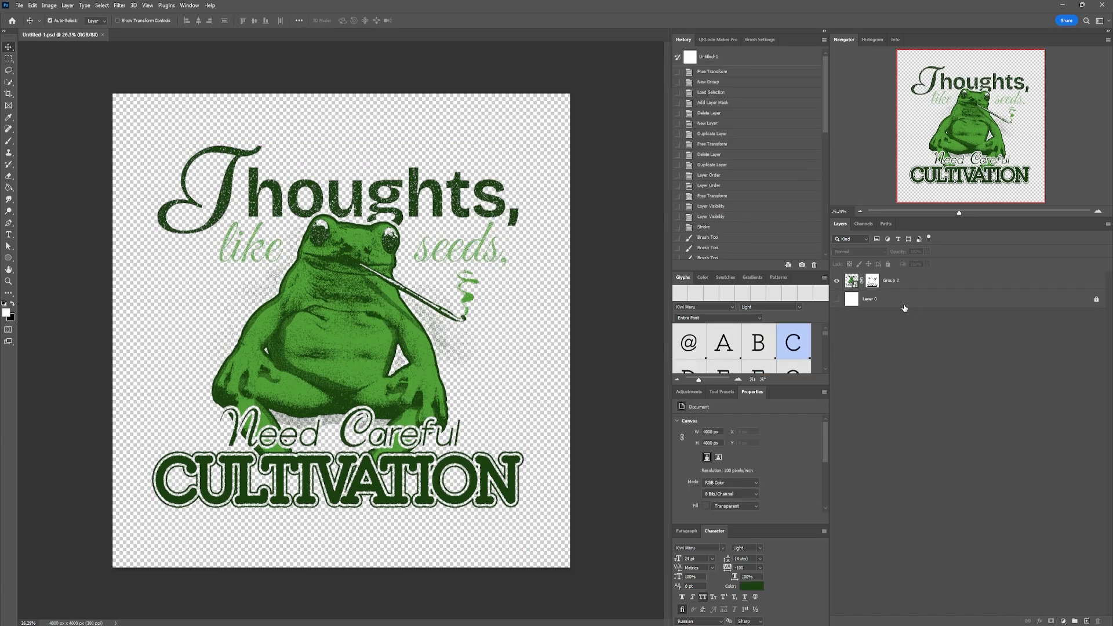
# Add a black-filled layer above Layer 0 and place the crumpled paper texture between it and Group 2.
pyautogui.click(902, 305)
pyautogui.click(1085, 621)
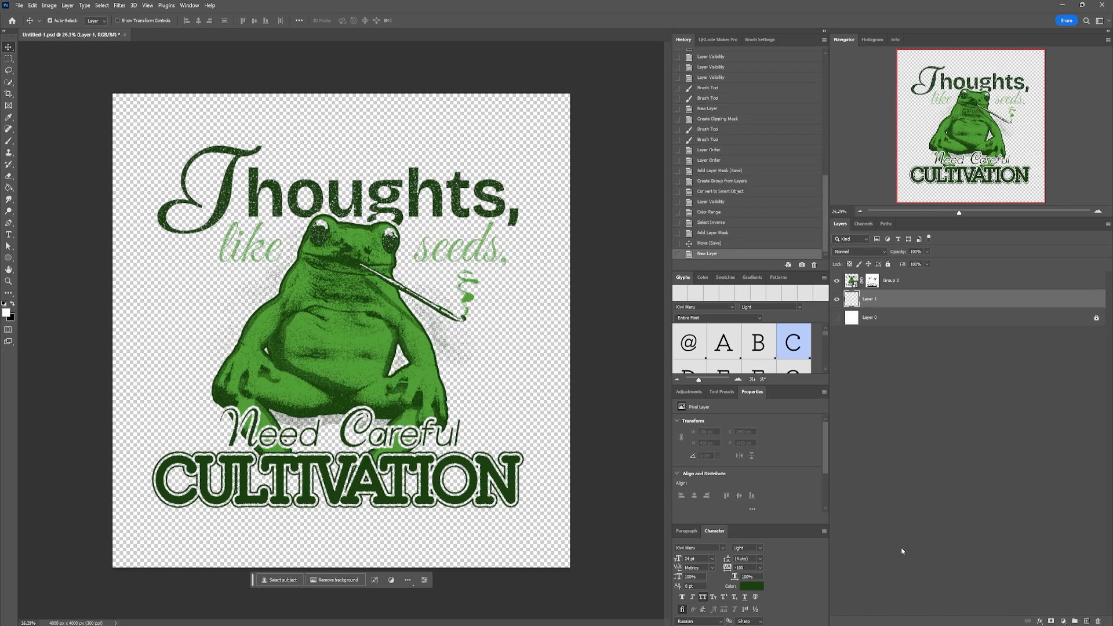
pyautogui.press('g')
pyautogui.click(334, 296)
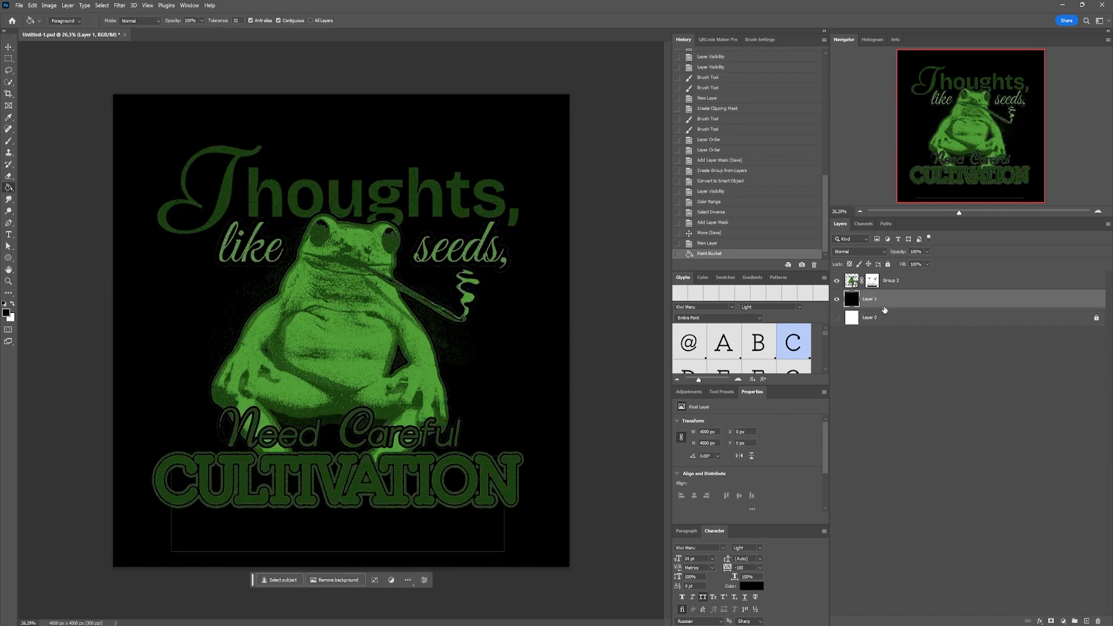
pyautogui.moveTo(888, 308); pyautogui.dragTo(887, 304)
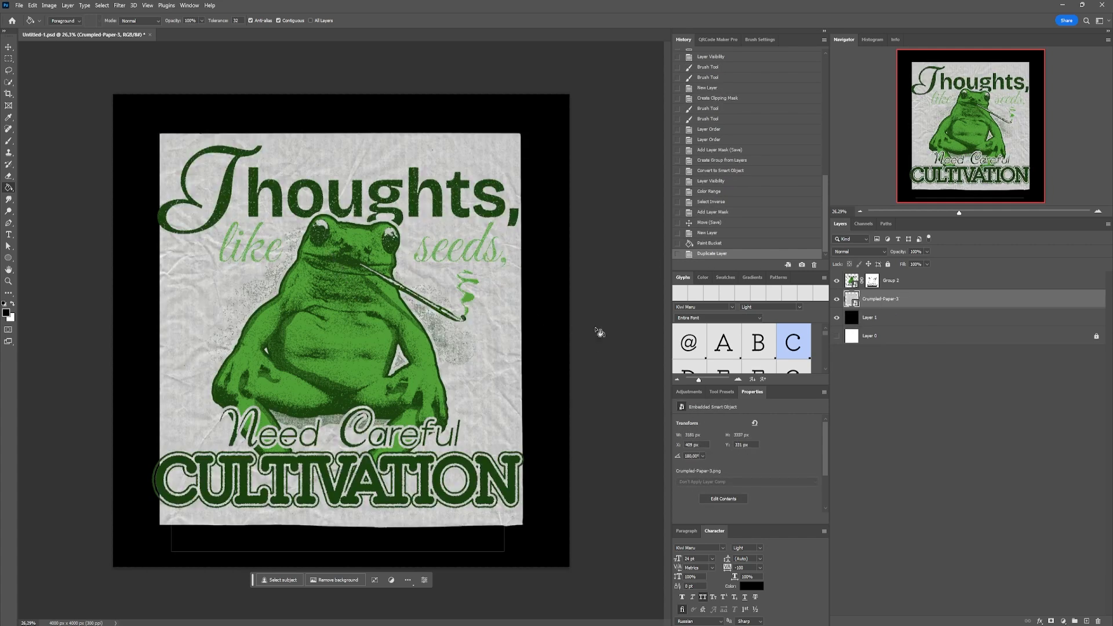
# Scale the Group 2 artwork down to about 91% and center it horizontally on the crumpled paper.
pyautogui.click(961, 282)
pyautogui.hotkey('ctrl', 't')
pyautogui.moveTo(523, 146); pyautogui.dragTo(490, 182)
pyautogui.moveTo(332, 224); pyautogui.dragTo(350, 197)
pyautogui.moveTo(333, 260); pyautogui.dragTo(336, 266)
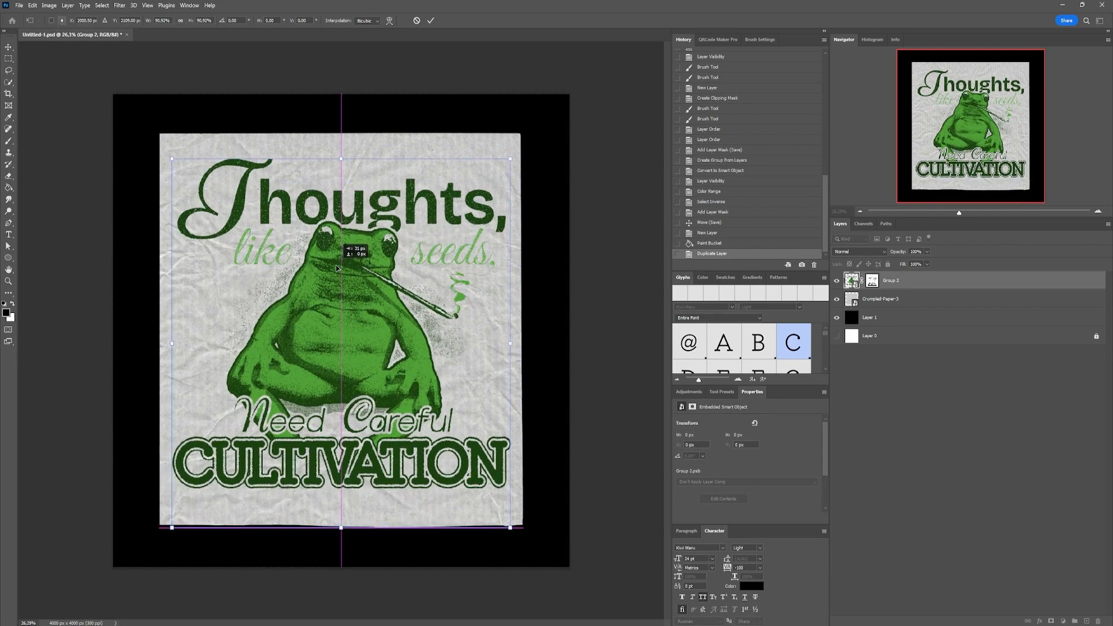
pyautogui.press('Return')
# Shrink the crumpled paper's height slightly from both its upper and lower edges to fit the artwork.
pyautogui.click(946, 299)
pyautogui.hotkey('ctrl', 't')
pyautogui.moveTo(341, 525); pyautogui.dragTo(340, 512)
pyautogui.press('Return')
# Clip Group 2 to the crumpled paper layer and set its blend mode to Darker Color.
pyautogui.scroll(1, 355, 356)
pyautogui.rightClick(930, 281)
pyautogui.rightClick(972, 281)
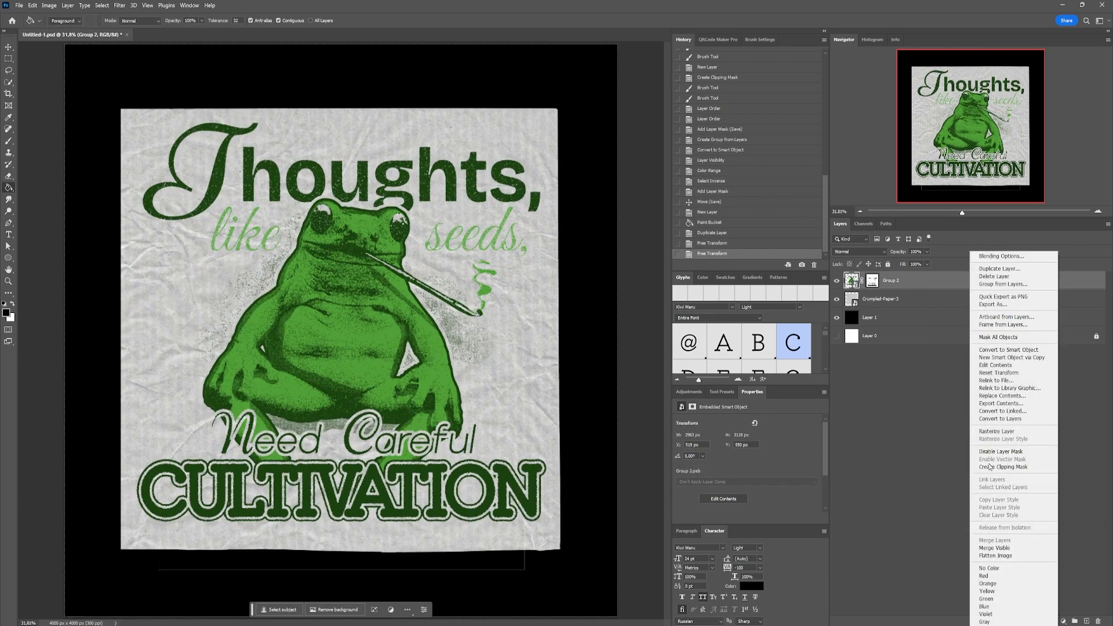
pyautogui.click(999, 467)
pyautogui.press('v')
# Add the small dark green clover cluster beside the word "like" inside the Group 2 smart object, saving and closing its contents.
pyautogui.doubleClick(858, 282)
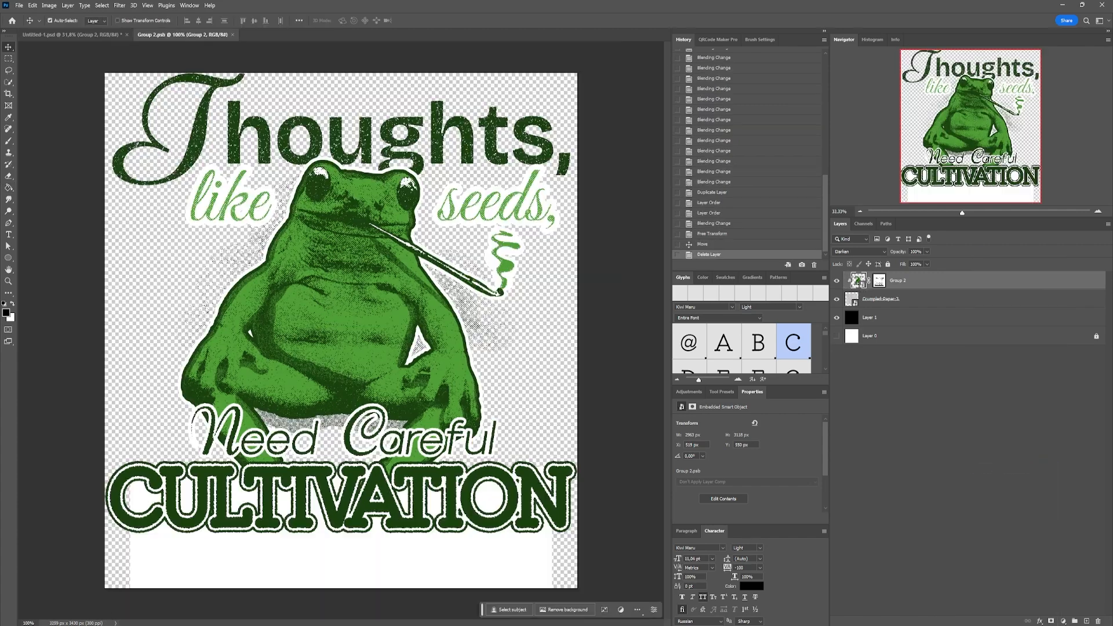
pyautogui.hotkey('ctrl', 'v')
pyautogui.hotkey('ctrl', 't')
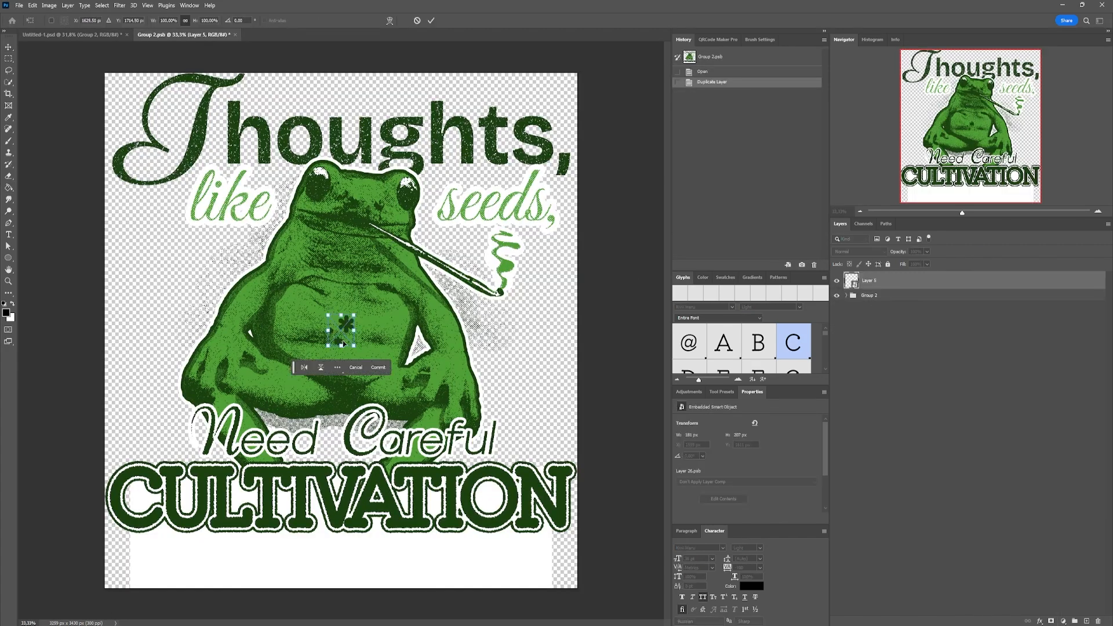
pyautogui.moveTo(335, 326); pyautogui.dragTo(156, 205)
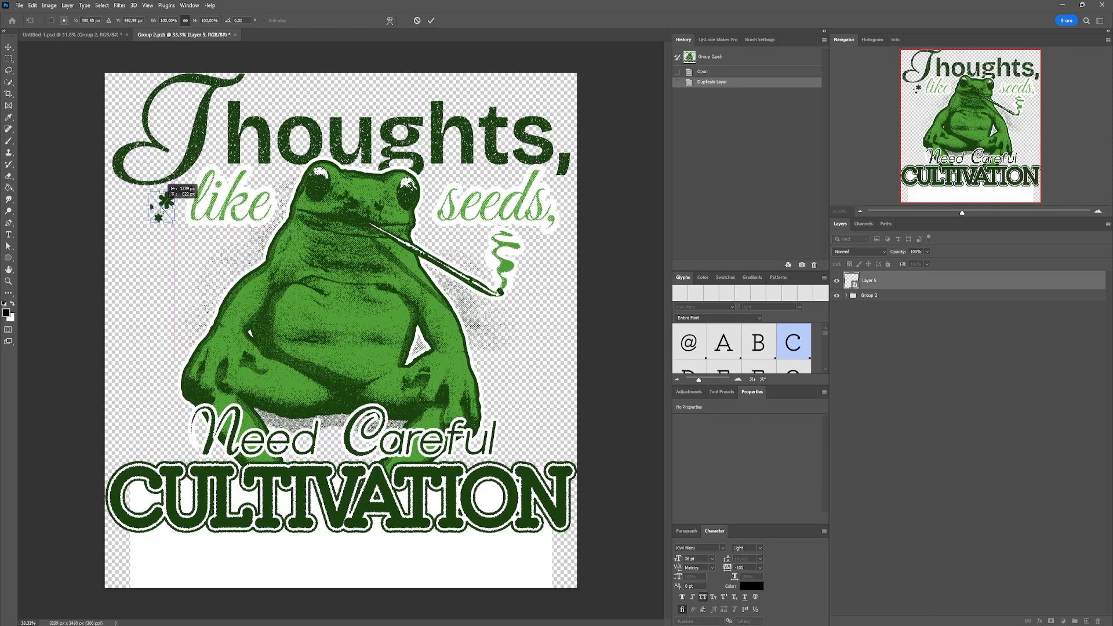
pyautogui.moveTo(161, 210); pyautogui.dragTo(162, 208)
pyautogui.hotkey('ctrl', 's')
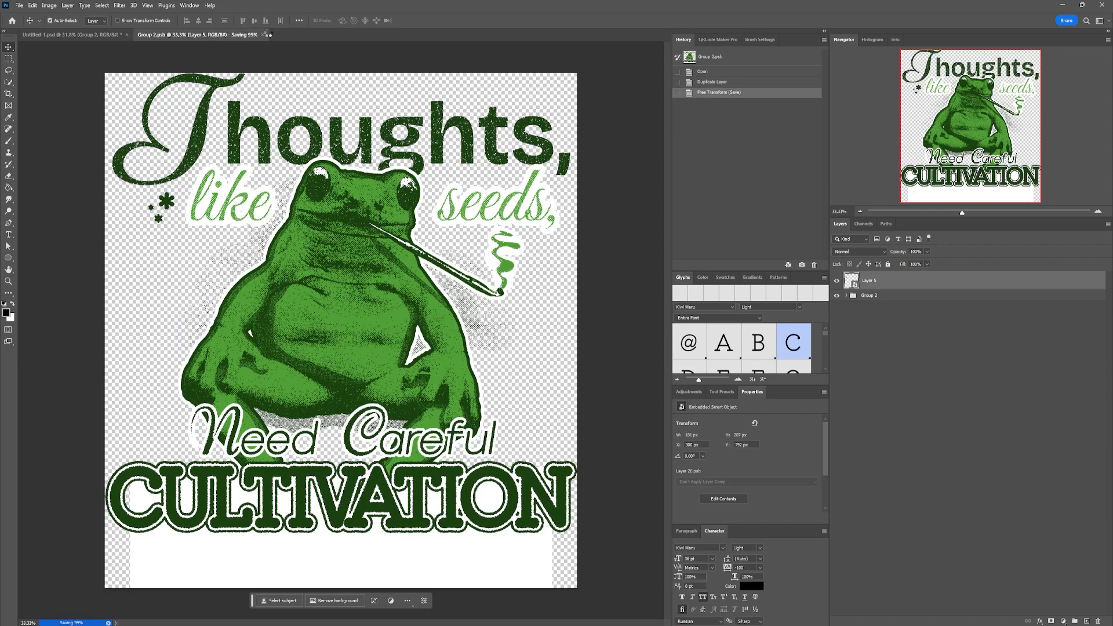
pyautogui.click(233, 36)
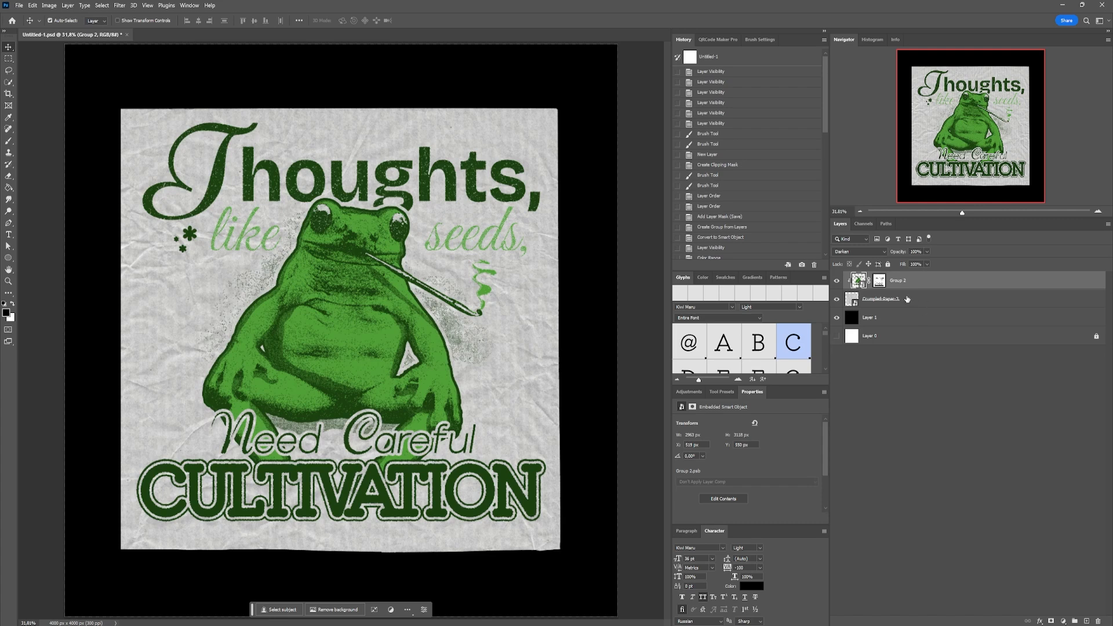
# Add a Brightness/Contrast adjustment above Group 2, raising brightness slightly and setting contrast to 17.
pyautogui.click(688, 392)
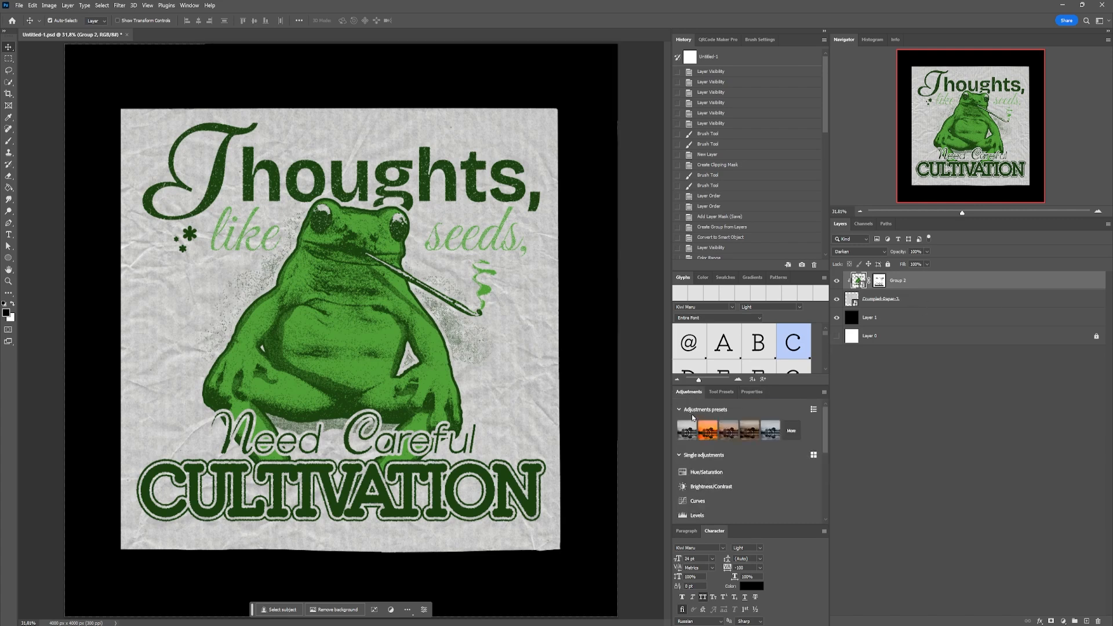
pyautogui.click(705, 486)
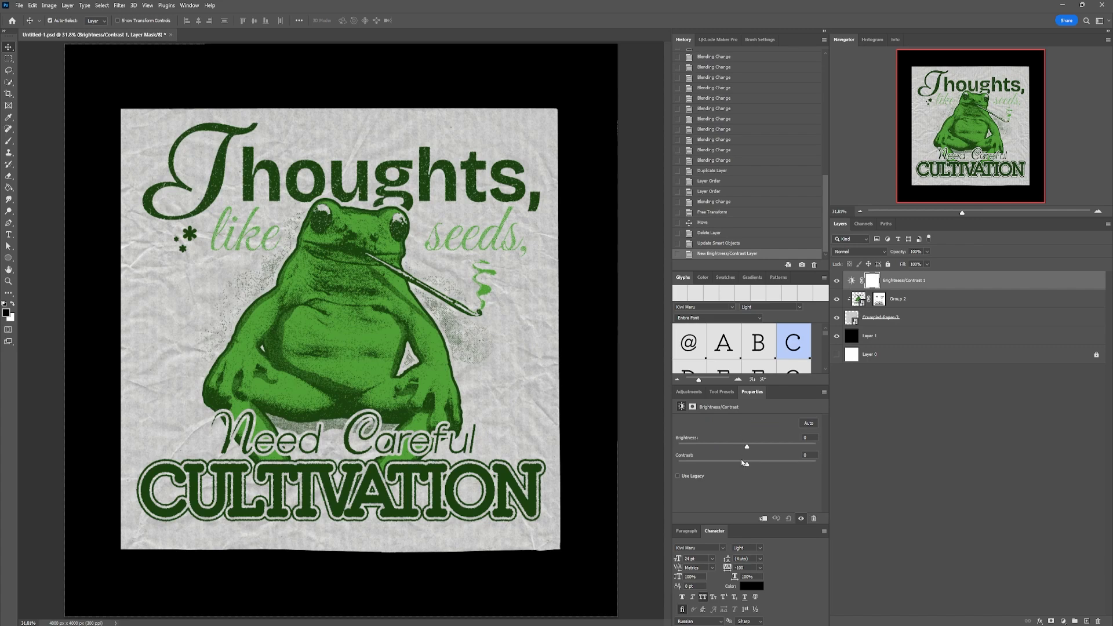
pyautogui.moveTo(754, 464)
pyautogui.mouseDown()
pyautogui.moveTo(775, 462)
pyautogui.moveTo(748, 445)
pyautogui.mouseUp()
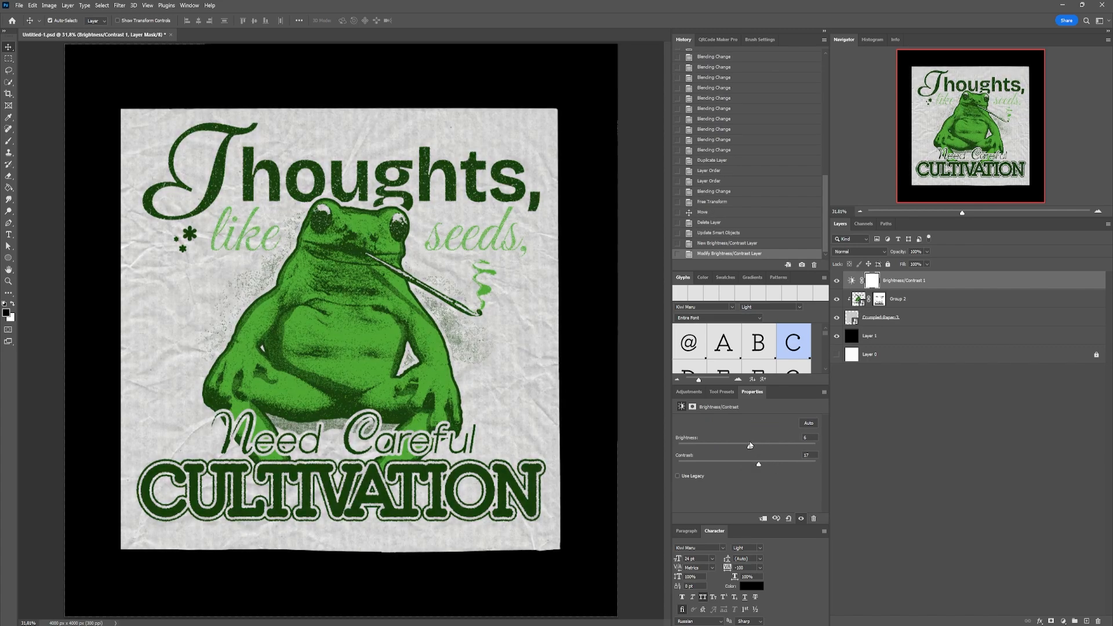
# Add a copy of the crumpled paper above all layers and set its blend mode to Linear Burn.
pyautogui.click(917, 303)
pyautogui.click(932, 317)
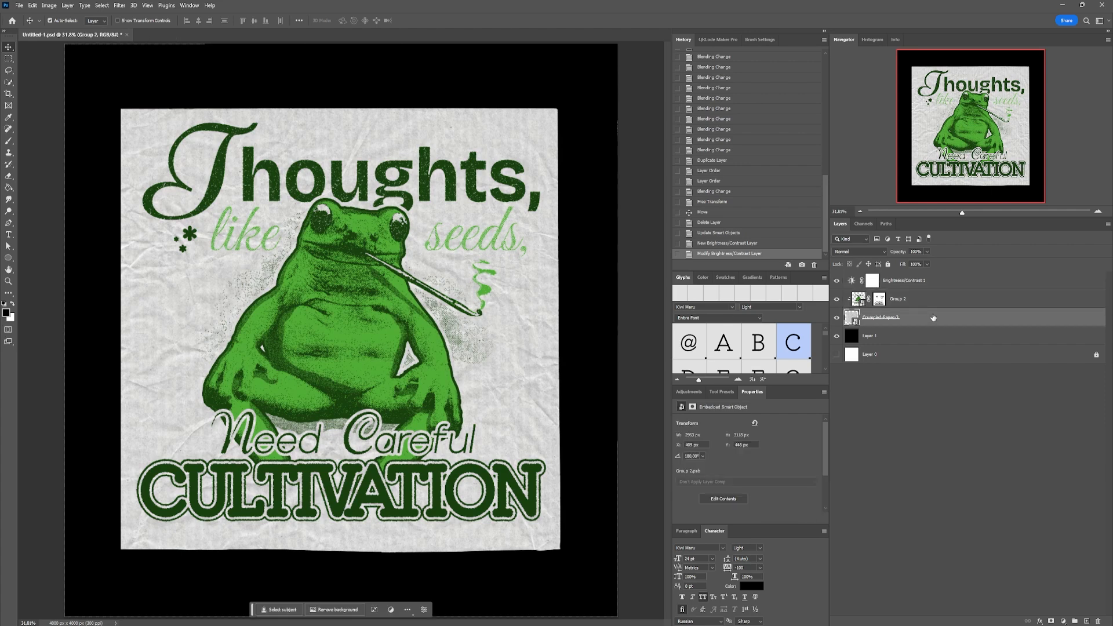
pyautogui.click(945, 284)
pyautogui.hotkey('ctrl', 'v')
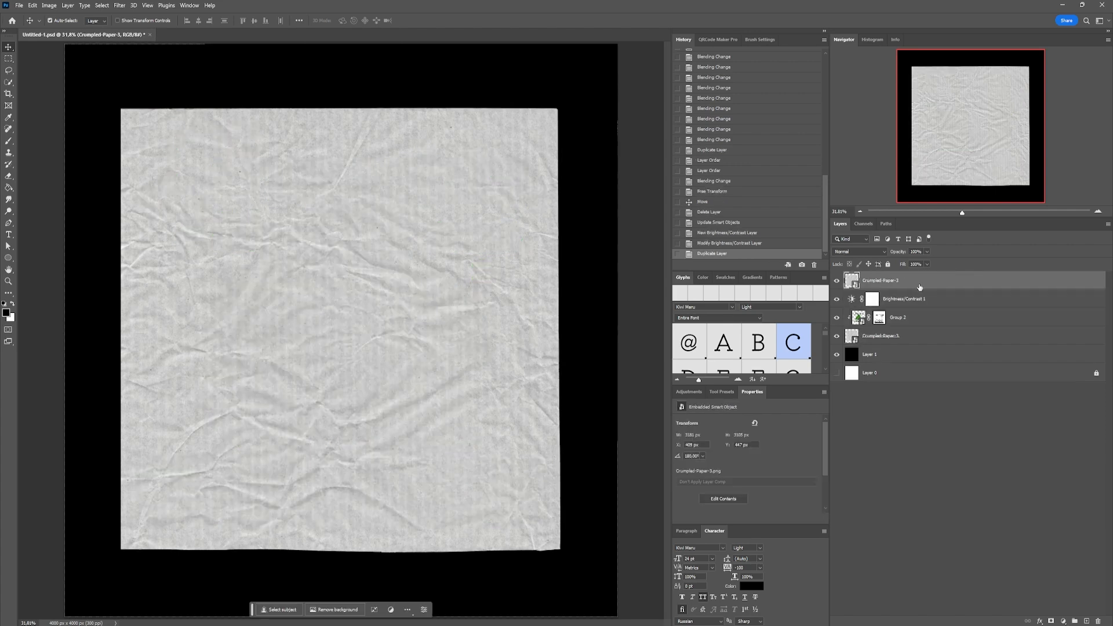
pyautogui.click(861, 251)
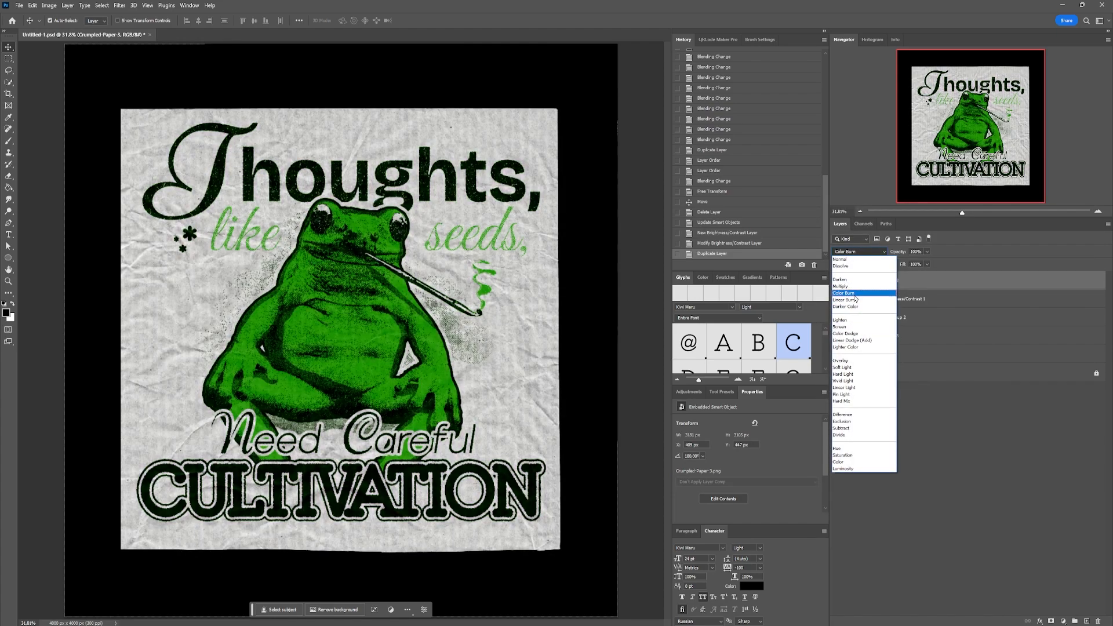
pyautogui.click(855, 300)
# Rearrange the Brightness/Contrast 1 and Group 2 layers to free Group 2 from the paper's clipping mask.
pyautogui.keyDown('shift'); pyautogui.click(912, 318); pyautogui.keyUp('shift')
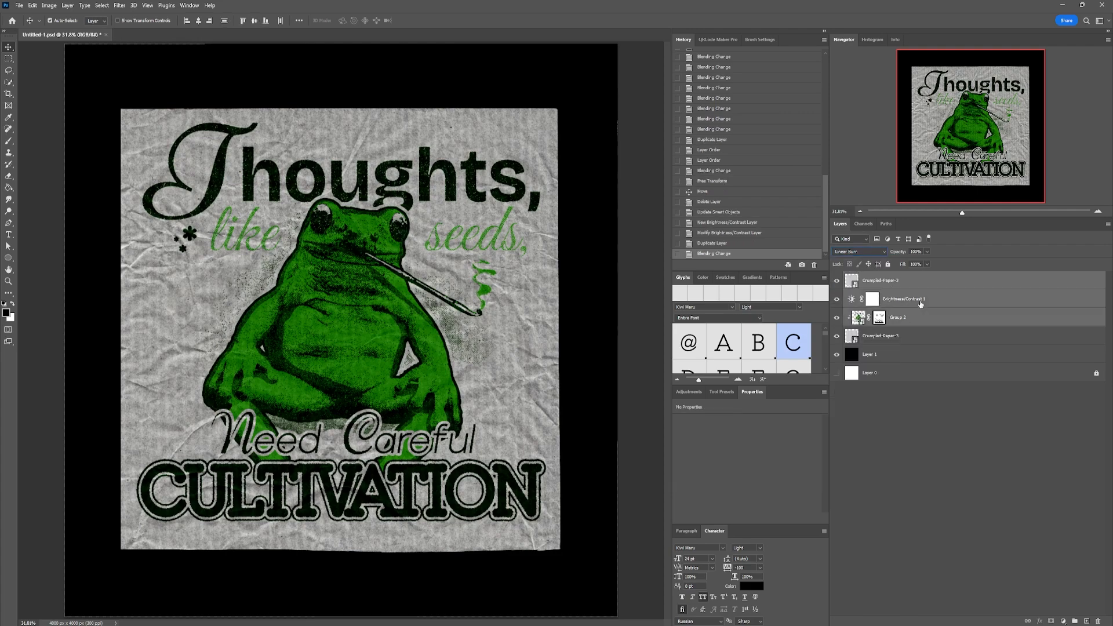
pyautogui.click(918, 302)
pyautogui.keyDown('shift'); pyautogui.click(923, 318); pyautogui.keyUp('shift')
pyautogui.moveTo(923, 316); pyautogui.dragTo(920, 292)
pyautogui.keyDown('alt'); pyautogui.click(920, 307); pyautogui.keyUp('alt')
pyautogui.hotkey('ctrl', ']')
pyautogui.hotkey('ctrl', ']')
pyautogui.hotkey('ctrl', '[')
pyautogui.hotkey('ctrl', '[')
# Move the crumpled paper copy below Brightness/Contrast 1 and clip it to Group 2.
pyautogui.click(878, 278)
pyautogui.scroll(-1, 858, 254)
pyautogui.scroll(1, 859, 254)
pyautogui.hotkey('ctrl', '[')
pyautogui.rightClick(935, 301)
pyautogui.click(979, 468)
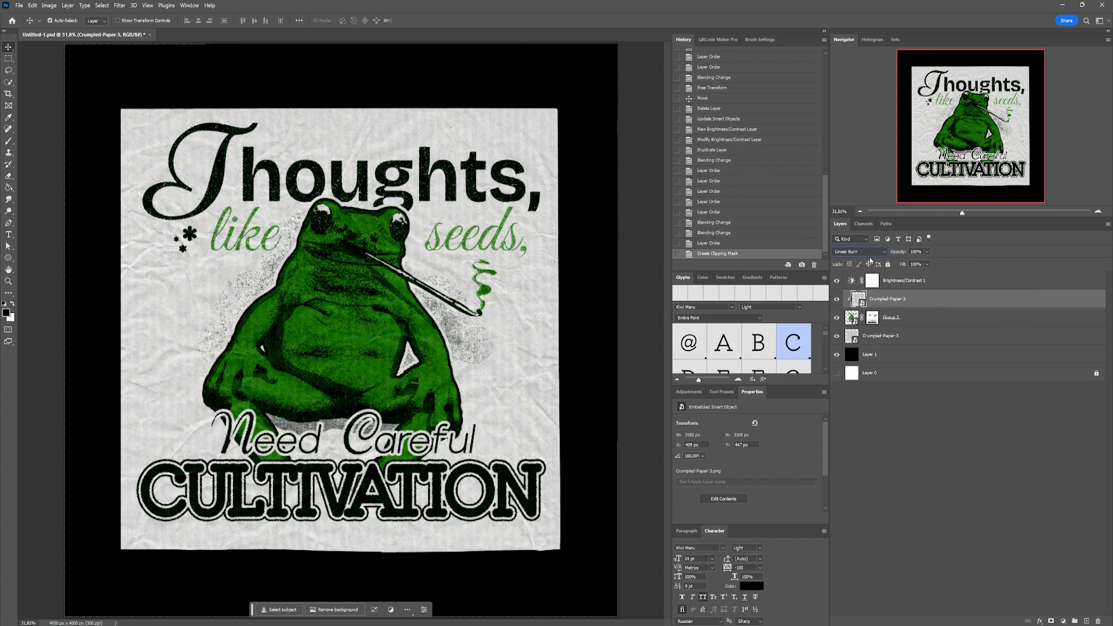
# Set the clipped paper copy to Multiply with slightly reduced opacity, and compare the design with Brightness/Contrast 1 and Group 2 toggled.
pyautogui.scroll(3, 867, 251)
pyautogui.scroll(-1, 867, 252)
pyautogui.moveTo(901, 253)
pyautogui.mouseDown()
pyautogui.moveTo(885, 253)
pyautogui.moveTo(896, 254)
pyautogui.mouseUp()
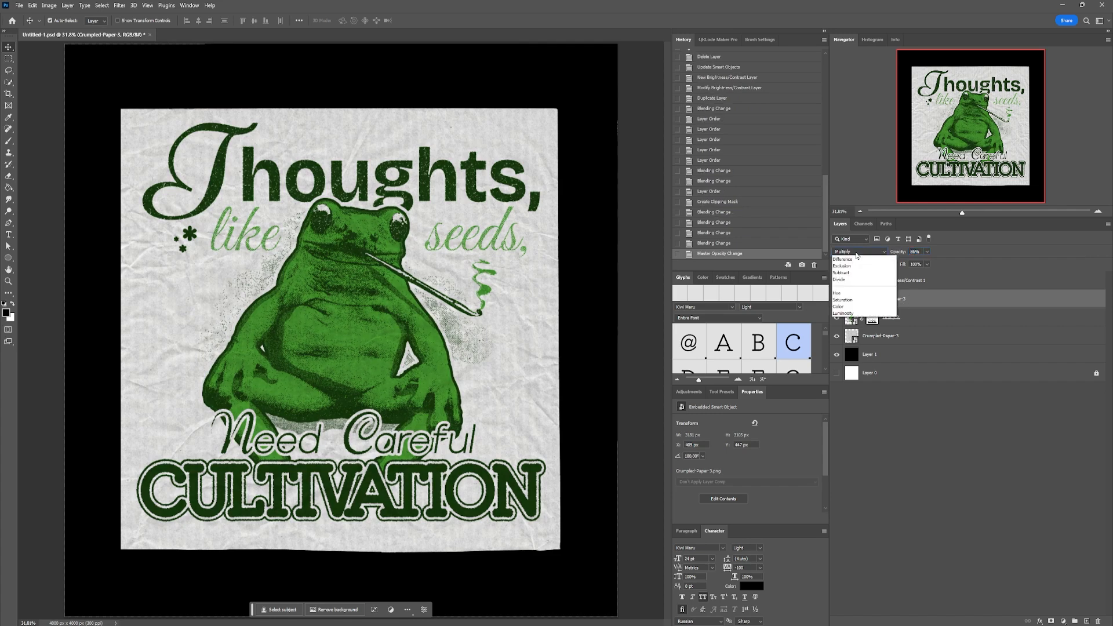
pyautogui.click(837, 281)
pyautogui.click(837, 280)
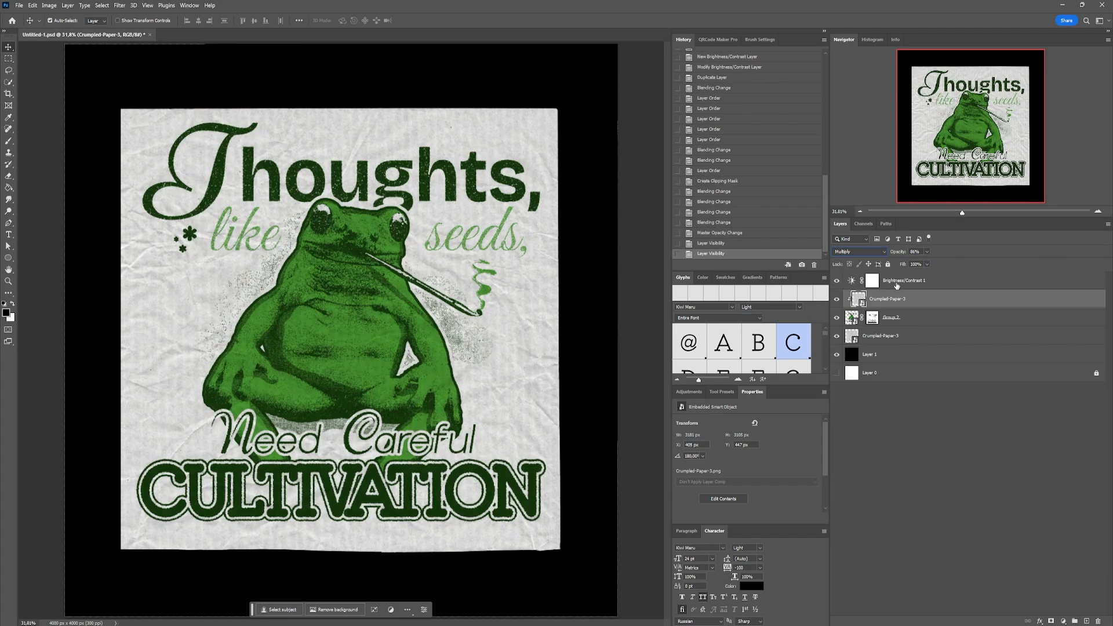
pyautogui.click(835, 318)
pyautogui.click(834, 317)
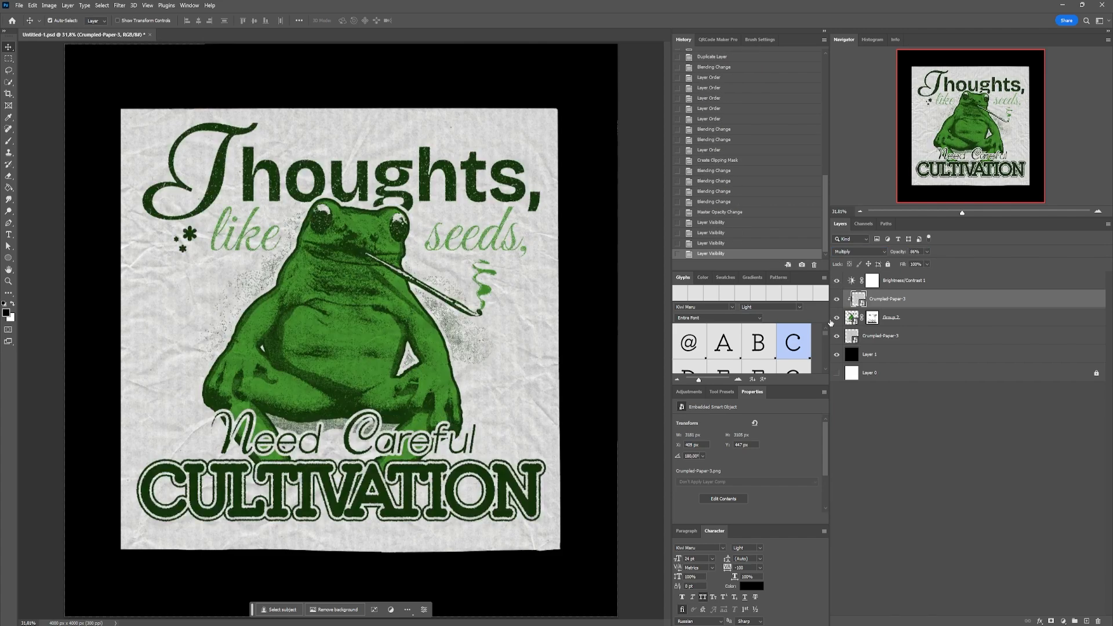